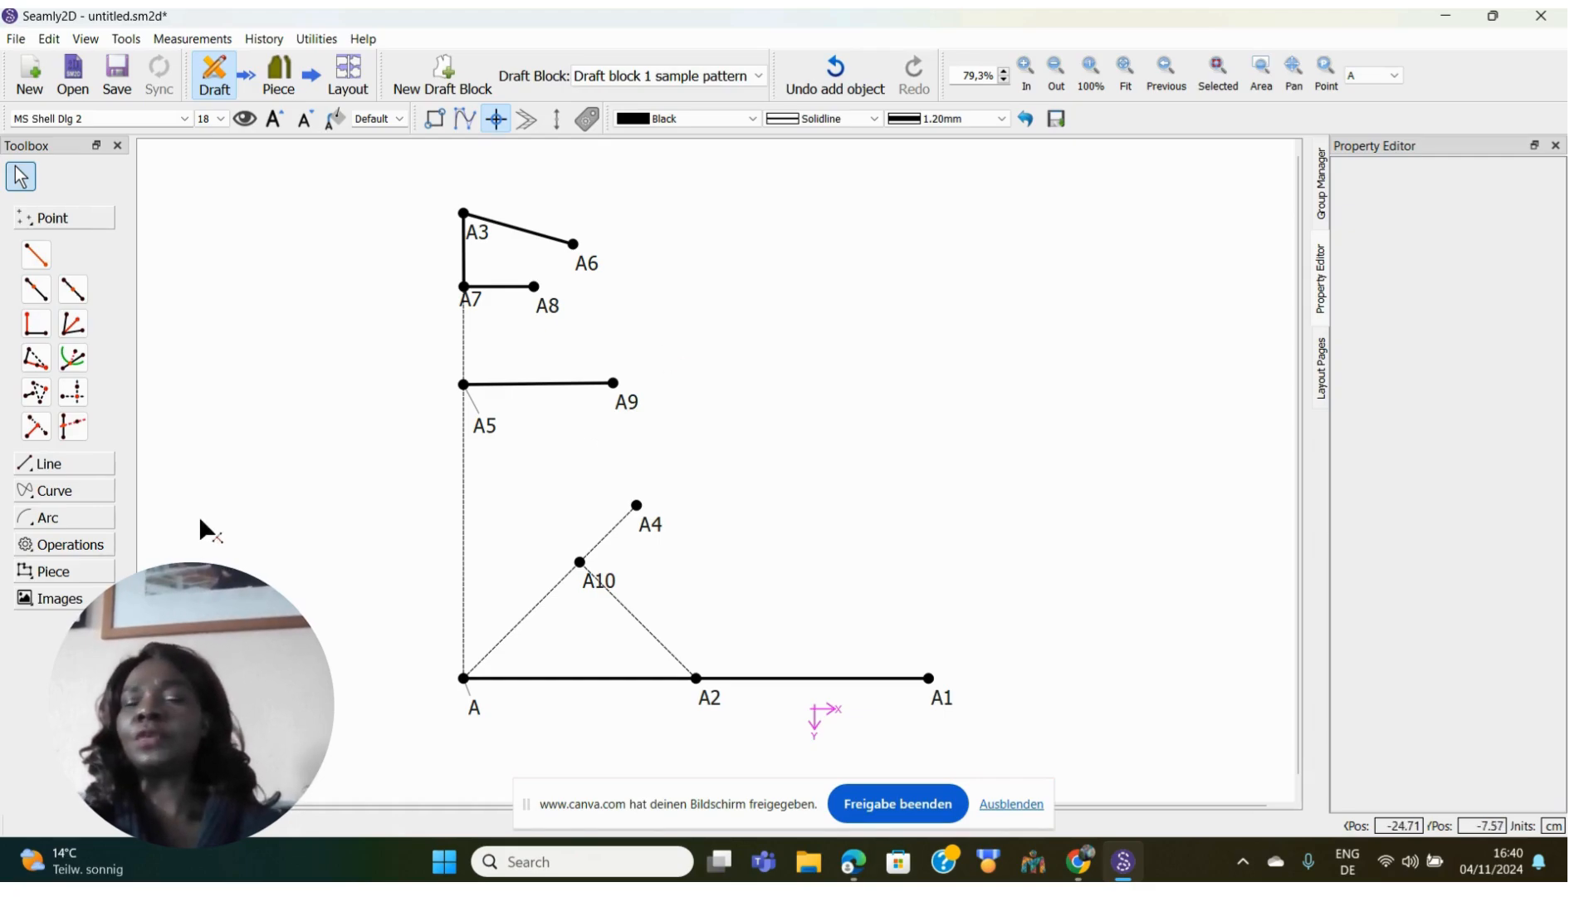
- Try a line from point A5 to point A10, and undo it
{"action": "left_click", "coordinate": [50, 465]}
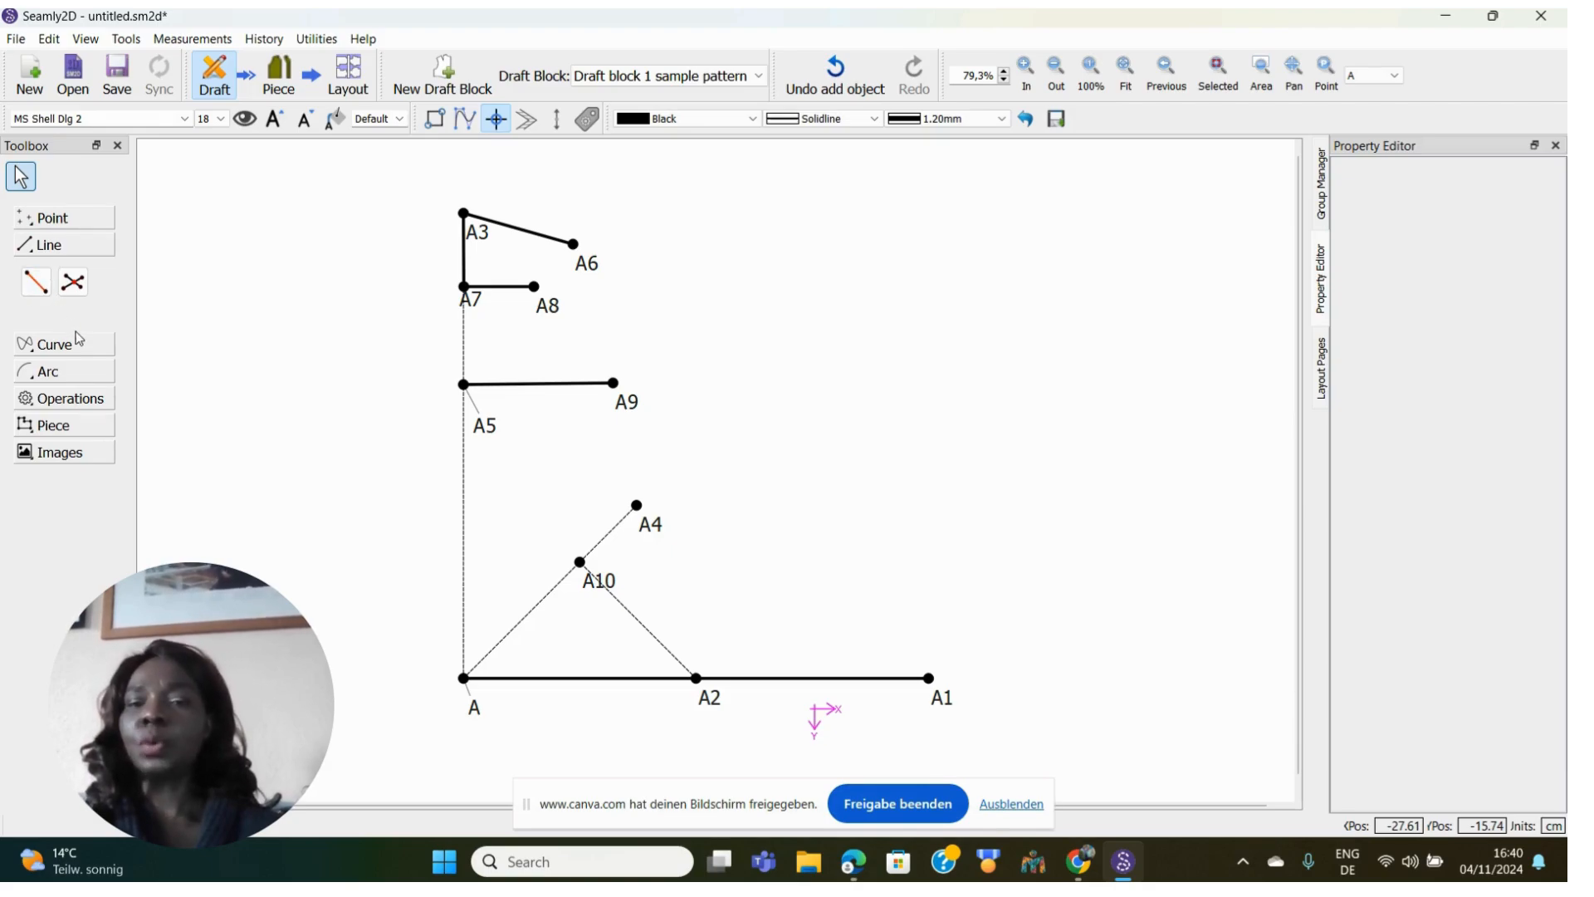
{"action": "left_click", "coordinate": [36, 282]}
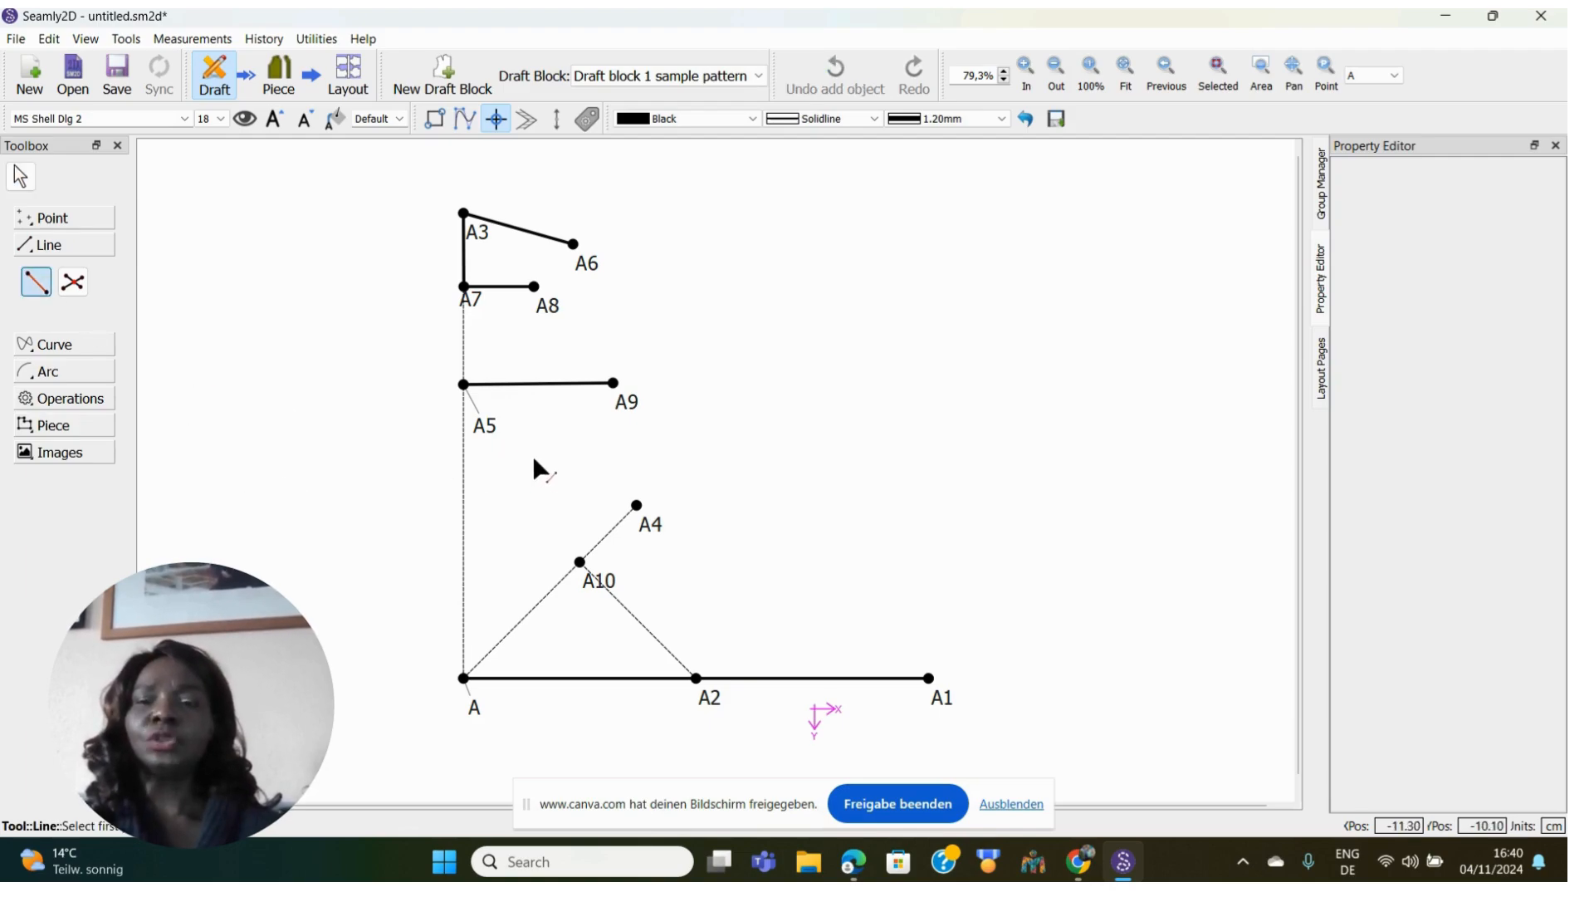
{"action": "left_click", "coordinate": [480, 423]}
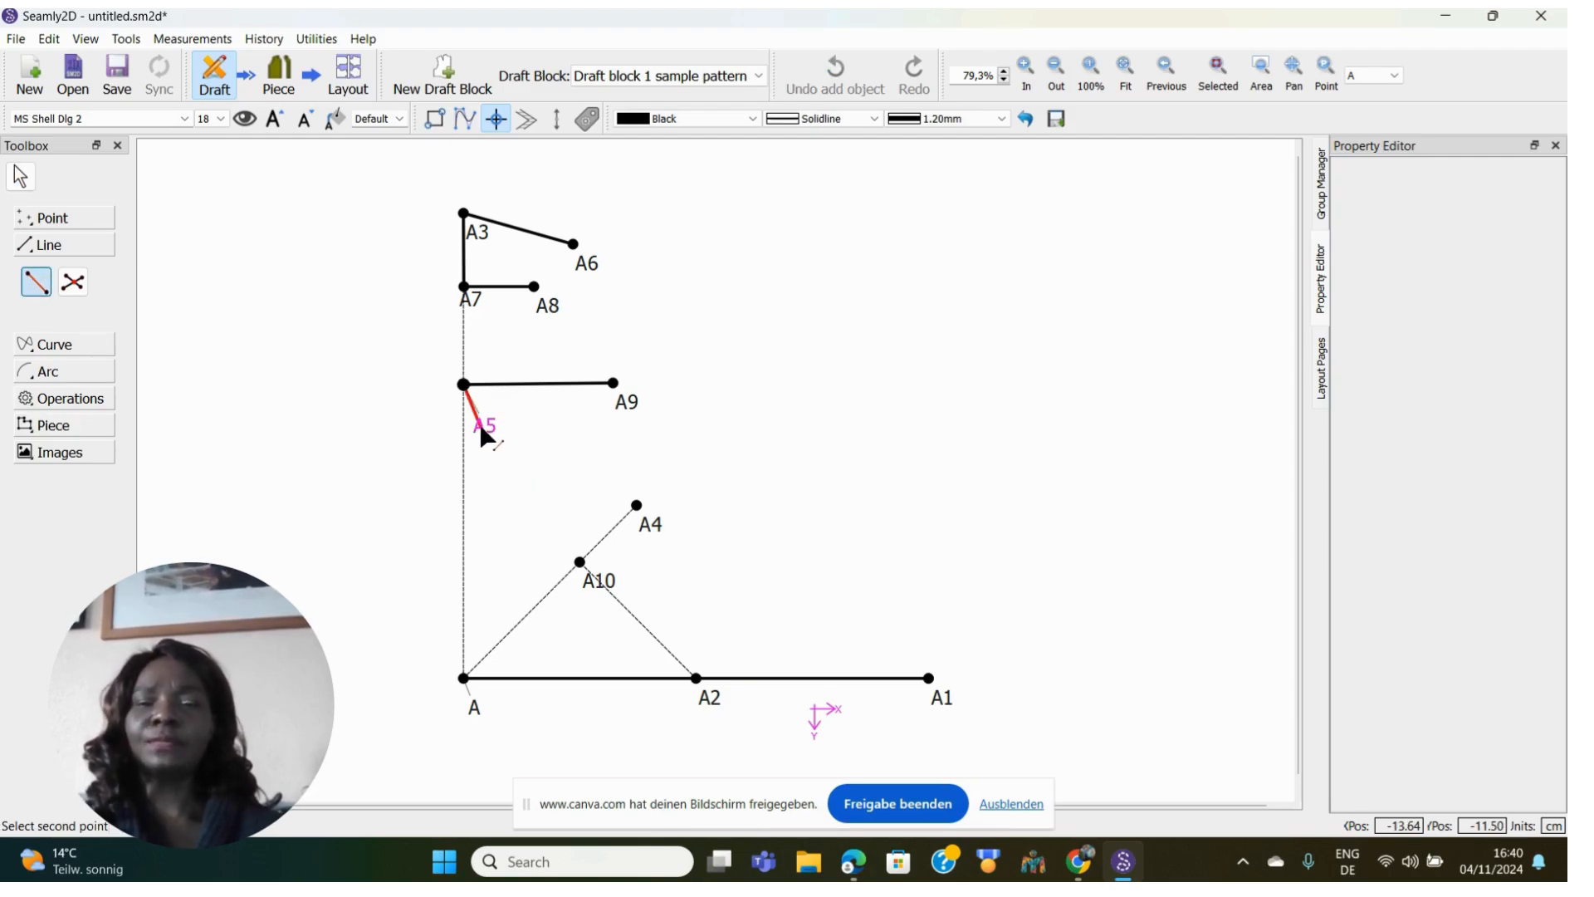
{"action": "left_click", "coordinate": [581, 565]}
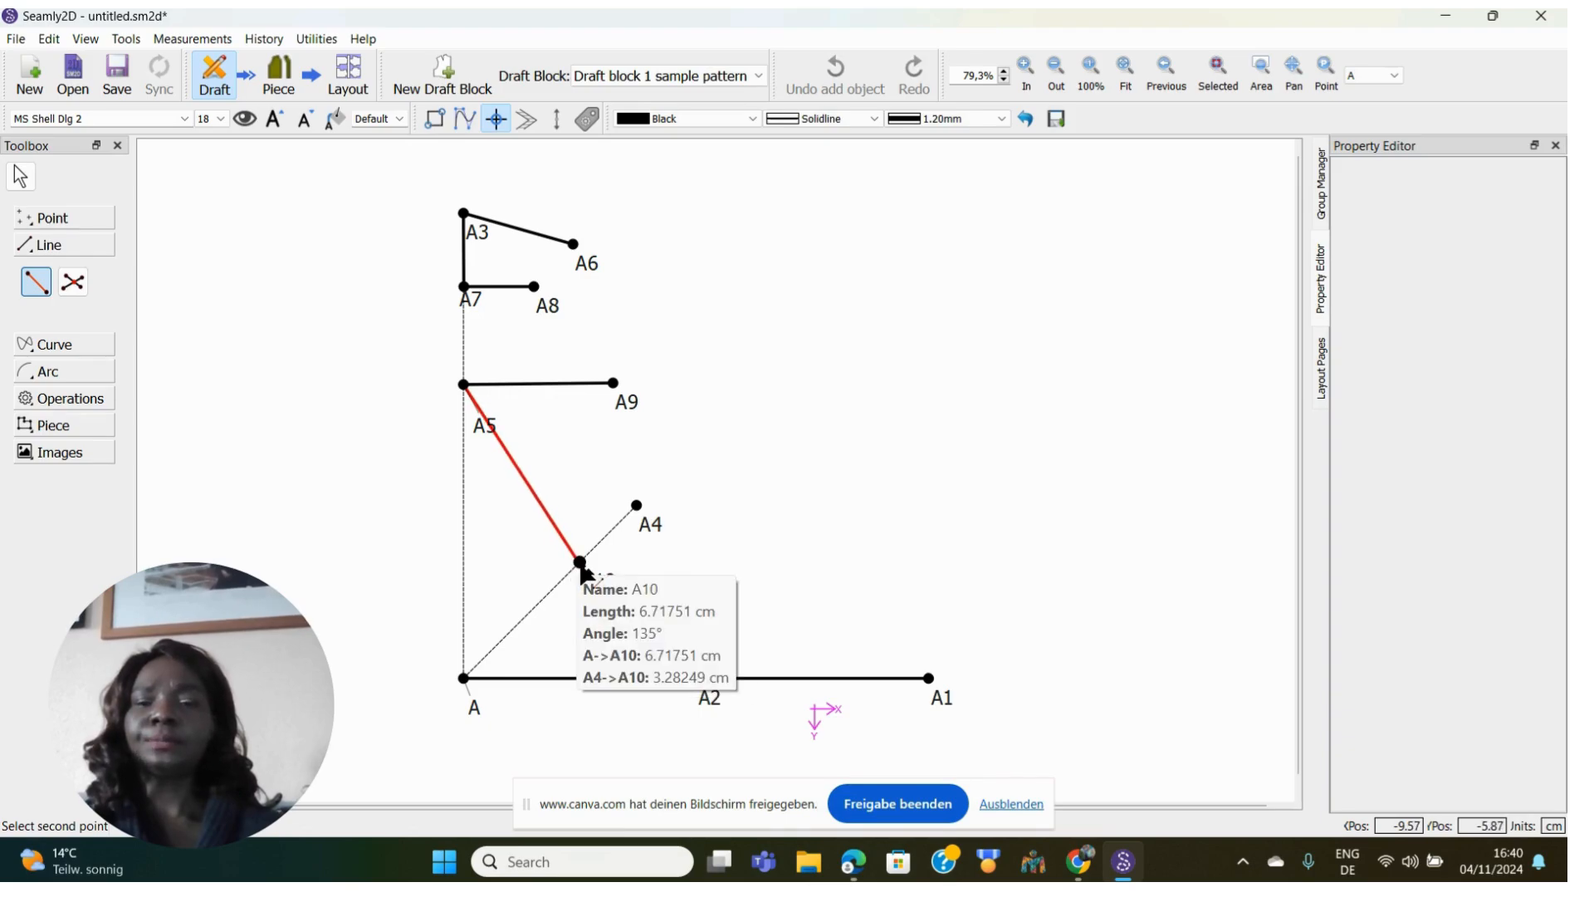
{"action": "left_click", "coordinate": [581, 565]}
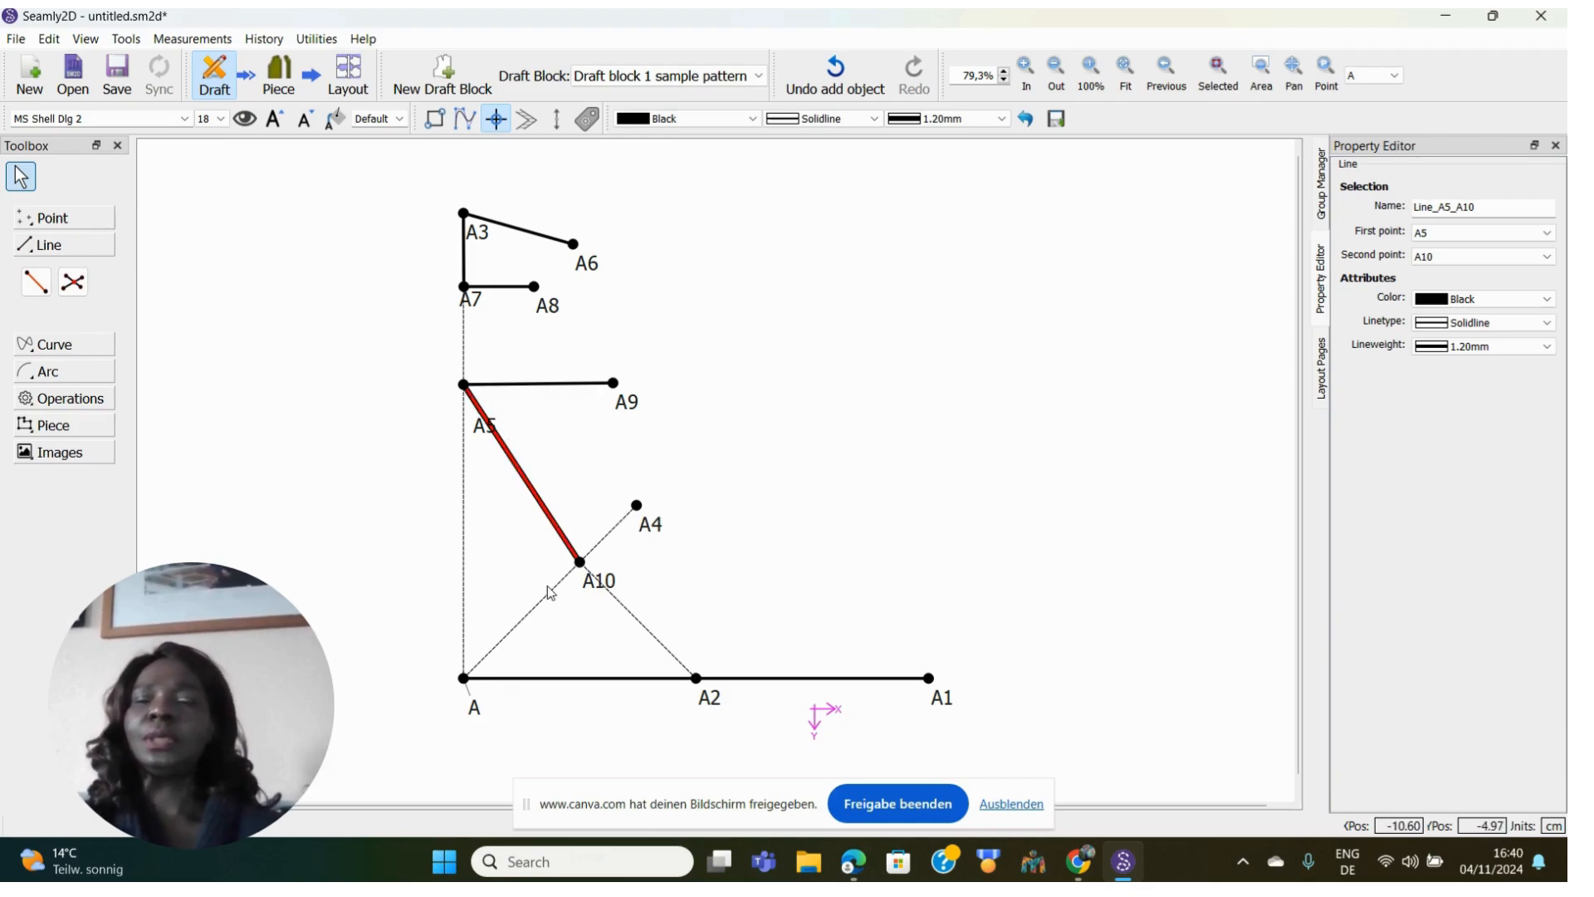
{"action": "left_click", "coordinate": [835, 73]}
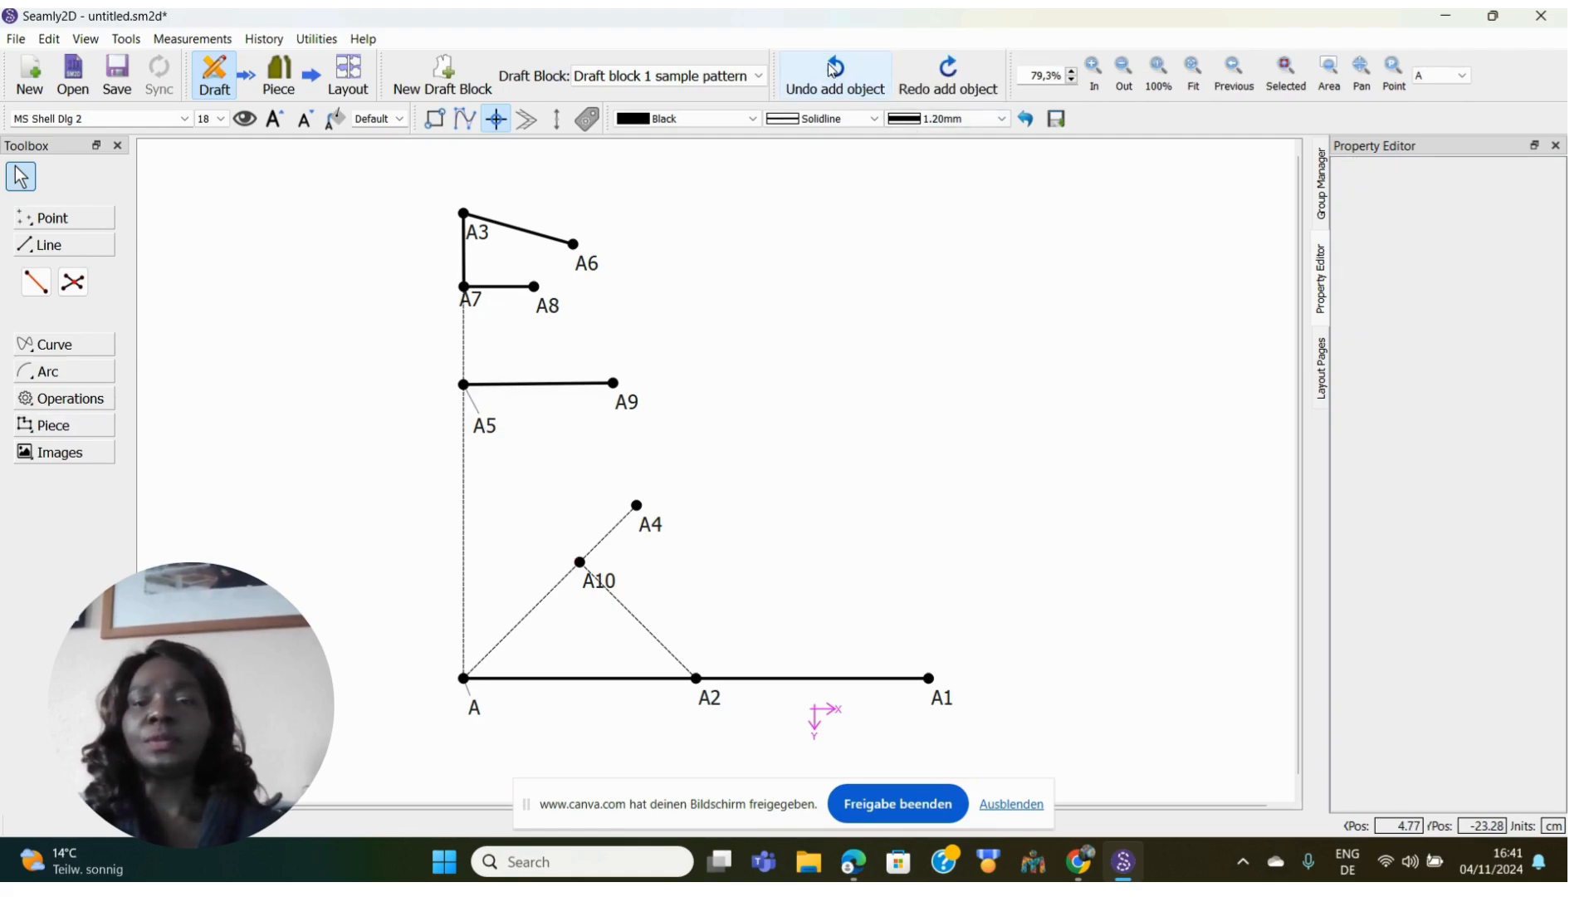
- Draw a black solid line from point A8 to point A10
{"action": "left_click", "coordinate": [73, 283]}
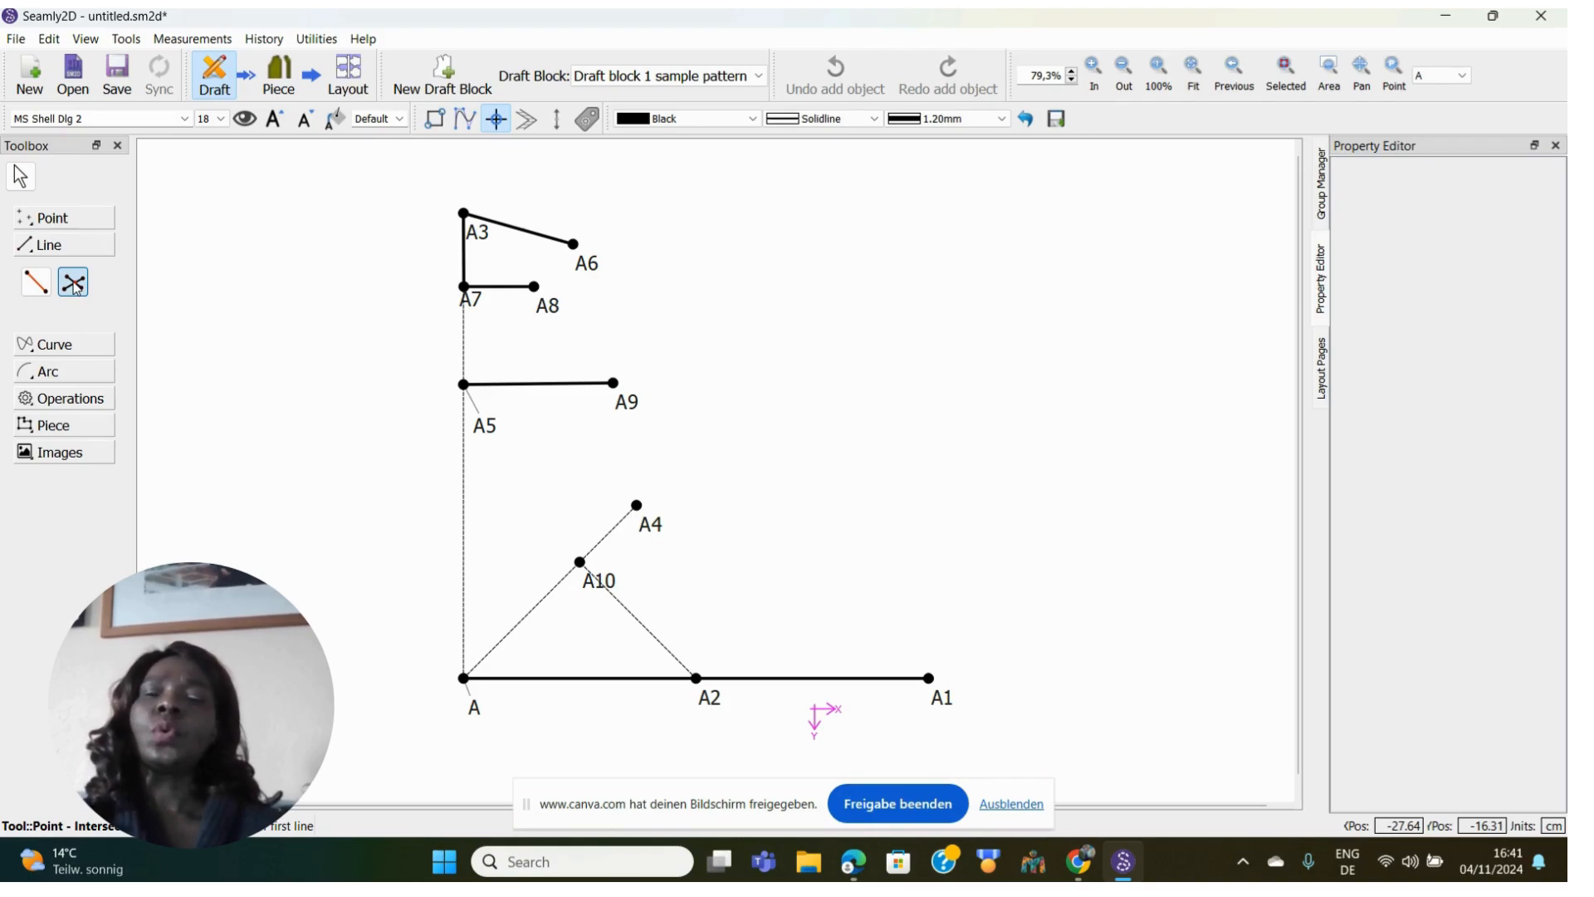
{"action": "left_click", "coordinate": [42, 292]}
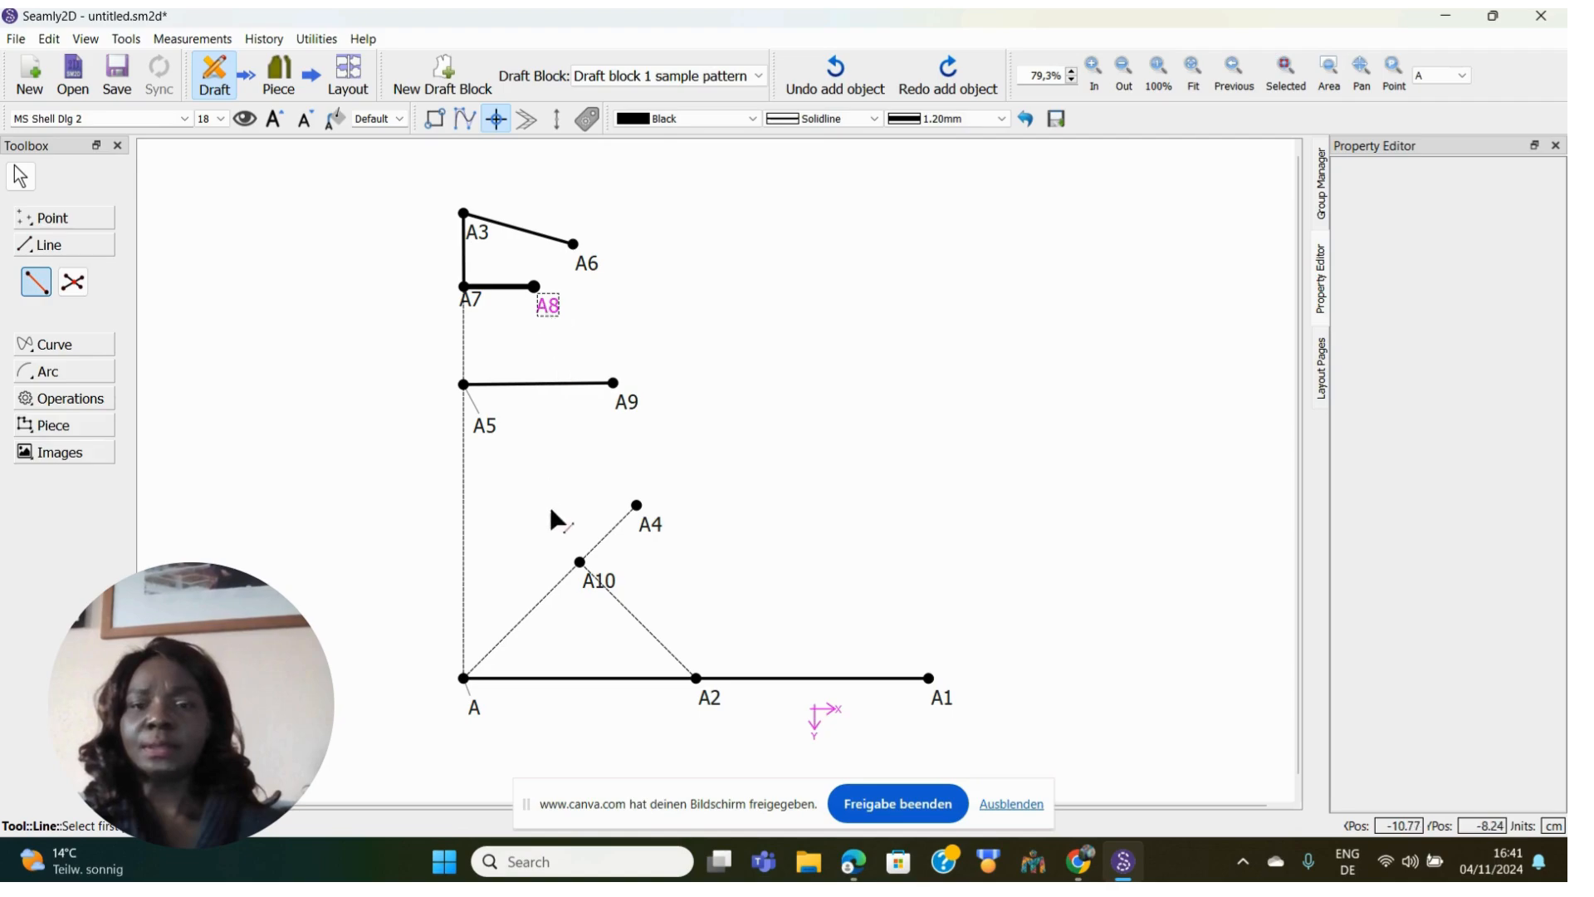
{"action": "left_click", "coordinate": [538, 309]}
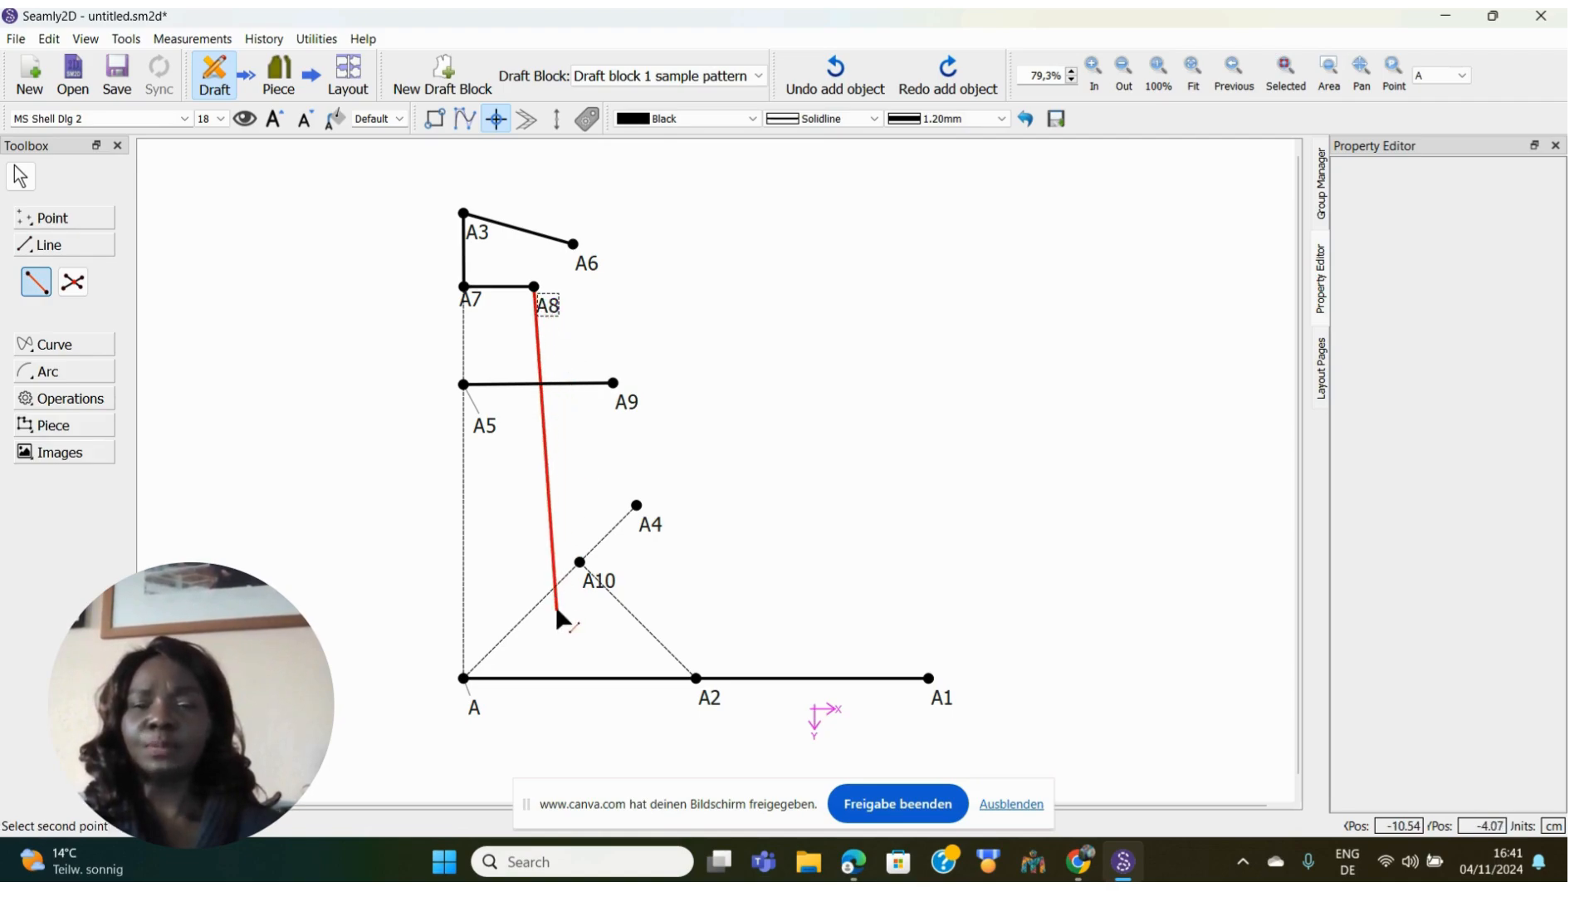
{"action": "left_click", "coordinate": [579, 563]}
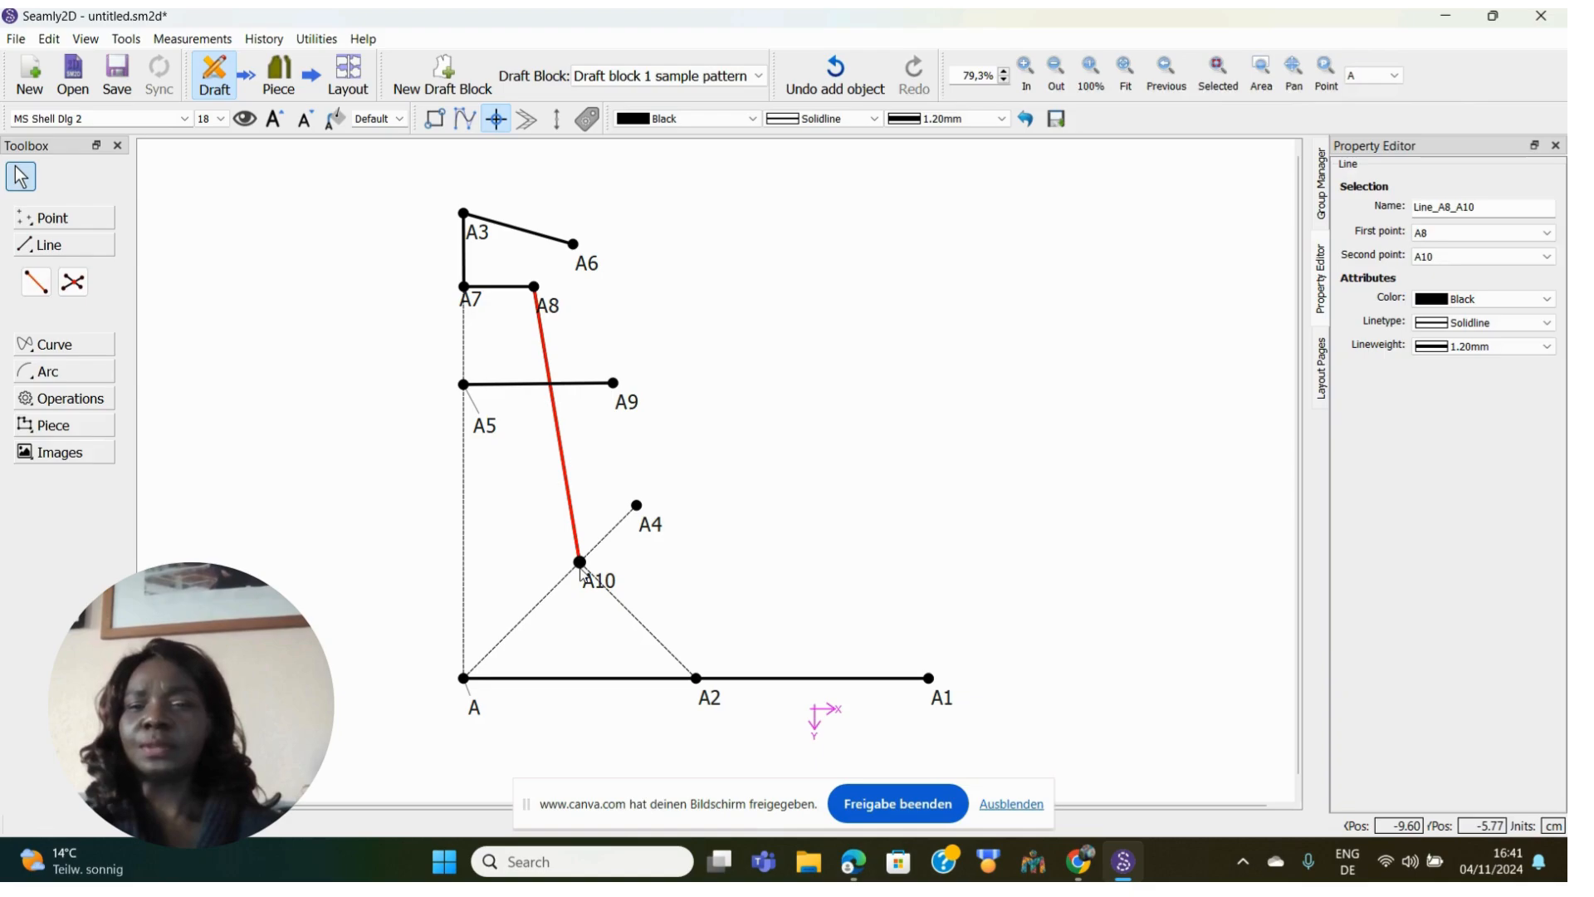
{"action": "left_click", "coordinate": [944, 444]}
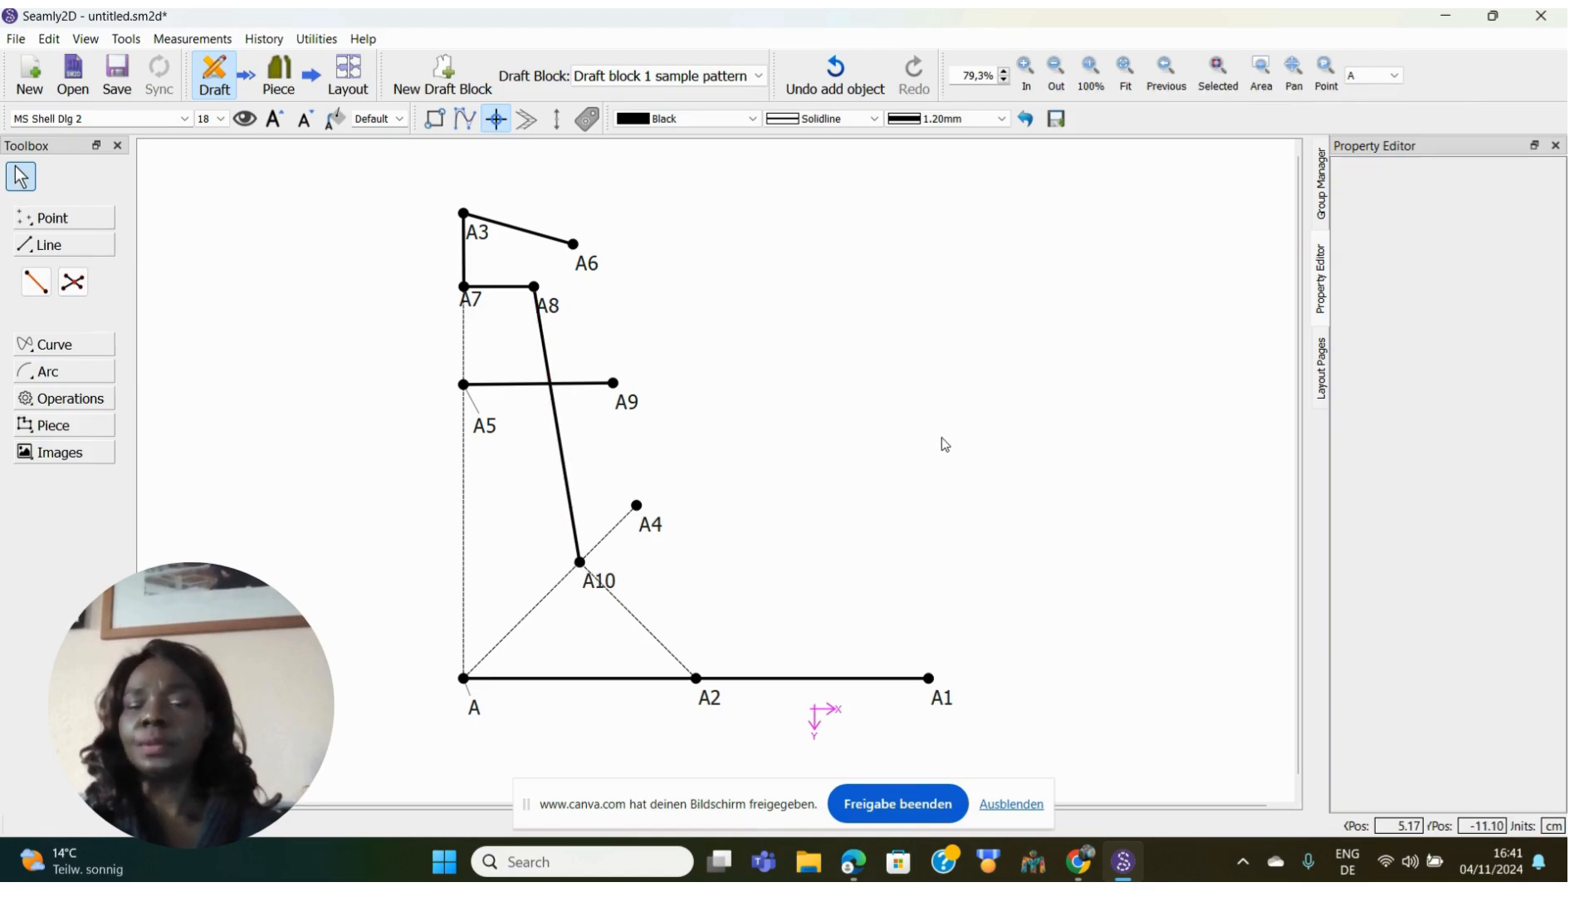
{"action": "left_click", "coordinate": [79, 284]}
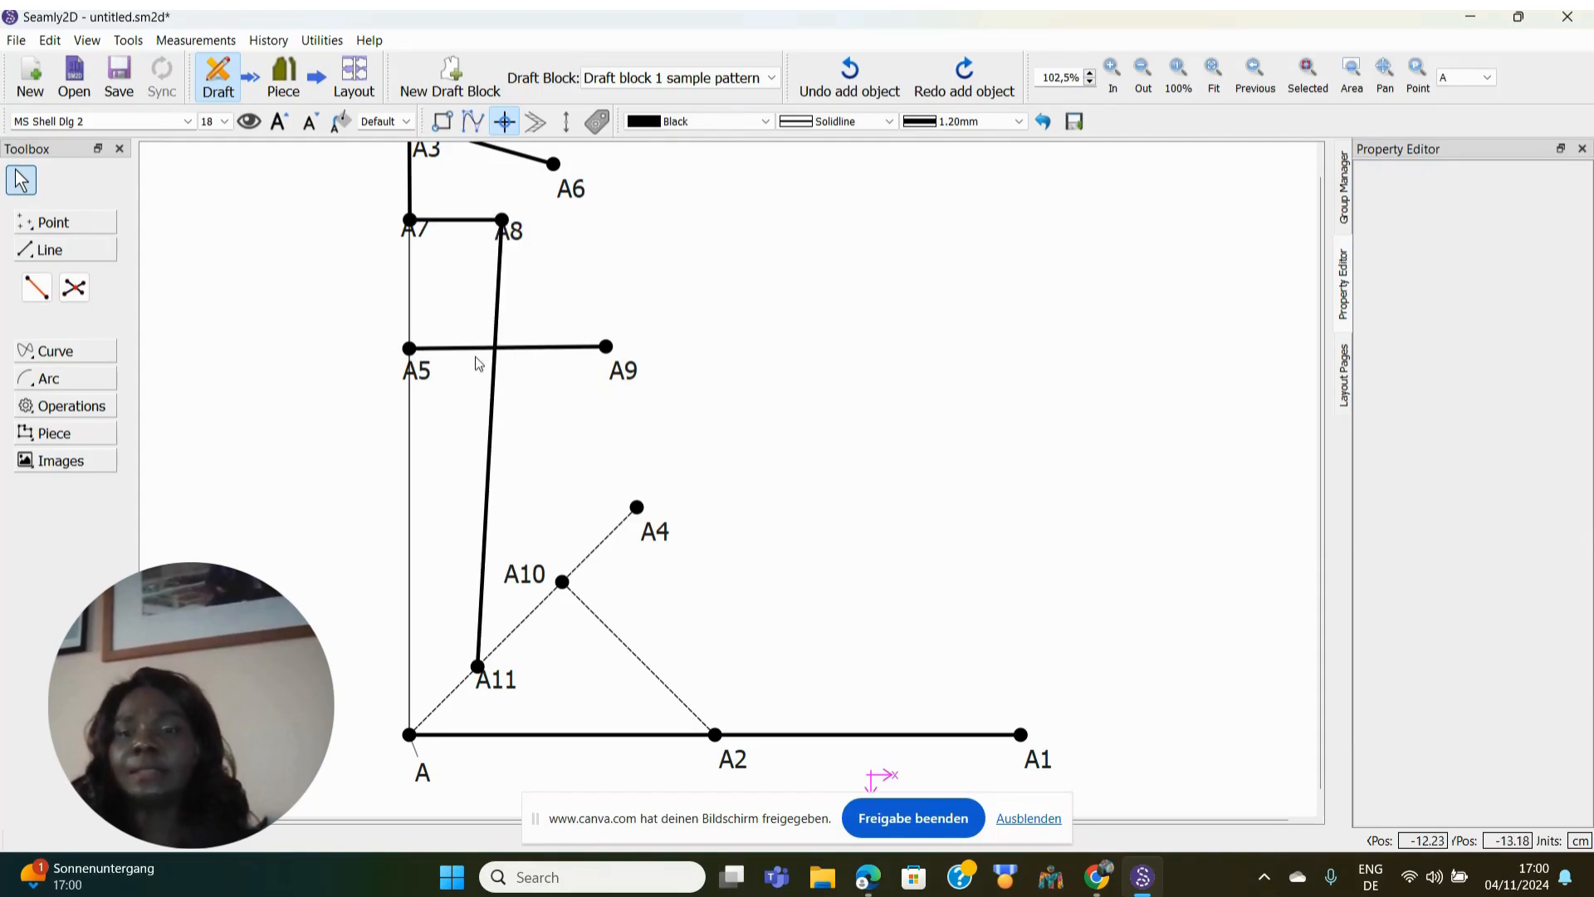
{"action": "left_click", "coordinate": [72, 292]}
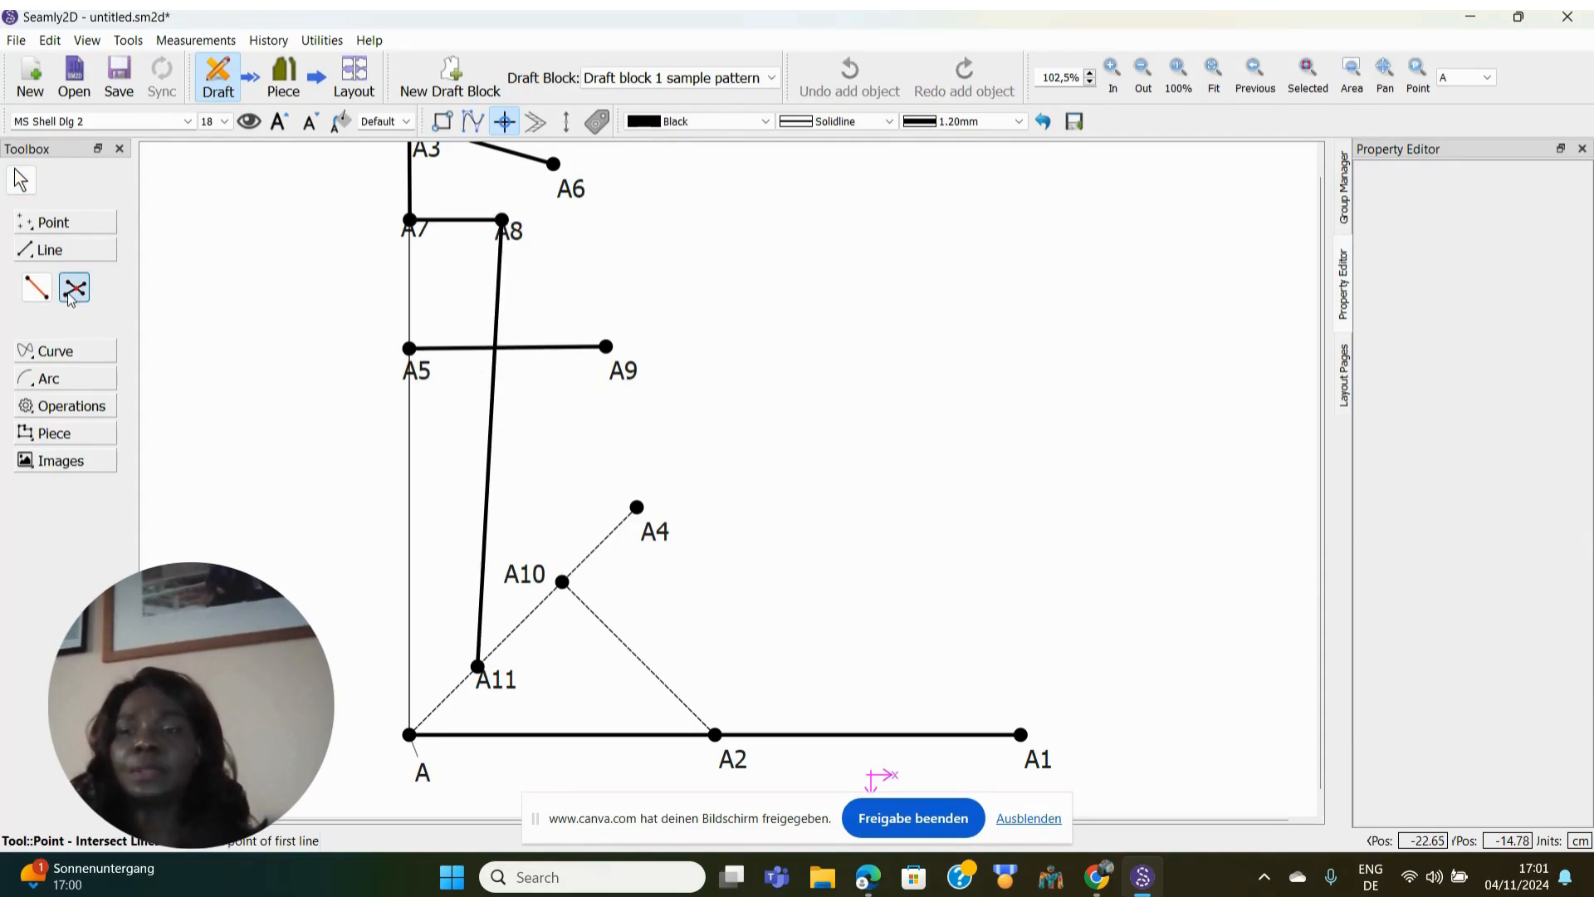
{"action": "left_click", "coordinate": [509, 232]}
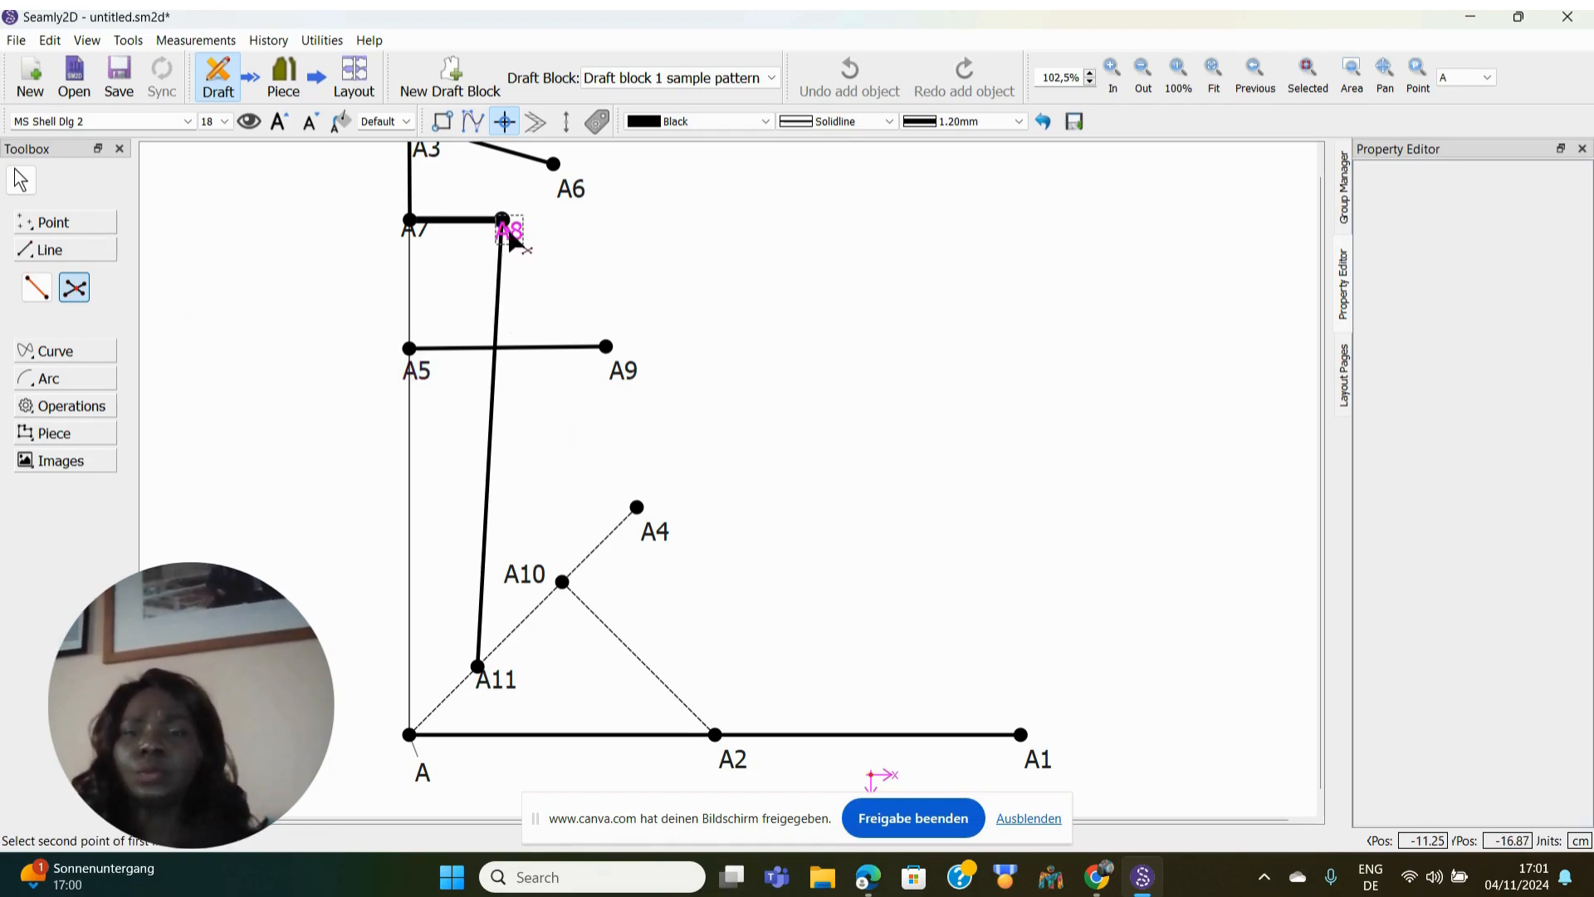
{"action": "left_click", "coordinate": [480, 669]}
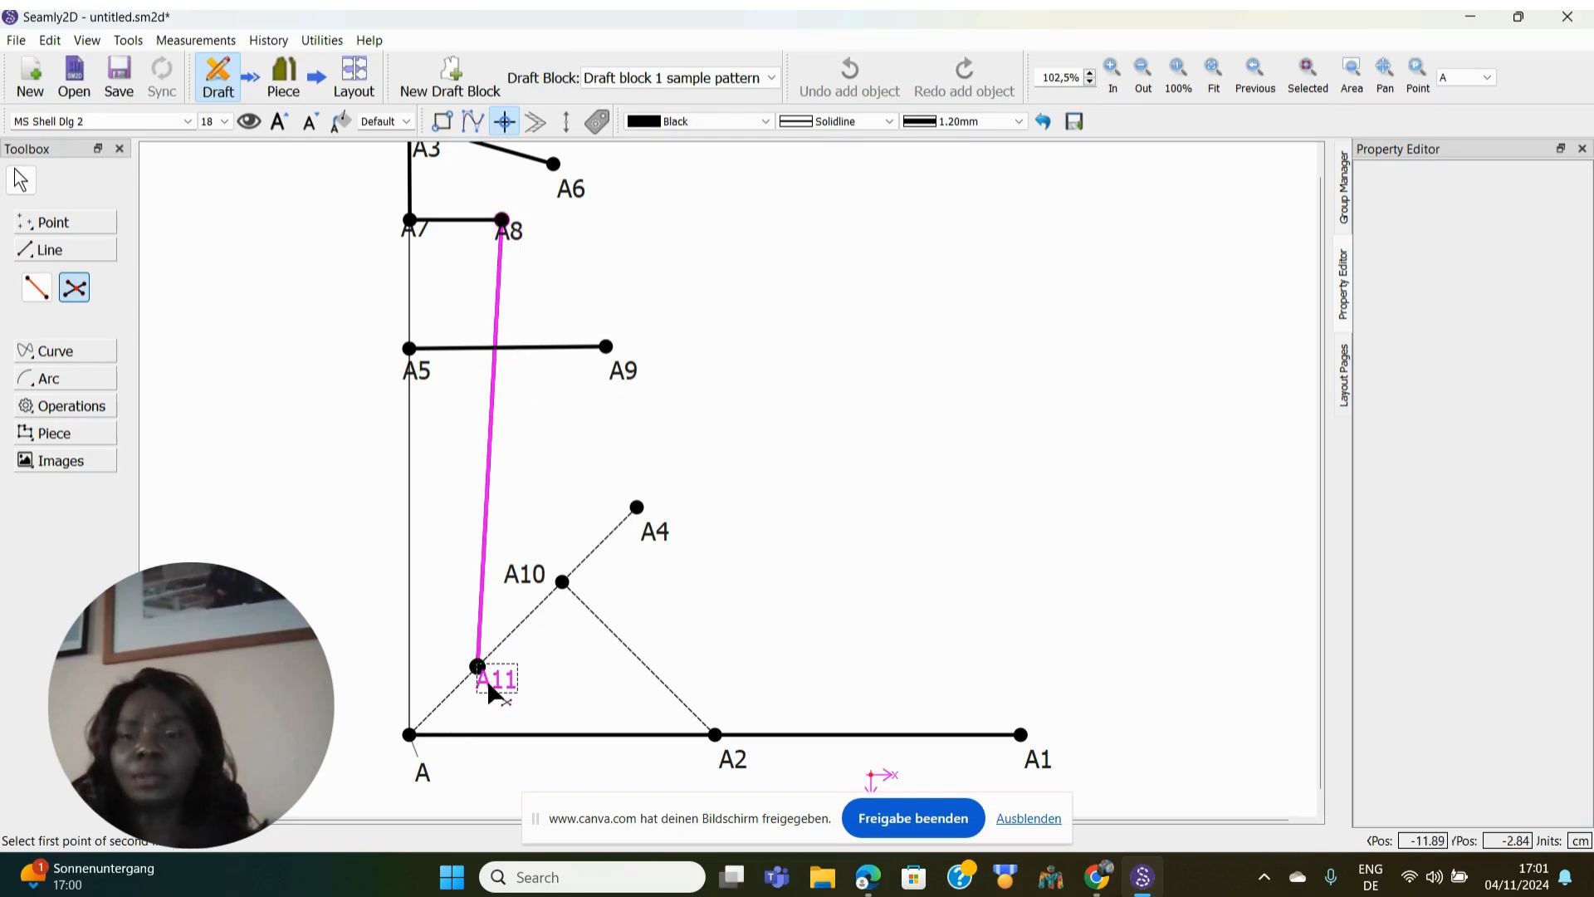
{"action": "left_click", "coordinate": [415, 365]}
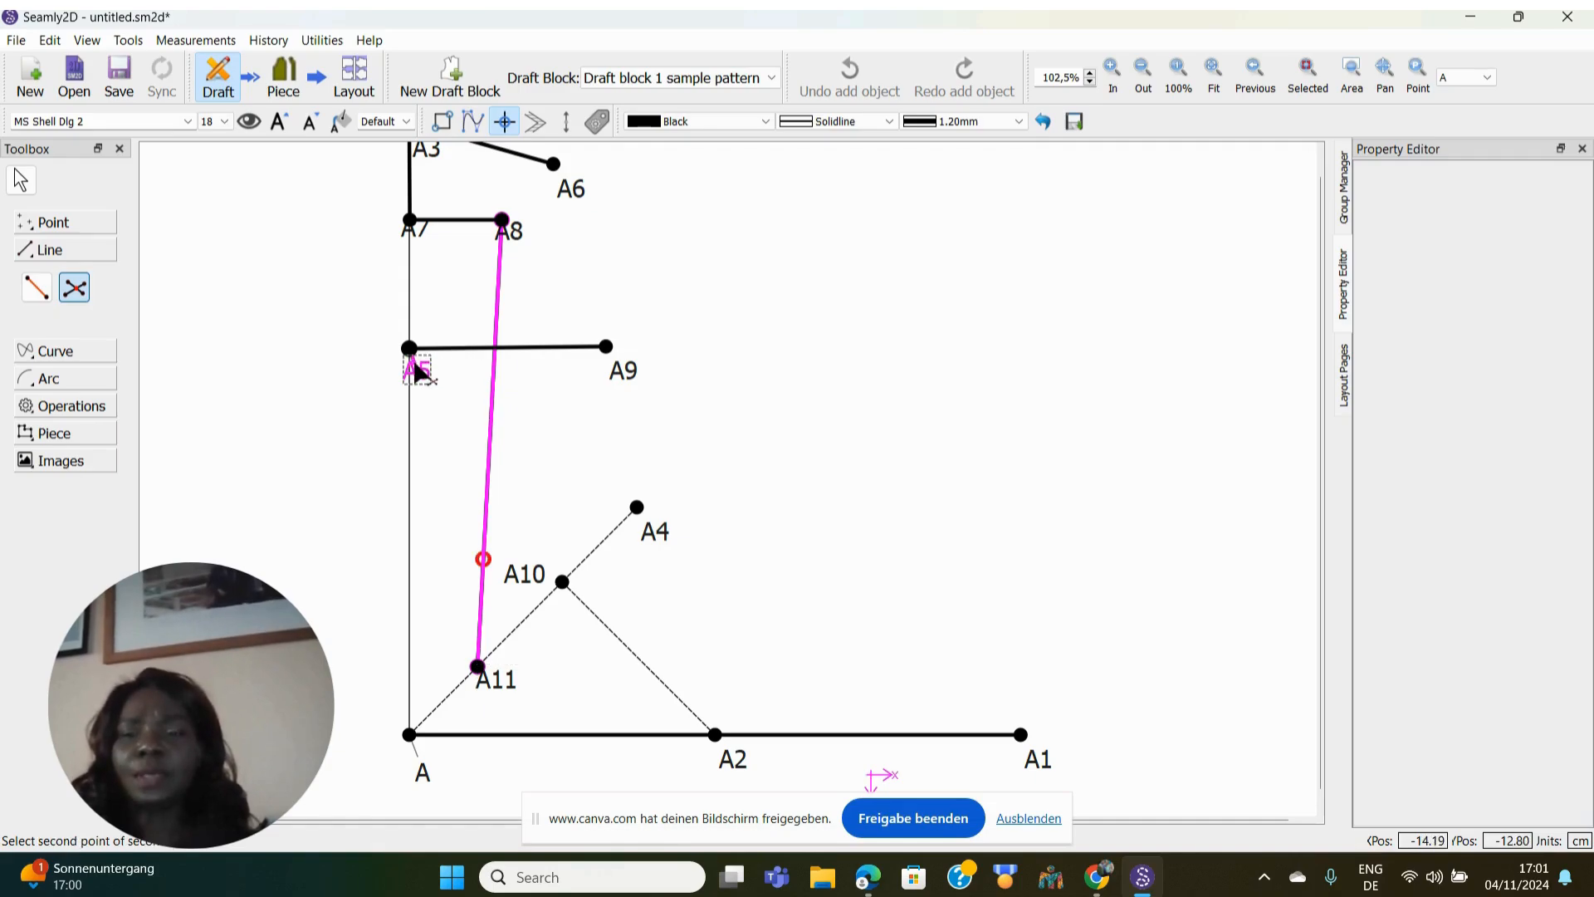
{"action": "left_click", "coordinate": [607, 347]}
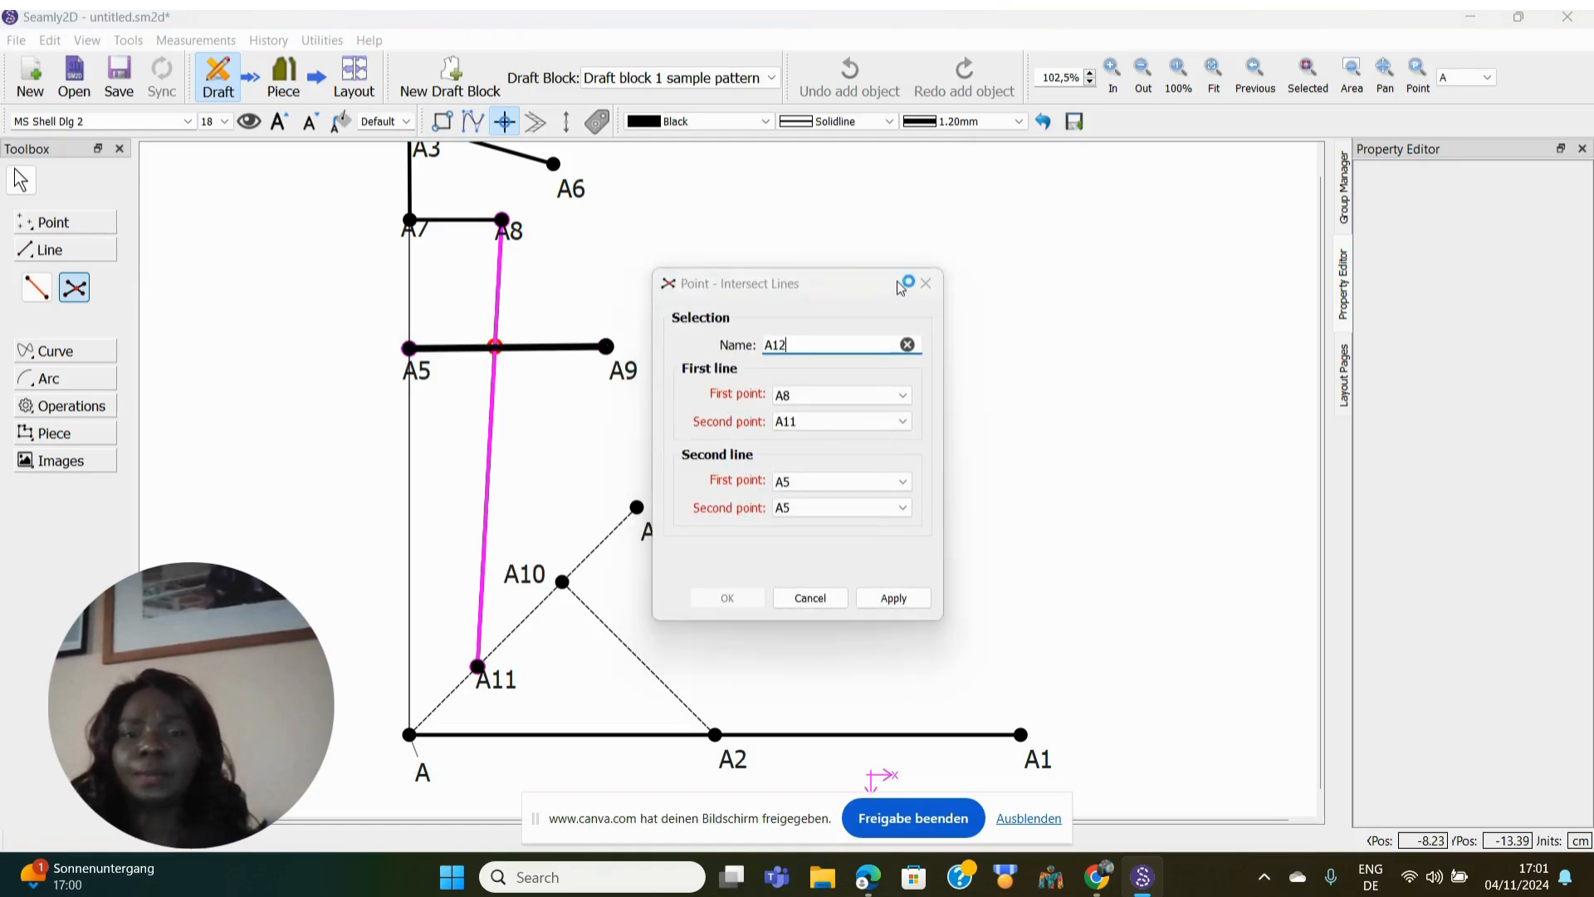
{"action": "left_click", "coordinate": [925, 283]}
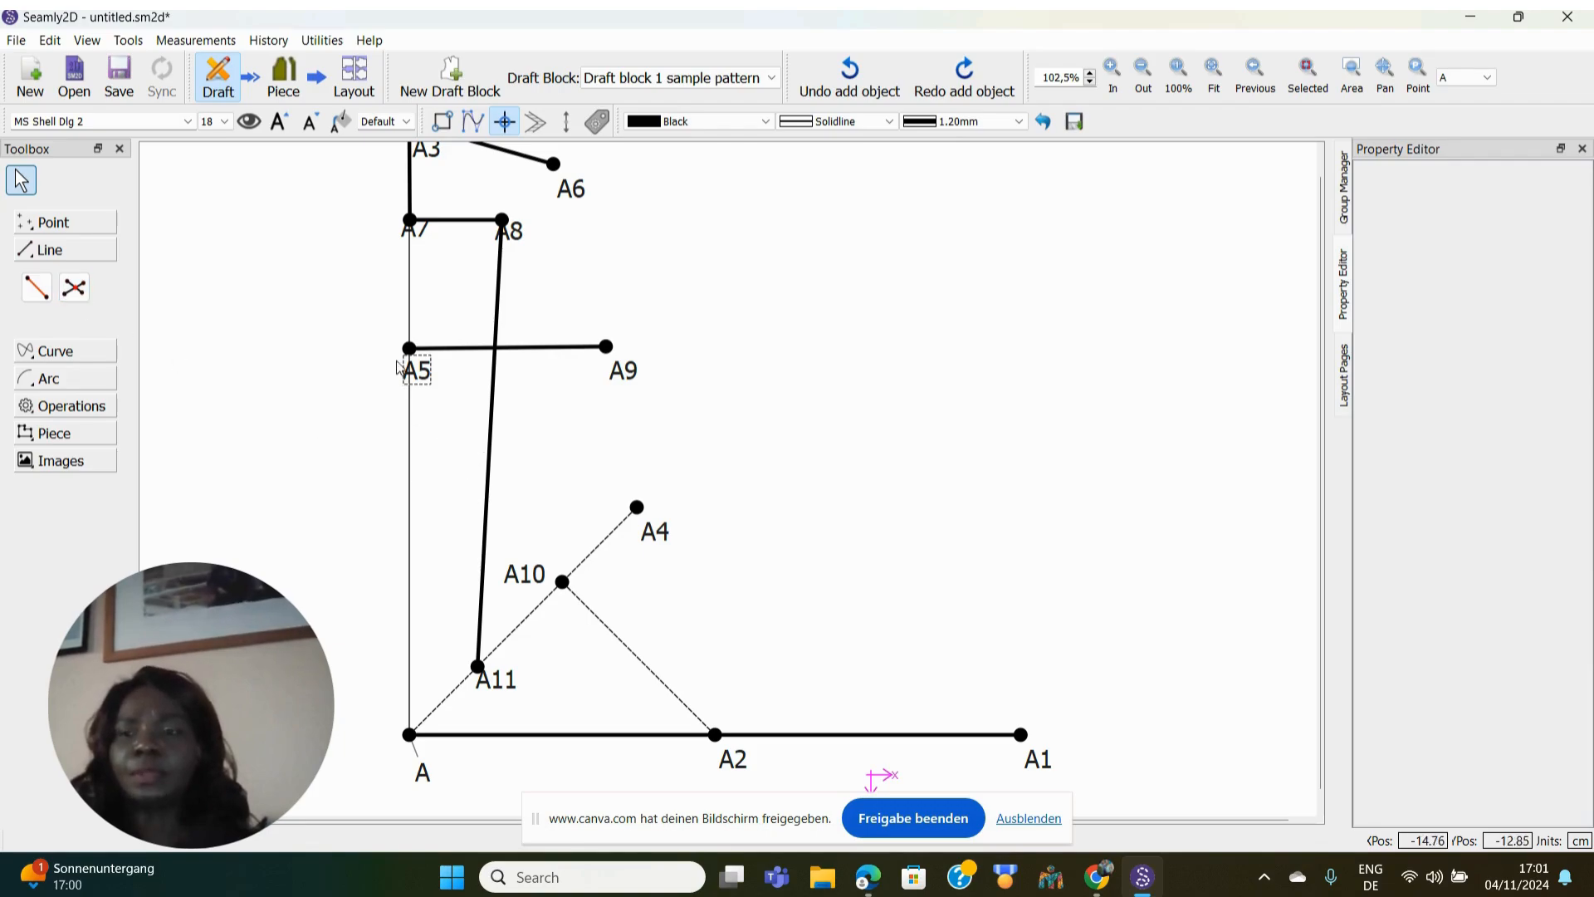
{"action": "left_click", "coordinate": [80, 301]}
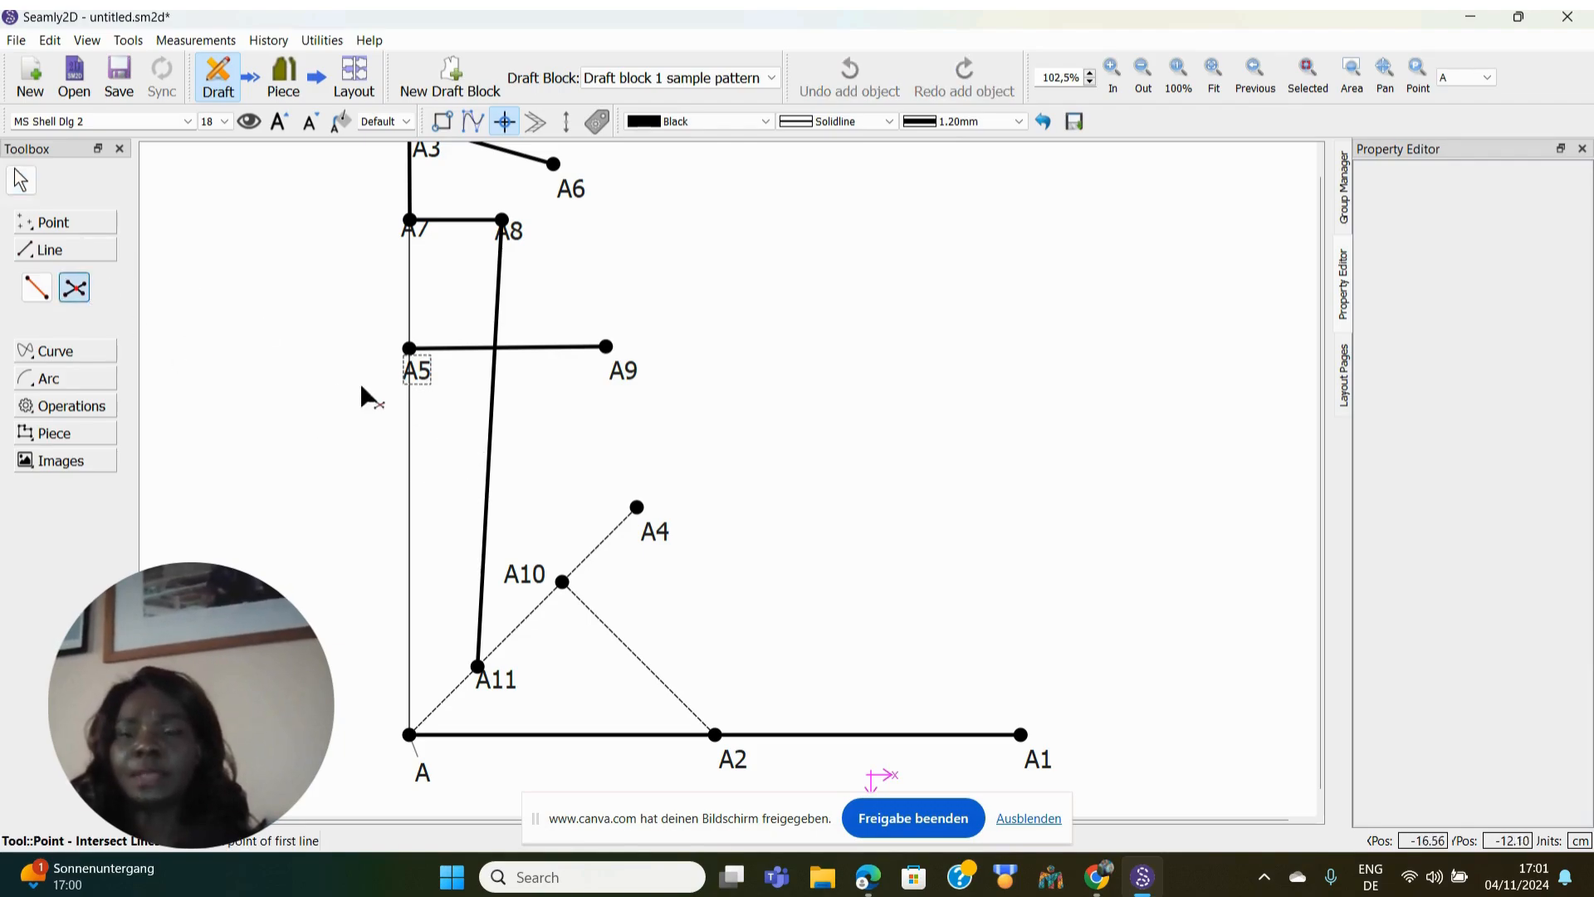
{"action": "left_click", "coordinate": [415, 365]}
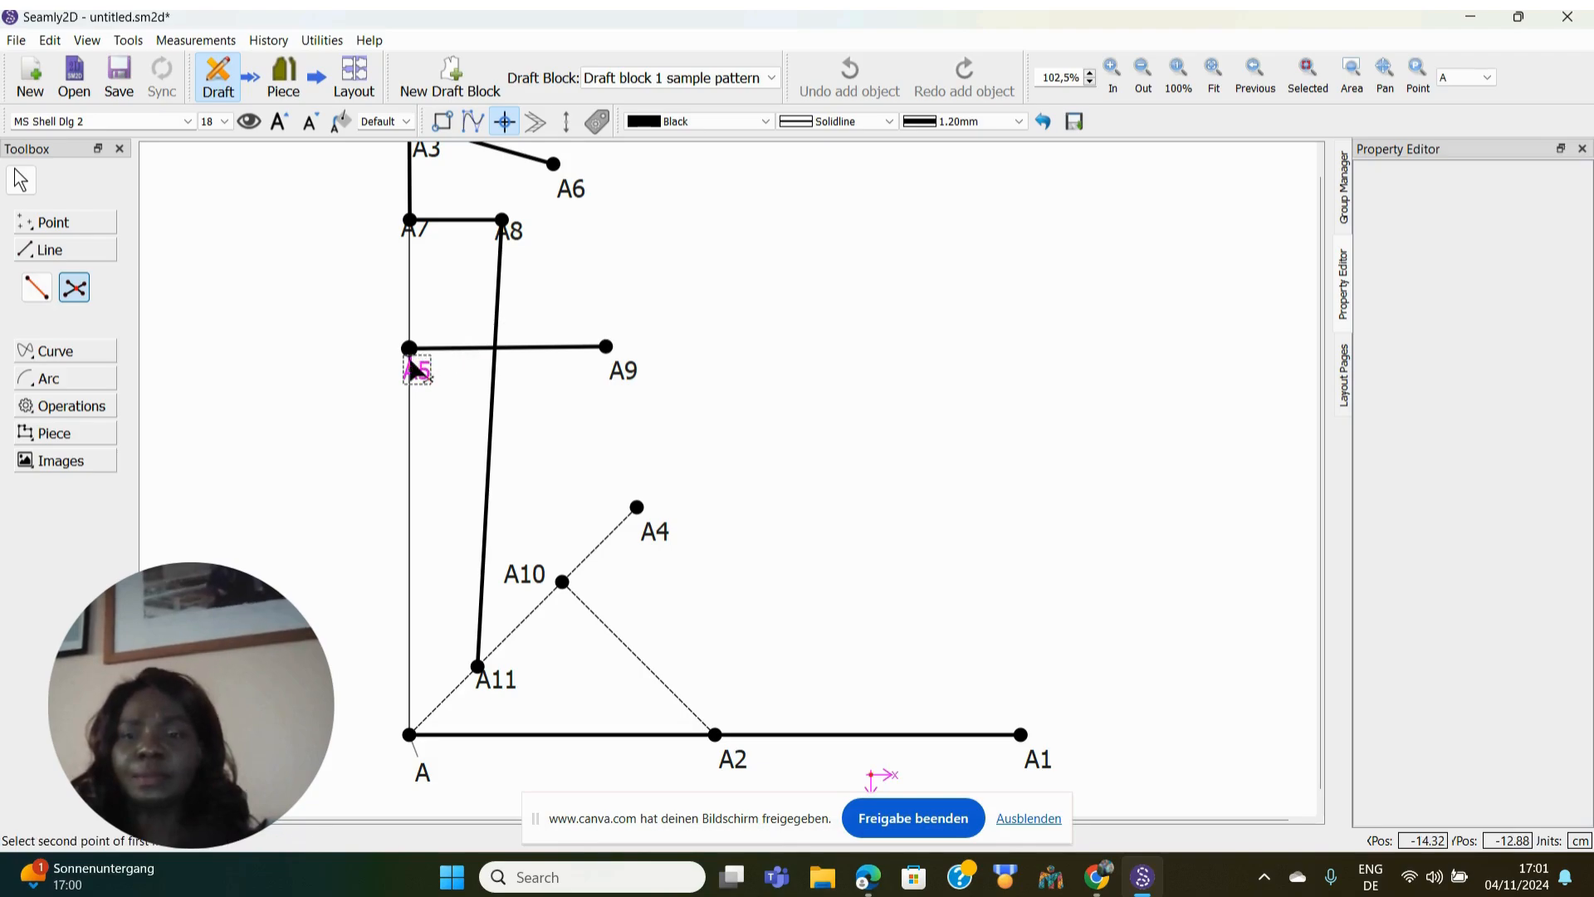
{"action": "left_click", "coordinate": [619, 371]}
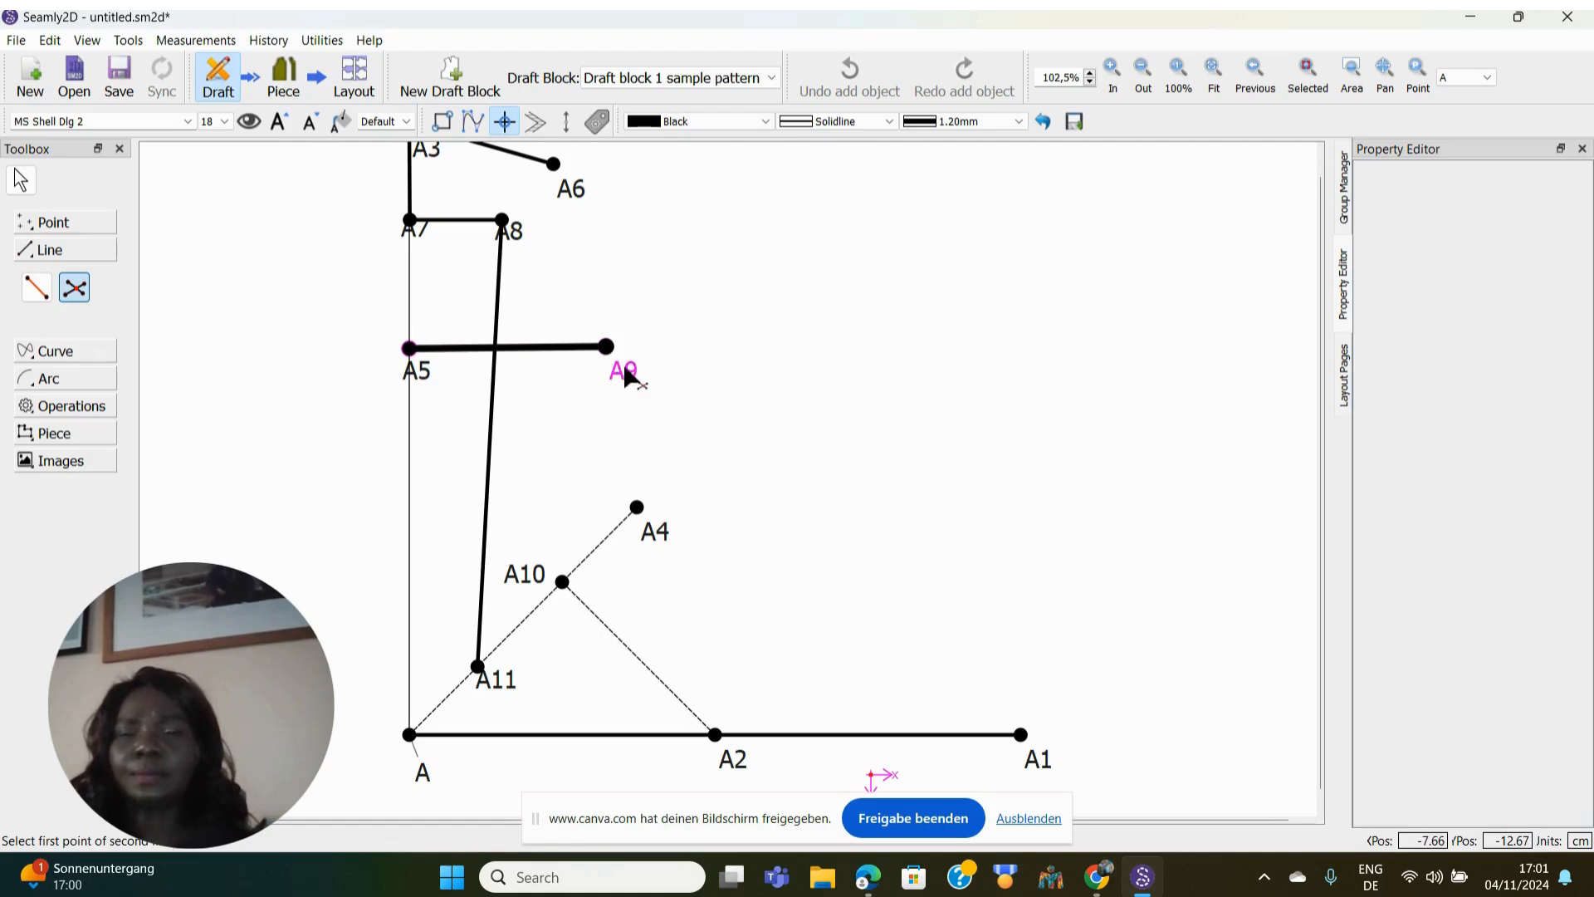
{"action": "left_click", "coordinate": [624, 374]}
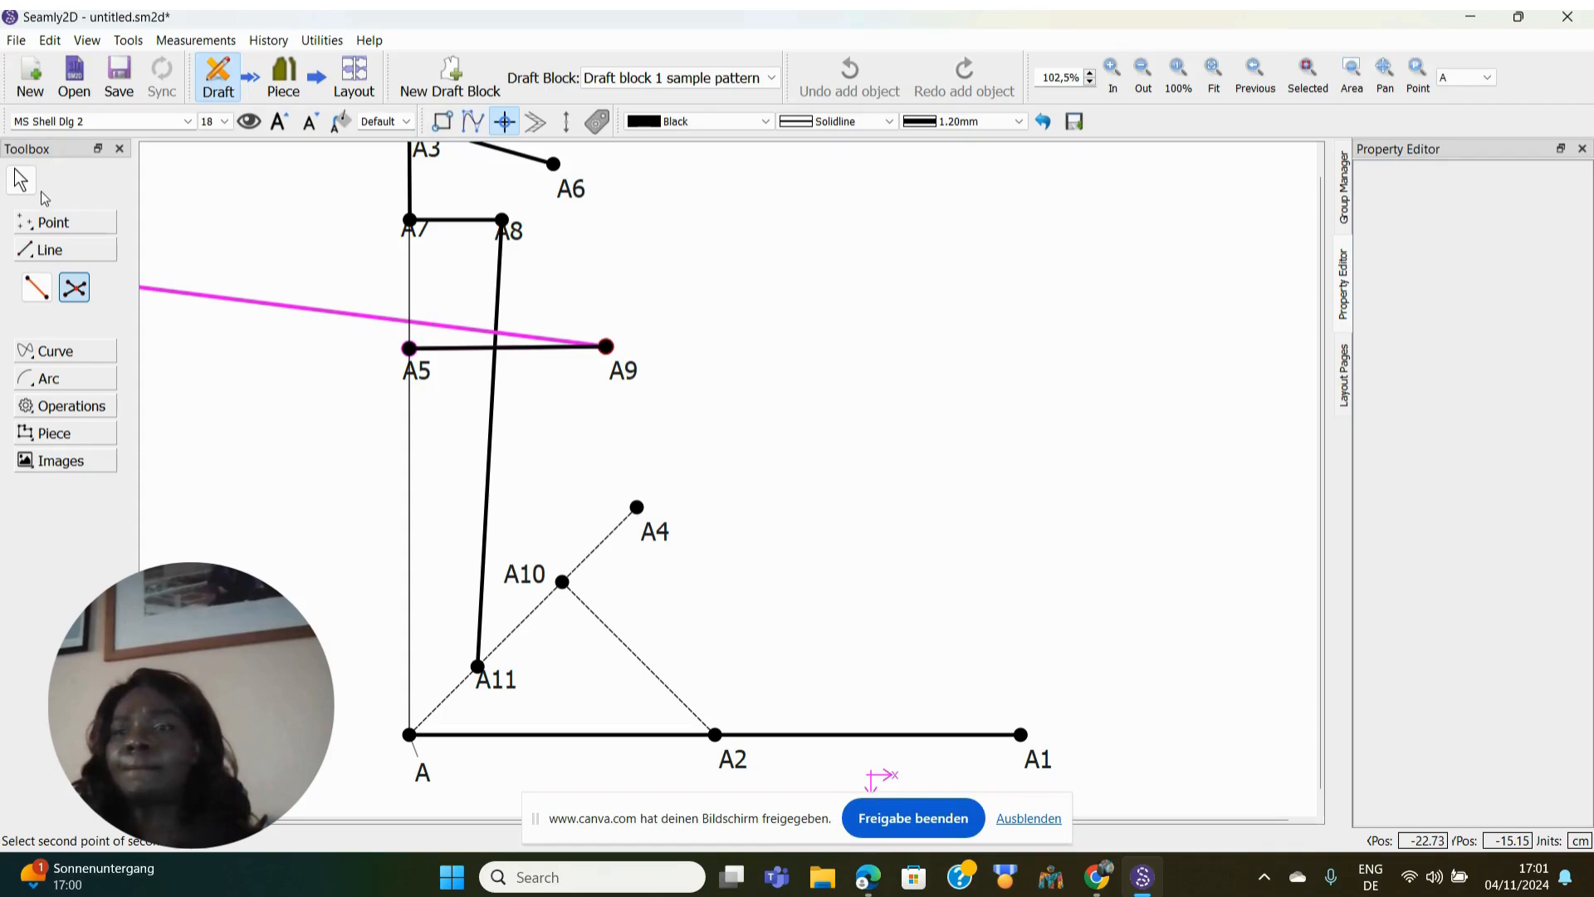
{"action": "left_click", "coordinate": [21, 180]}
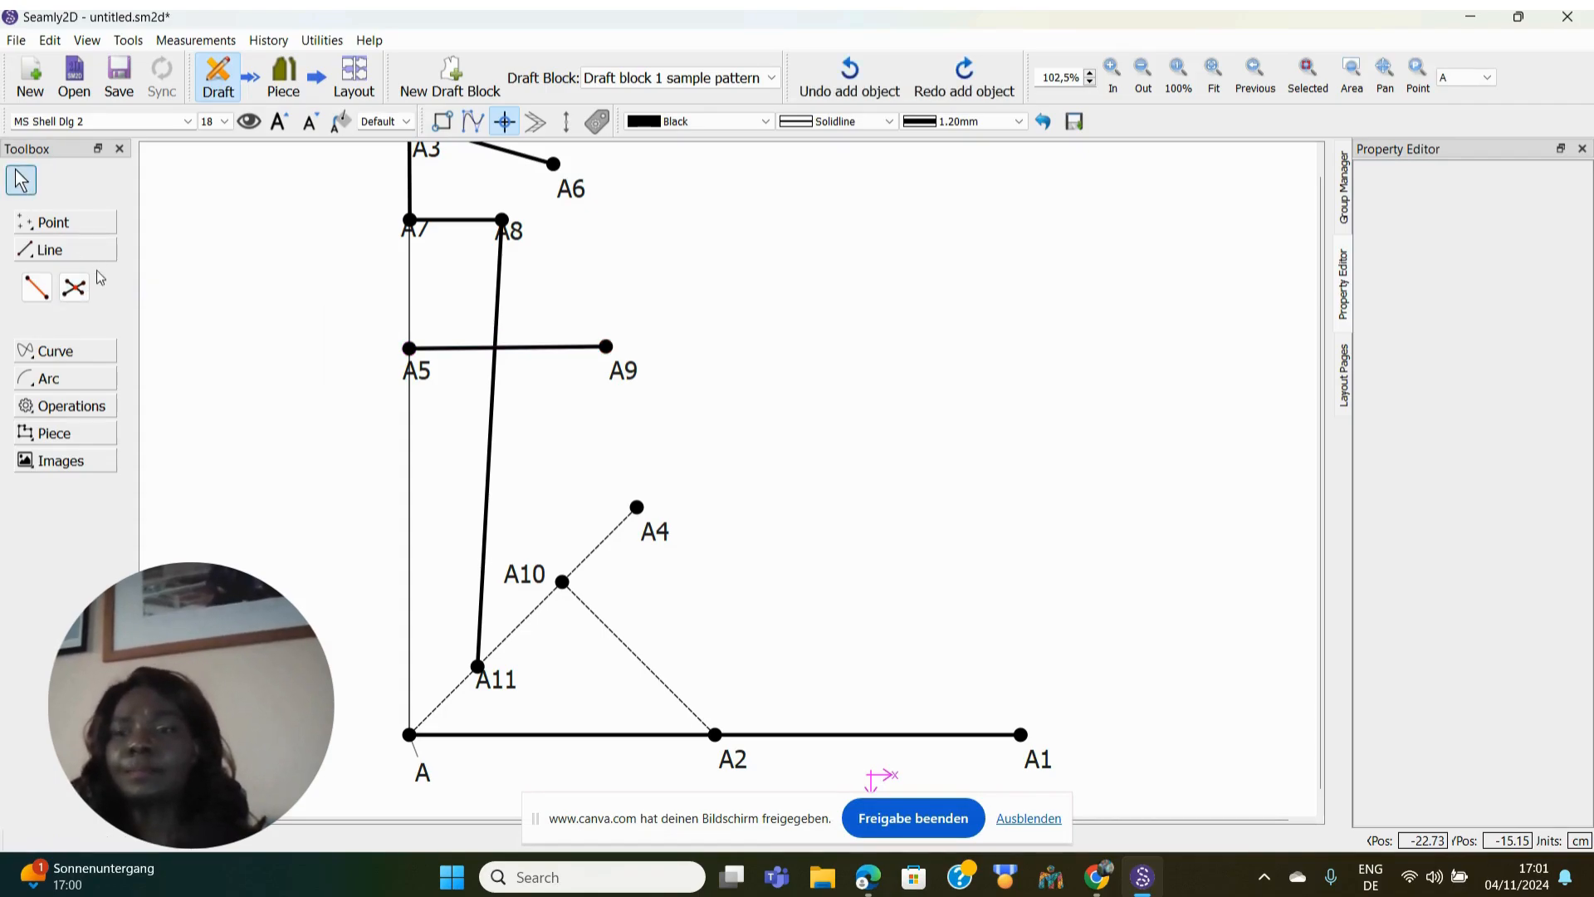
- Create a point where line A5–A9 intersects line A8–A11, using A5–A9 as the first line
{"action": "left_click", "coordinate": [70, 300]}
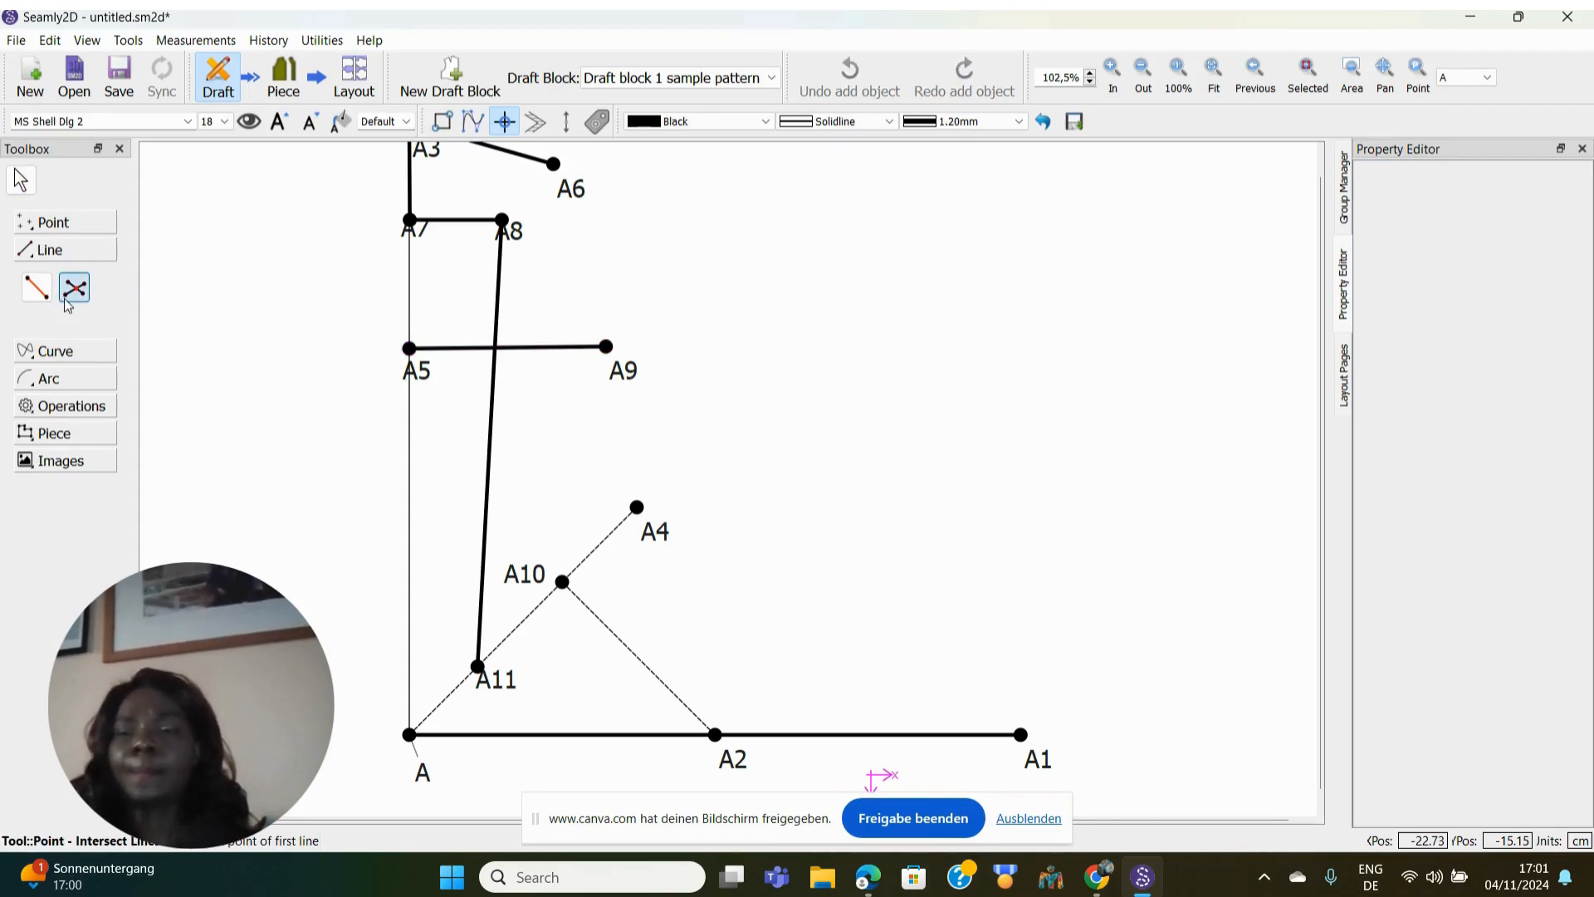
{"action": "left_click", "coordinate": [415, 359]}
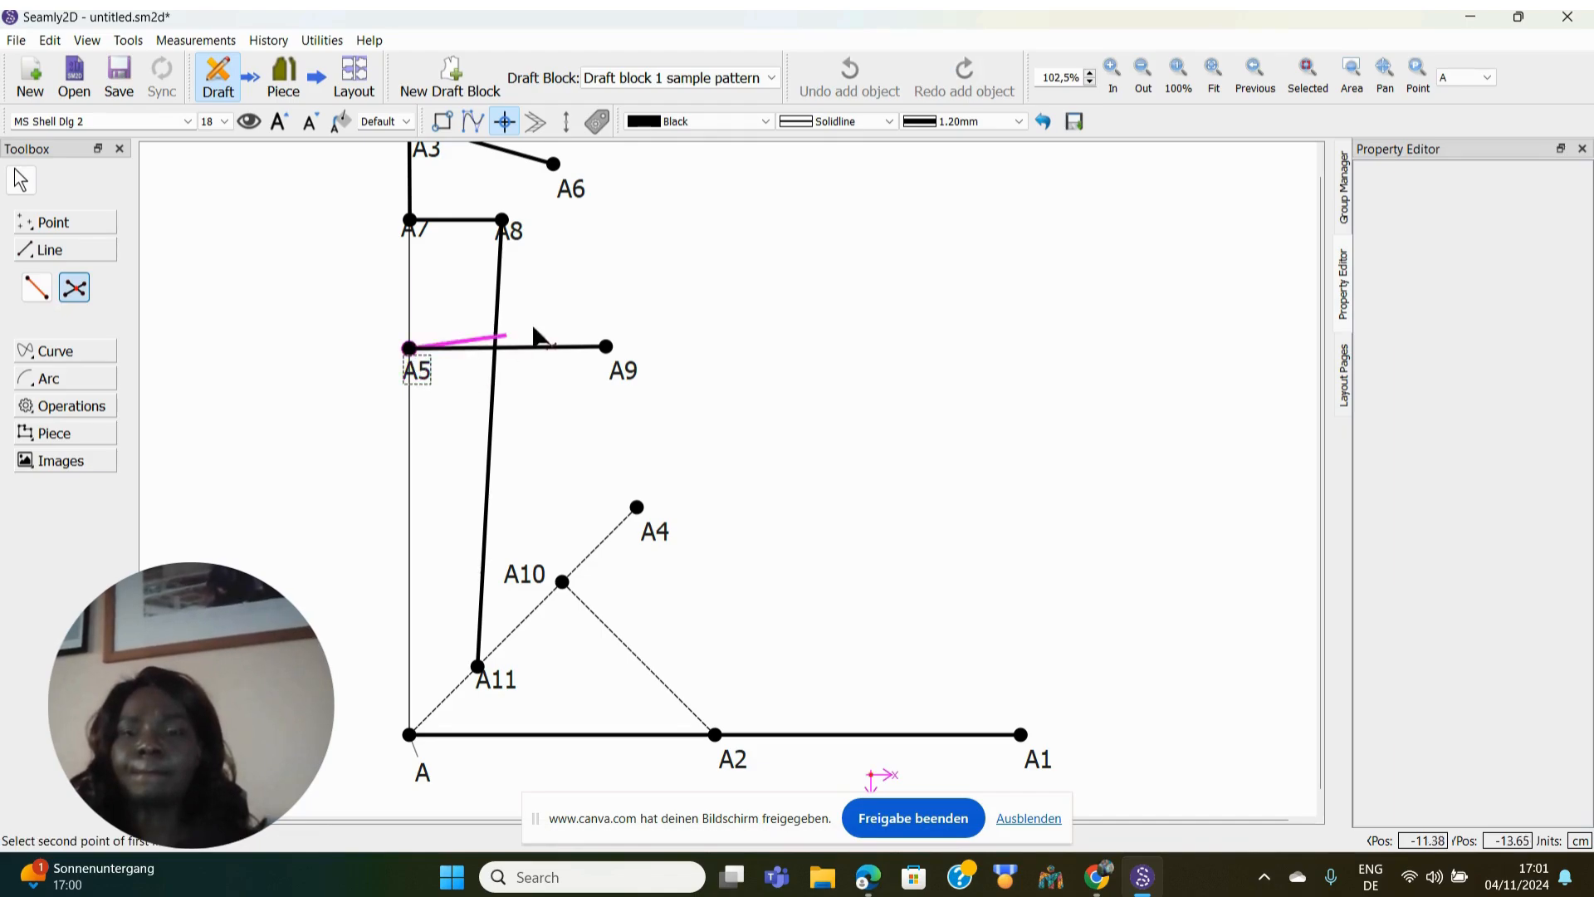
{"action": "left_click", "coordinate": [628, 372]}
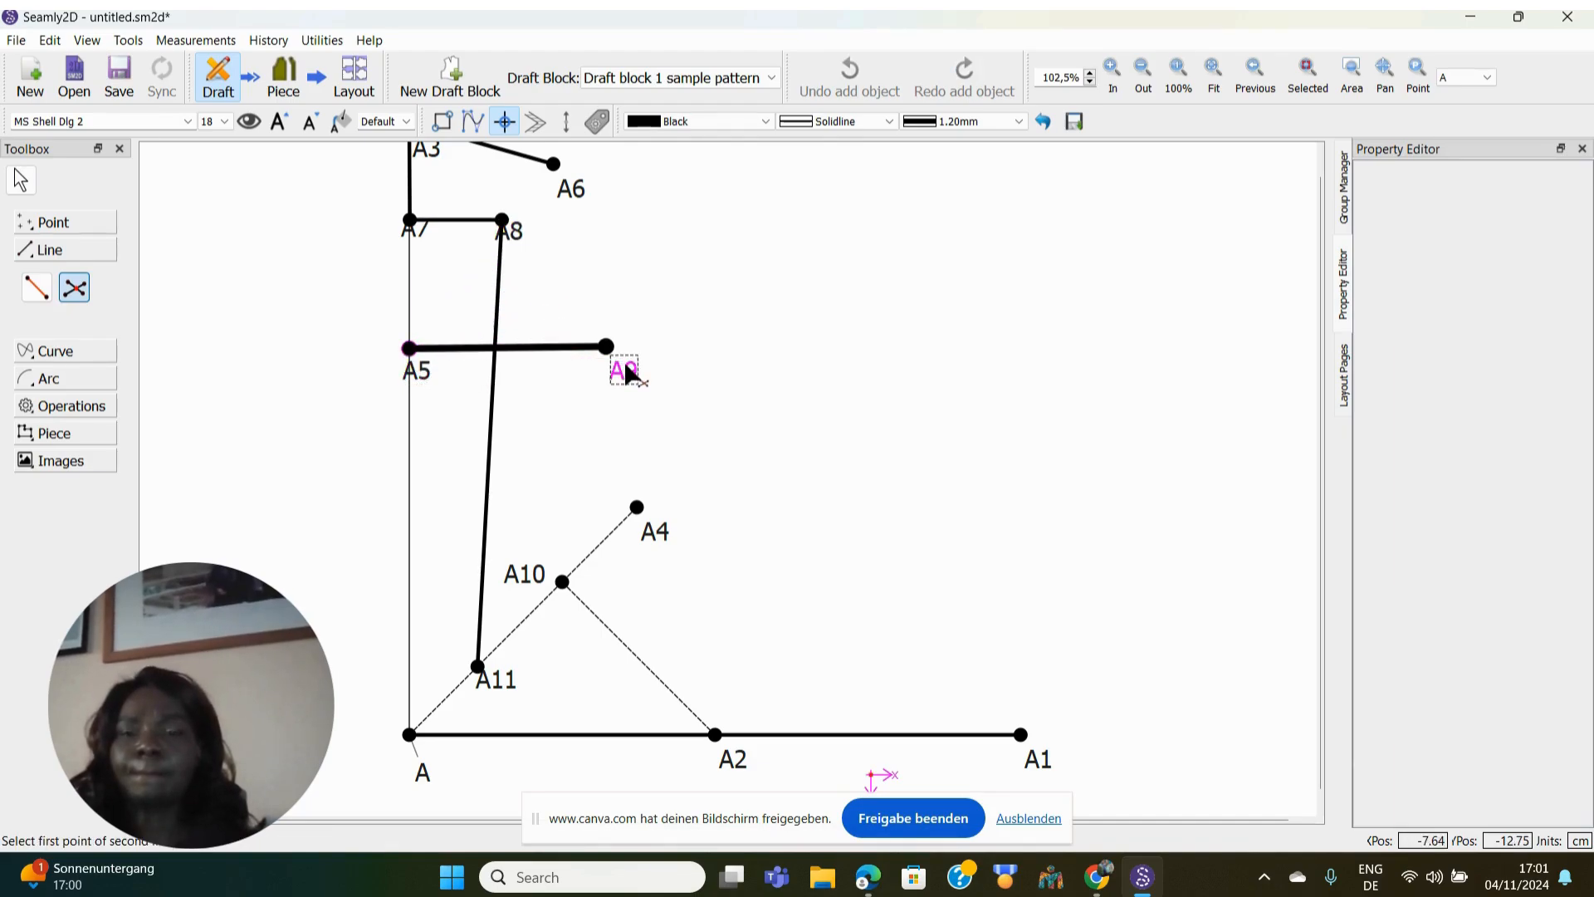
{"action": "left_click", "coordinate": [503, 222]}
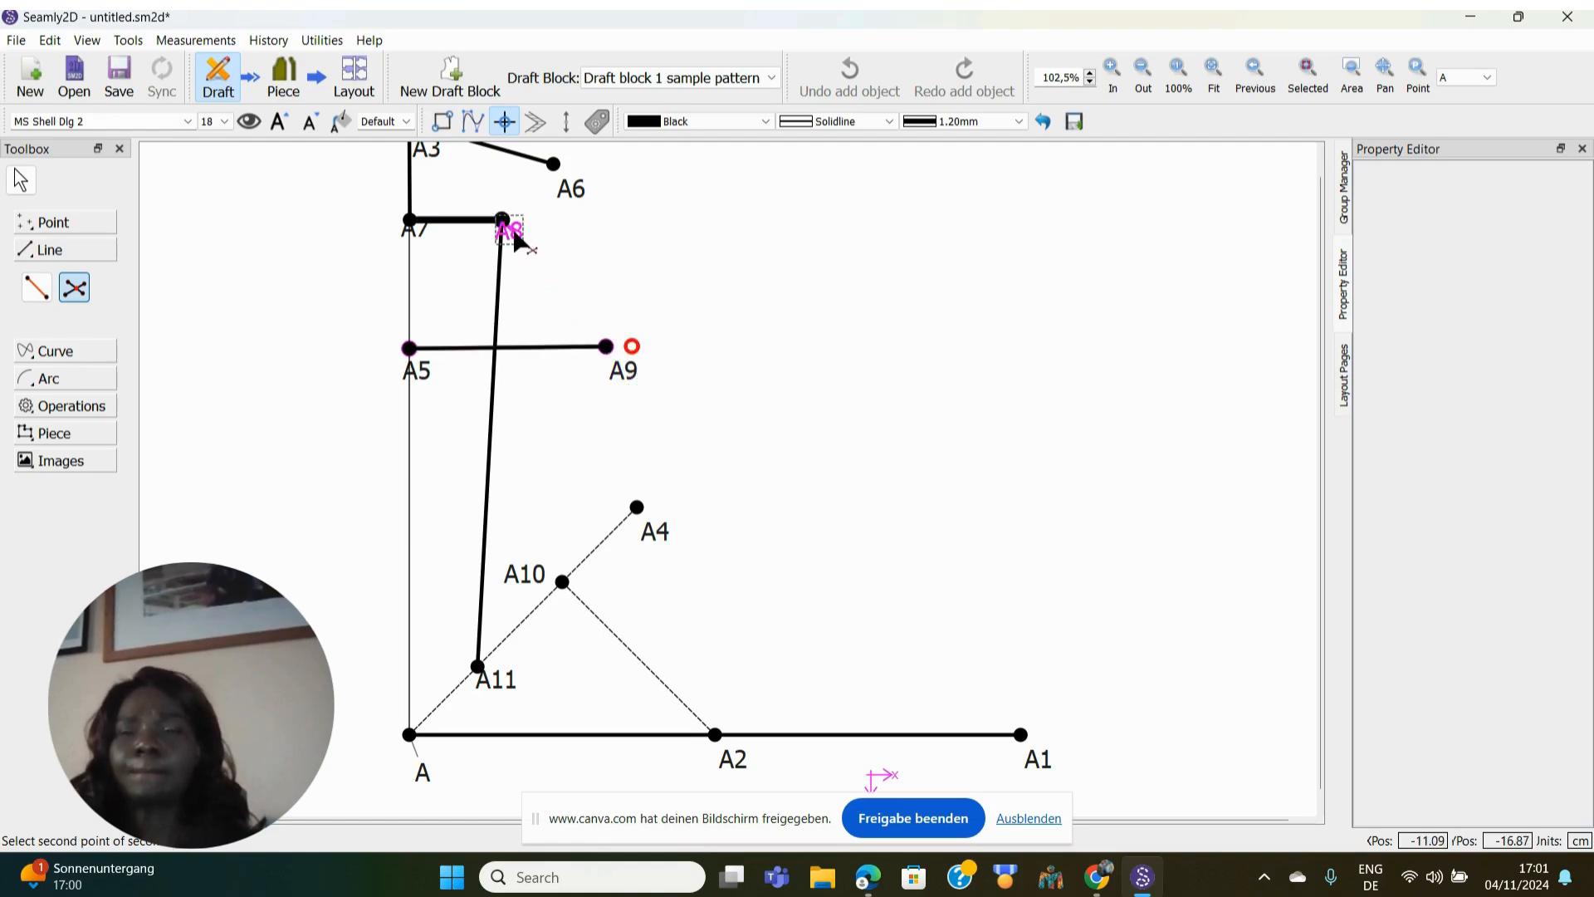
{"action": "left_click", "coordinate": [493, 681]}
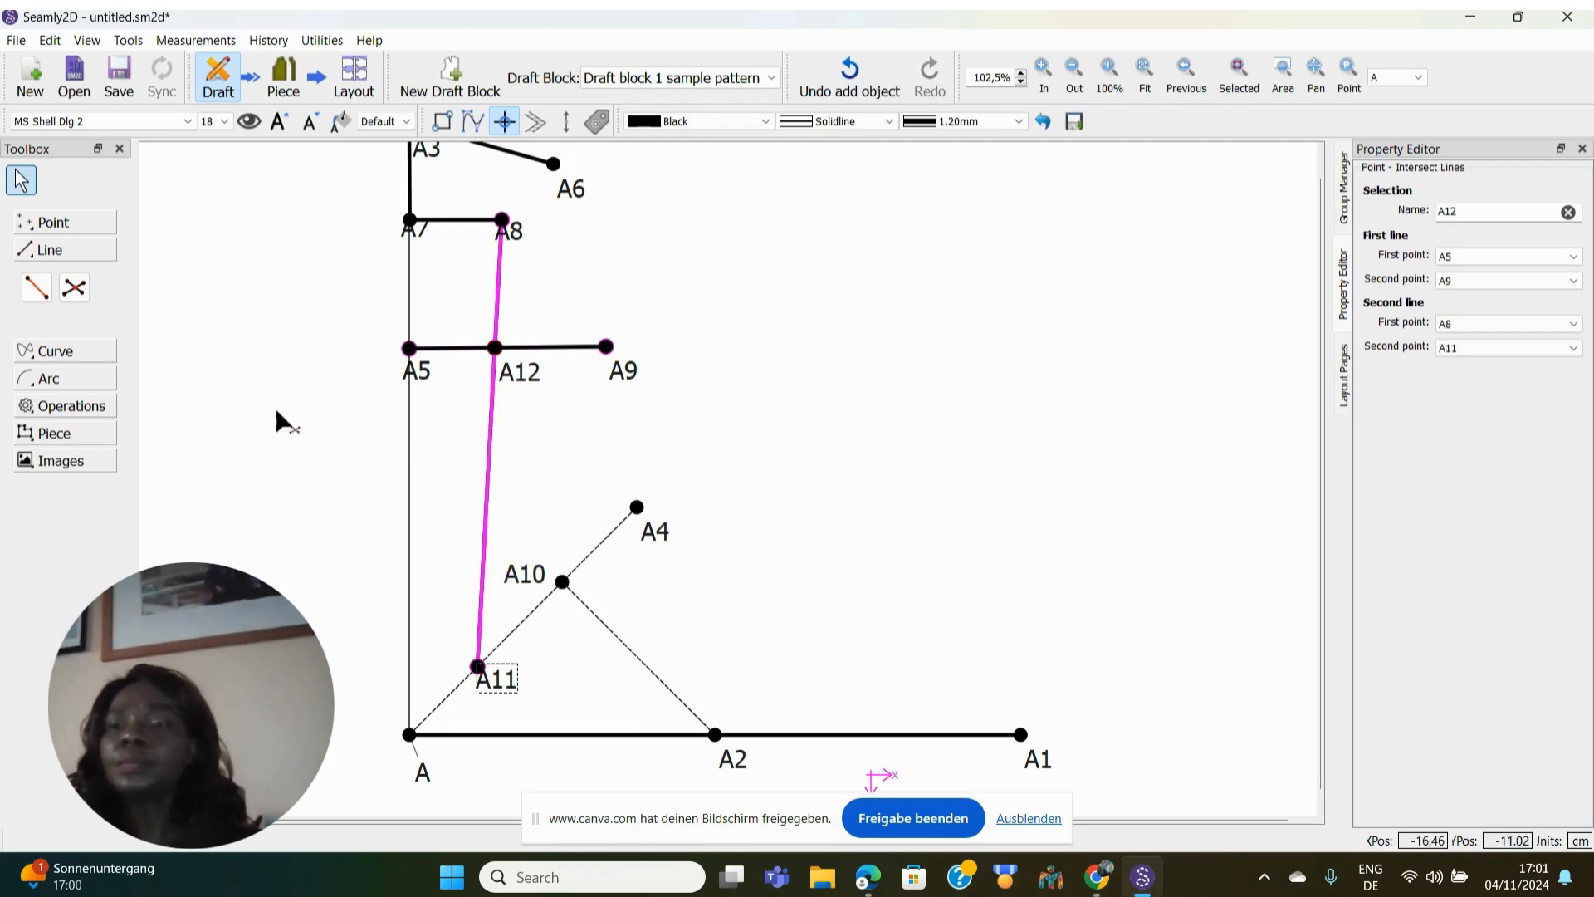
- Draw an interactive curve from point A6 to point A9
{"action": "left_click", "coordinate": [50, 352]}
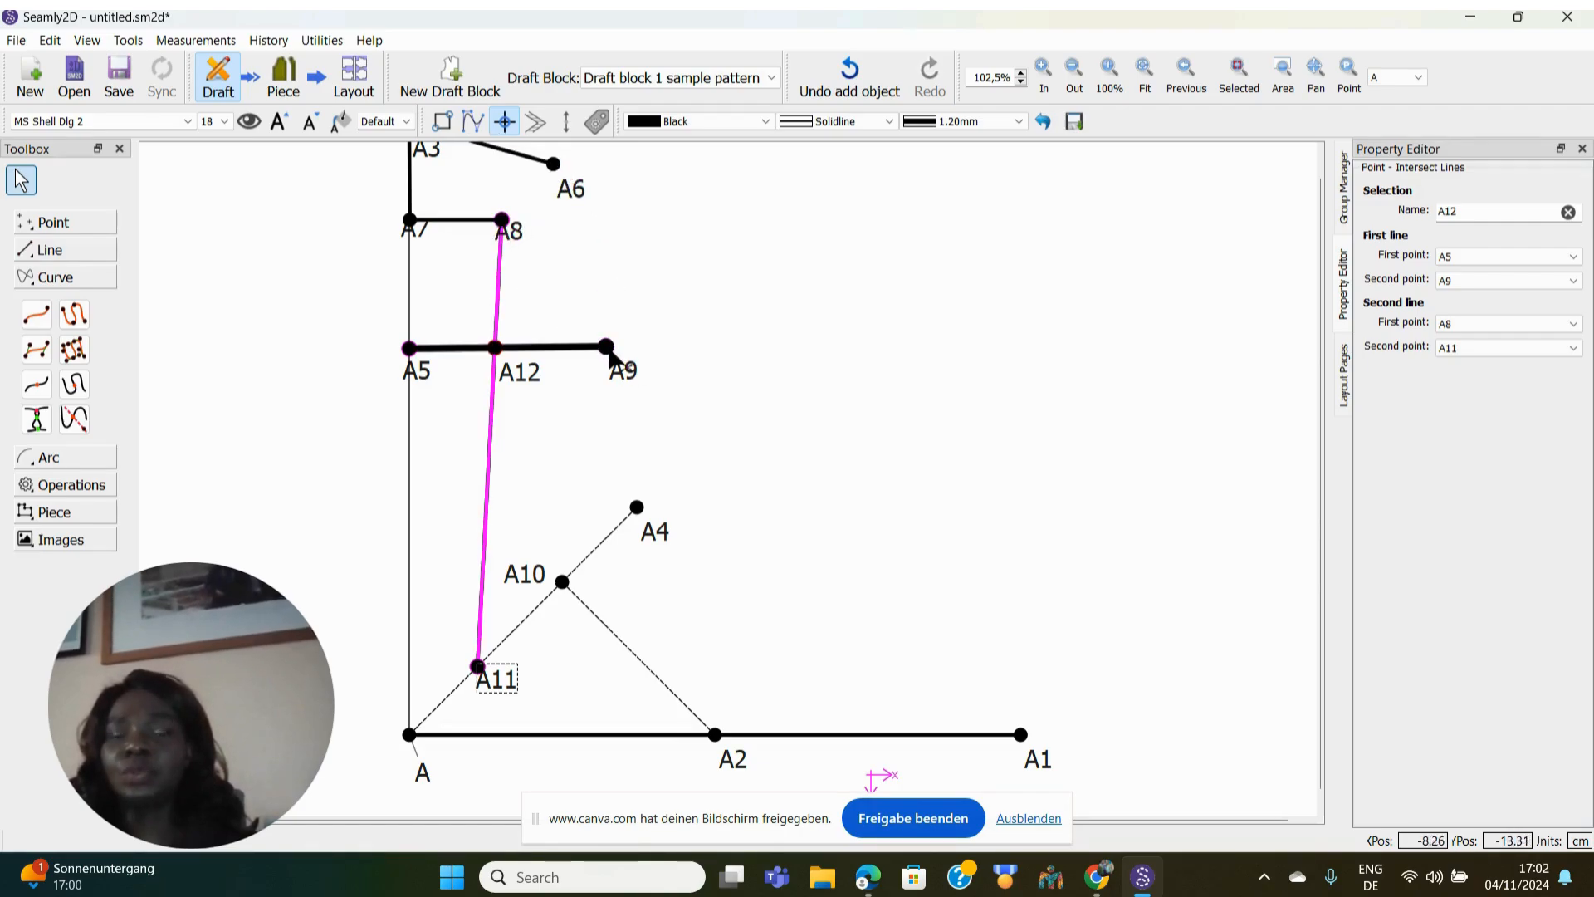
{"action": "left_click", "coordinate": [42, 319]}
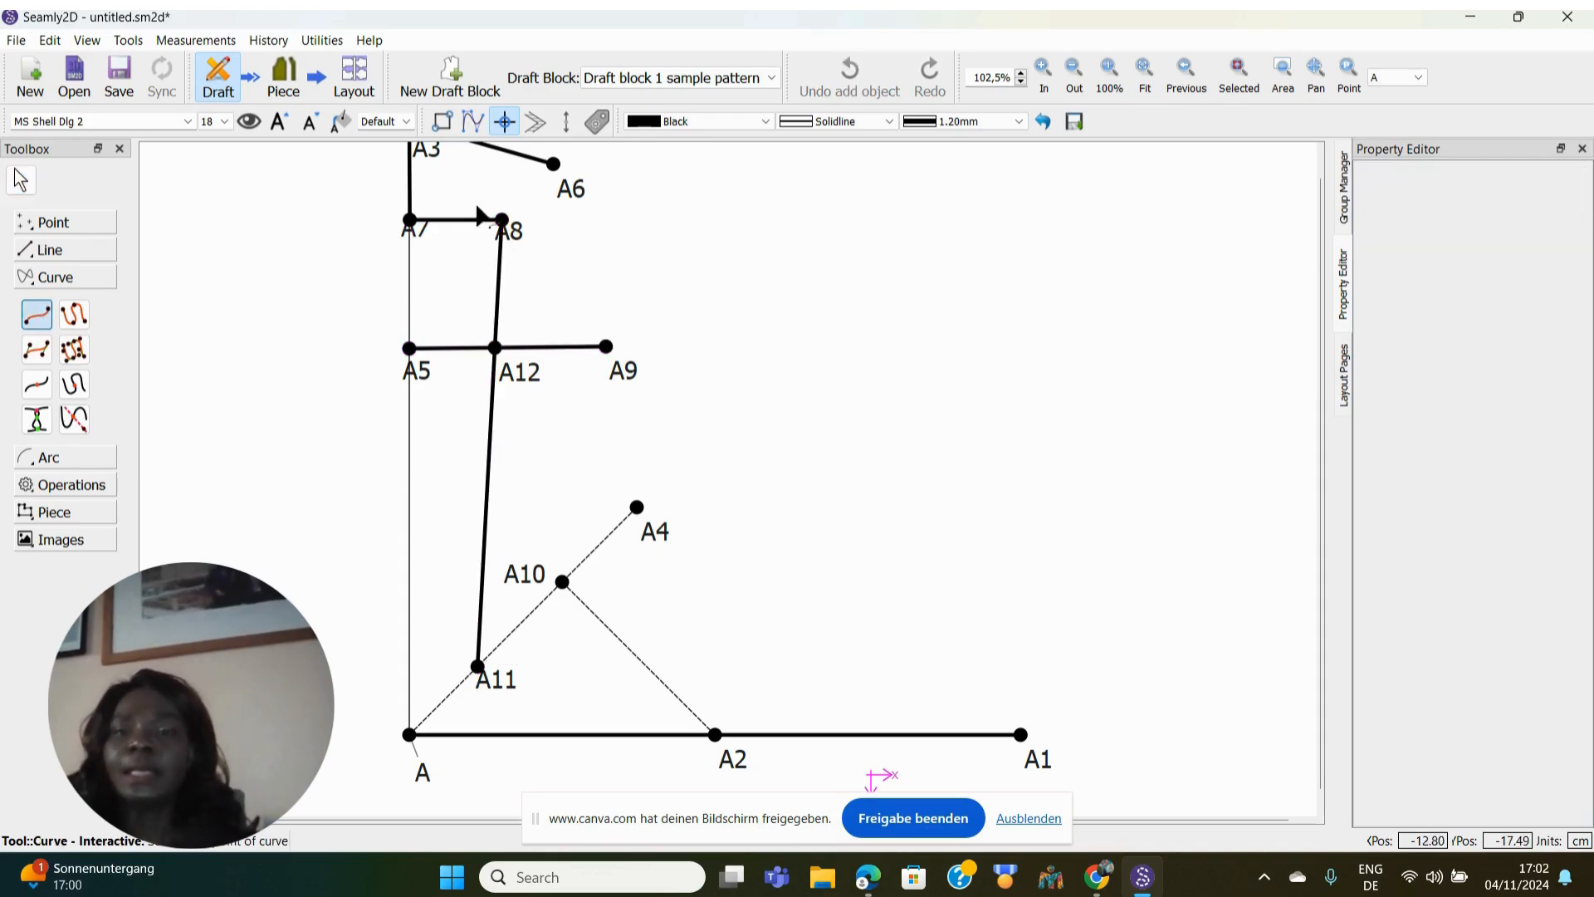
{"action": "left_click", "coordinate": [567, 184]}
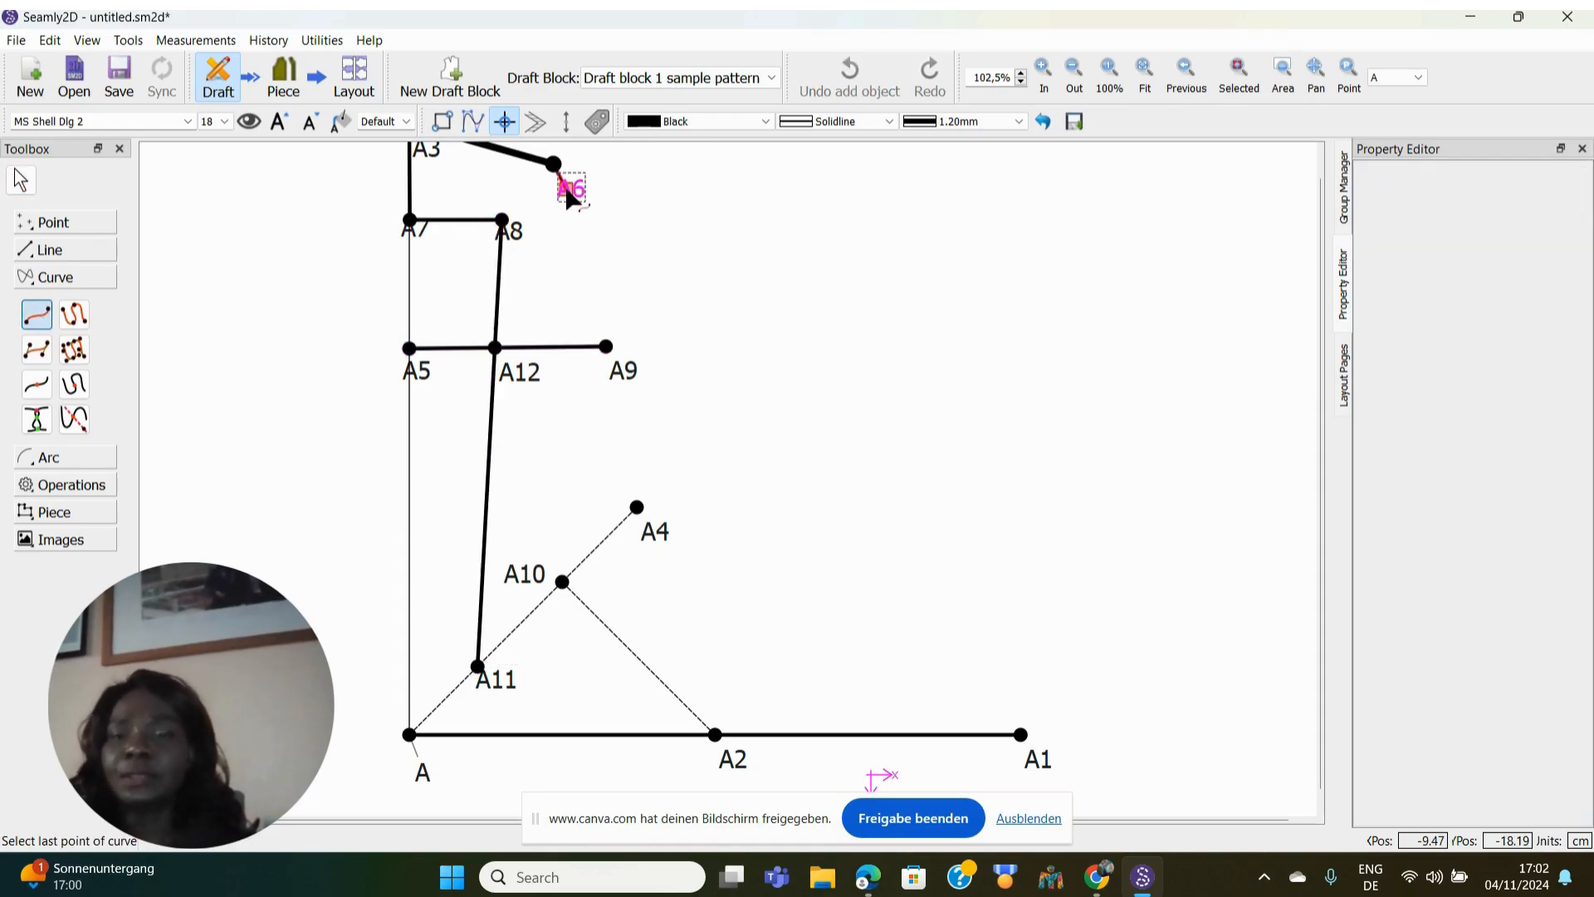
{"action": "left_click", "coordinate": [620, 365]}
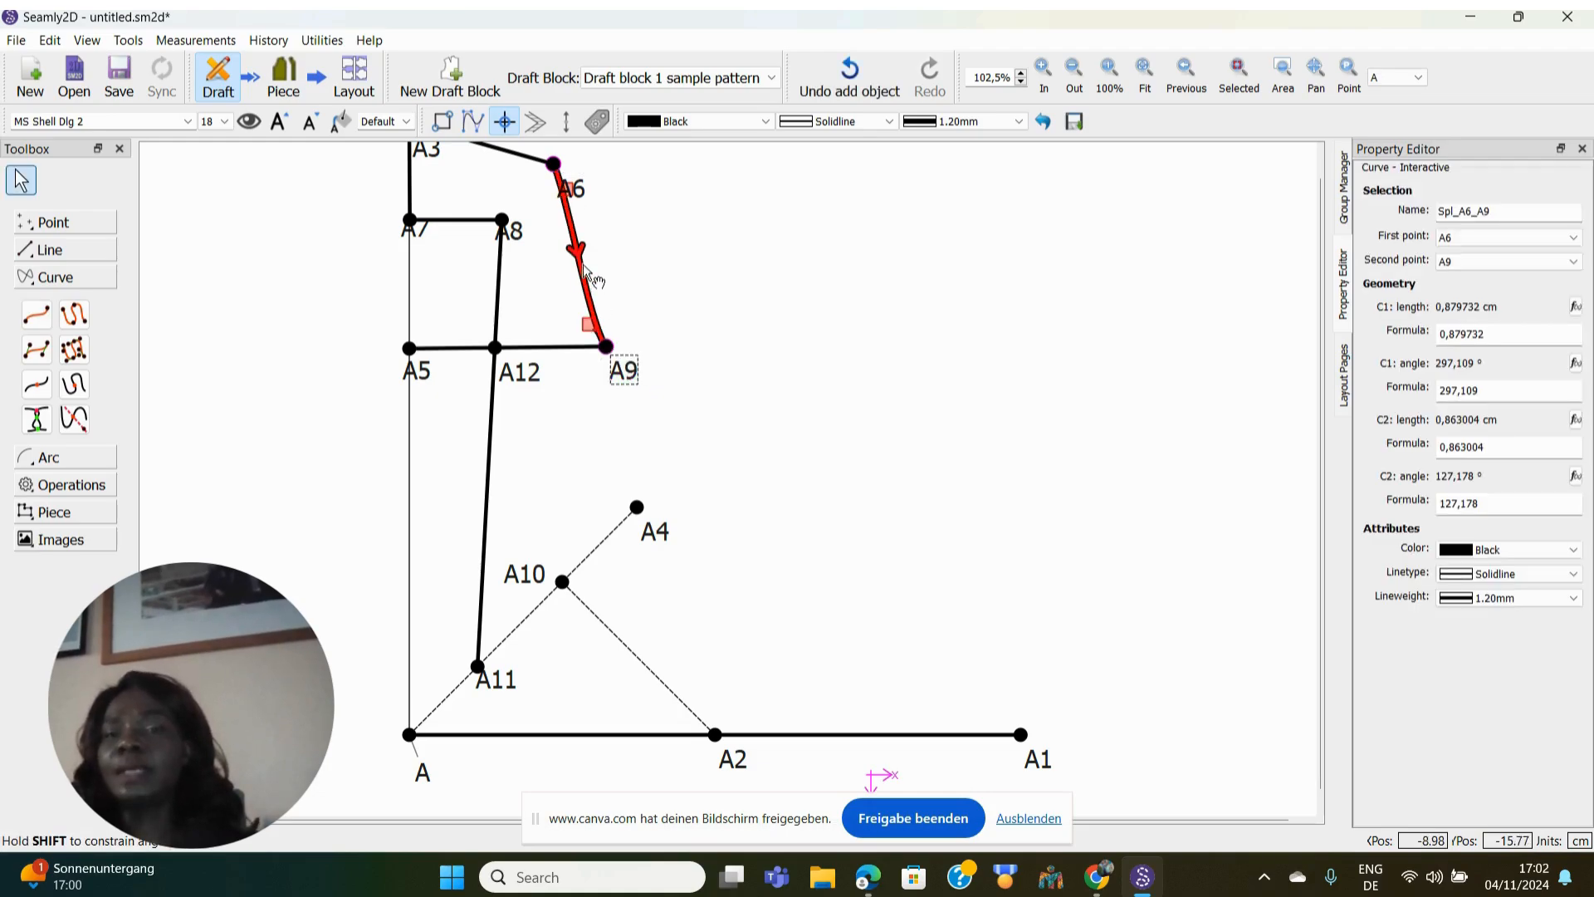
- Bow curve A6–A9 inward with control handles about 3.5 cm at 248° and 1.8 cm at 189°, moving the A8 label above its point
{"action": "left_click_drag", "start_coordinate": [578, 253], "coordinate": [486, 231]}
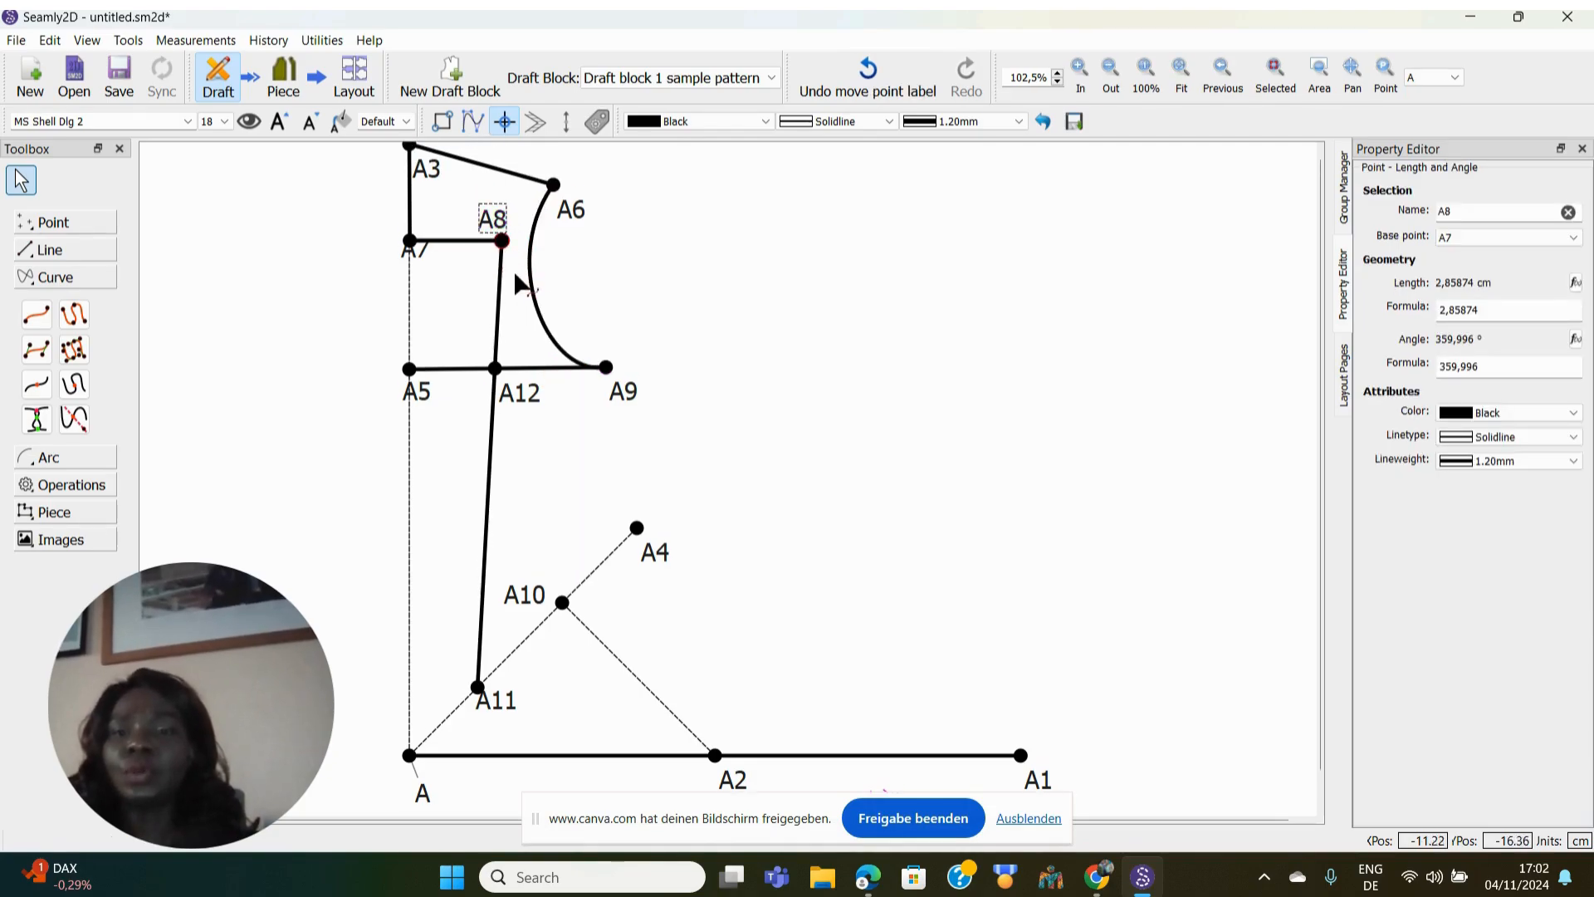
{"action": "left_click", "coordinate": [530, 285]}
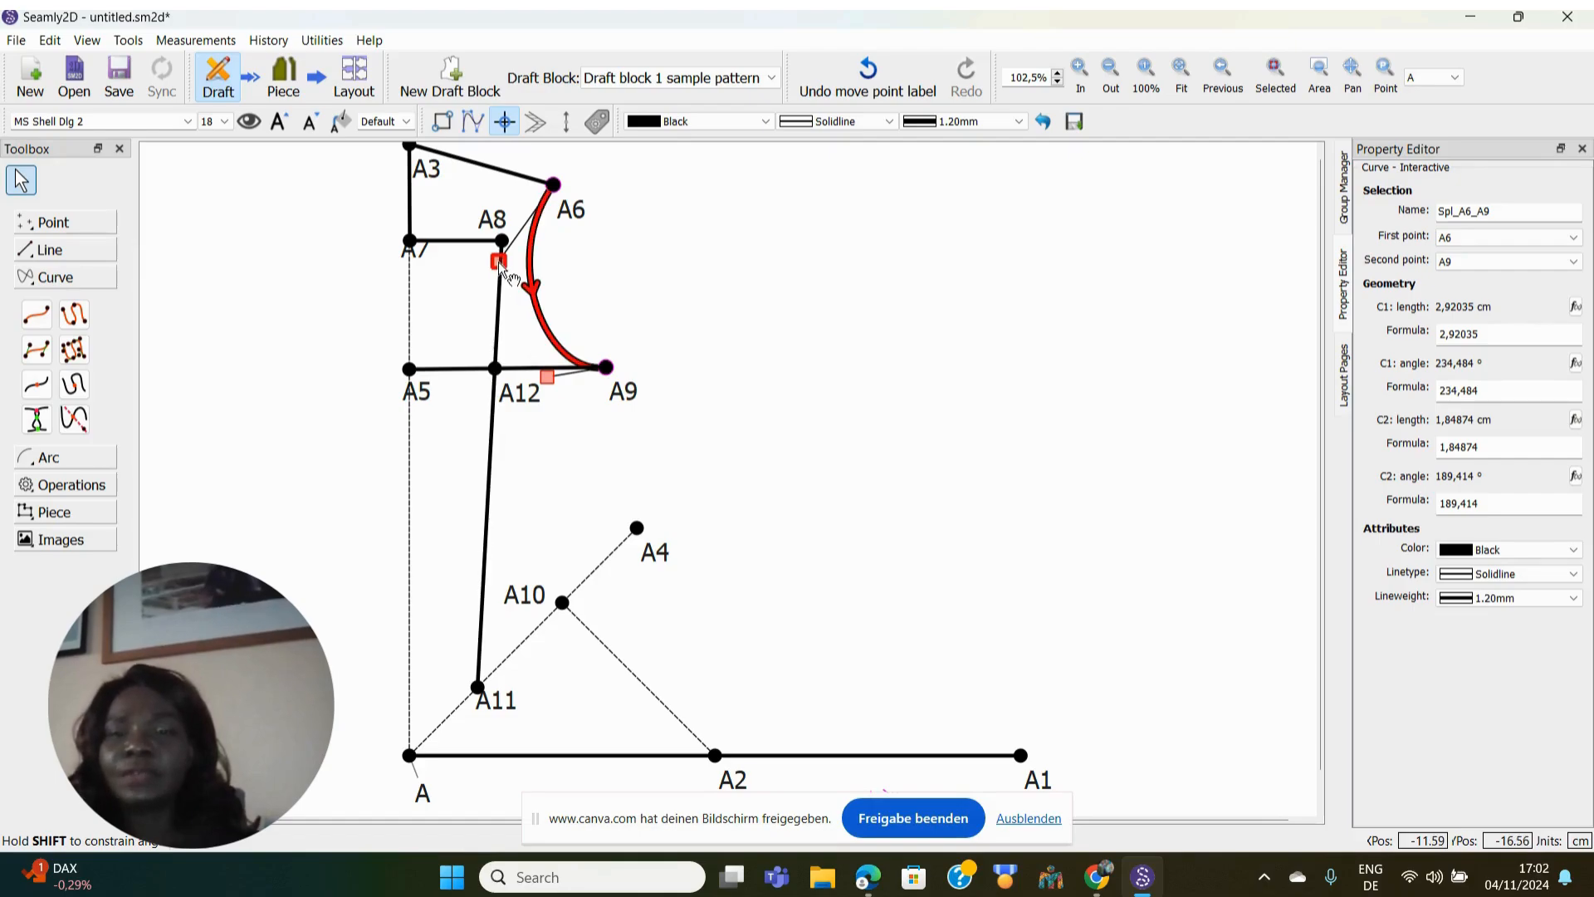
{"action": "left_click_drag", "start_coordinate": [498, 261], "coordinate": [509, 294]}
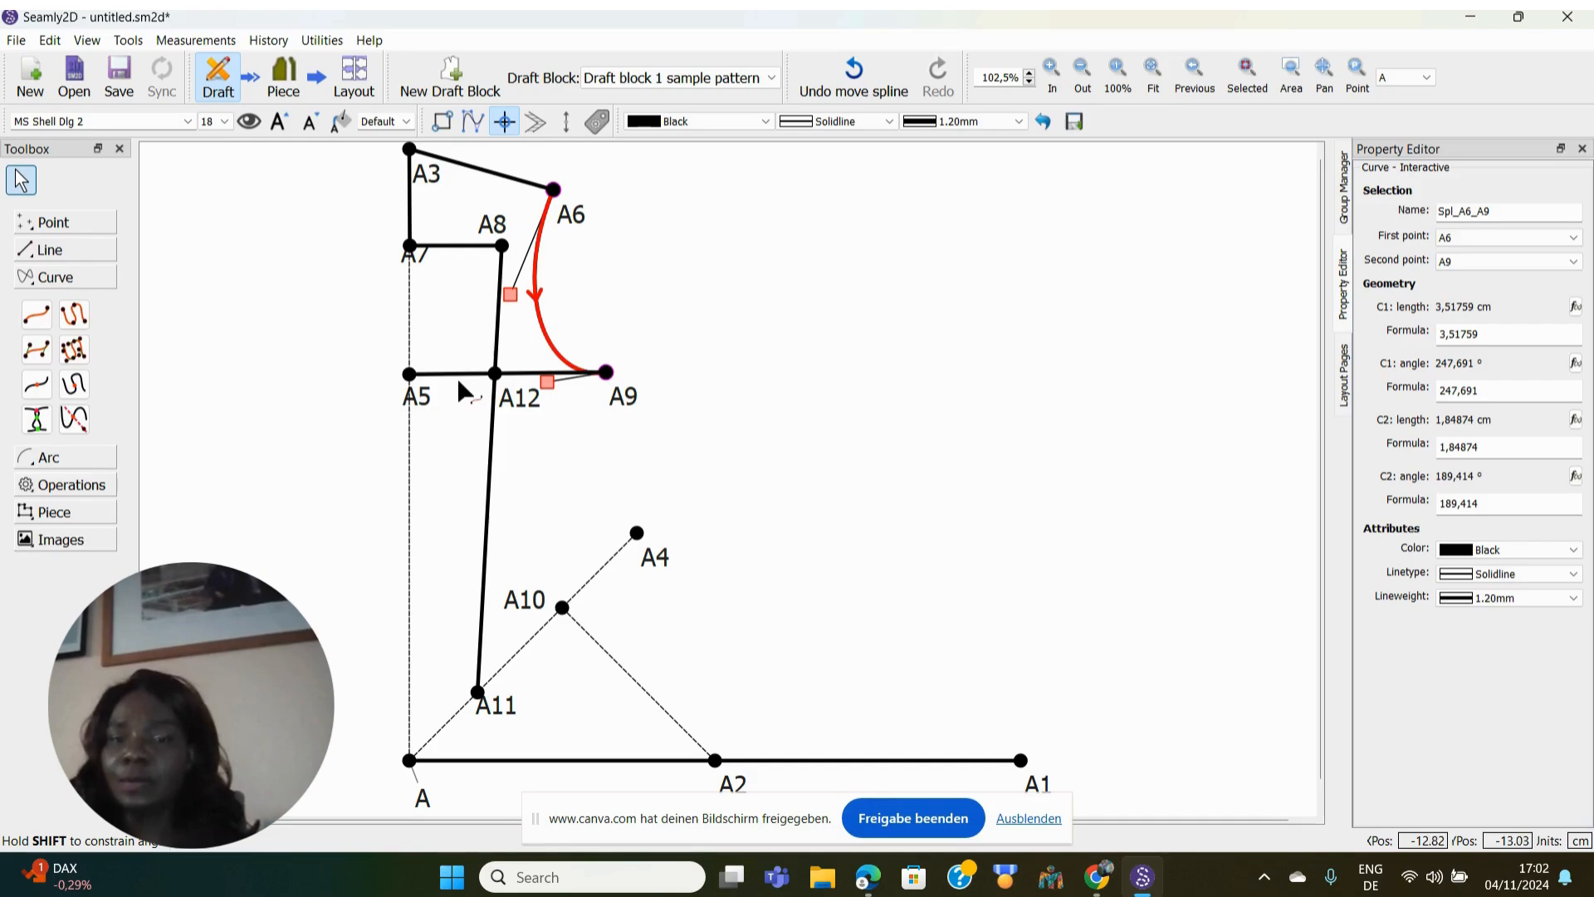
- Draw an interactive spline through points A4, A10, A11, A2 and A1
{"action": "left_click", "coordinate": [74, 316]}
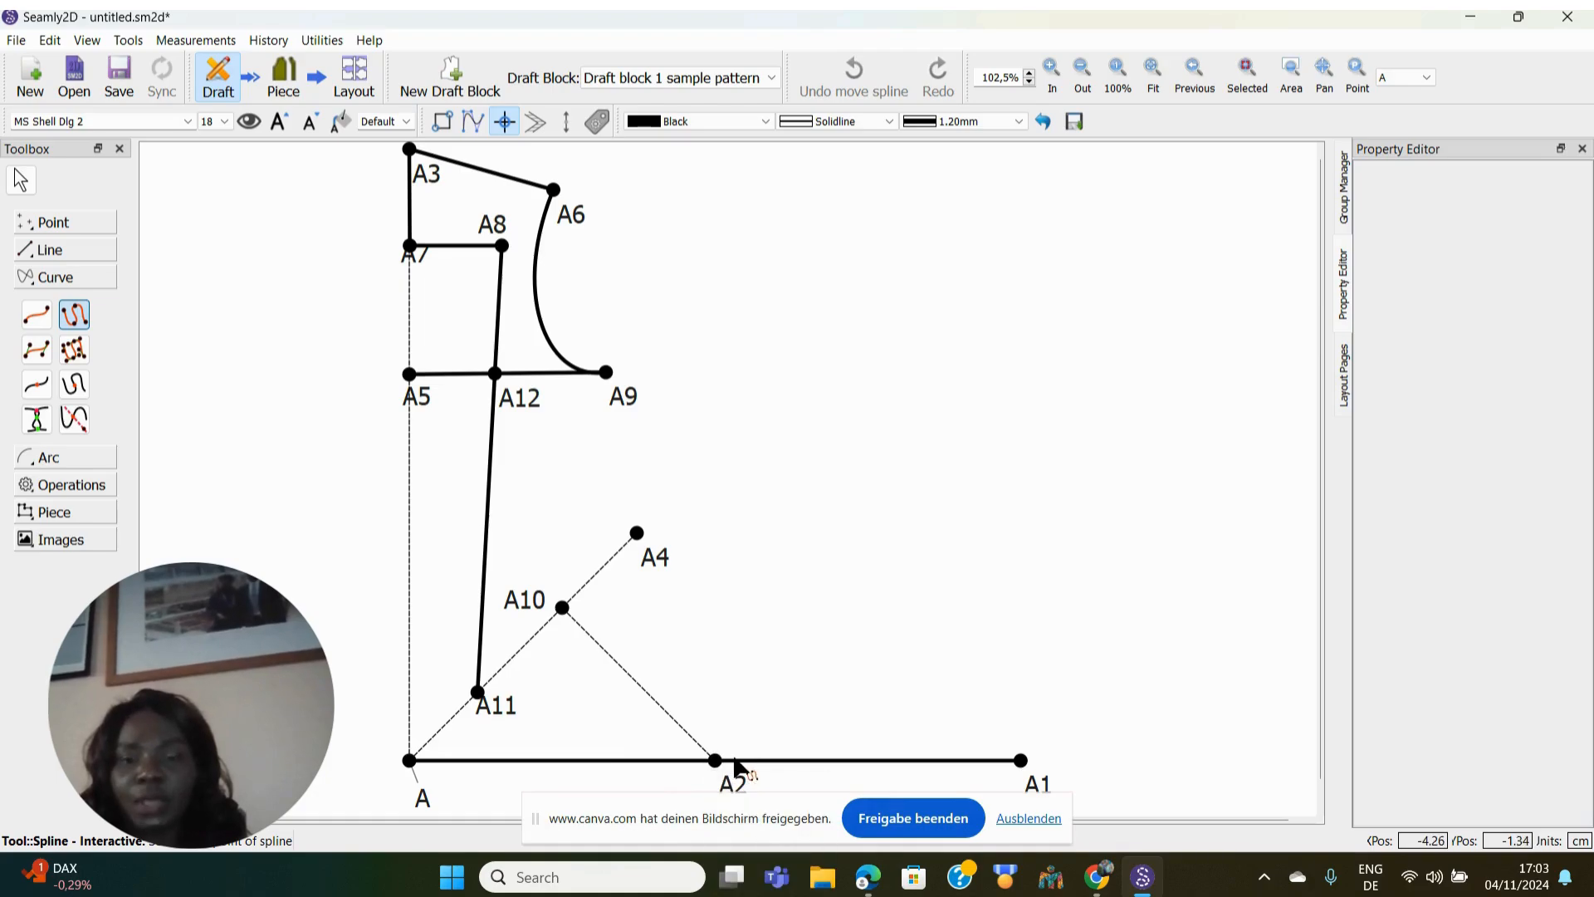
{"action": "left_click", "coordinate": [641, 546]}
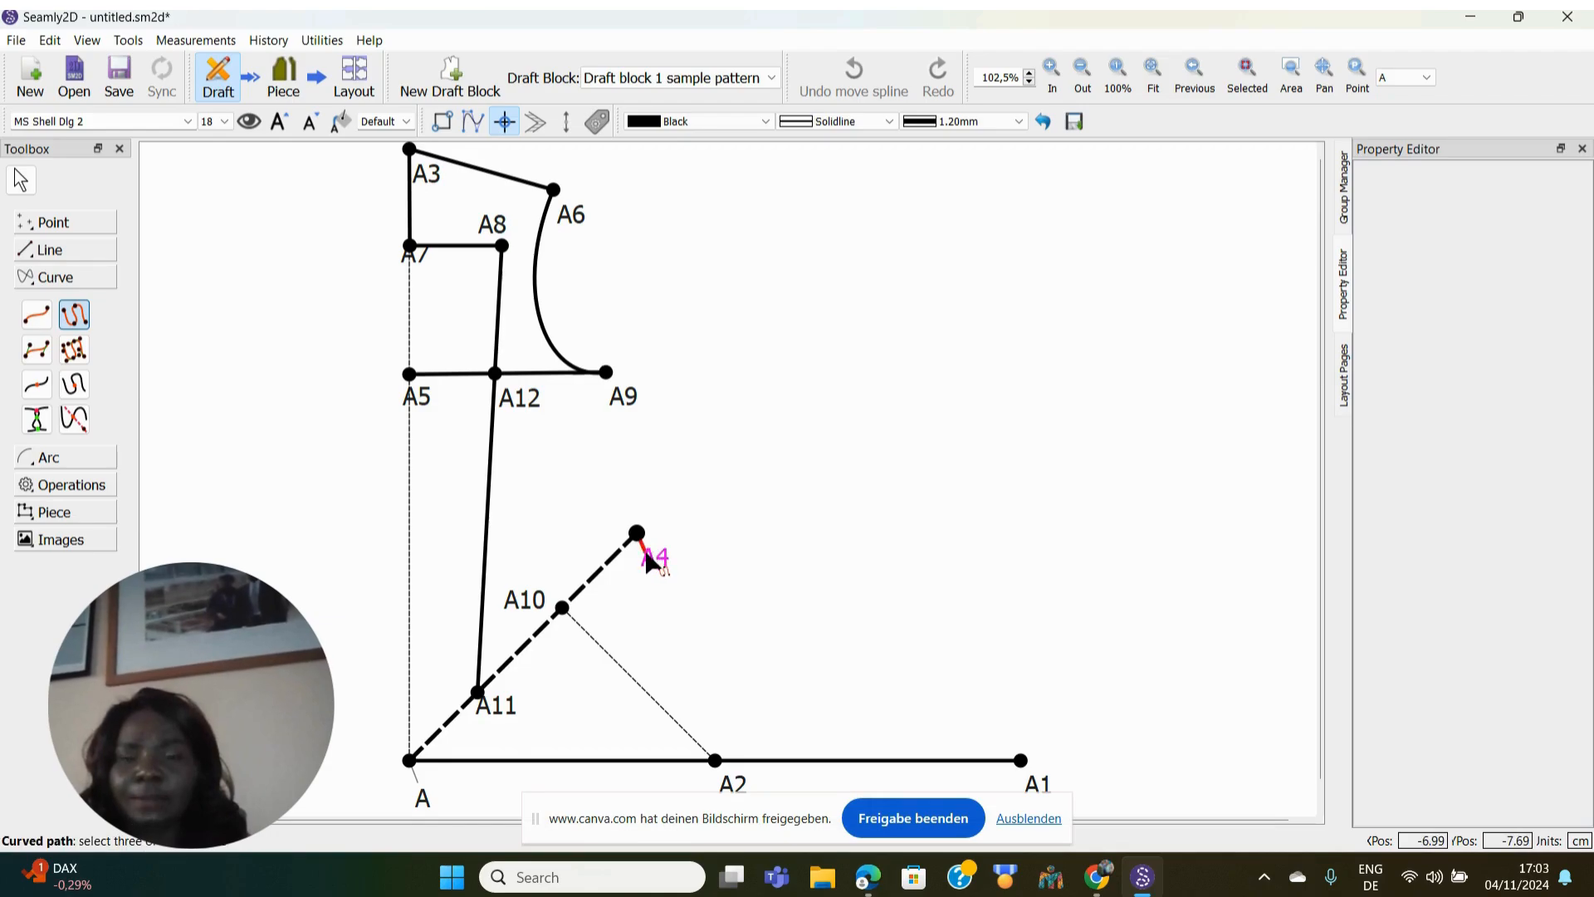
{"action": "left_click", "coordinate": [562, 606]}
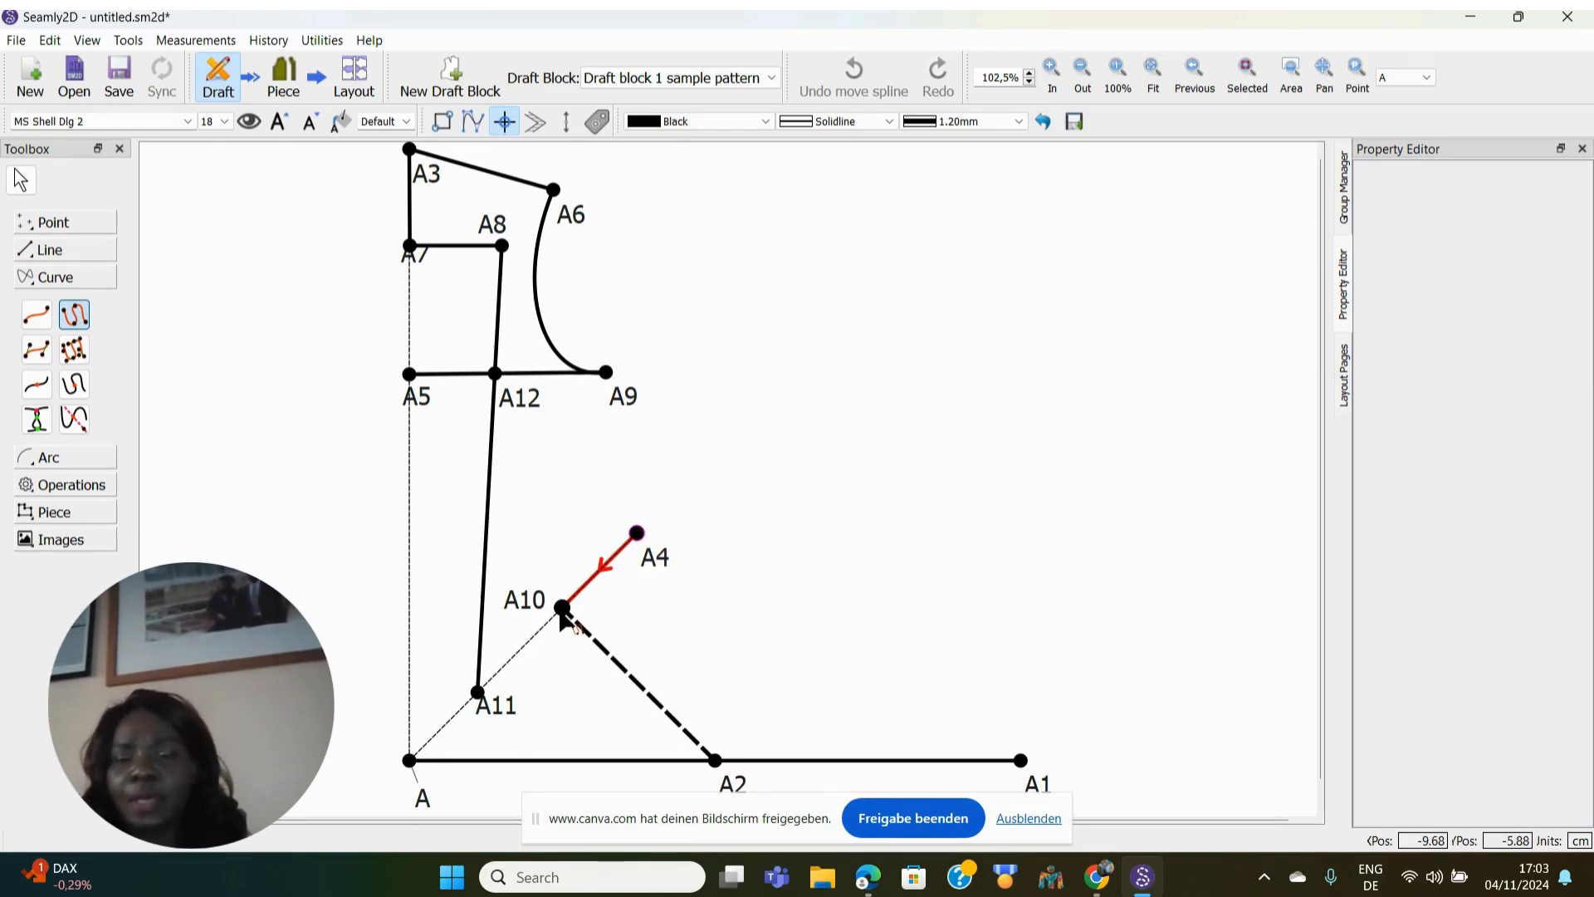
{"action": "left_click", "coordinate": [479, 696]}
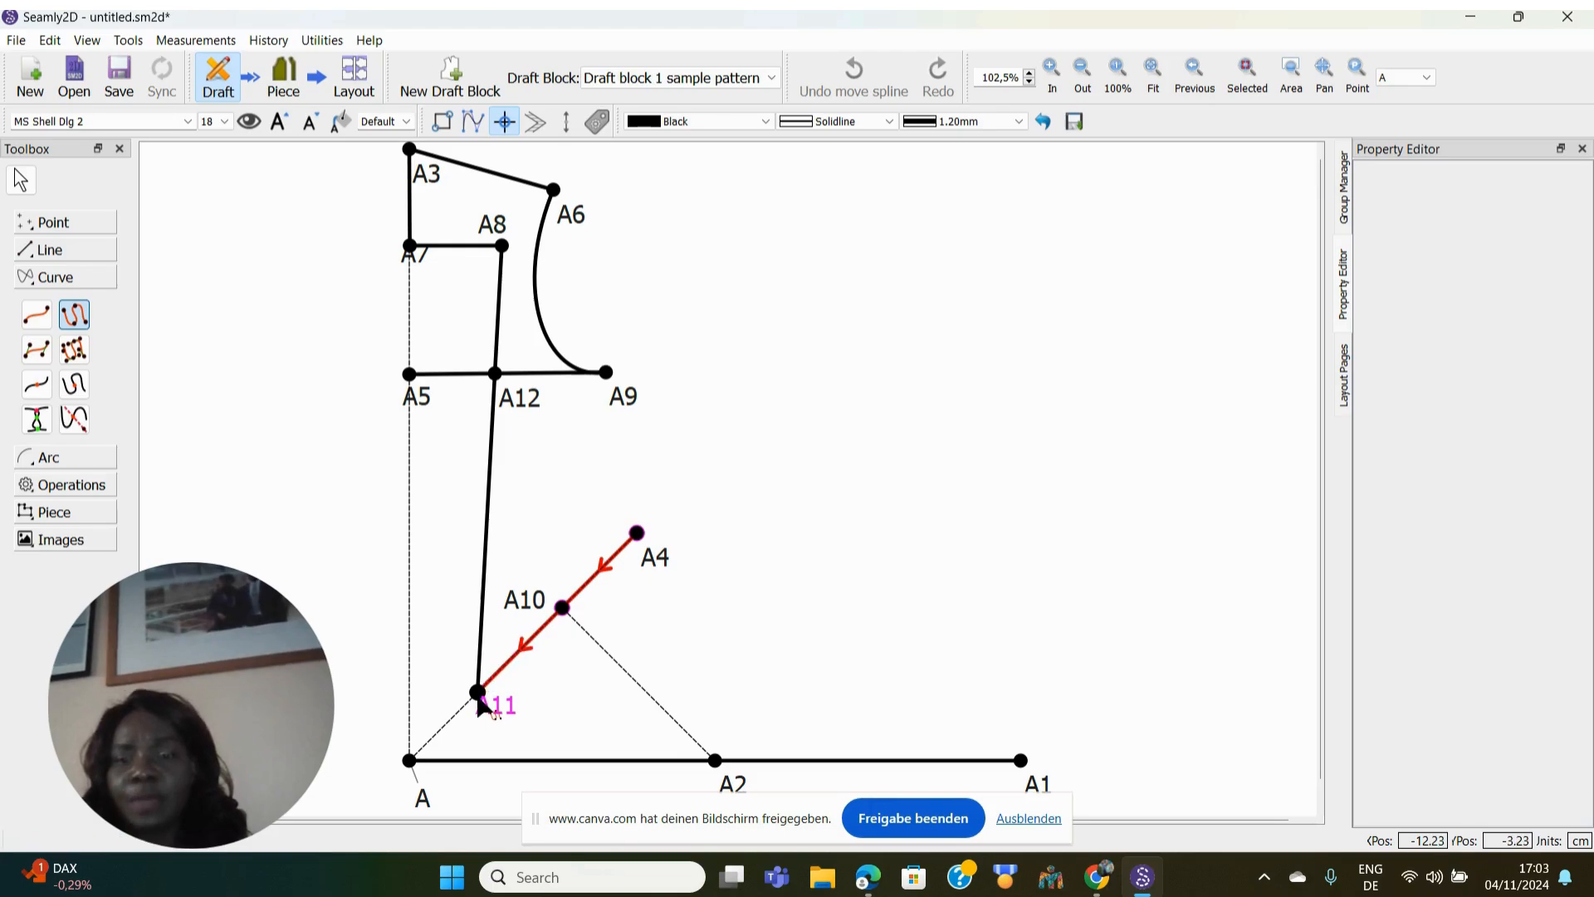
{"action": "left_click", "coordinate": [715, 759]}
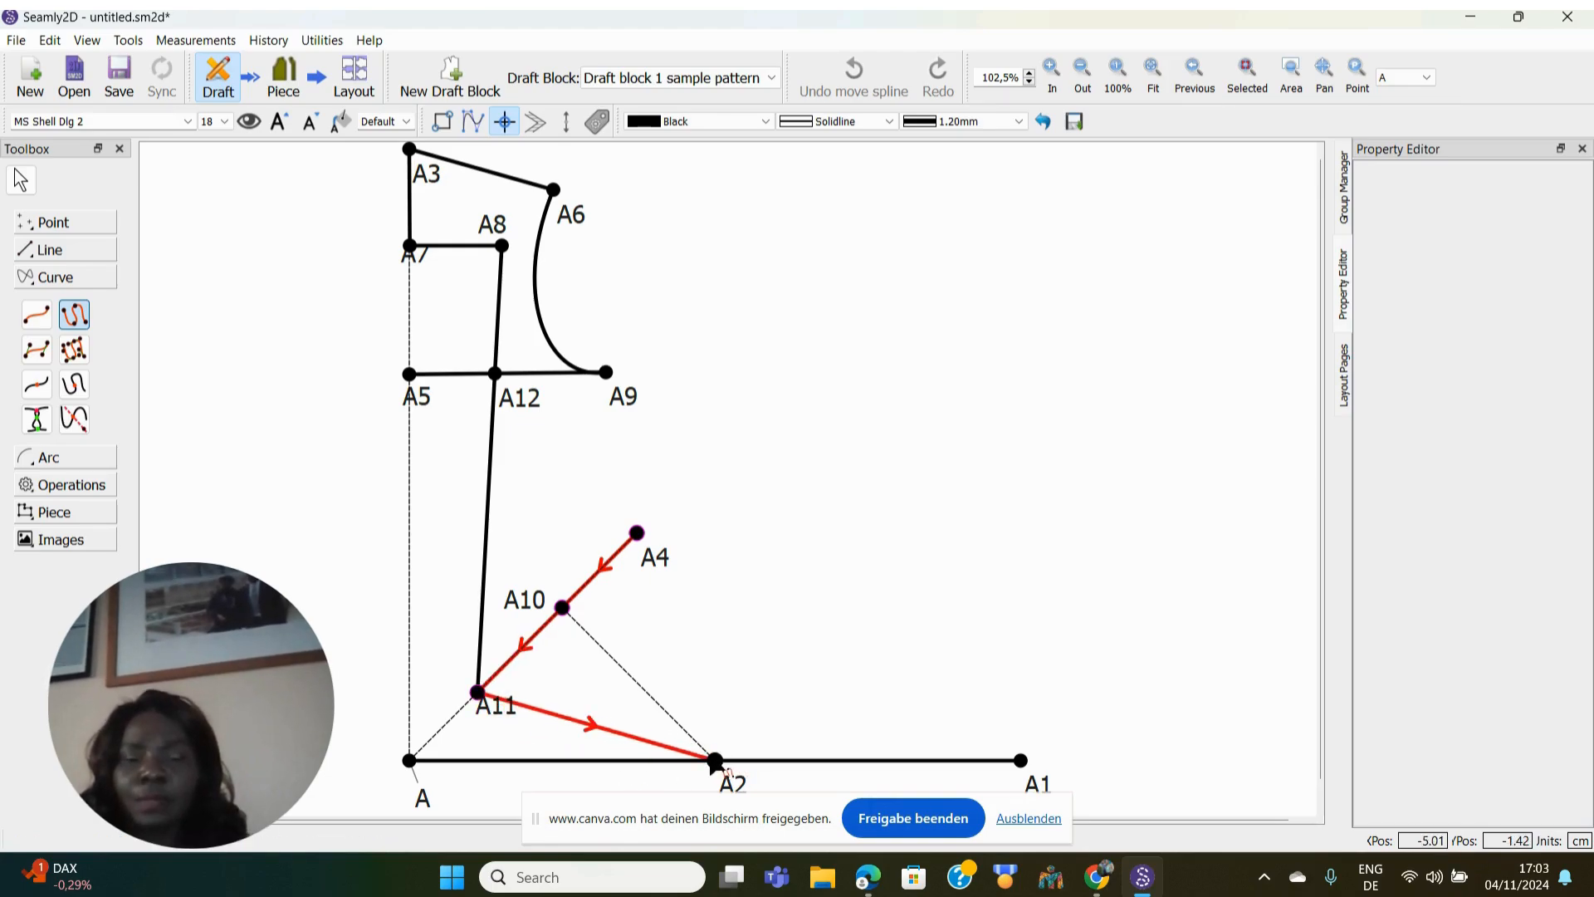
{"action": "left_click", "coordinate": [1036, 782]}
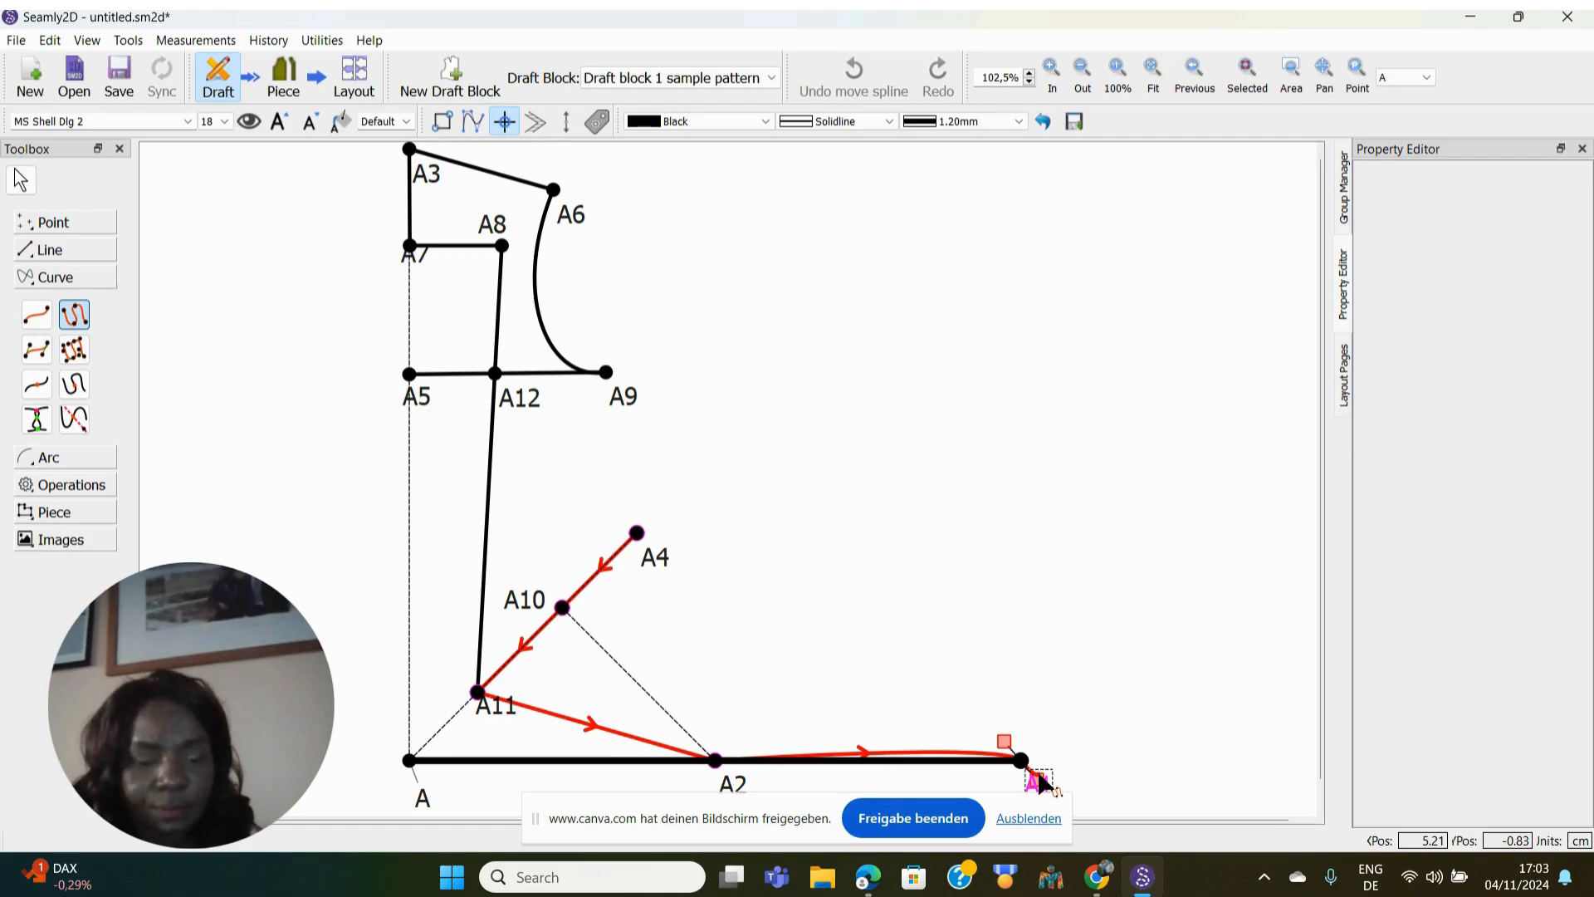
{"action": "key", "text": "Return"}
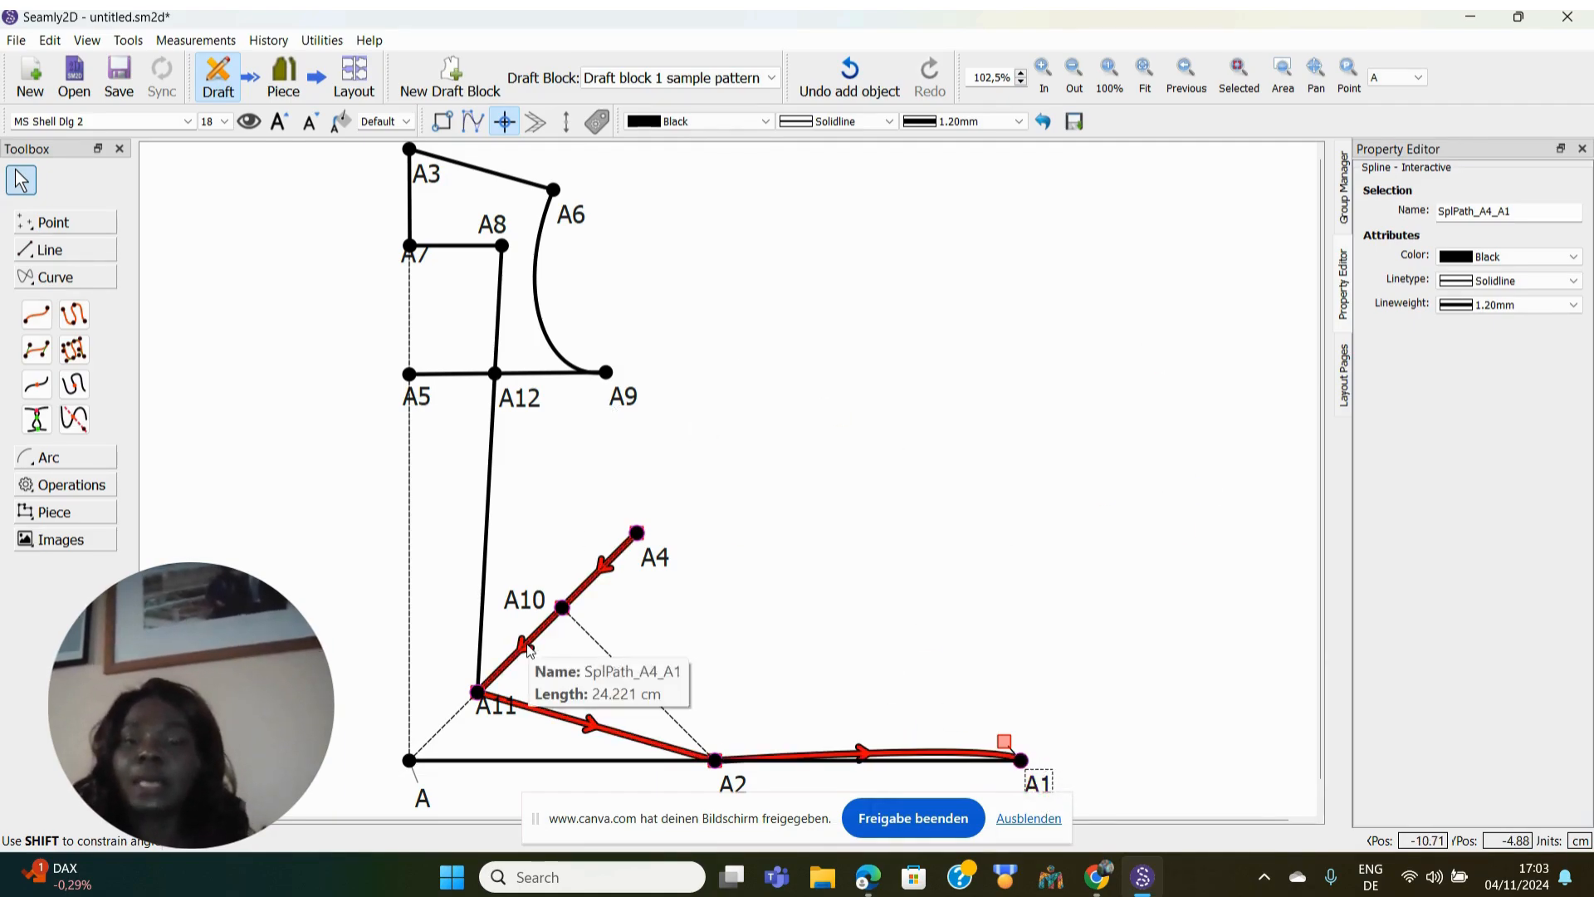
- Reshape the spline by bowing segment A2–A1 downward, curving segment A11–A2, and bending segment A4–A10 outward to the lower right
{"action": "left_click_drag", "start_coordinate": [586, 722], "coordinate": [525, 641]}
{"action": "left_click_drag", "start_coordinate": [860, 621], "coordinate": [880, 667]}
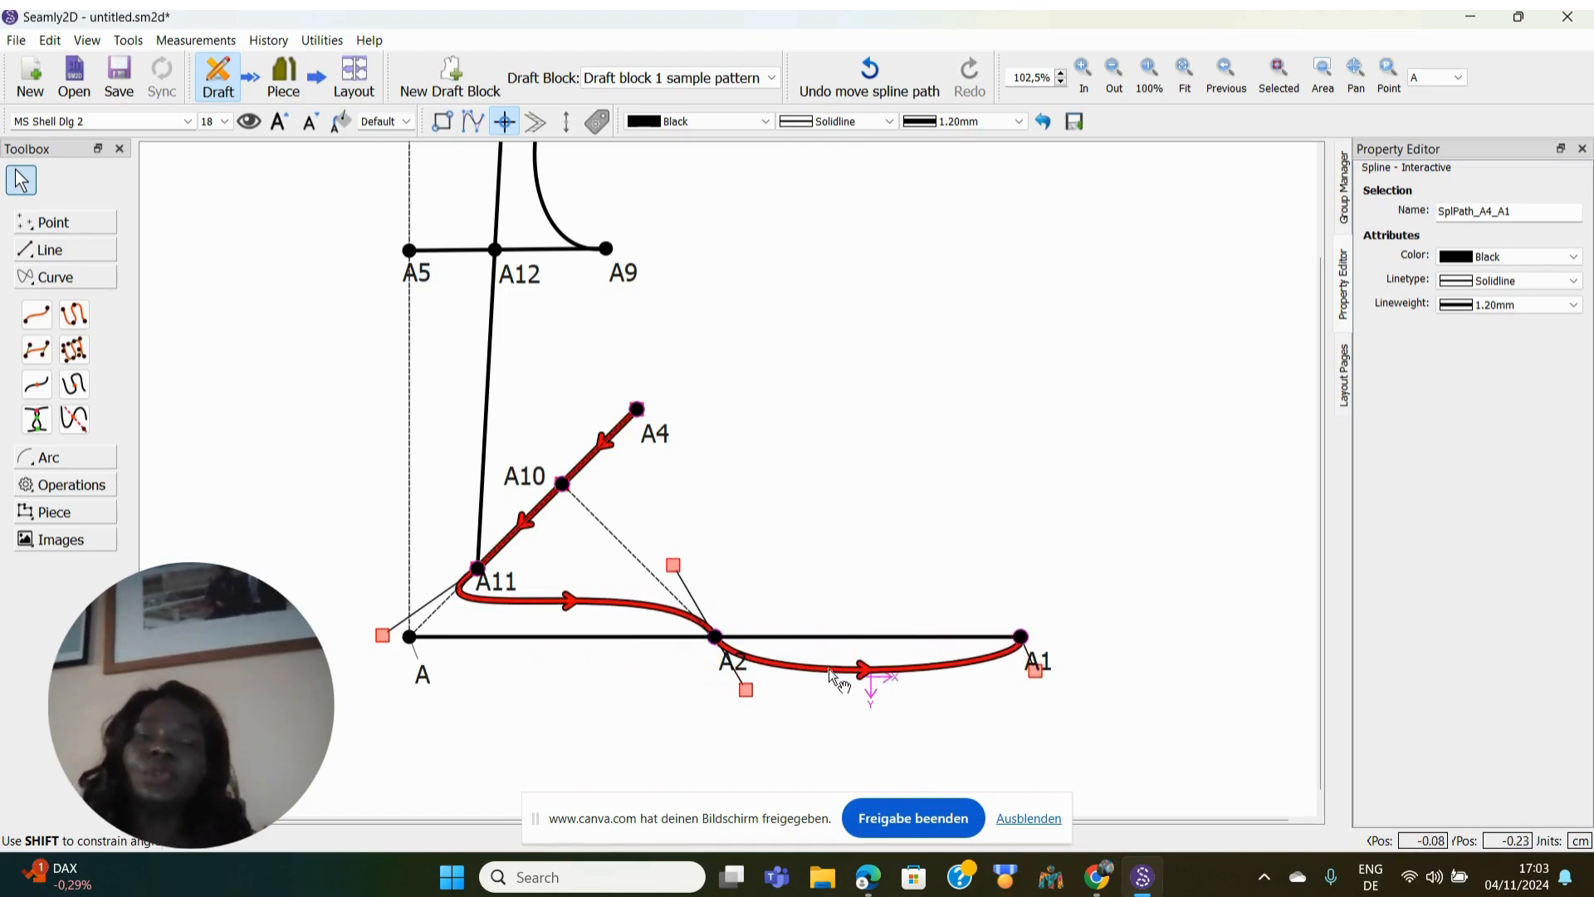
{"action": "left_click", "coordinate": [715, 637]}
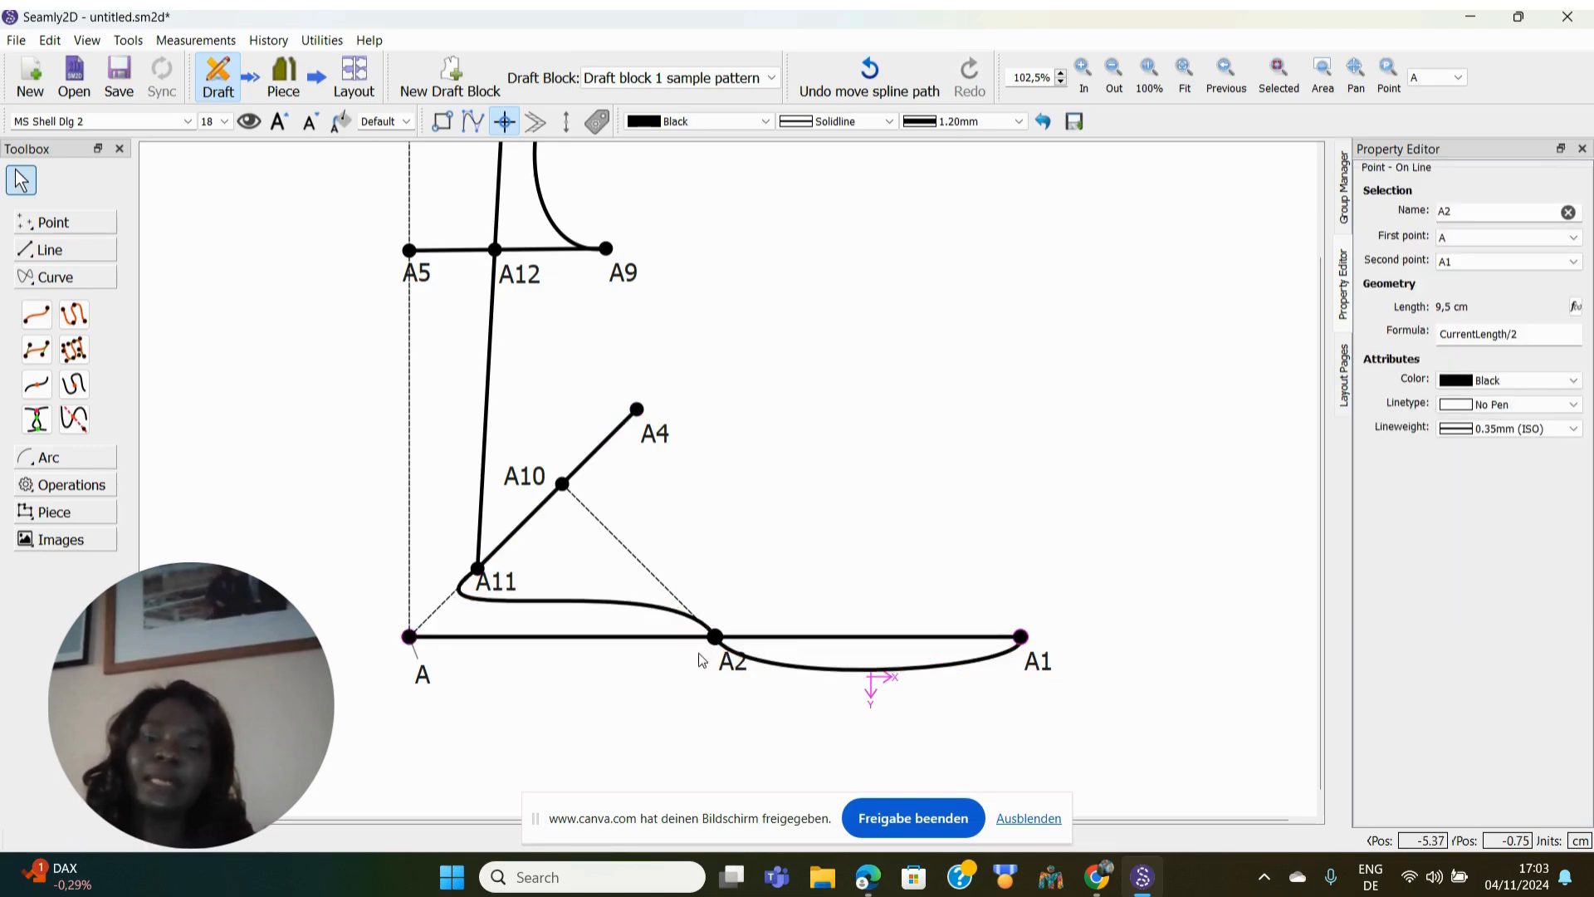
{"action": "left_click", "coordinate": [481, 600]}
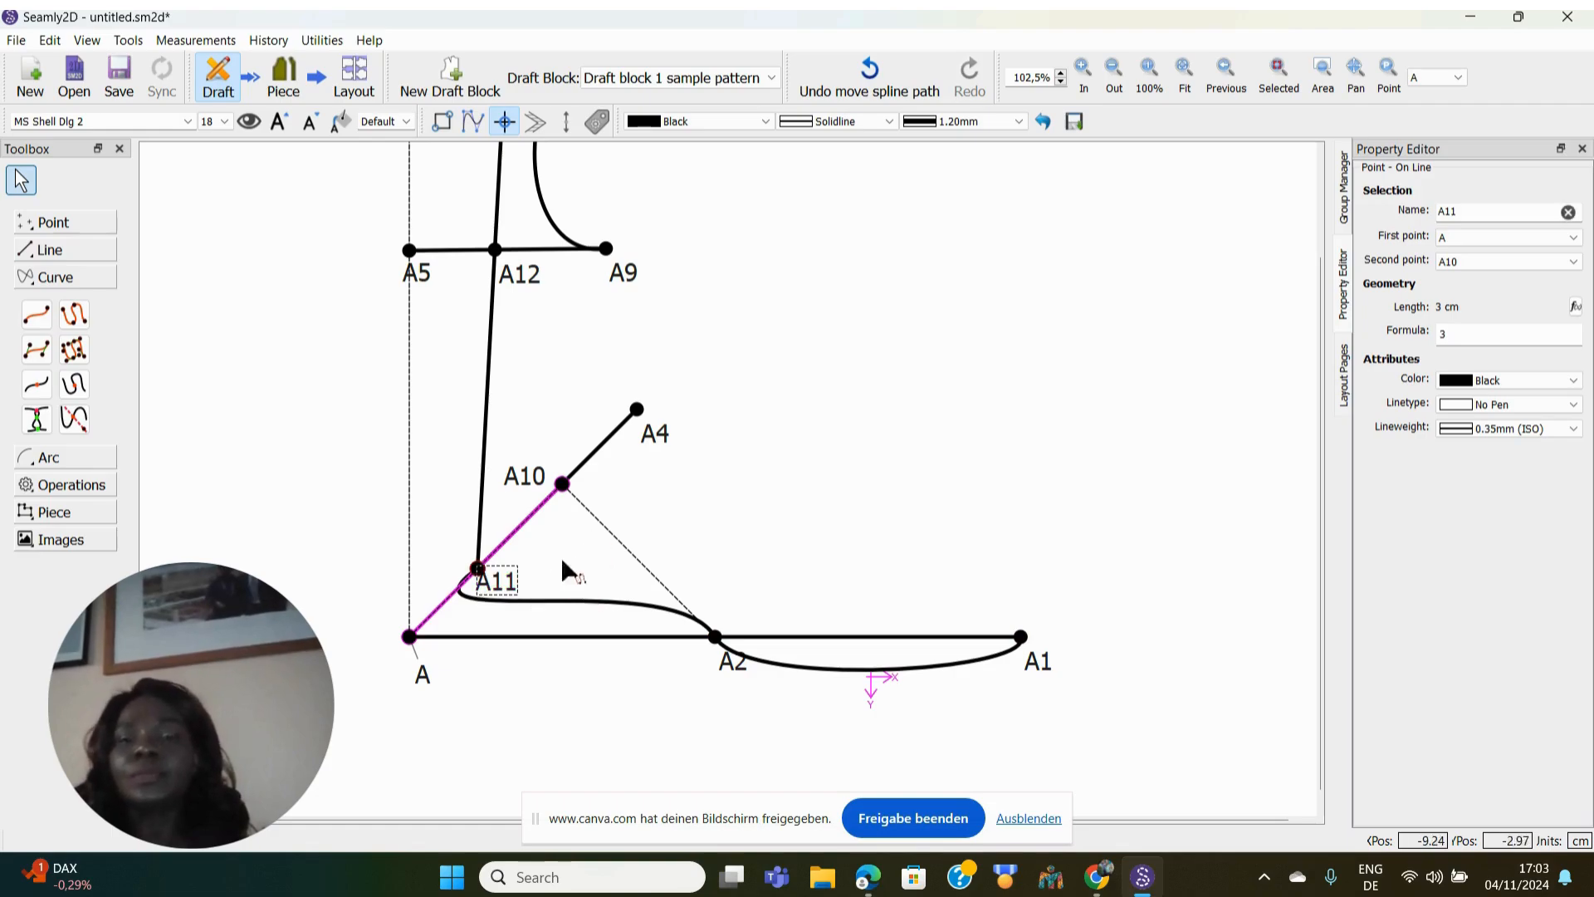
{"action": "left_click", "coordinate": [525, 525]}
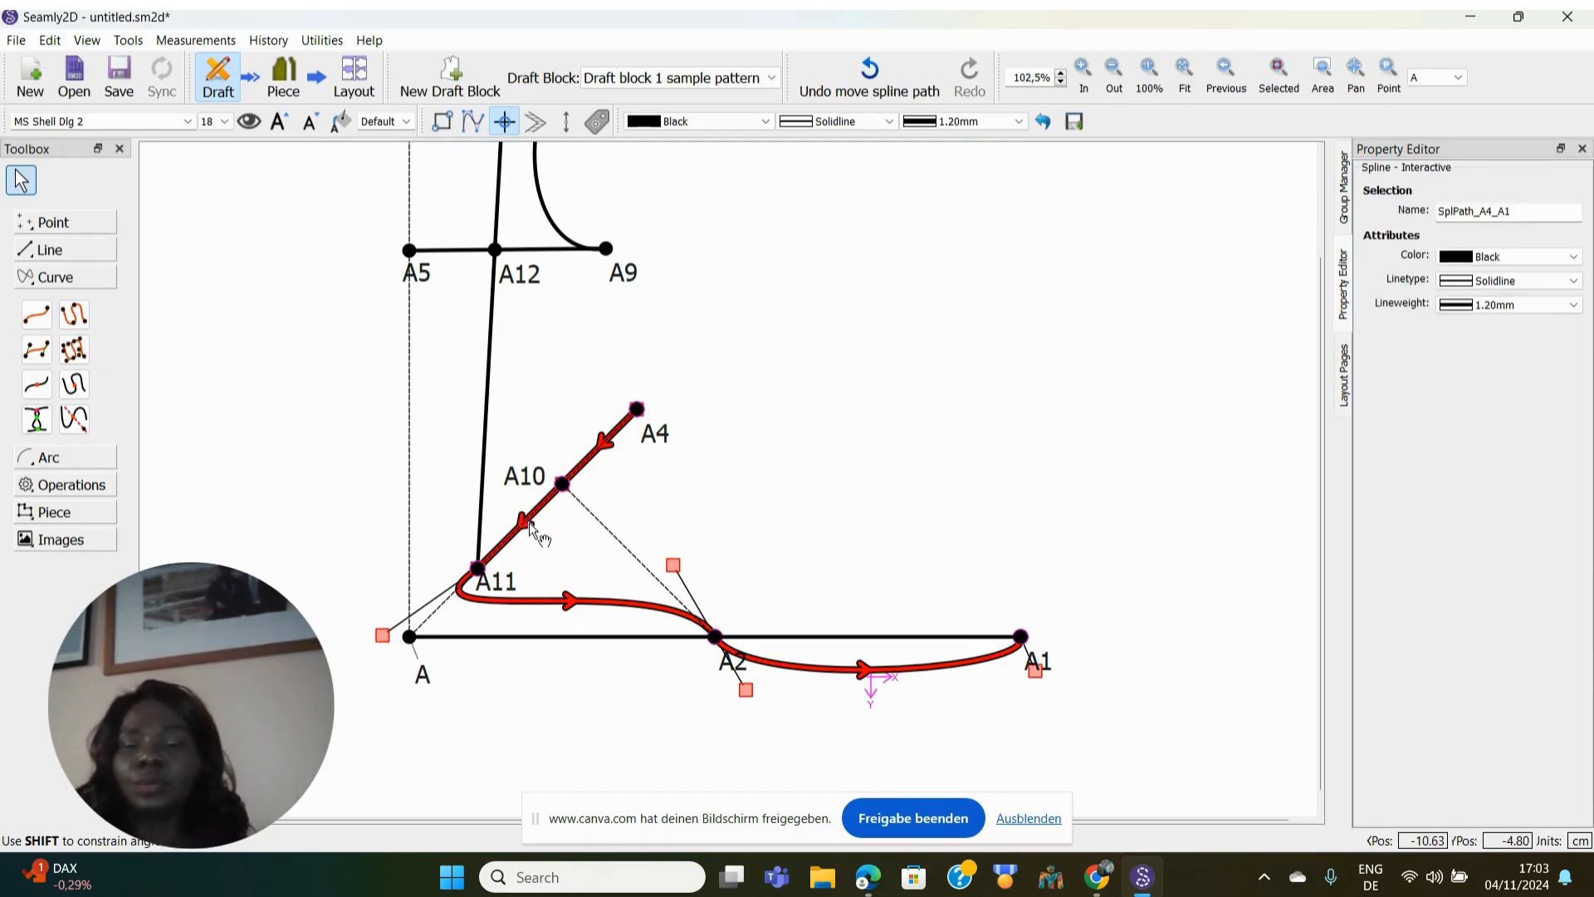
{"action": "left_click_drag", "start_coordinate": [605, 440], "coordinate": [654, 484]}
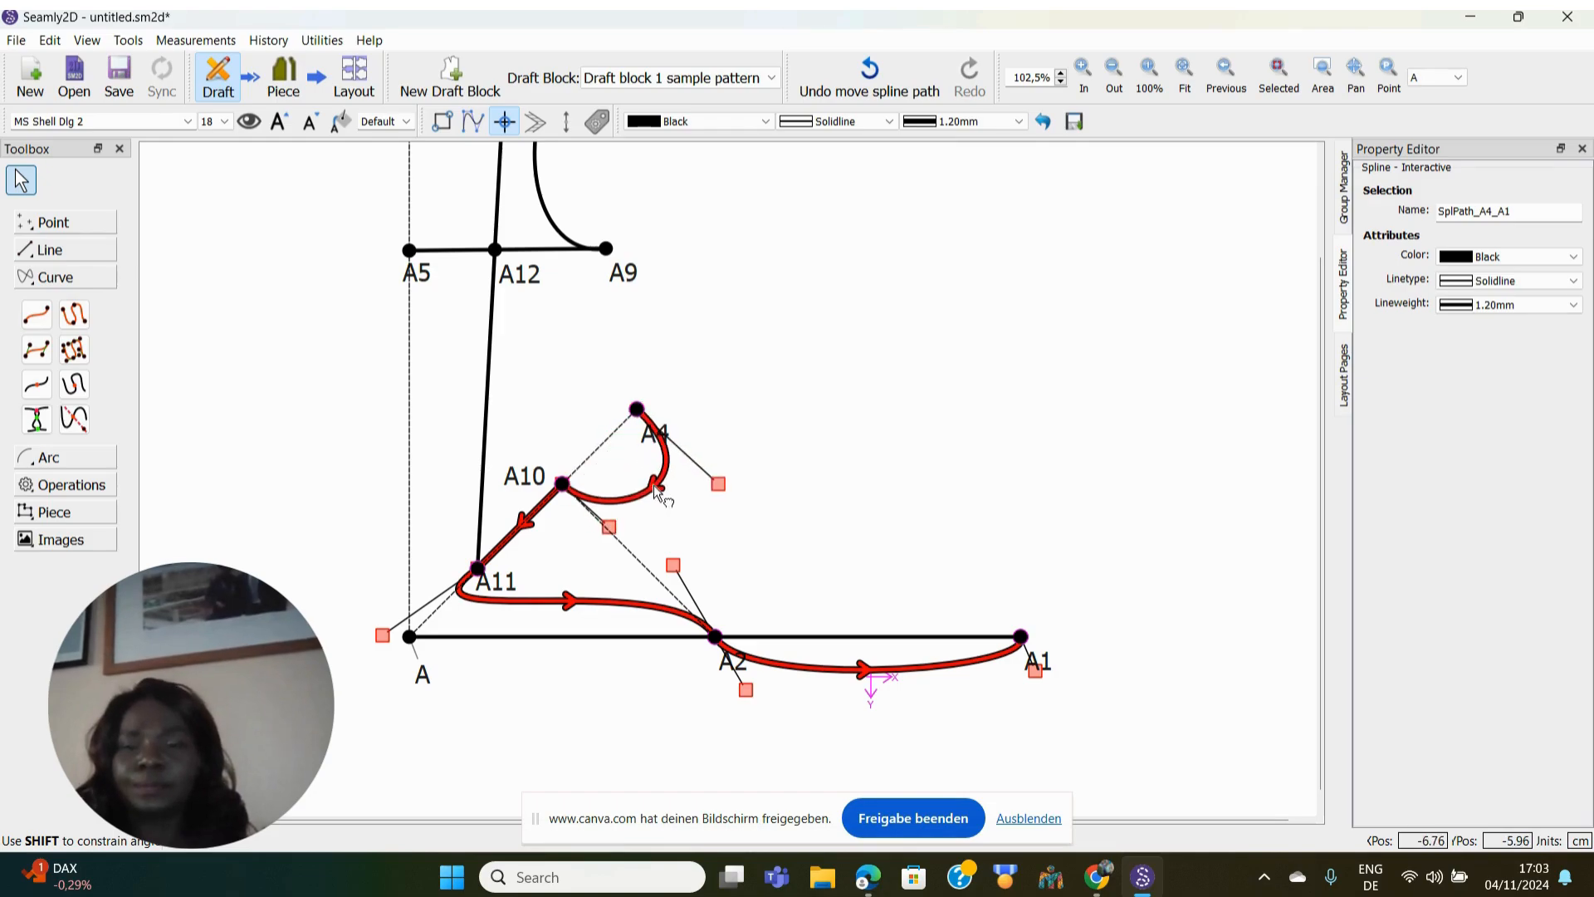
- Move the spline's control handle at A2 up and to the left to adjust segment A11–A2
{"action": "left_click", "coordinate": [526, 523]}
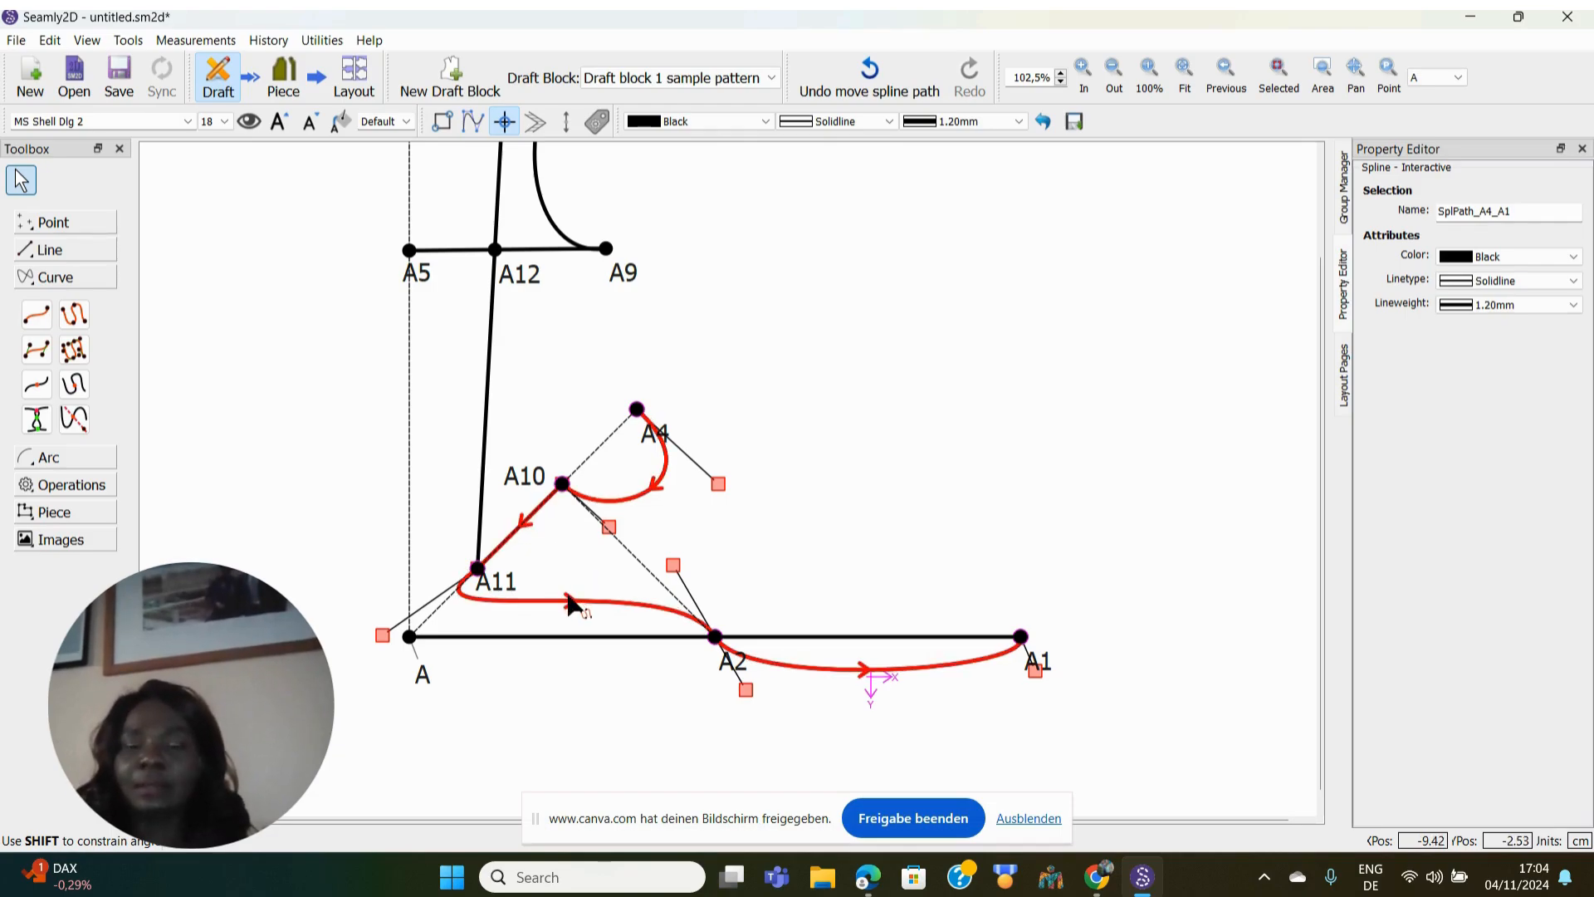
{"action": "left_click", "coordinate": [549, 647]}
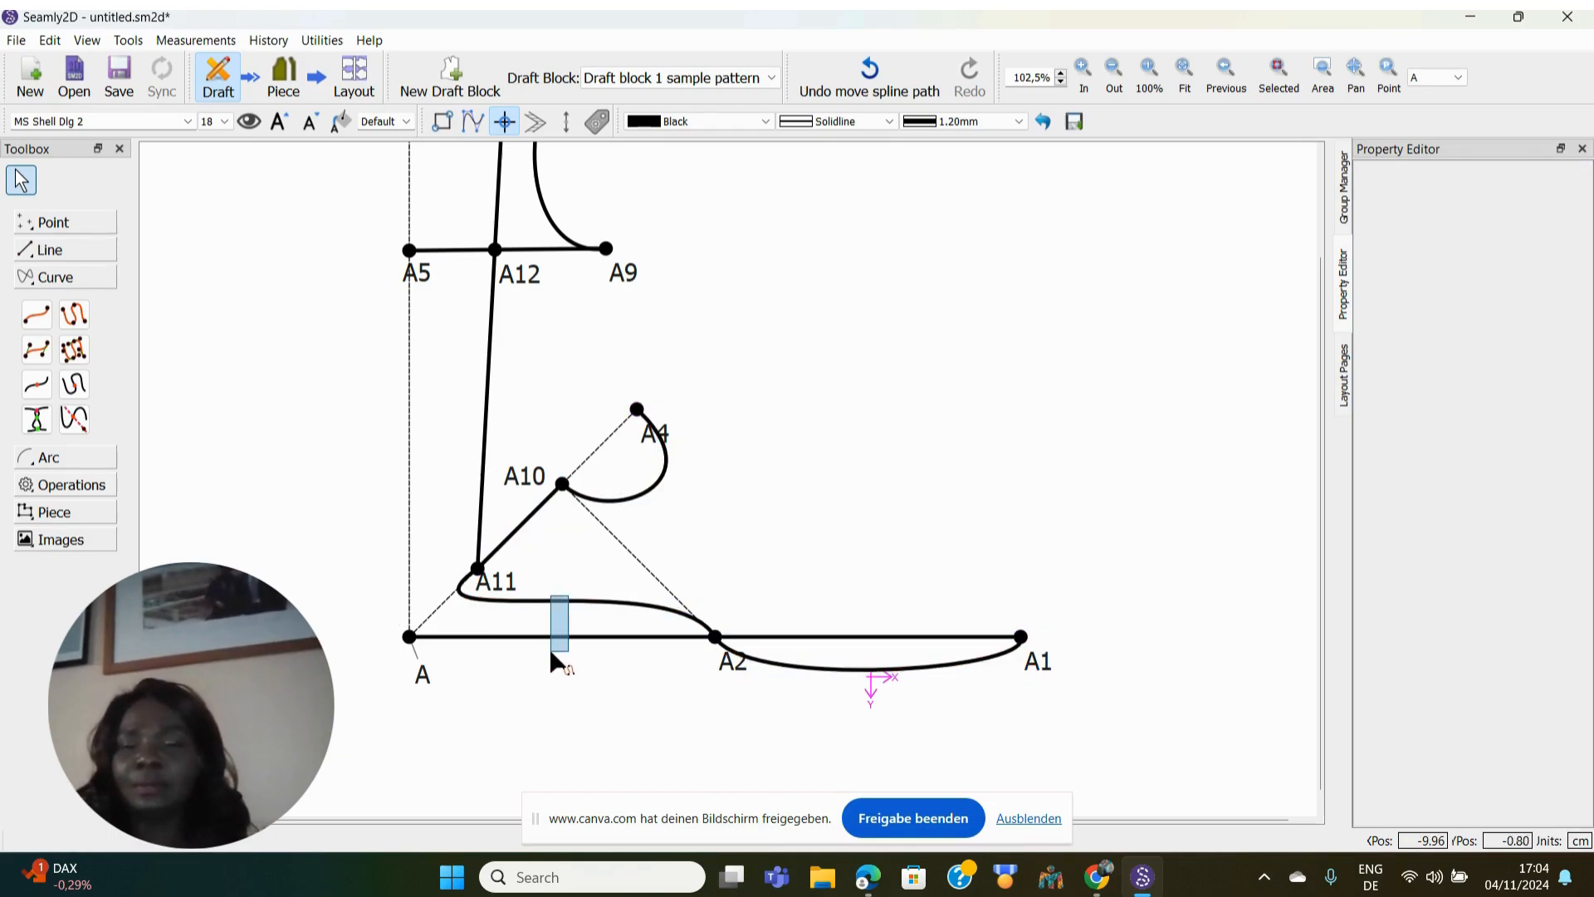
{"action": "left_click", "coordinate": [575, 601]}
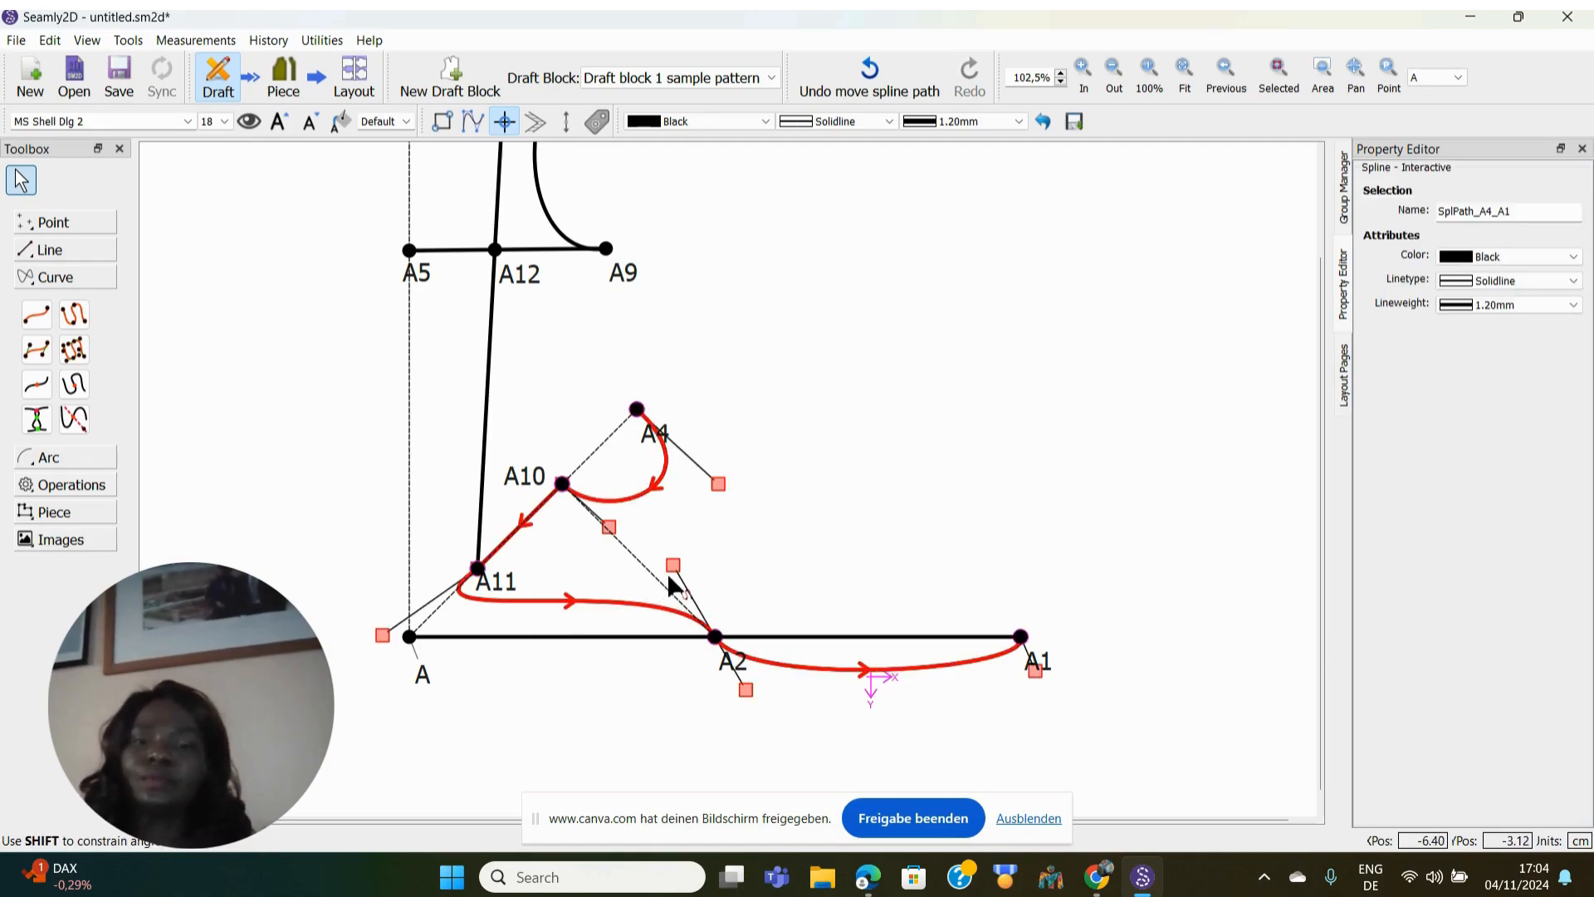
{"action": "left_click_drag", "start_coordinate": [673, 566], "coordinate": [638, 534]}
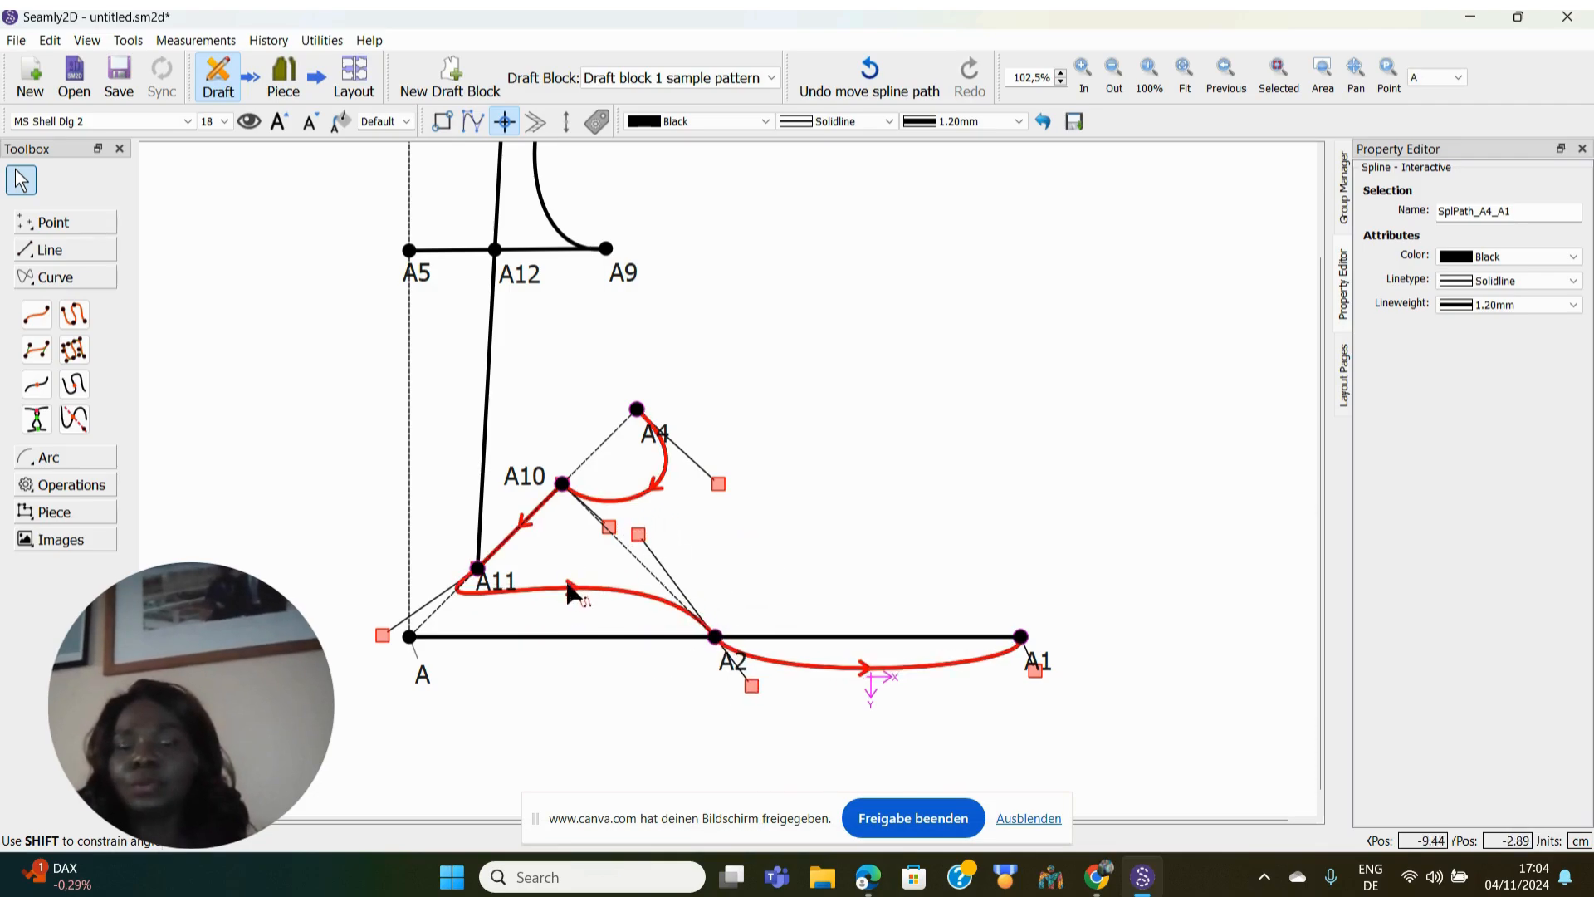
{"action": "left_click_drag", "start_coordinate": [567, 583], "coordinate": [567, 637]}
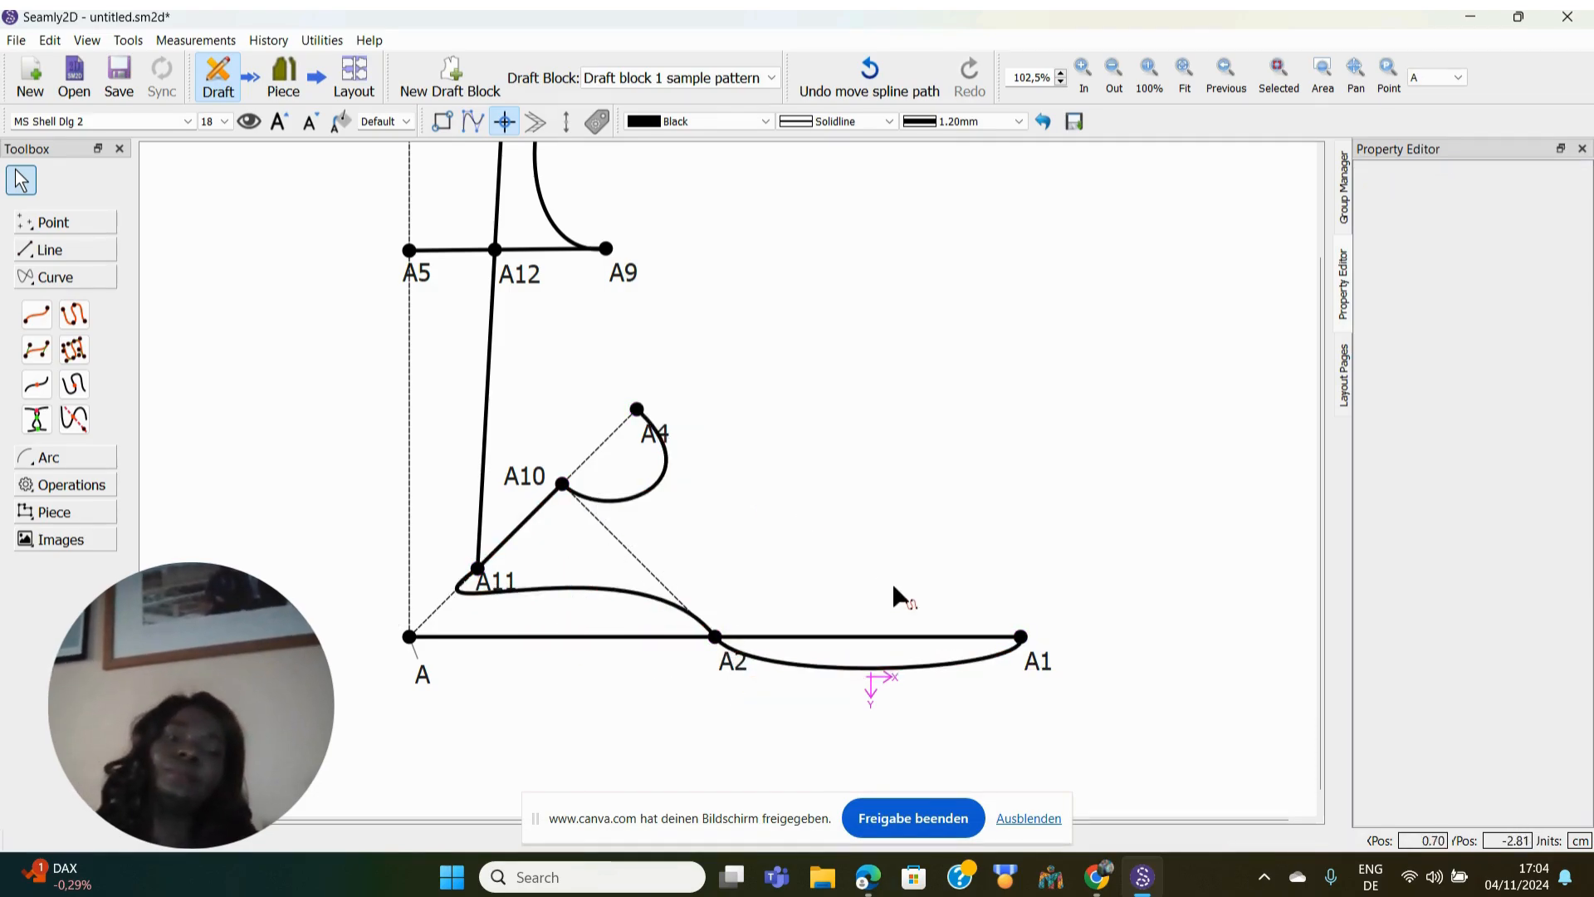
{"action": "left_click", "coordinate": [870, 670]}
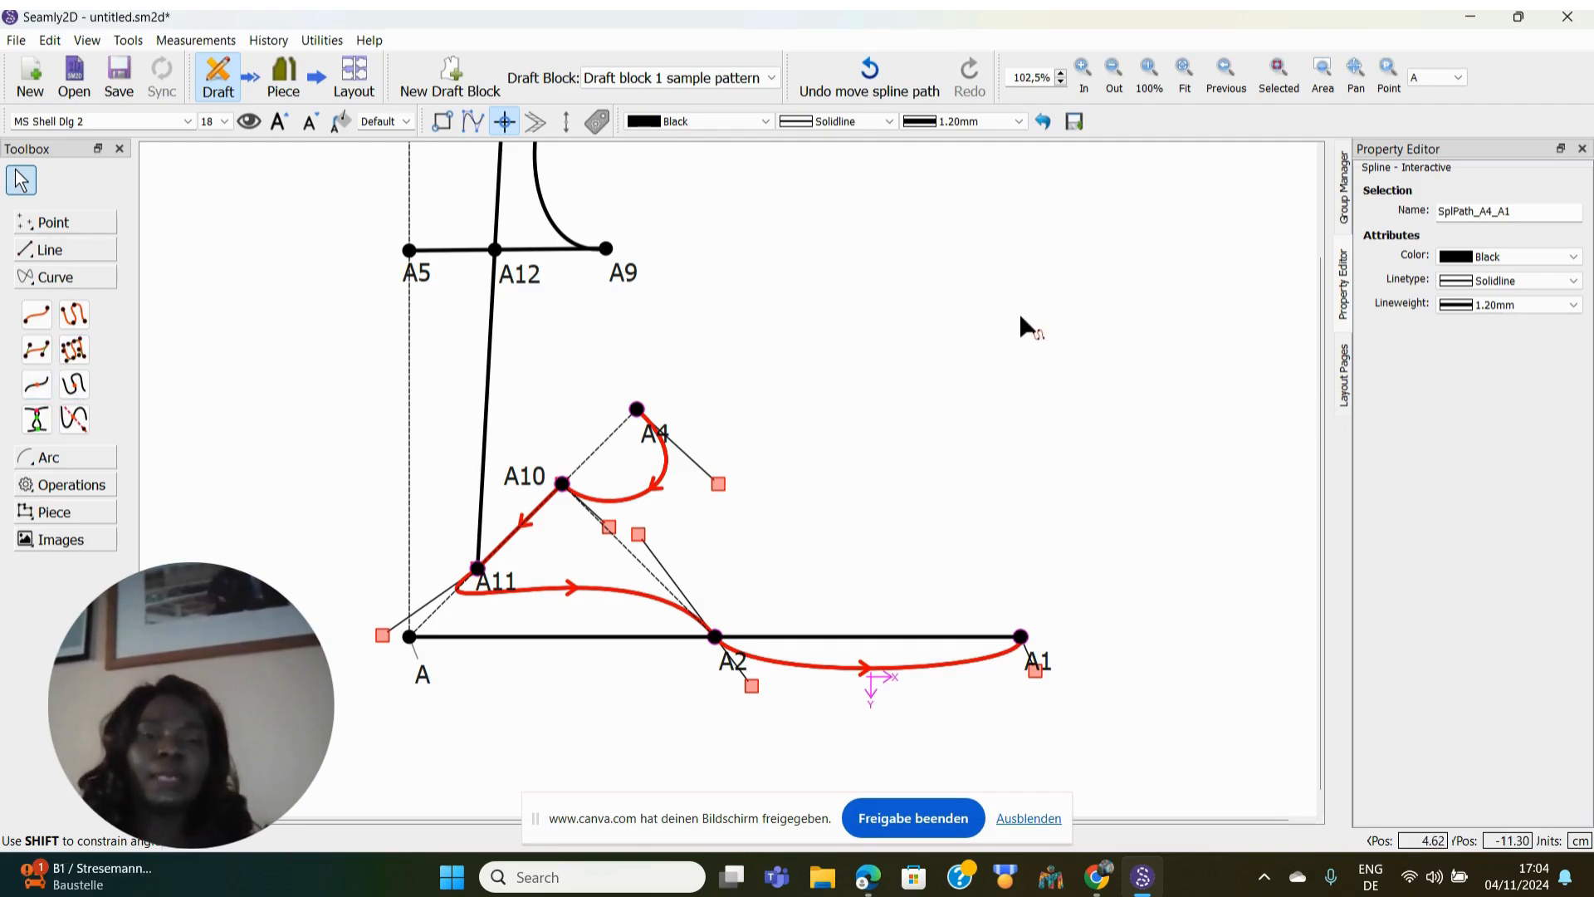
{"action": "mouse_move", "coordinate": [1153, 459]}
{"action": "left_mouse_down"}
{"action": "mouse_move", "coordinate": [1149, 394]}
{"action": "mouse_move", "coordinate": [651, 314]}
{"action": "mouse_move", "coordinate": [926, 389]}
{"action": "left_mouse_up"}
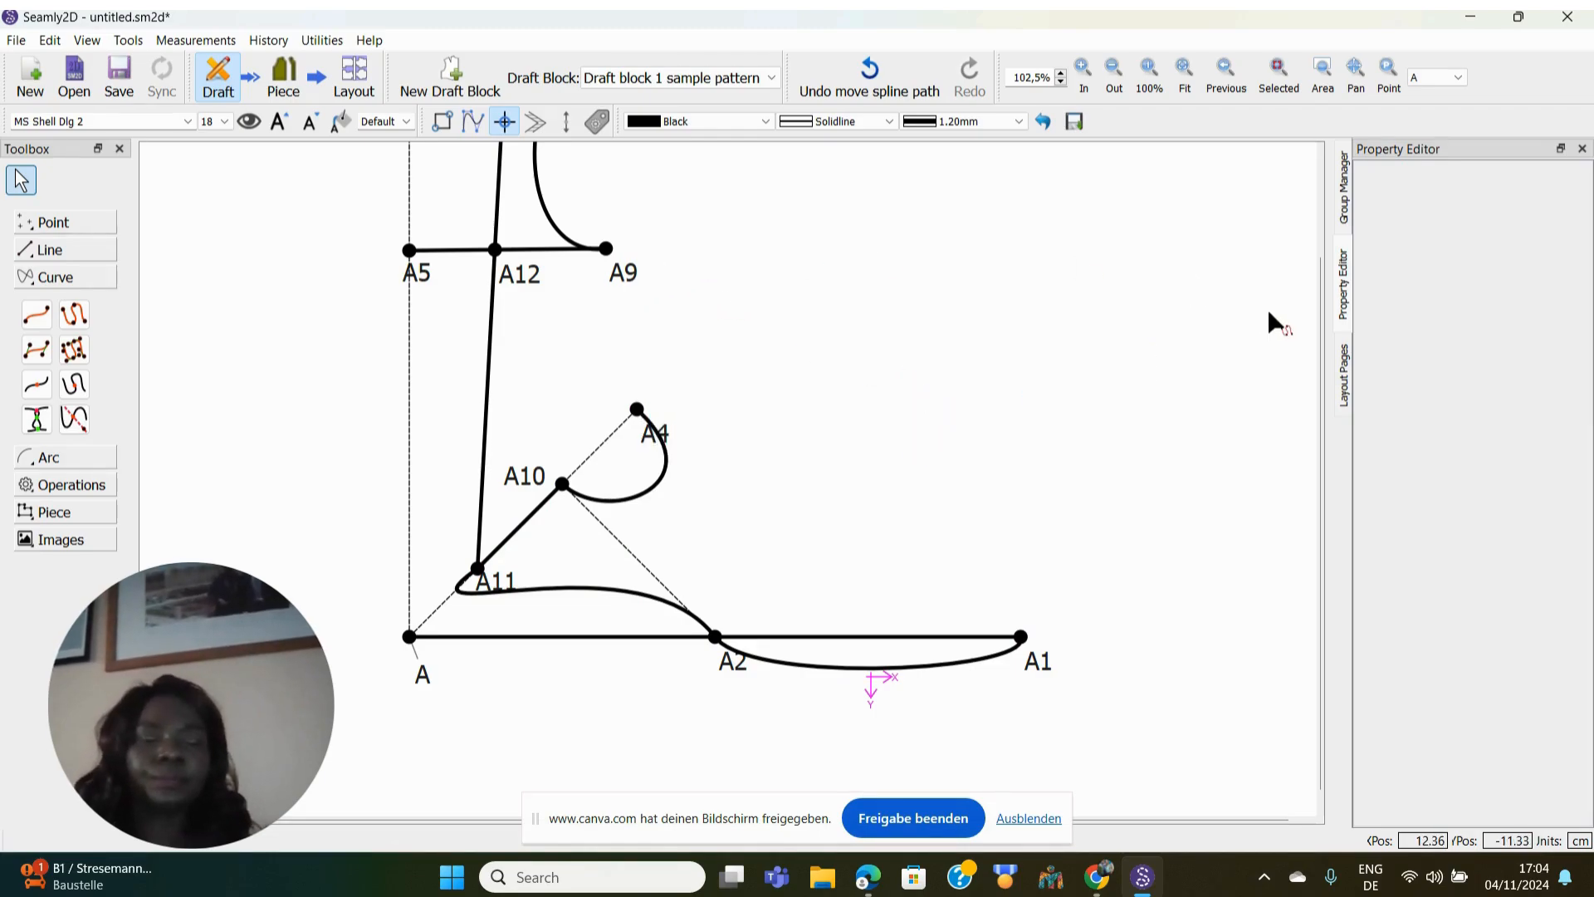
- Delete the spline running from A4 to A1
{"action": "scroll", "coordinate": [1245, 331], "scroll_direction": "up", "scroll_amount": 3}
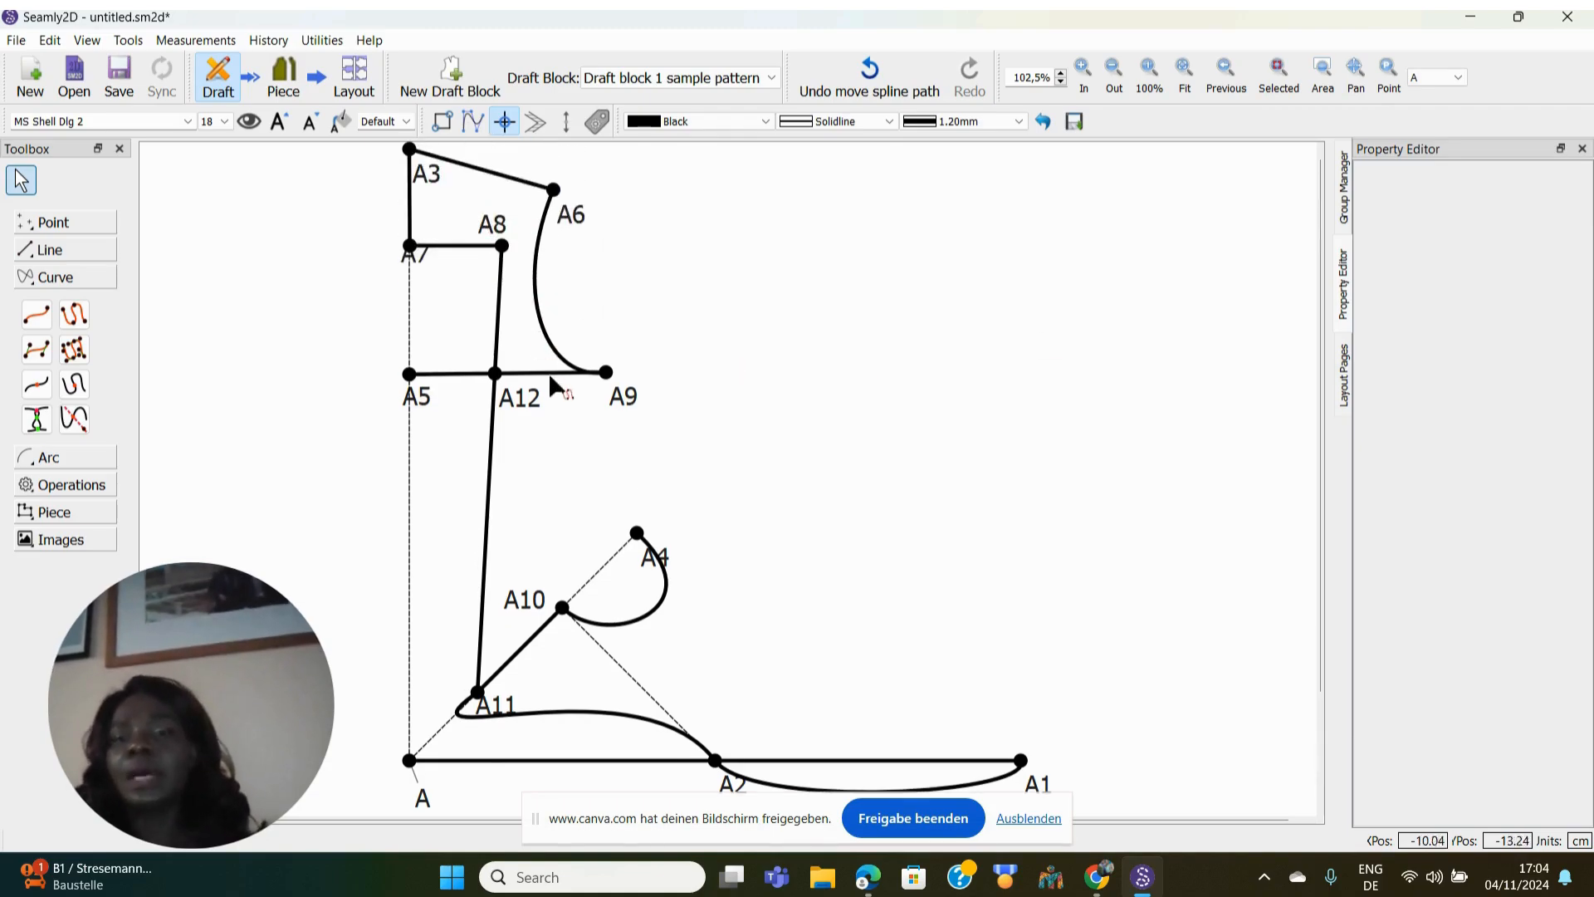
{"action": "left_click", "coordinate": [673, 587]}
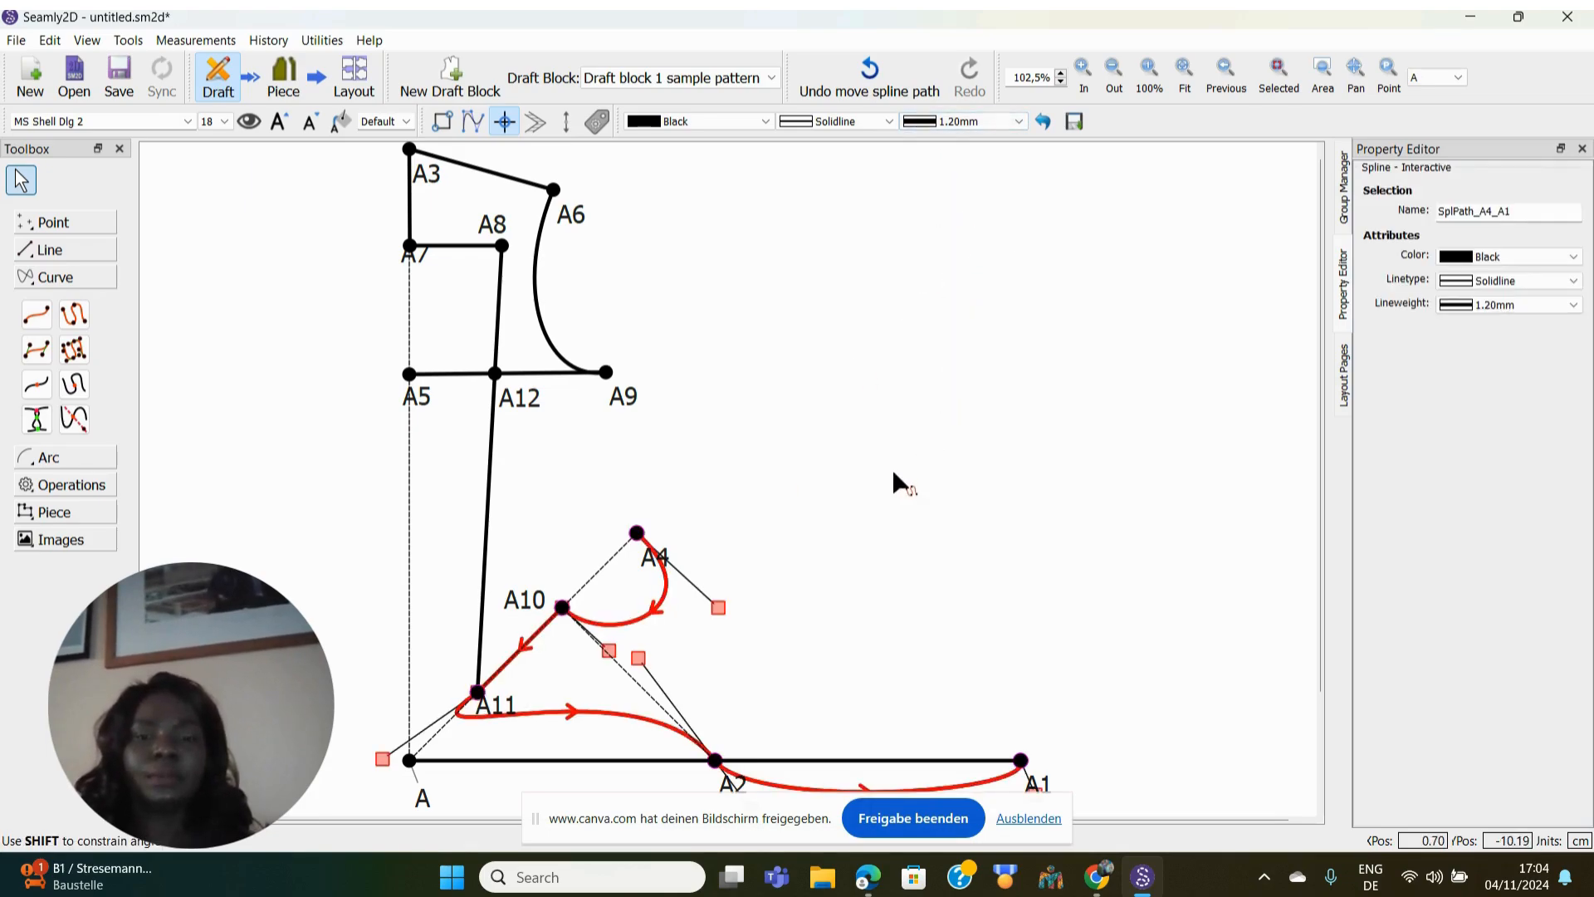
{"action": "right_click", "coordinate": [974, 788]}
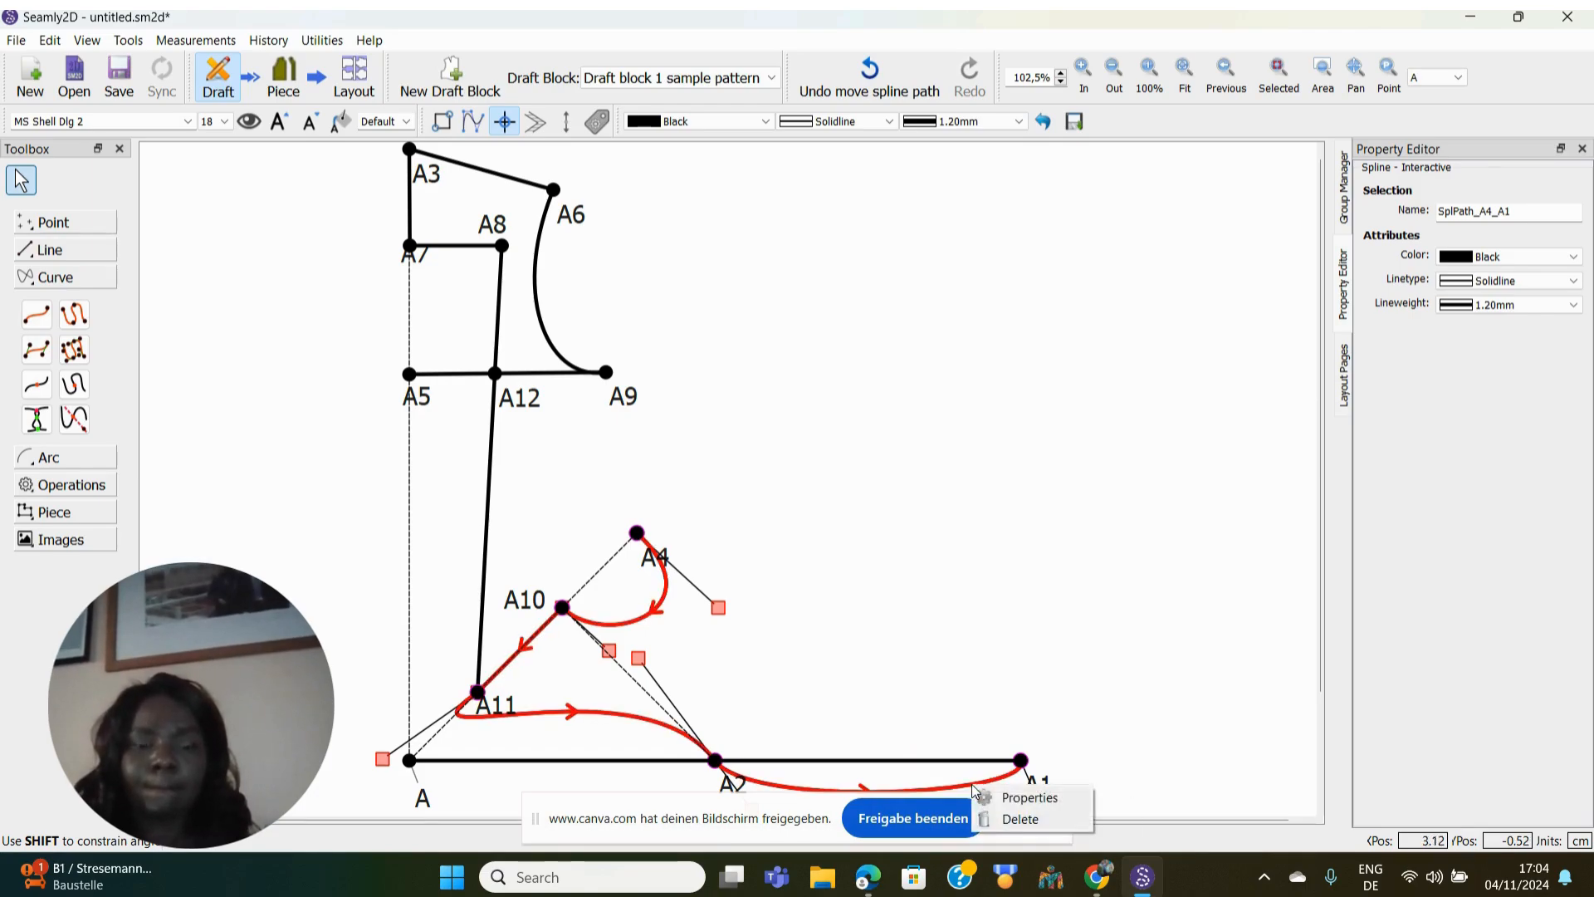
{"action": "left_click", "coordinate": [1018, 819]}
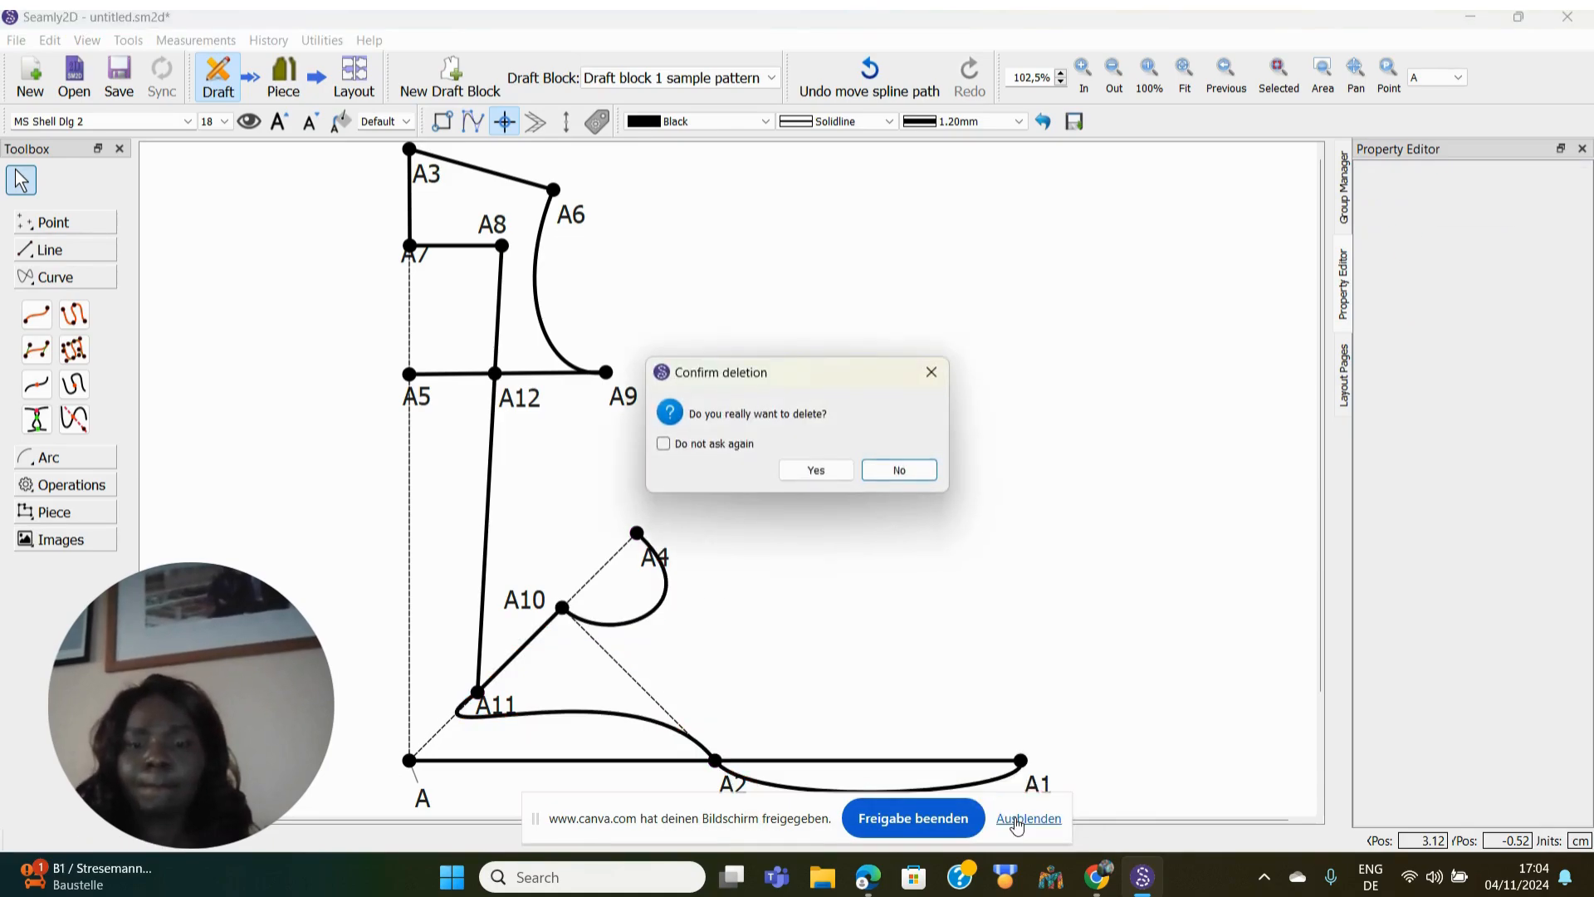
{"action": "left_click", "coordinate": [813, 468]}
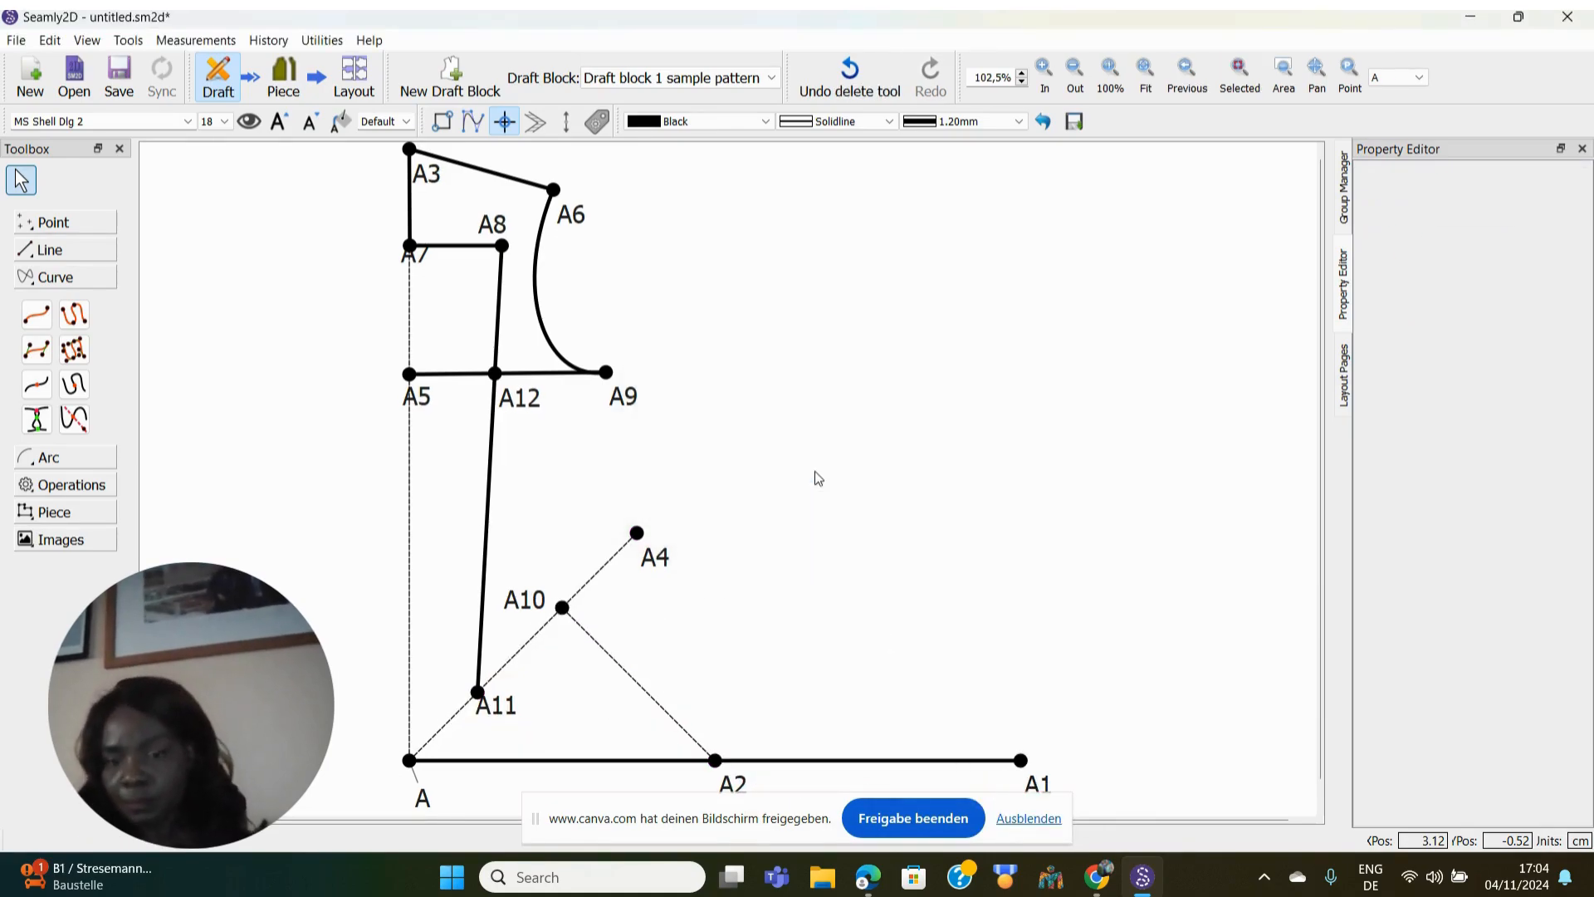
- Add a point on curve A6–A9 at a length of 4 cm forward from its start point, and undo it
{"action": "left_click", "coordinate": [536, 280]}
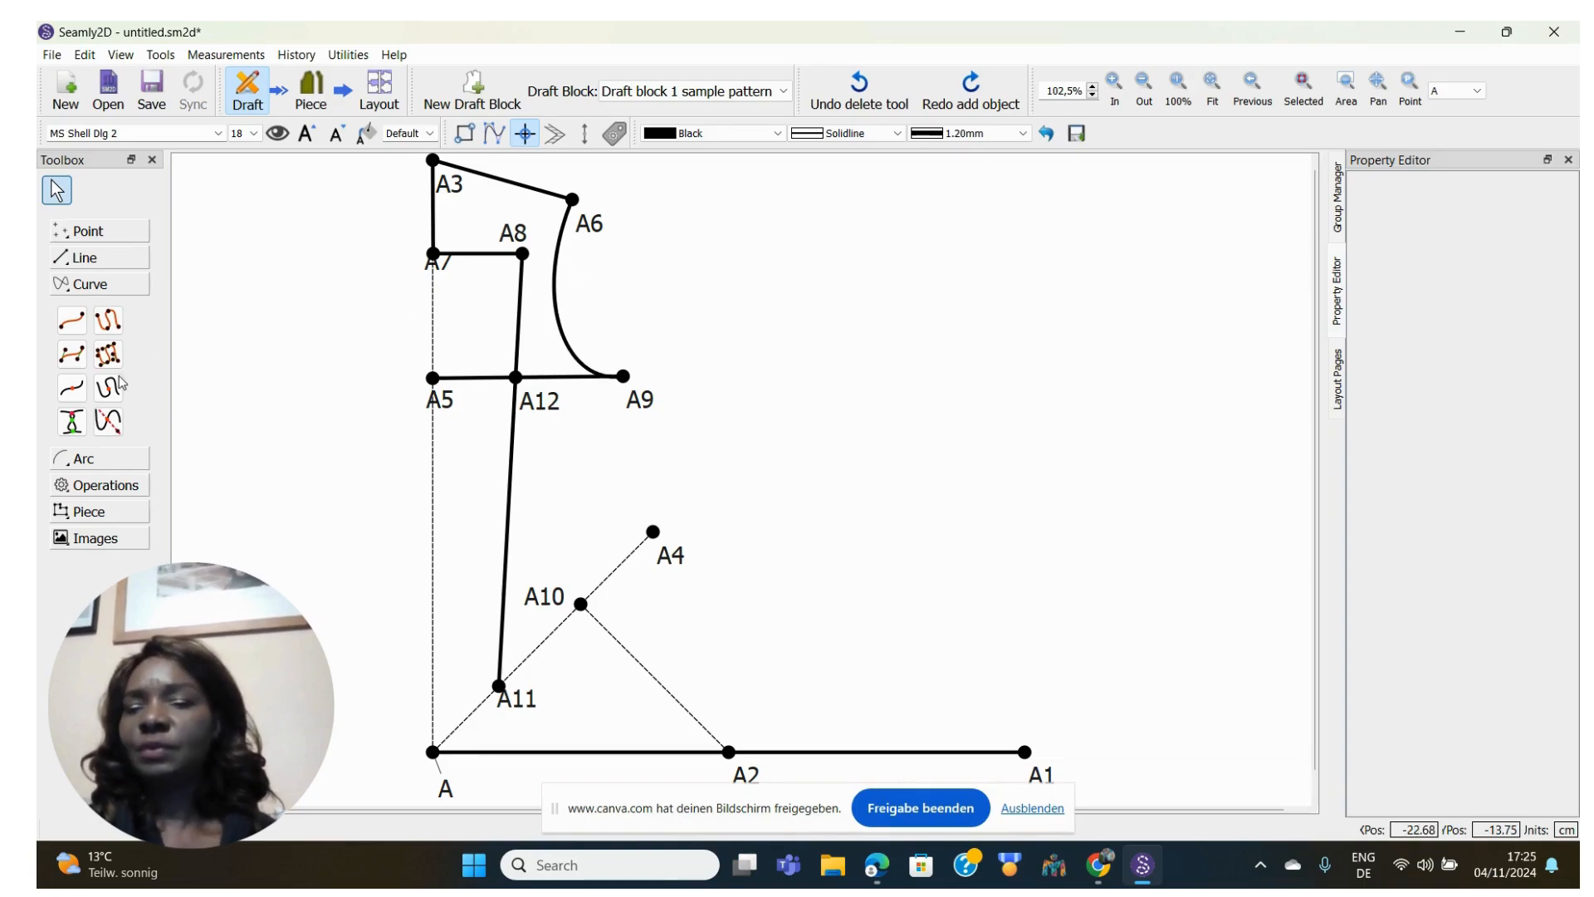
{"action": "left_click", "coordinate": [73, 387]}
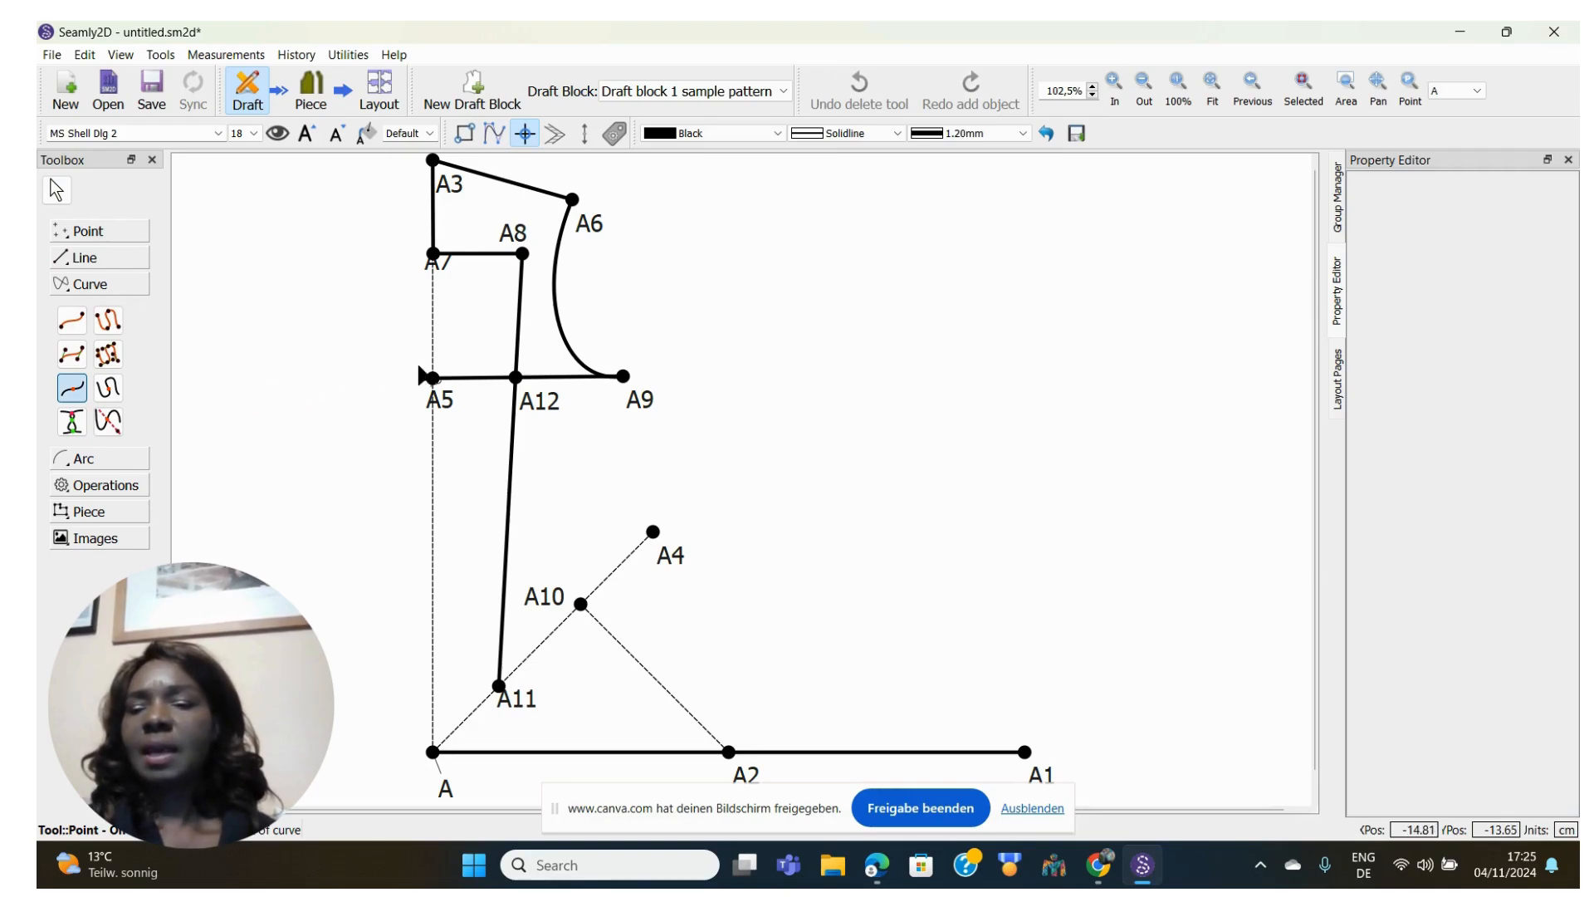
{"action": "left_click", "coordinate": [555, 301]}
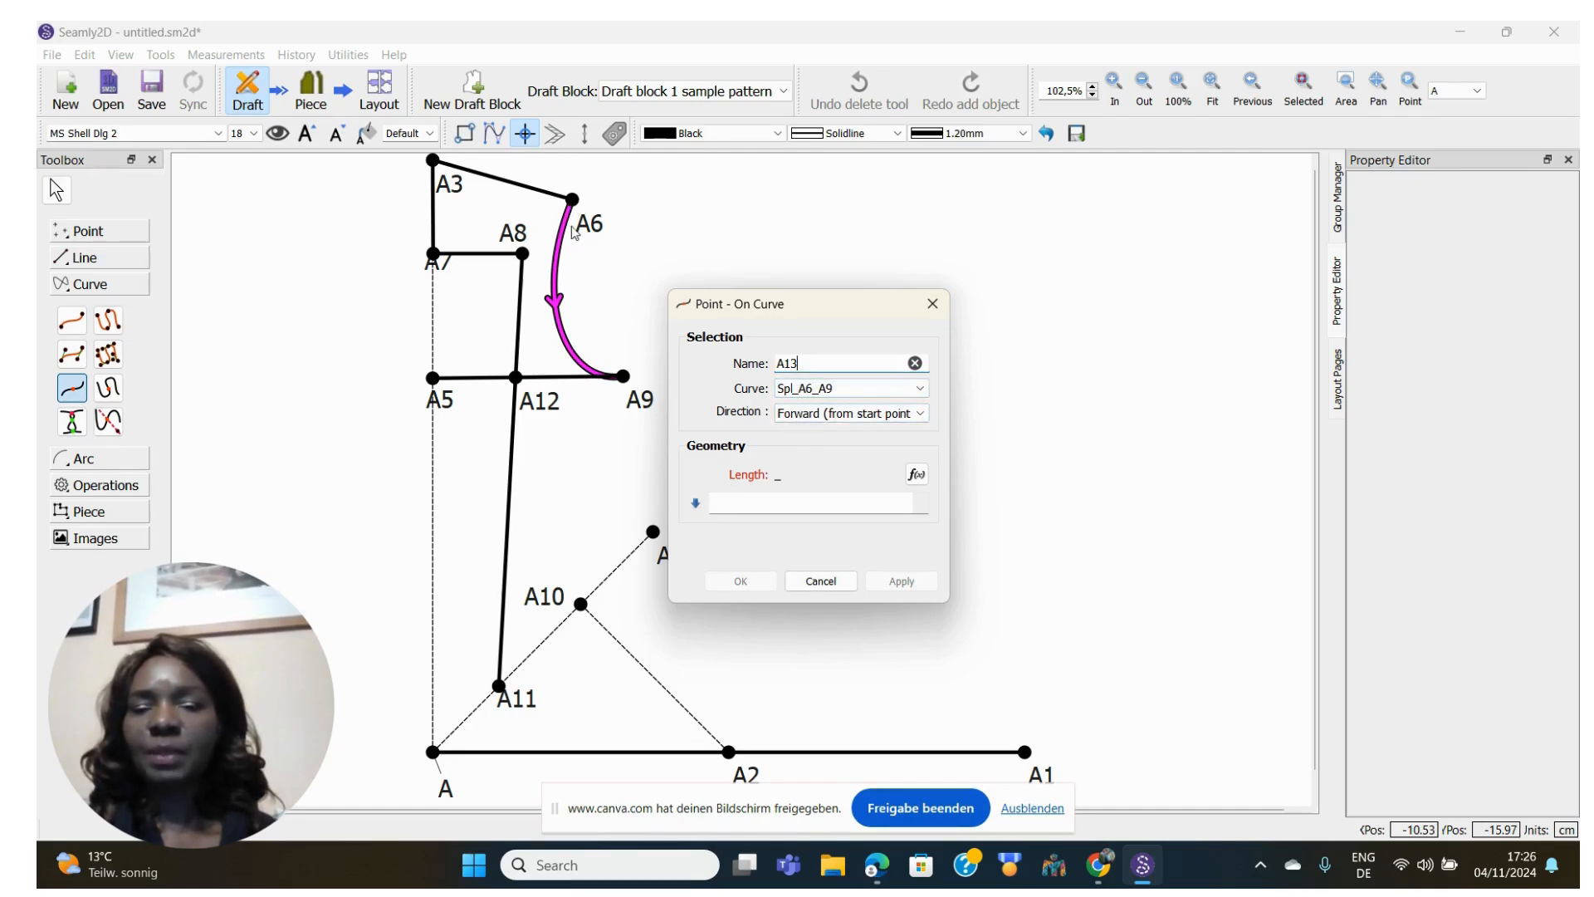
{"action": "left_click", "coordinate": [727, 502]}
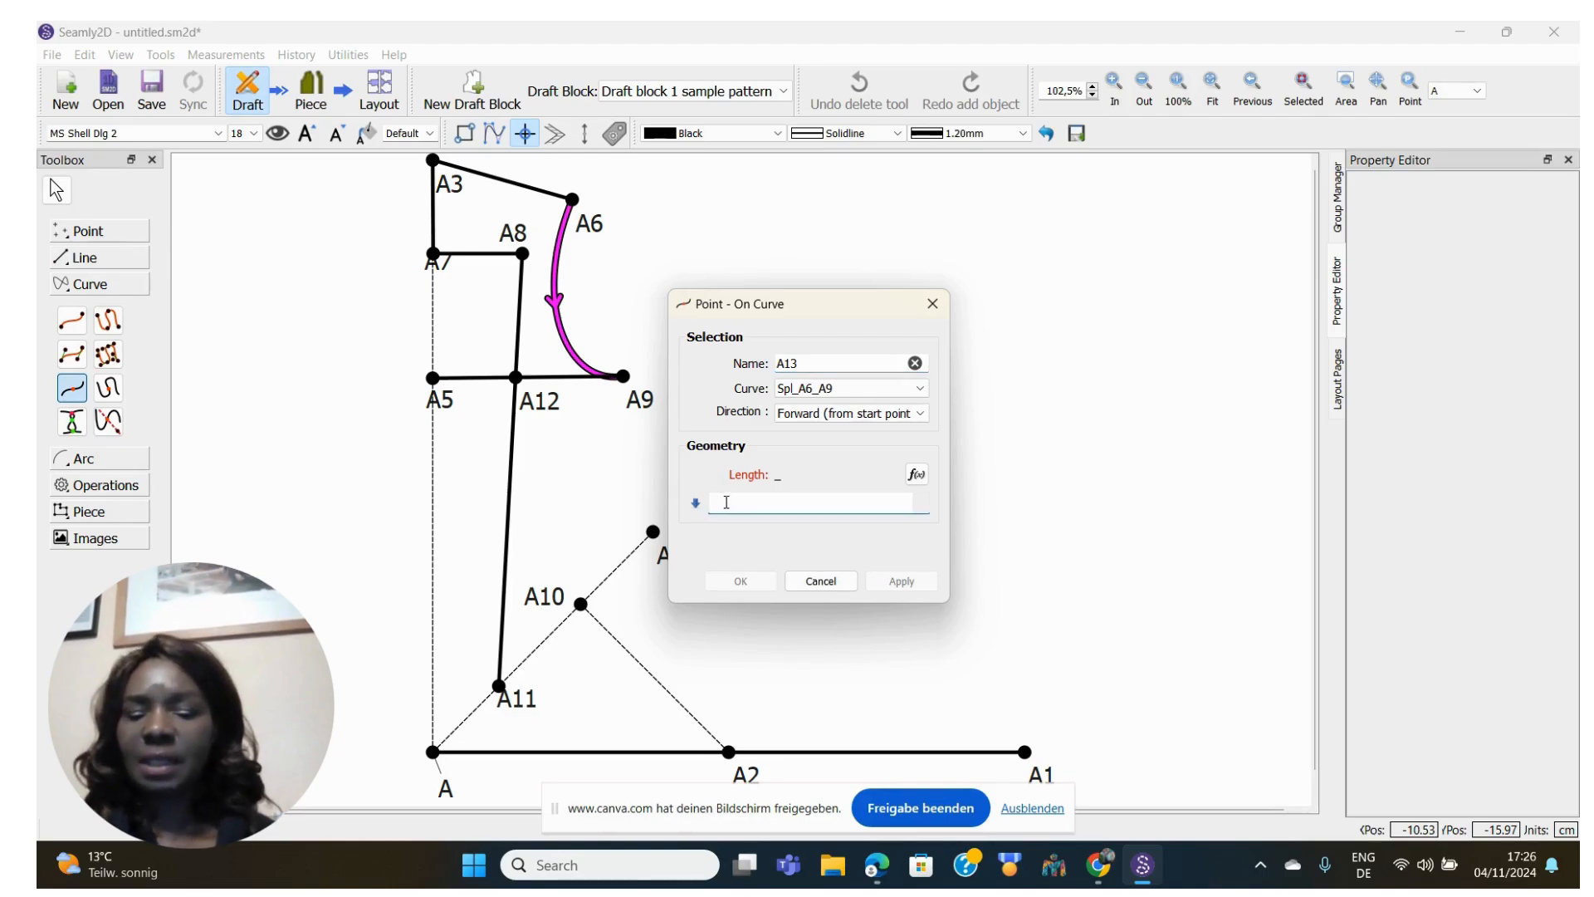
{"action": "type", "text": "4"}
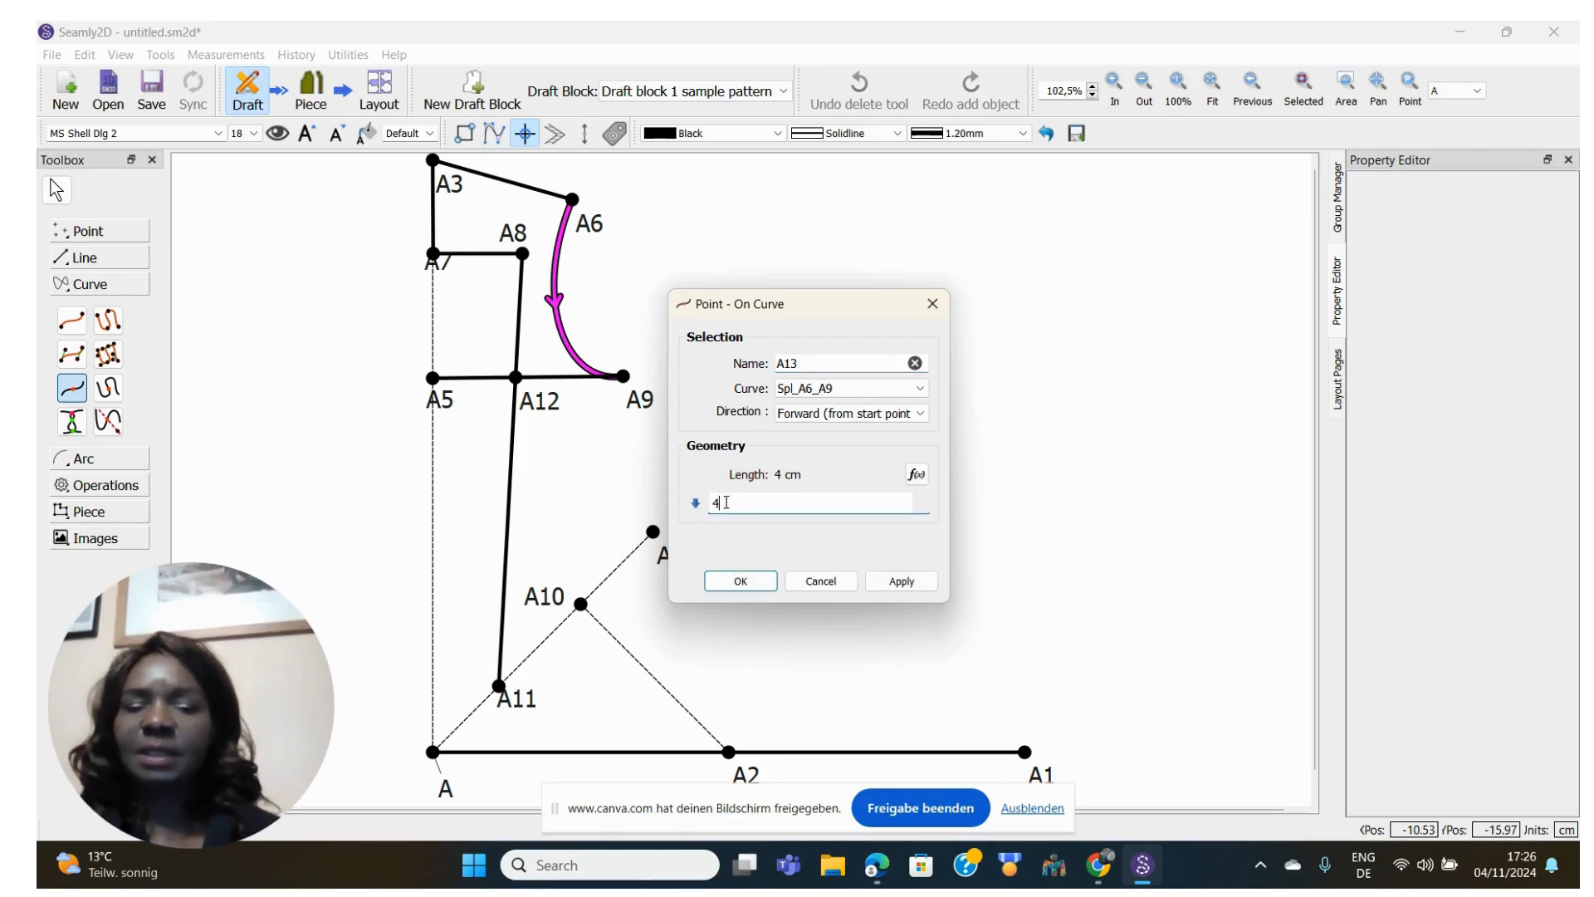
{"action": "left_click", "coordinate": [739, 581]}
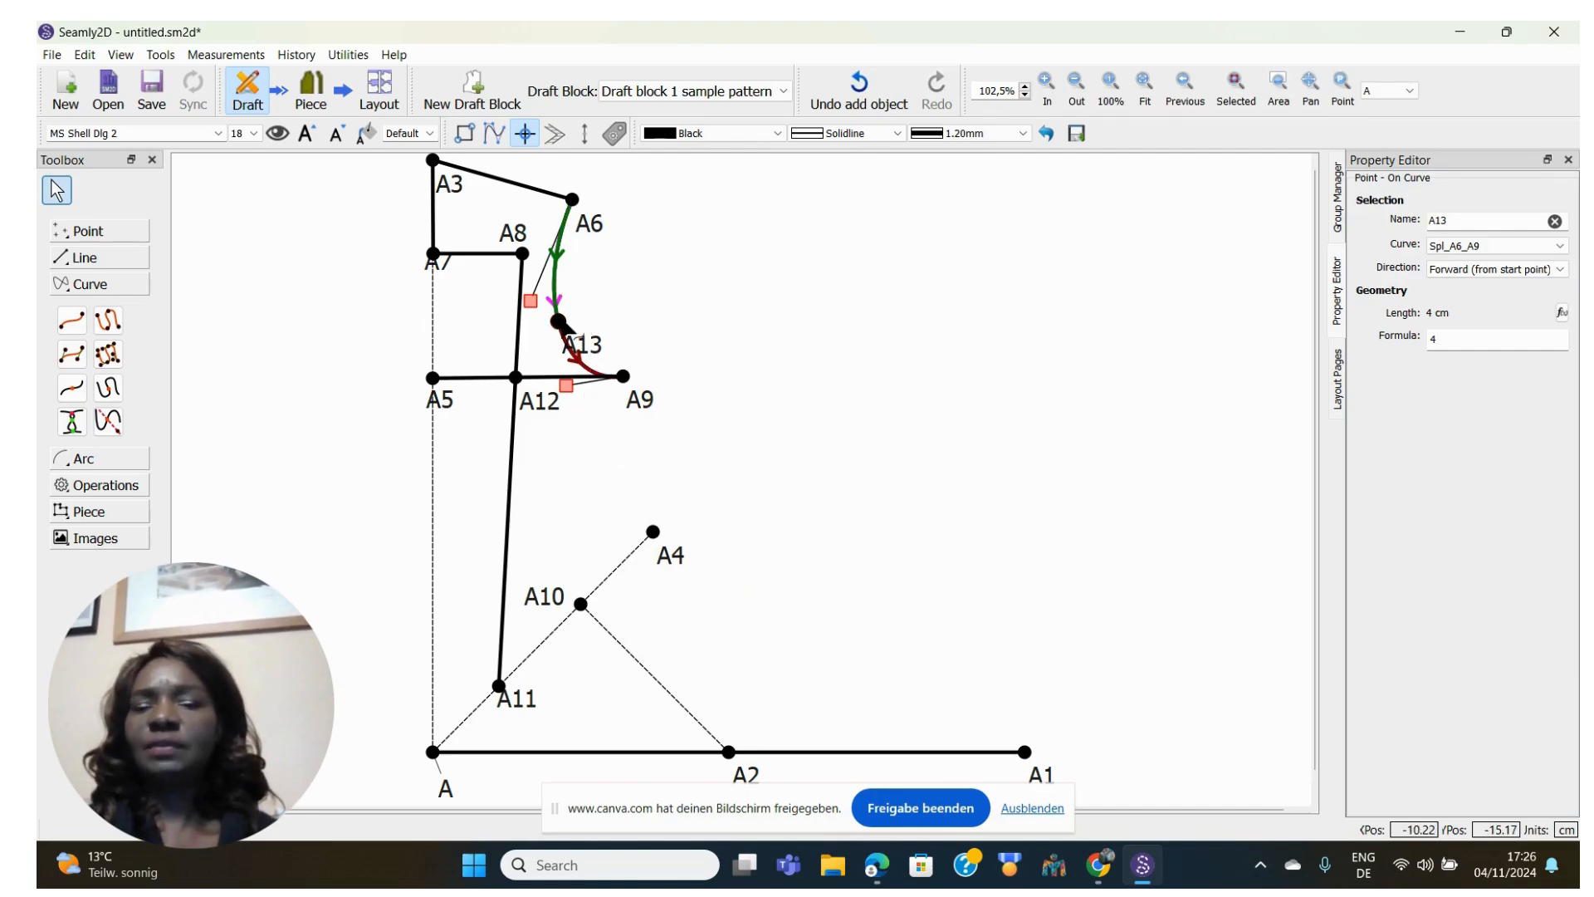
{"action": "mouse_move", "coordinate": [558, 323]}
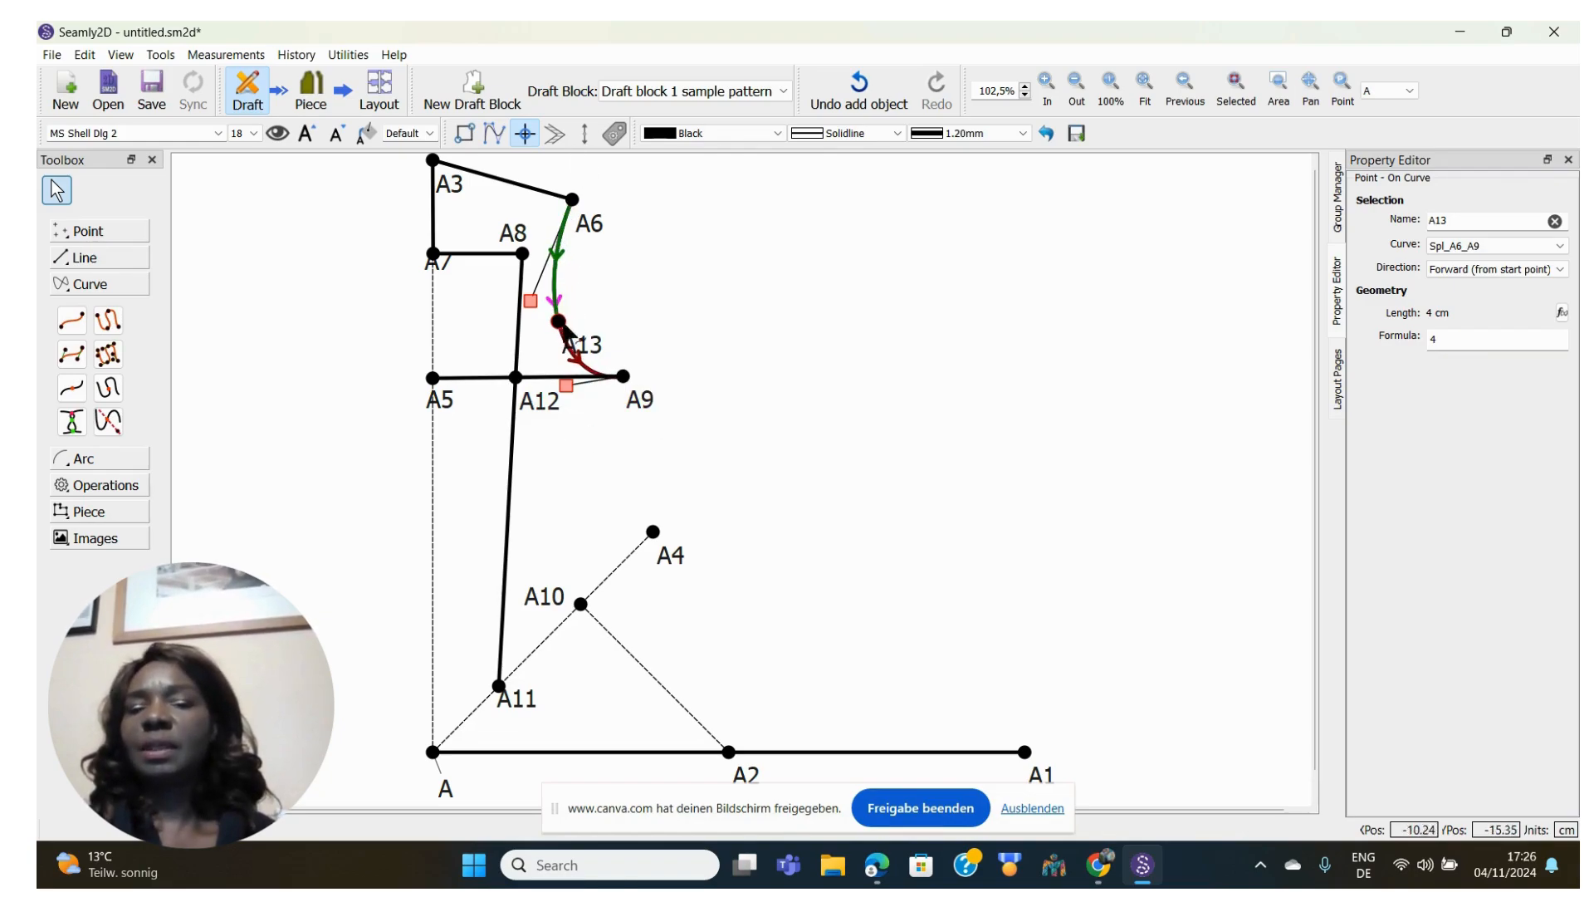
{"action": "left_click", "coordinate": [862, 86]}
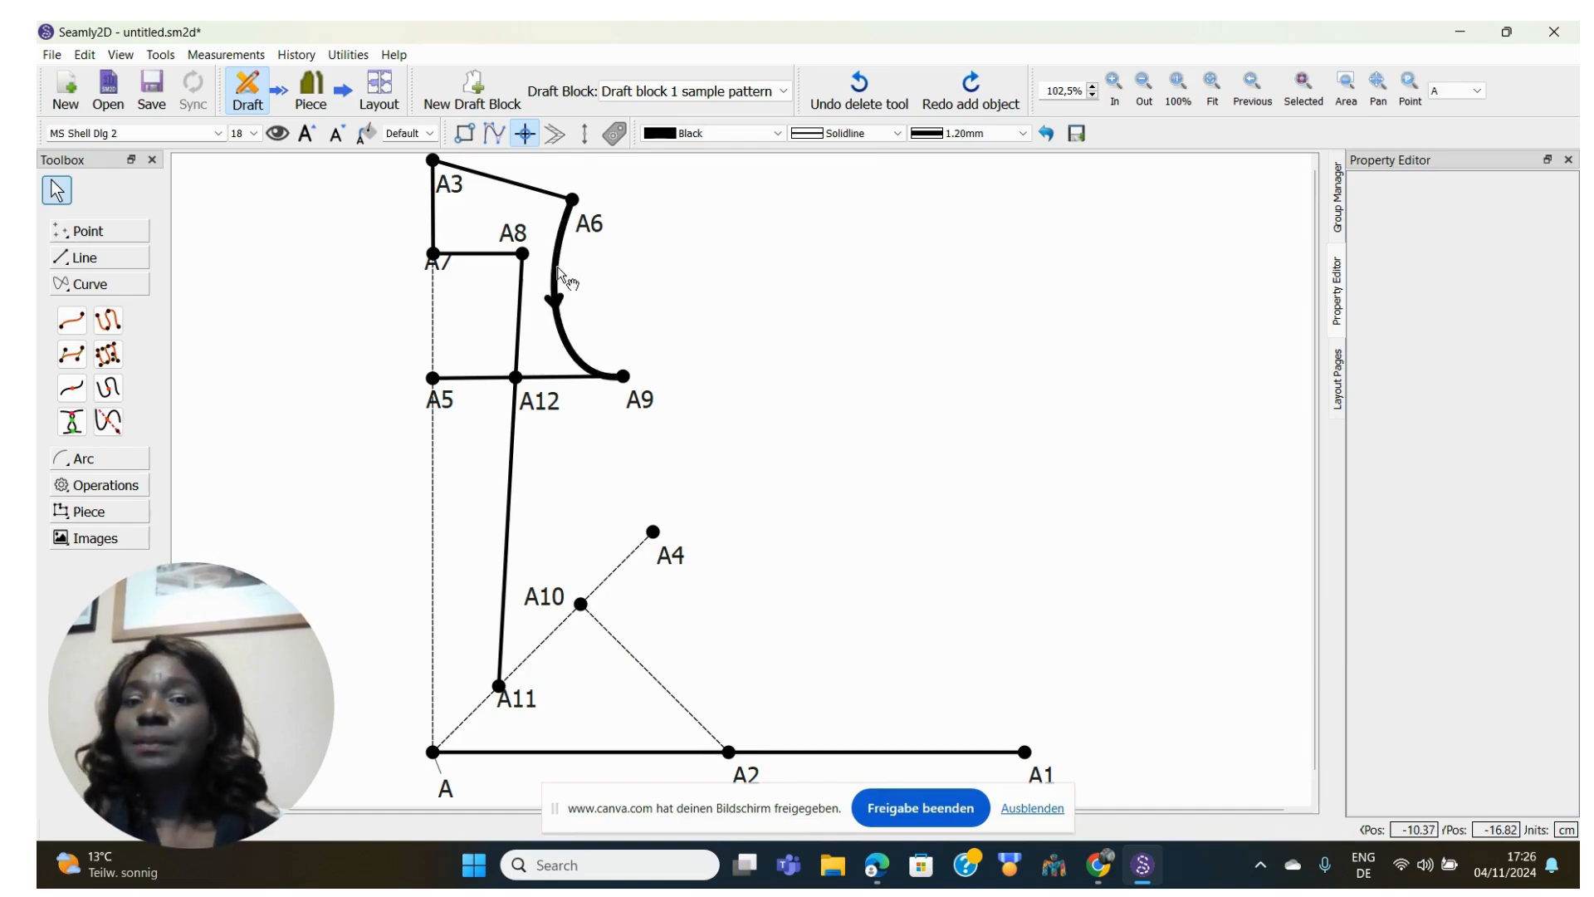
- Add a point where curve A6–A9 intersects an axis through A12 drawn at about 69.4°
{"action": "left_click", "coordinate": [109, 421]}
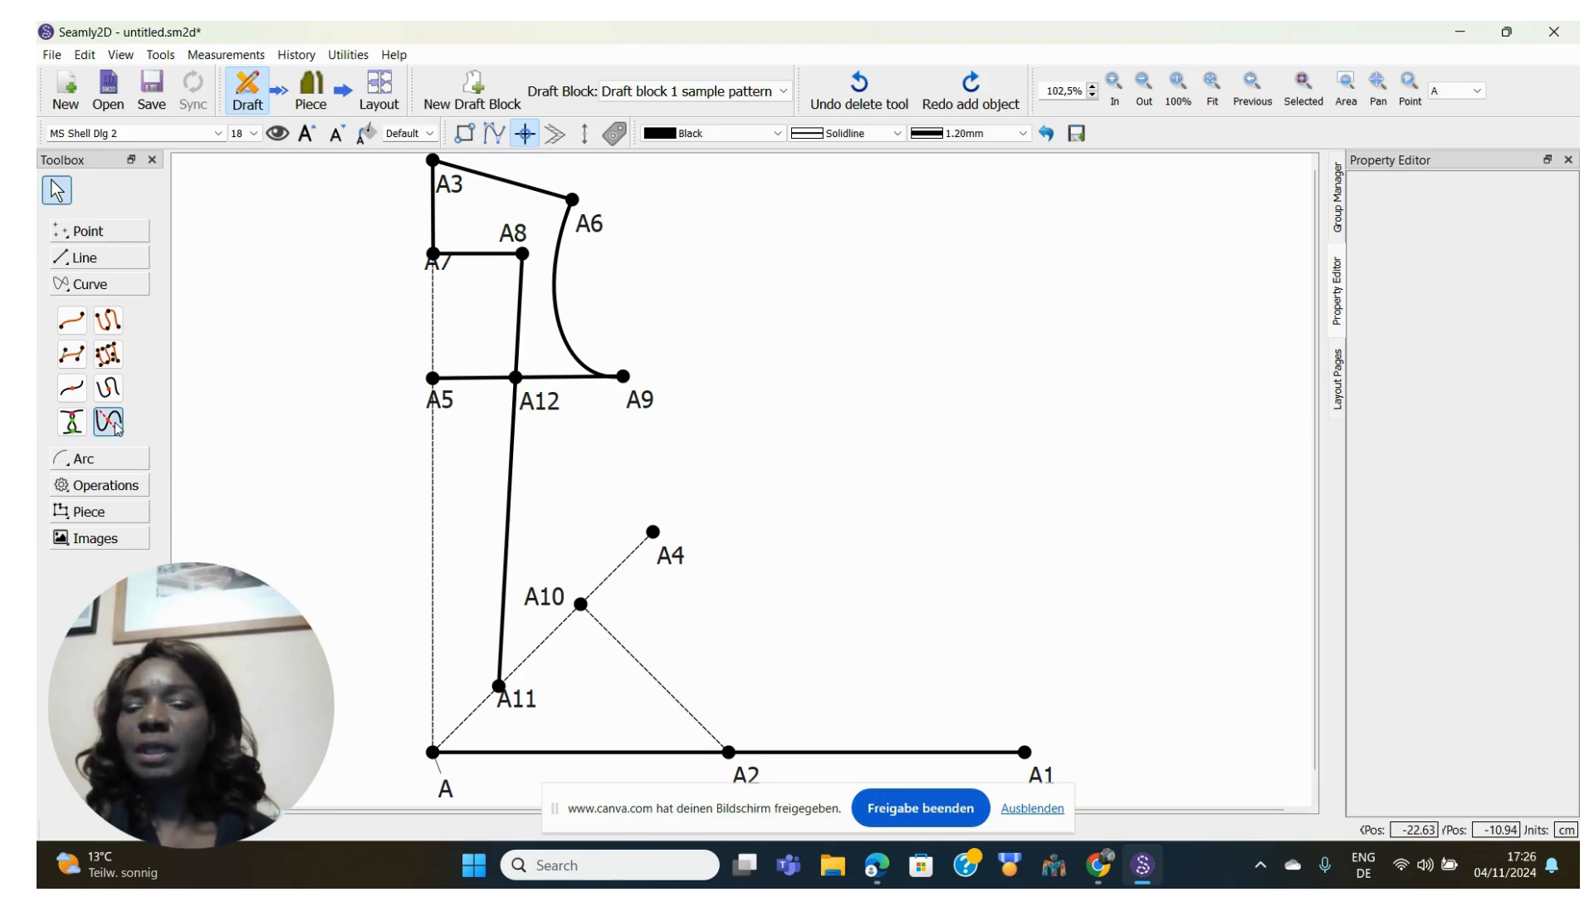
{"action": "left_click", "coordinate": [555, 289]}
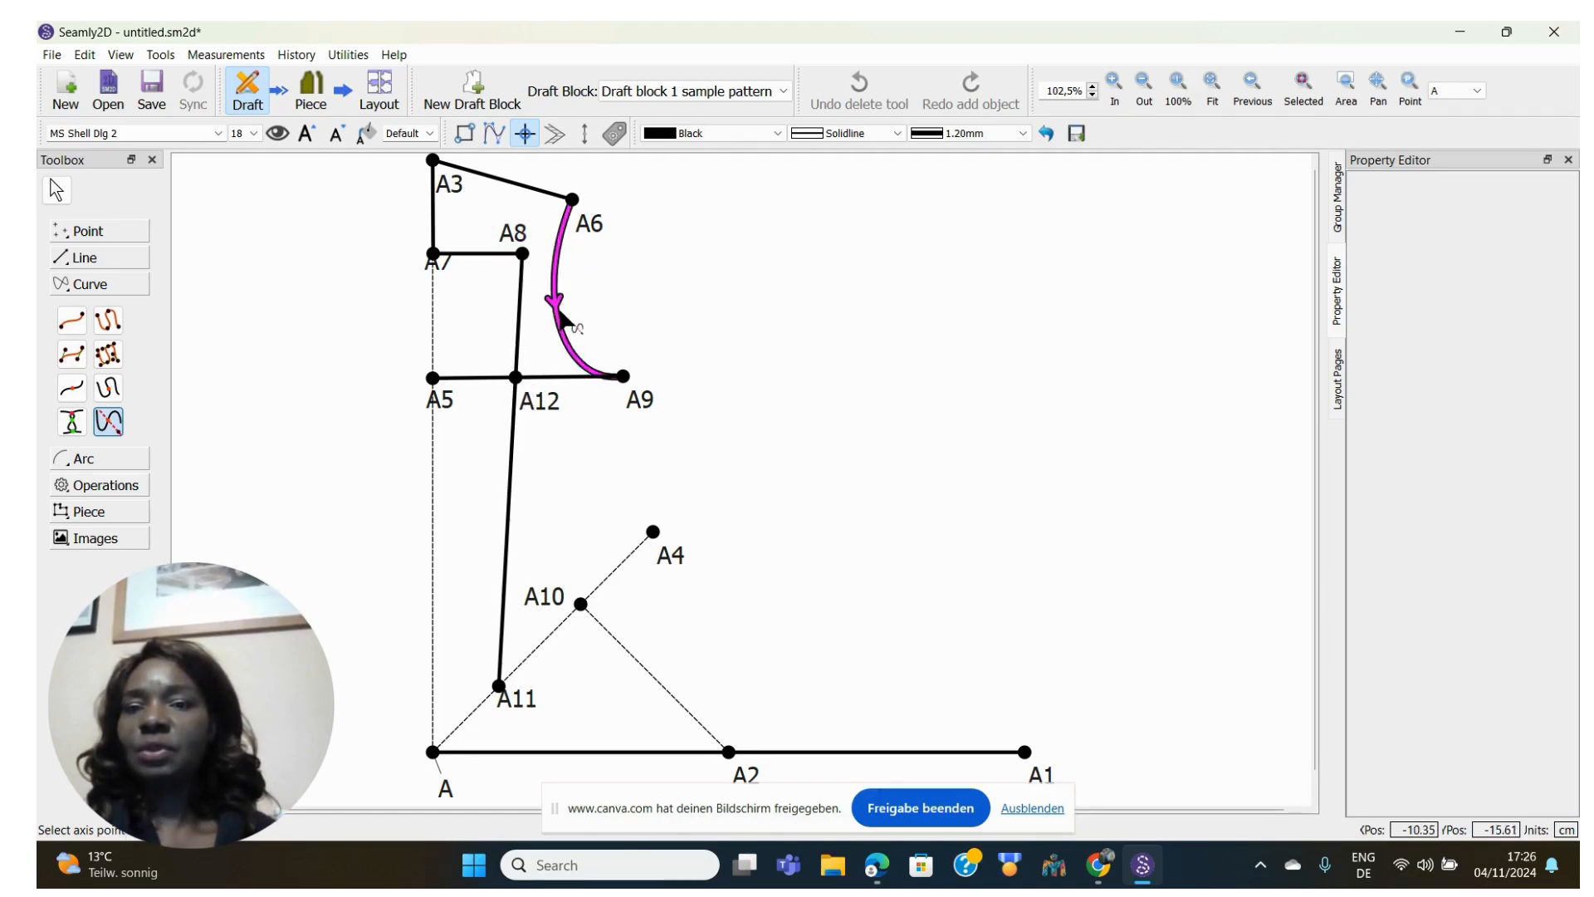
{"action": "left_click", "coordinate": [524, 387]}
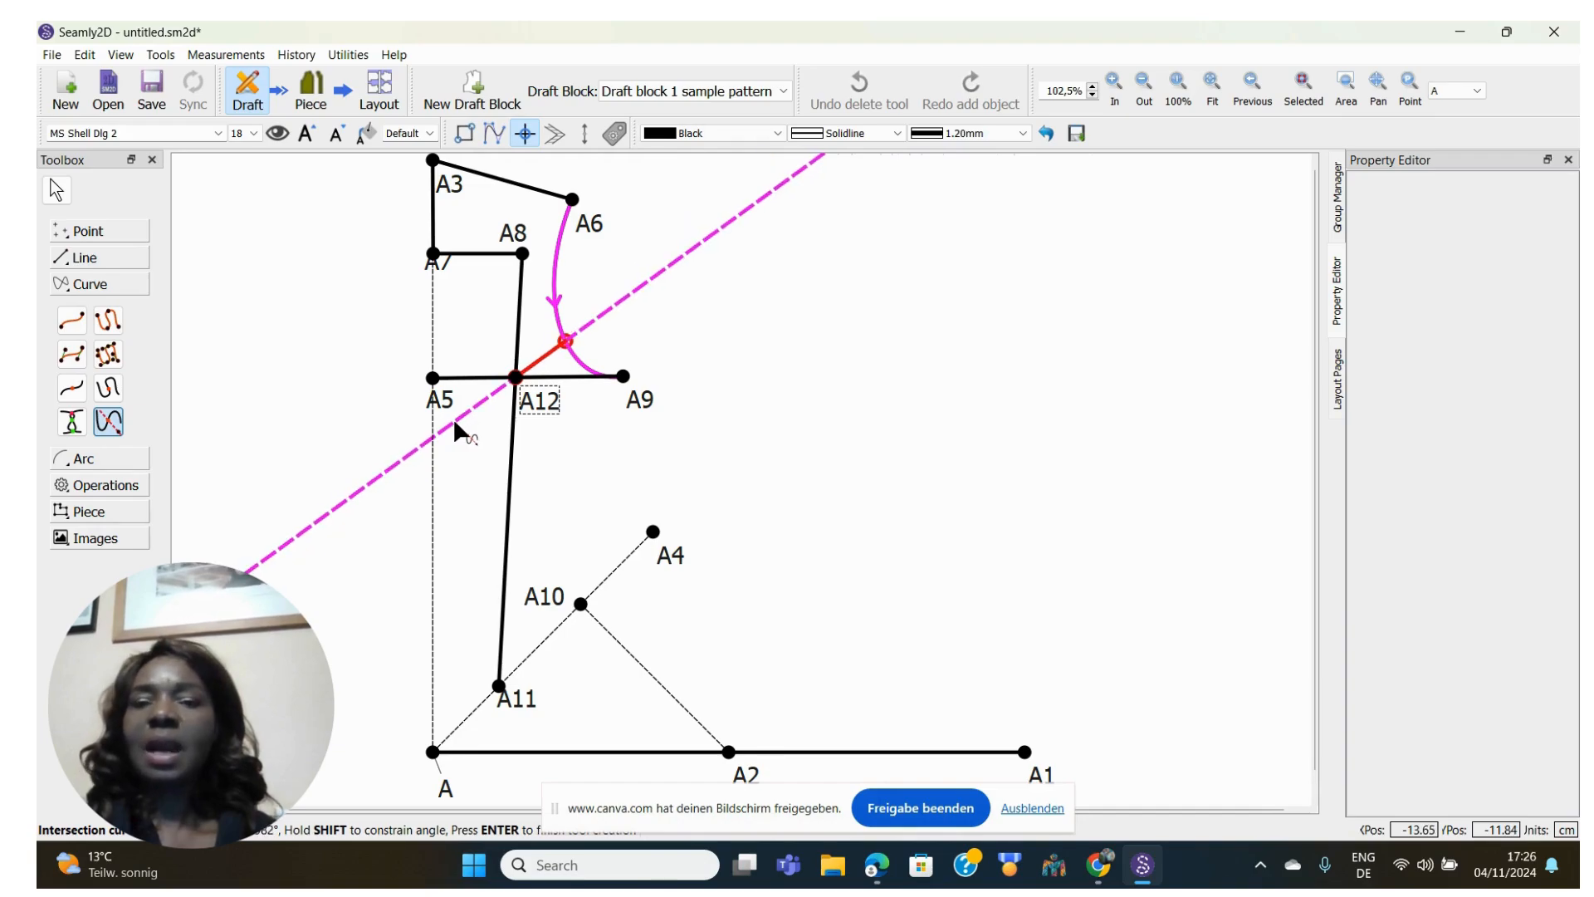
{"action": "left_click", "coordinate": [495, 448]}
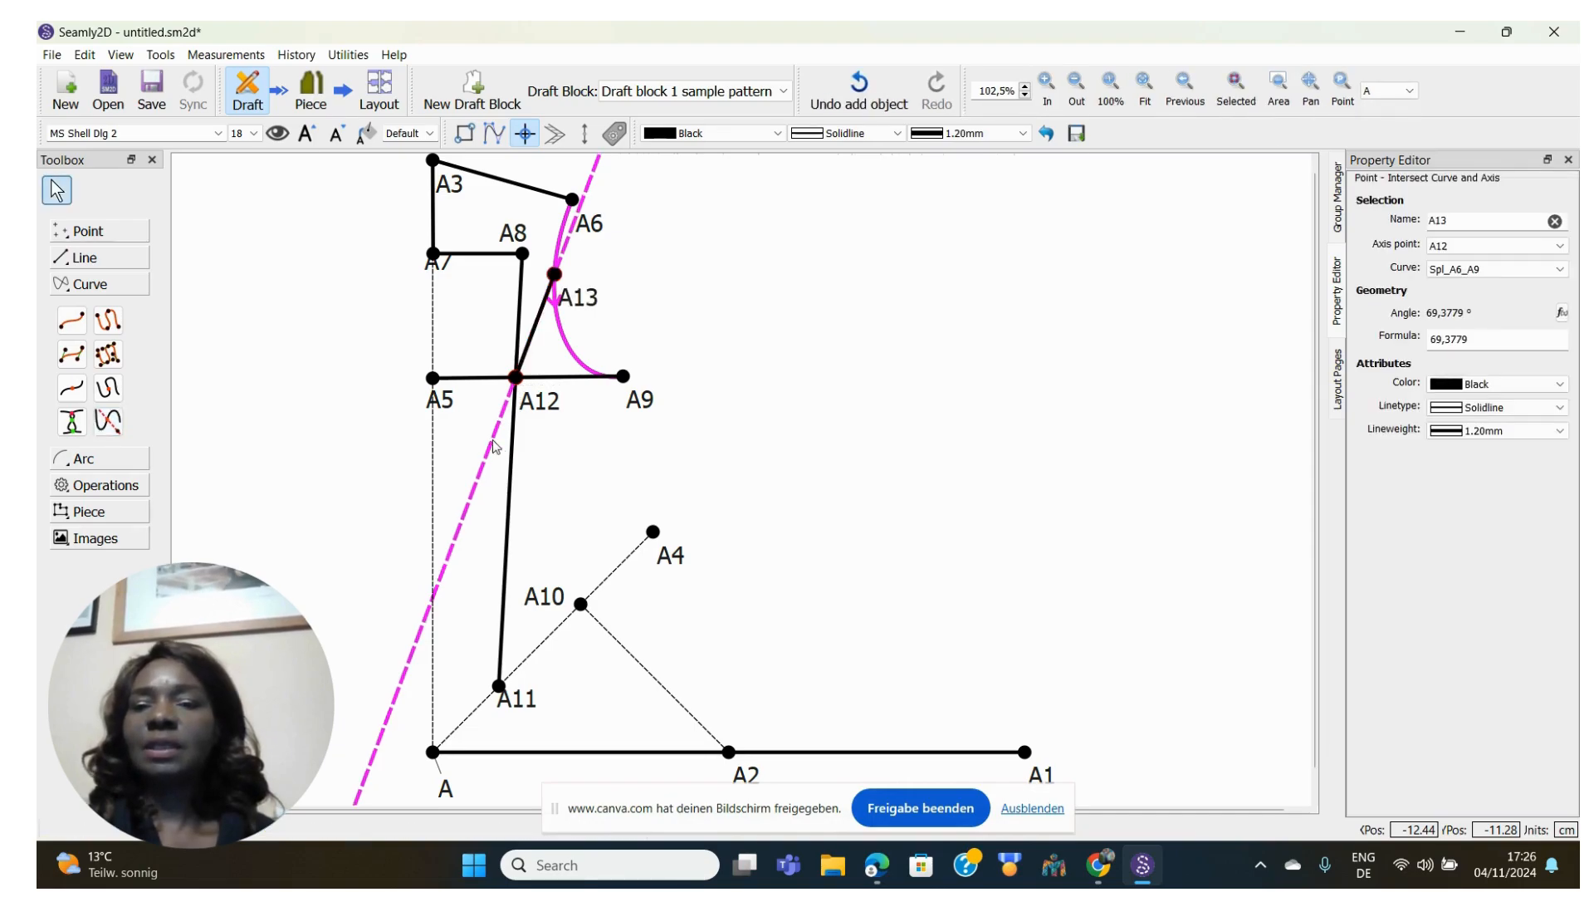
- Review the properties of curve–axis intersection point A13, including its axis angle
{"action": "right_click", "coordinate": [585, 303]}
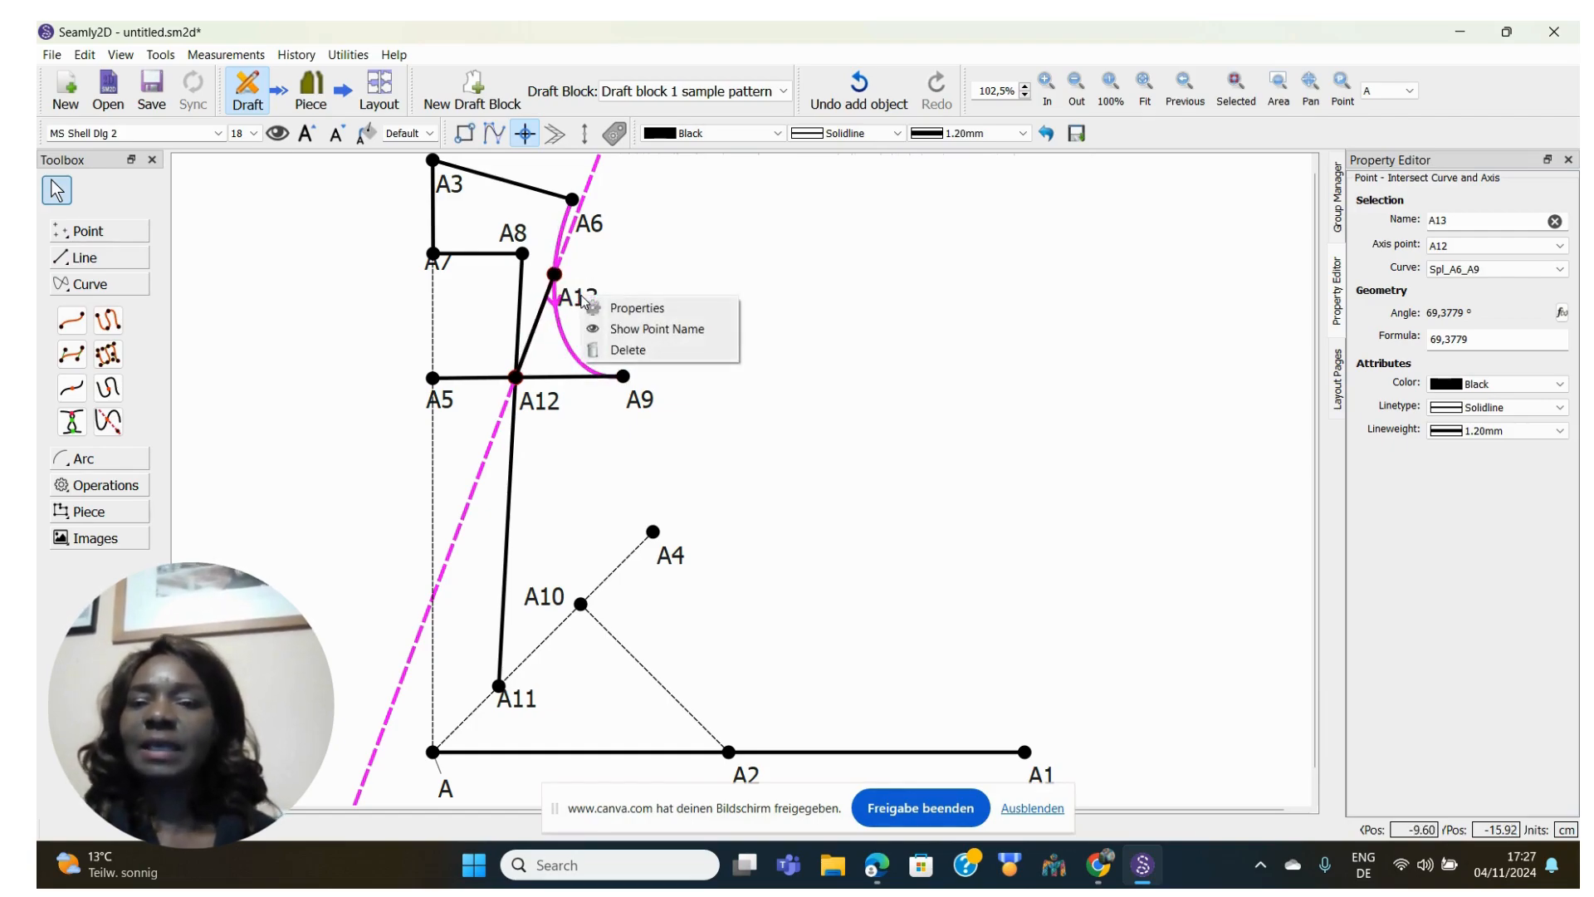
{"action": "left_click", "coordinate": [647, 306]}
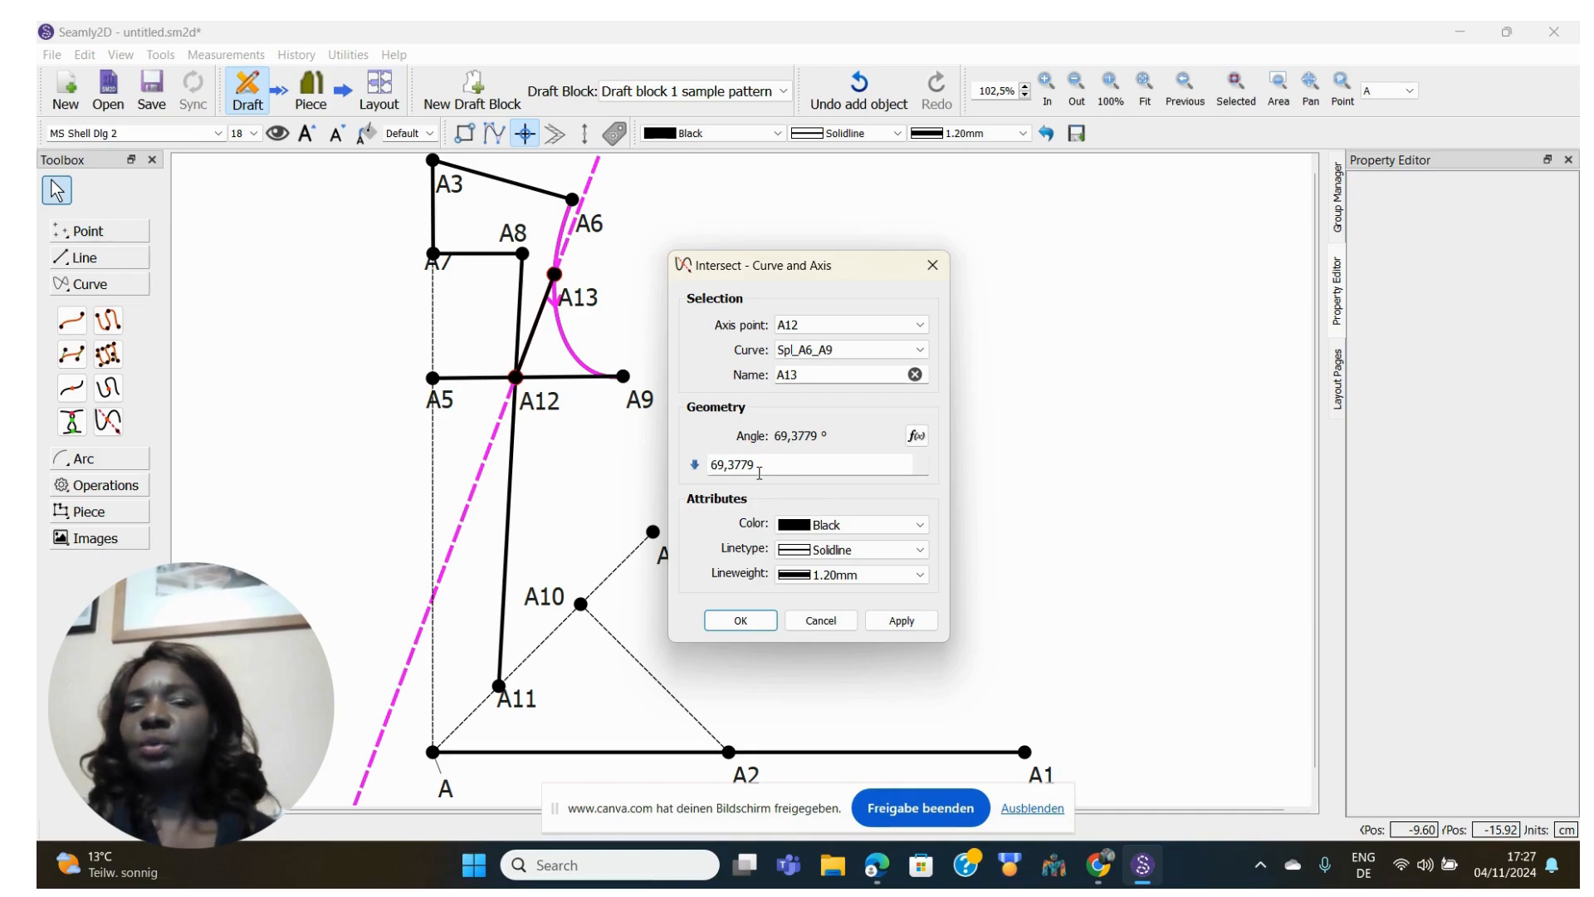
{"action": "left_click", "coordinate": [742, 623]}
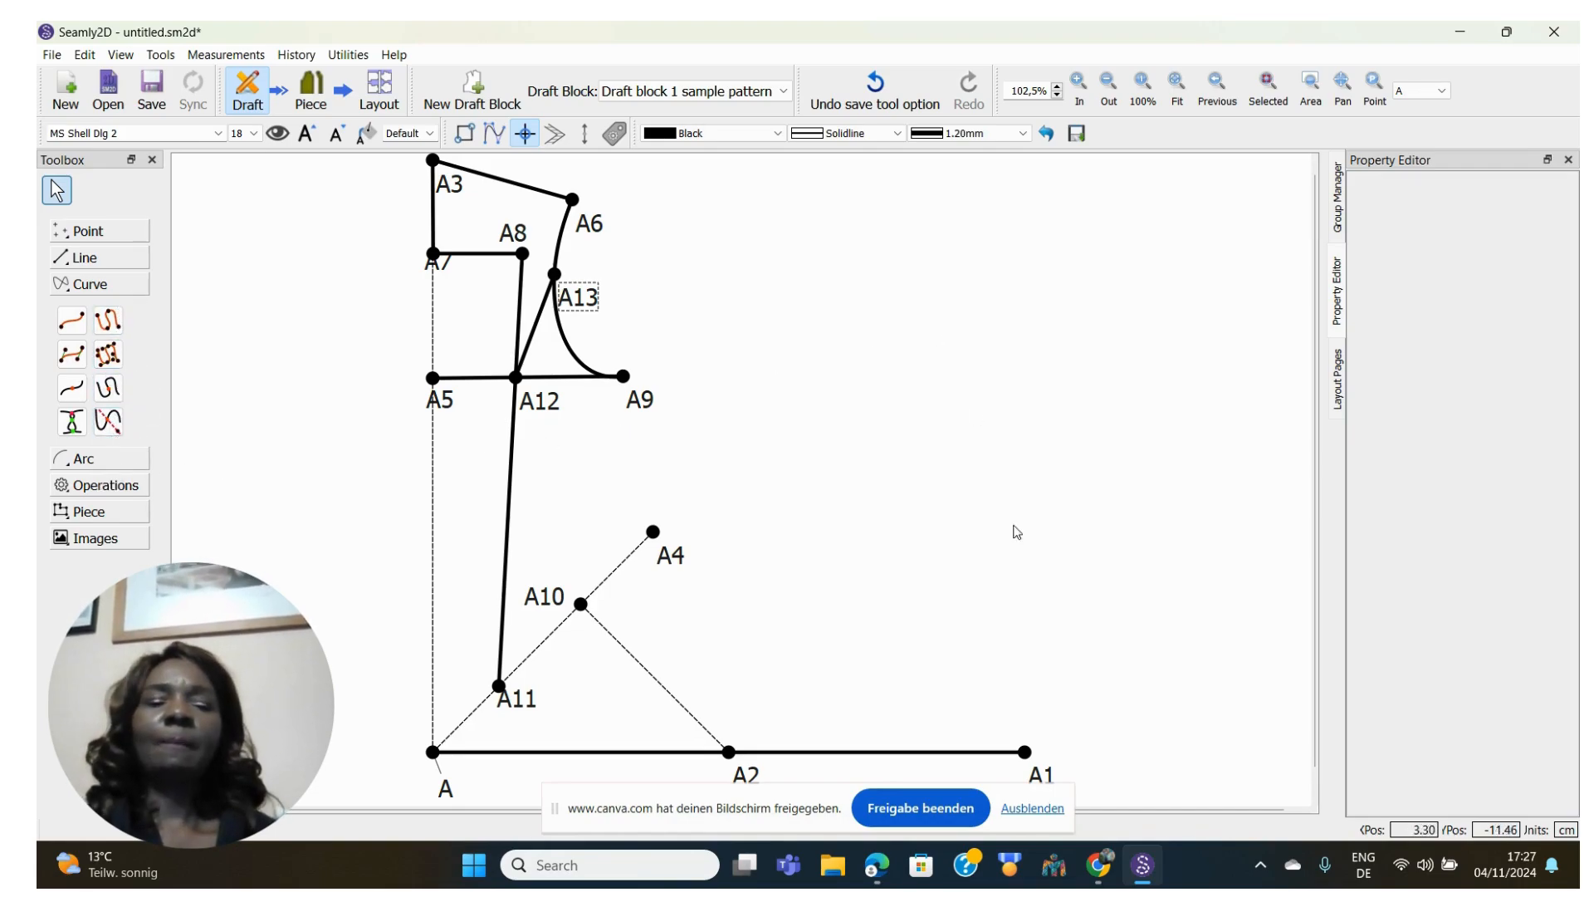
- Draw an arc centred on A2 with a radius of 8 cm, from 0° to 90°
{"action": "left_click", "coordinate": [1095, 798]}
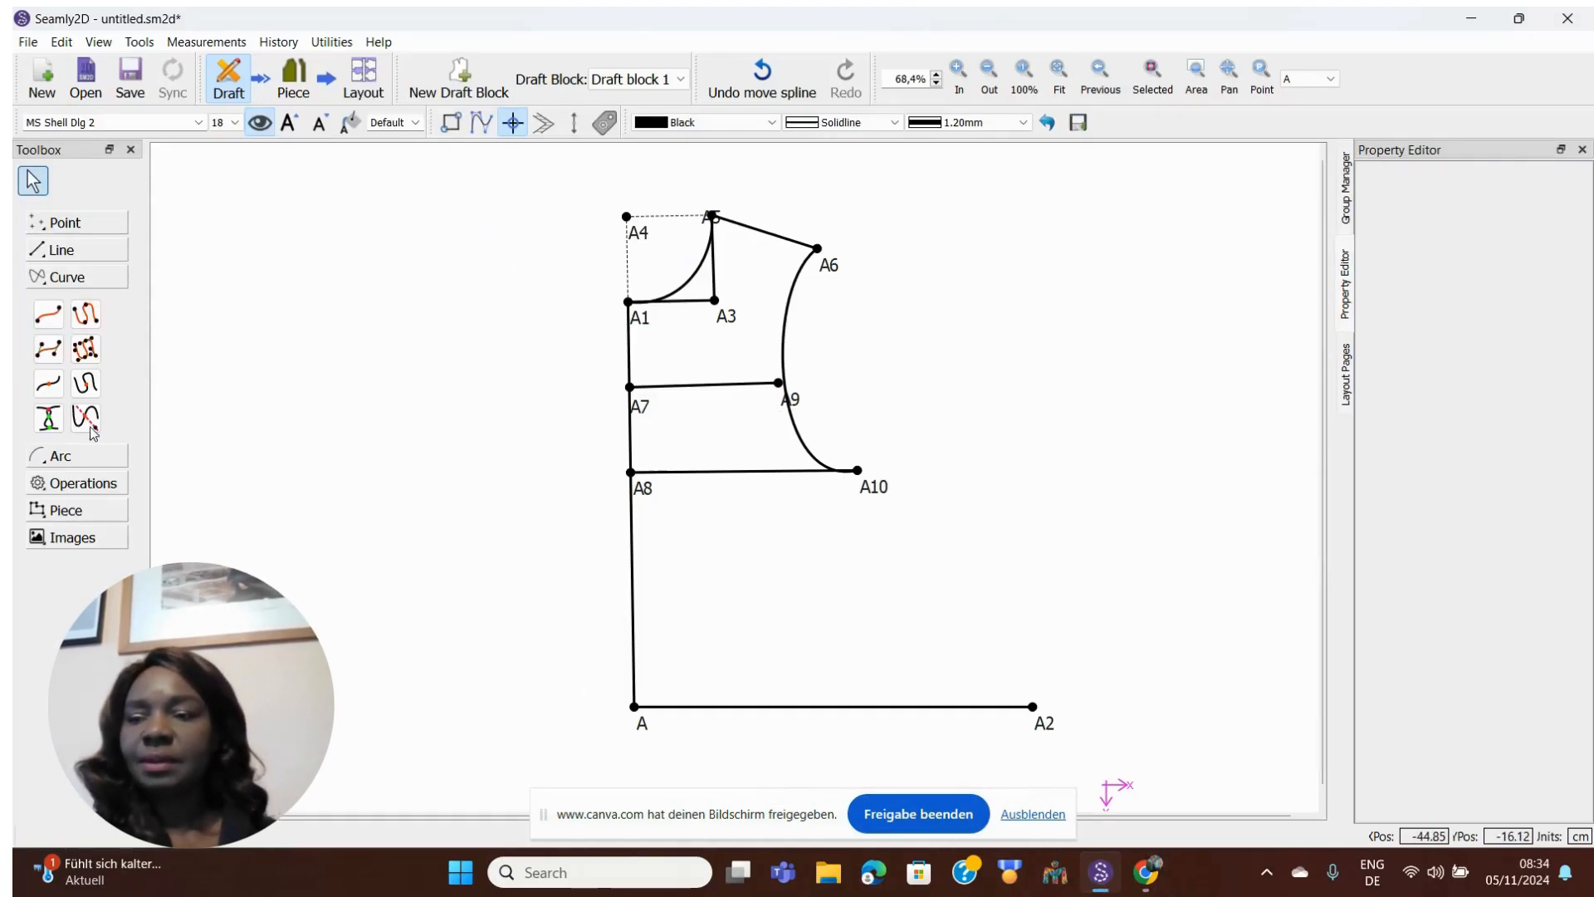
{"action": "left_click", "coordinate": [51, 456]}
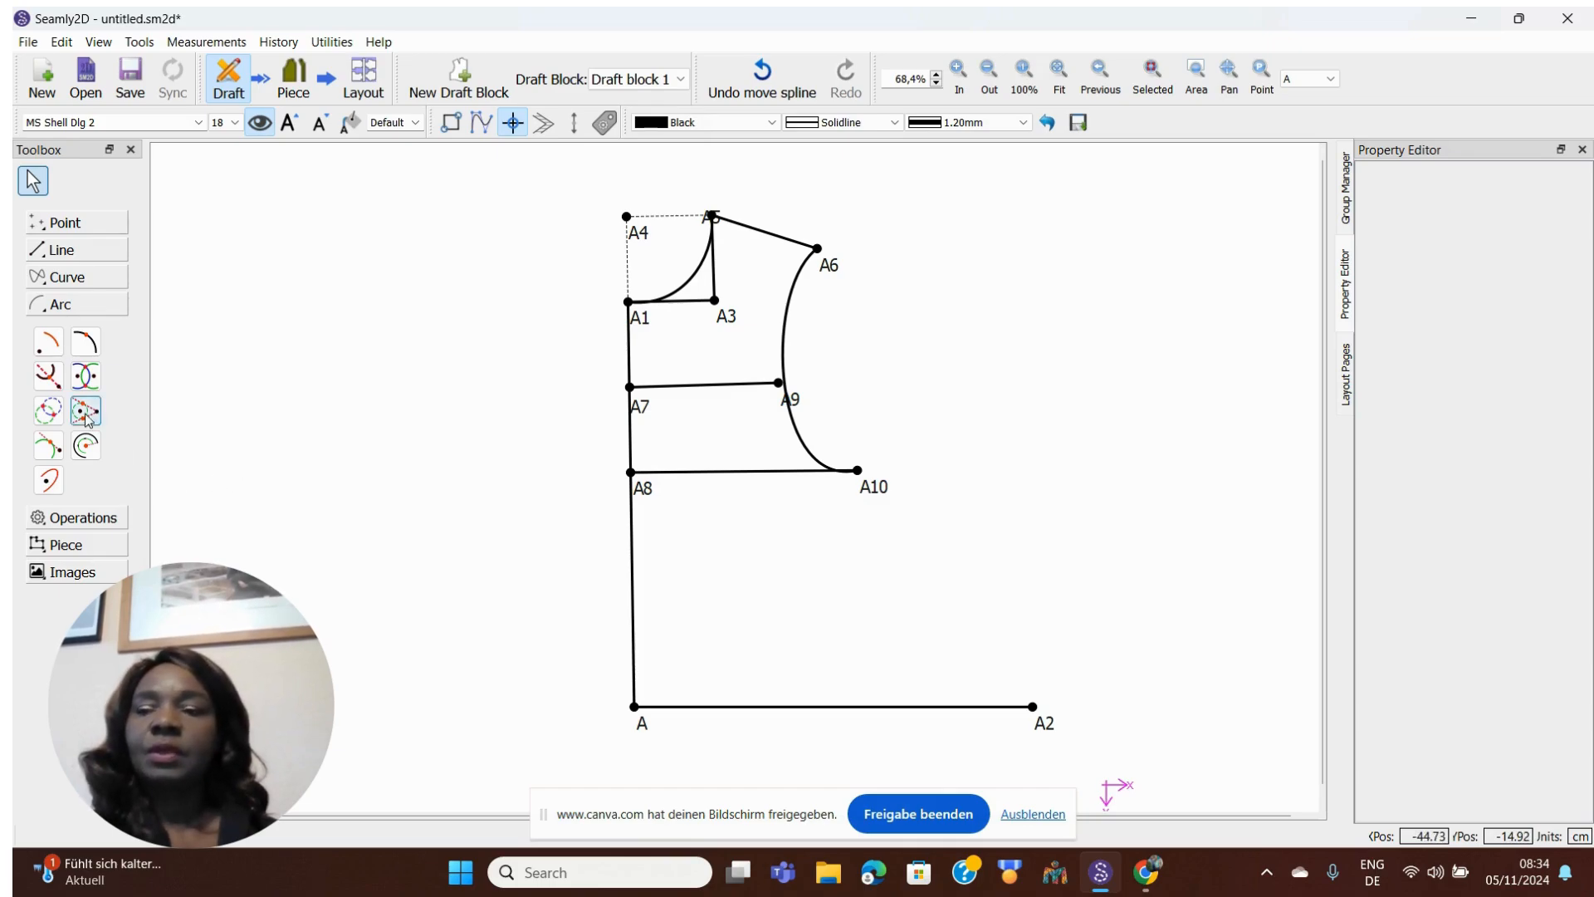
{"action": "left_click", "coordinate": [48, 349]}
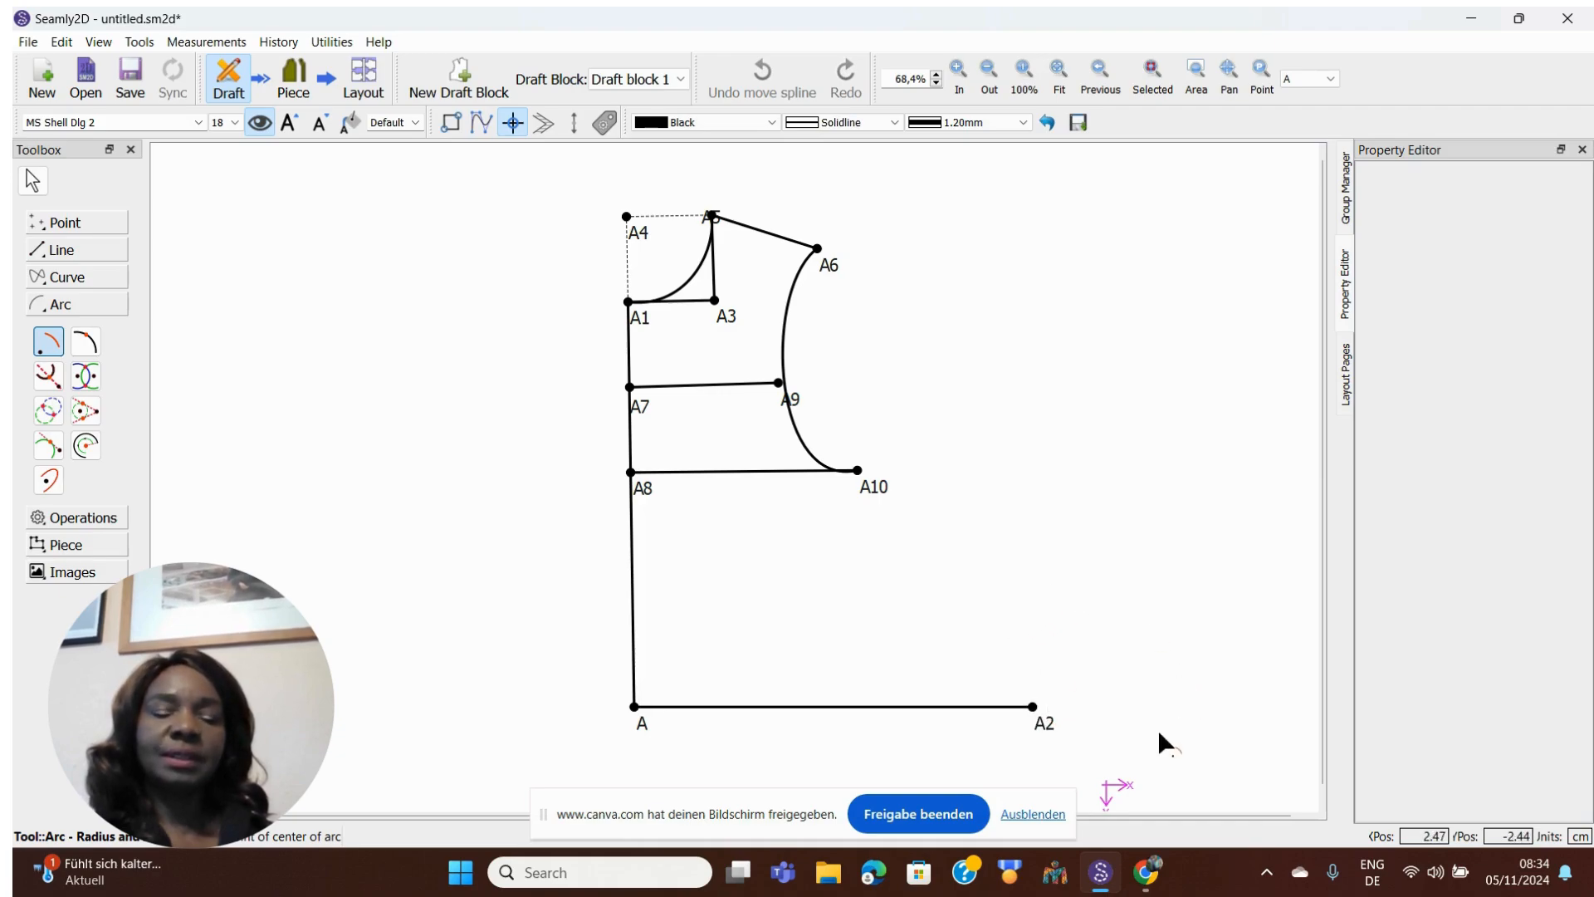
{"action": "left_click", "coordinate": [1044, 726]}
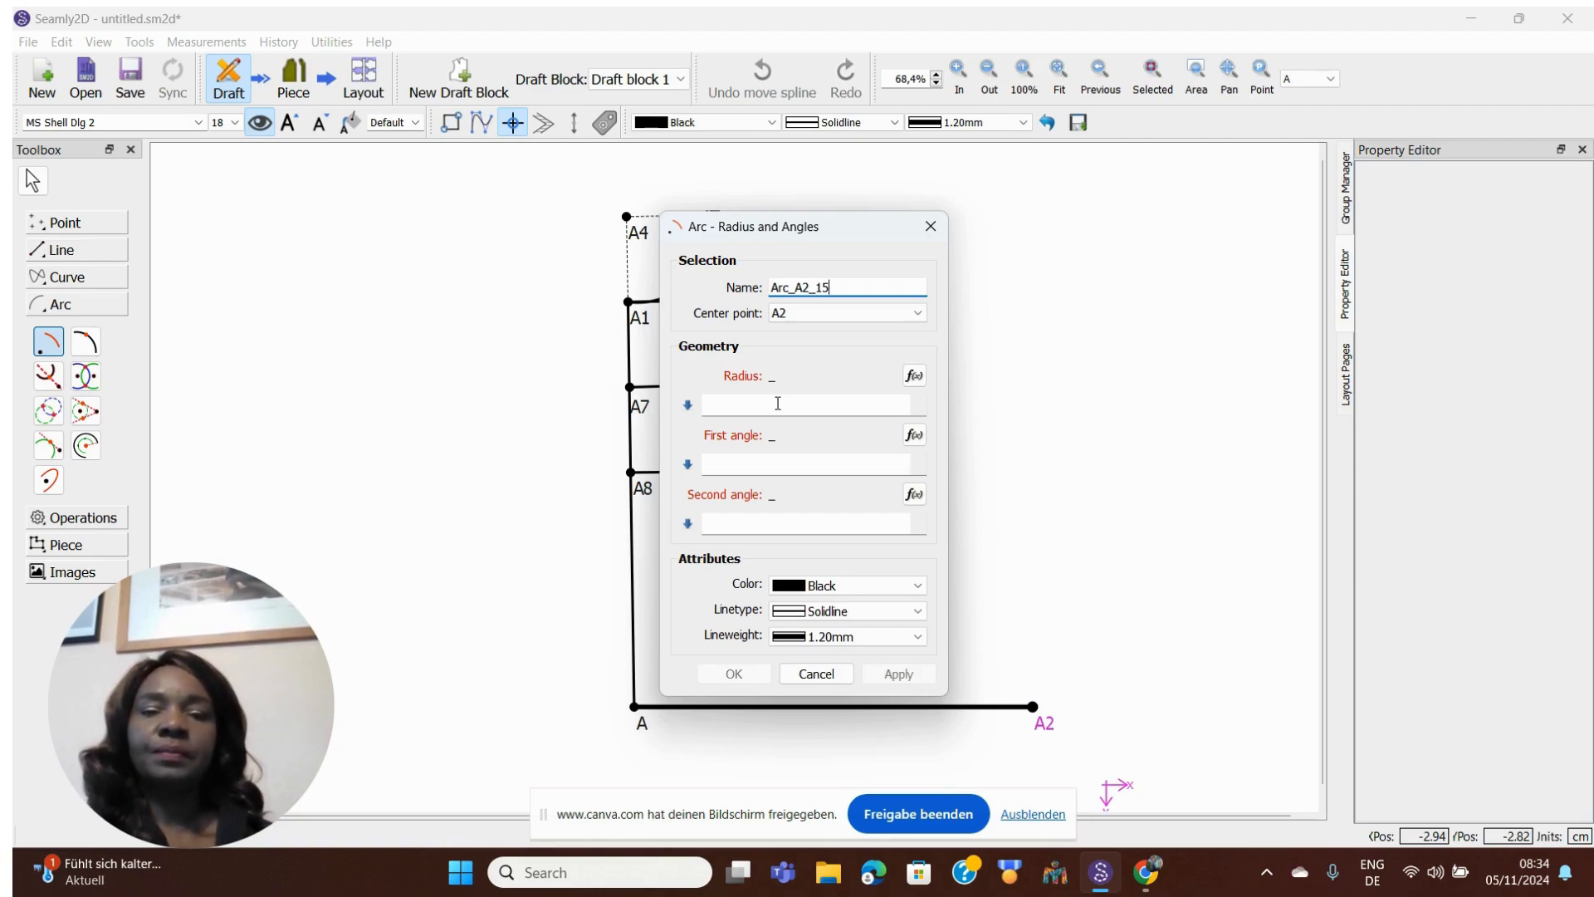
{"action": "left_click", "coordinate": [745, 401]}
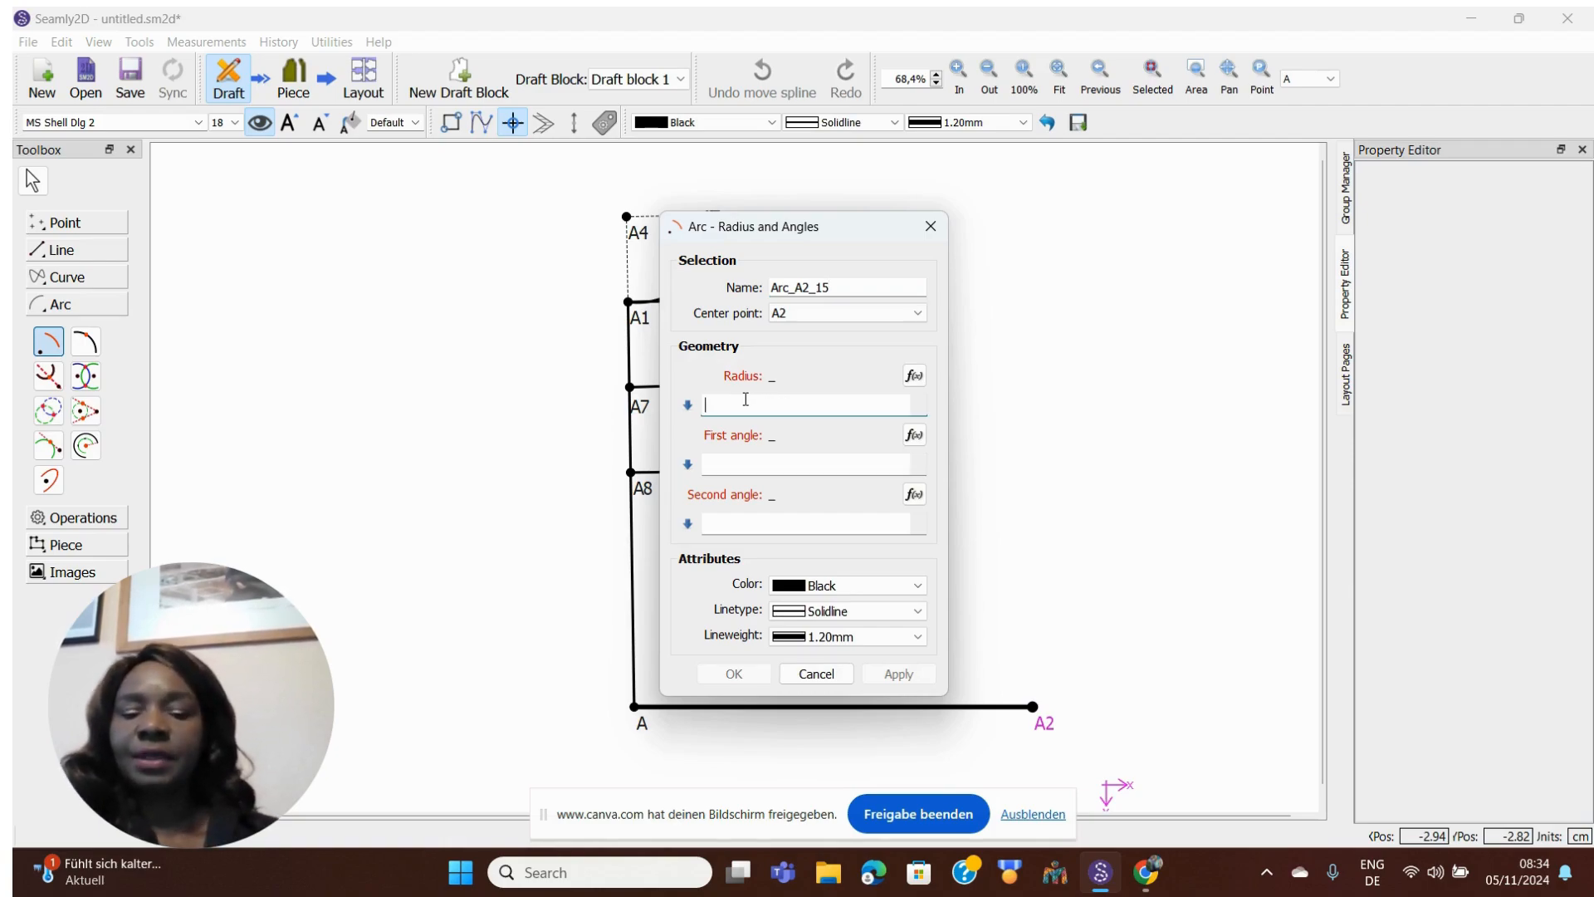
{"action": "type", "text": "8"}
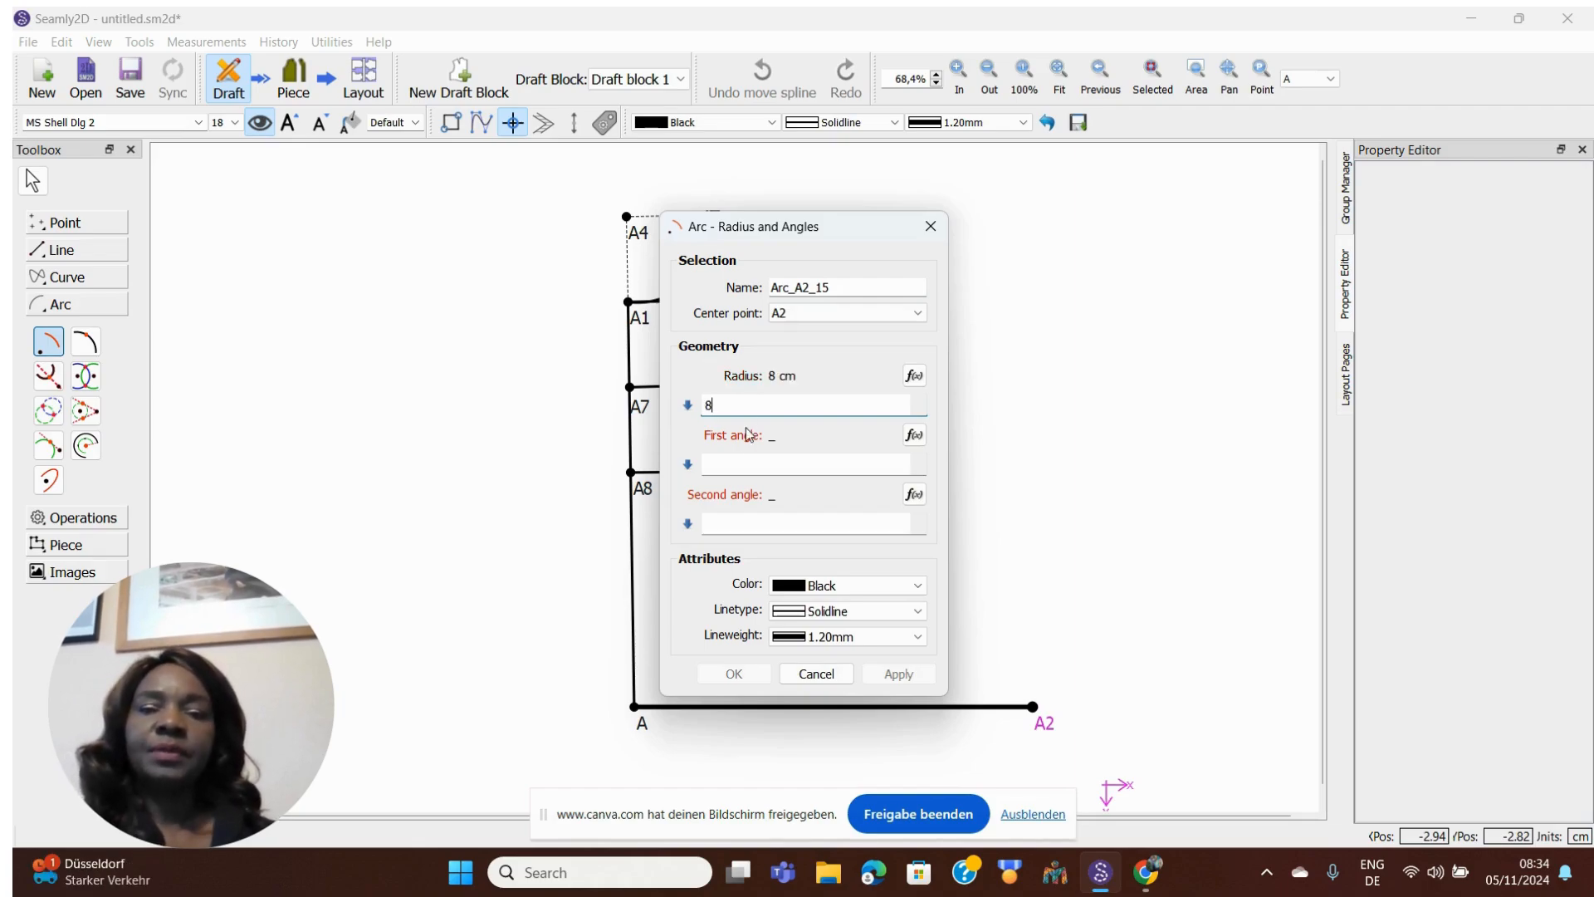
{"action": "left_click", "coordinate": [729, 462]}
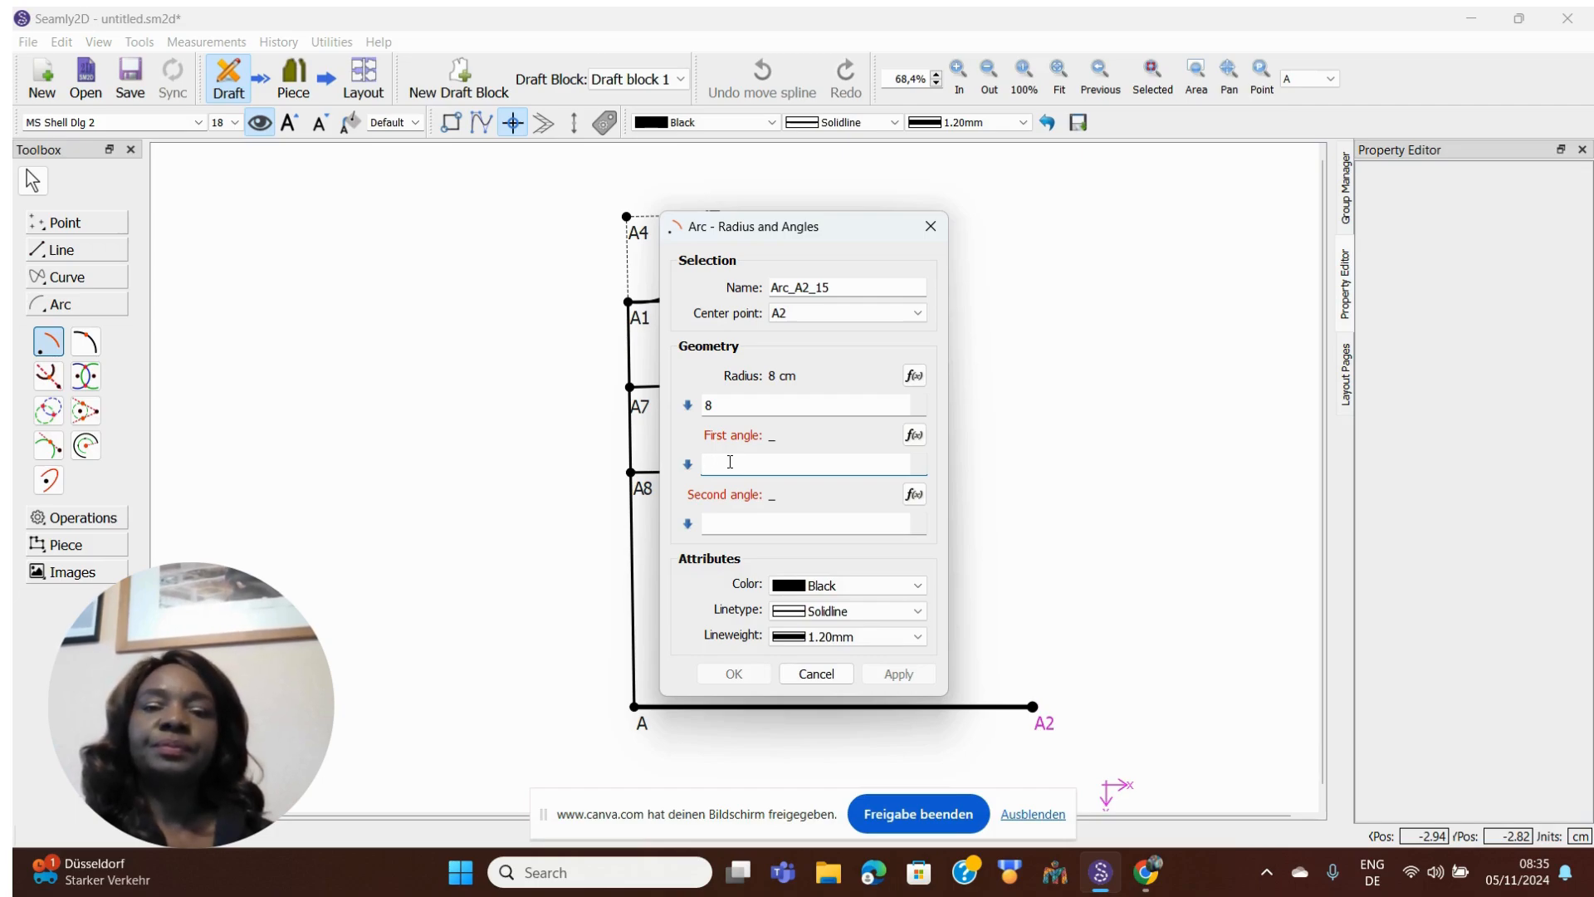
{"action": "type", "text": "0"}
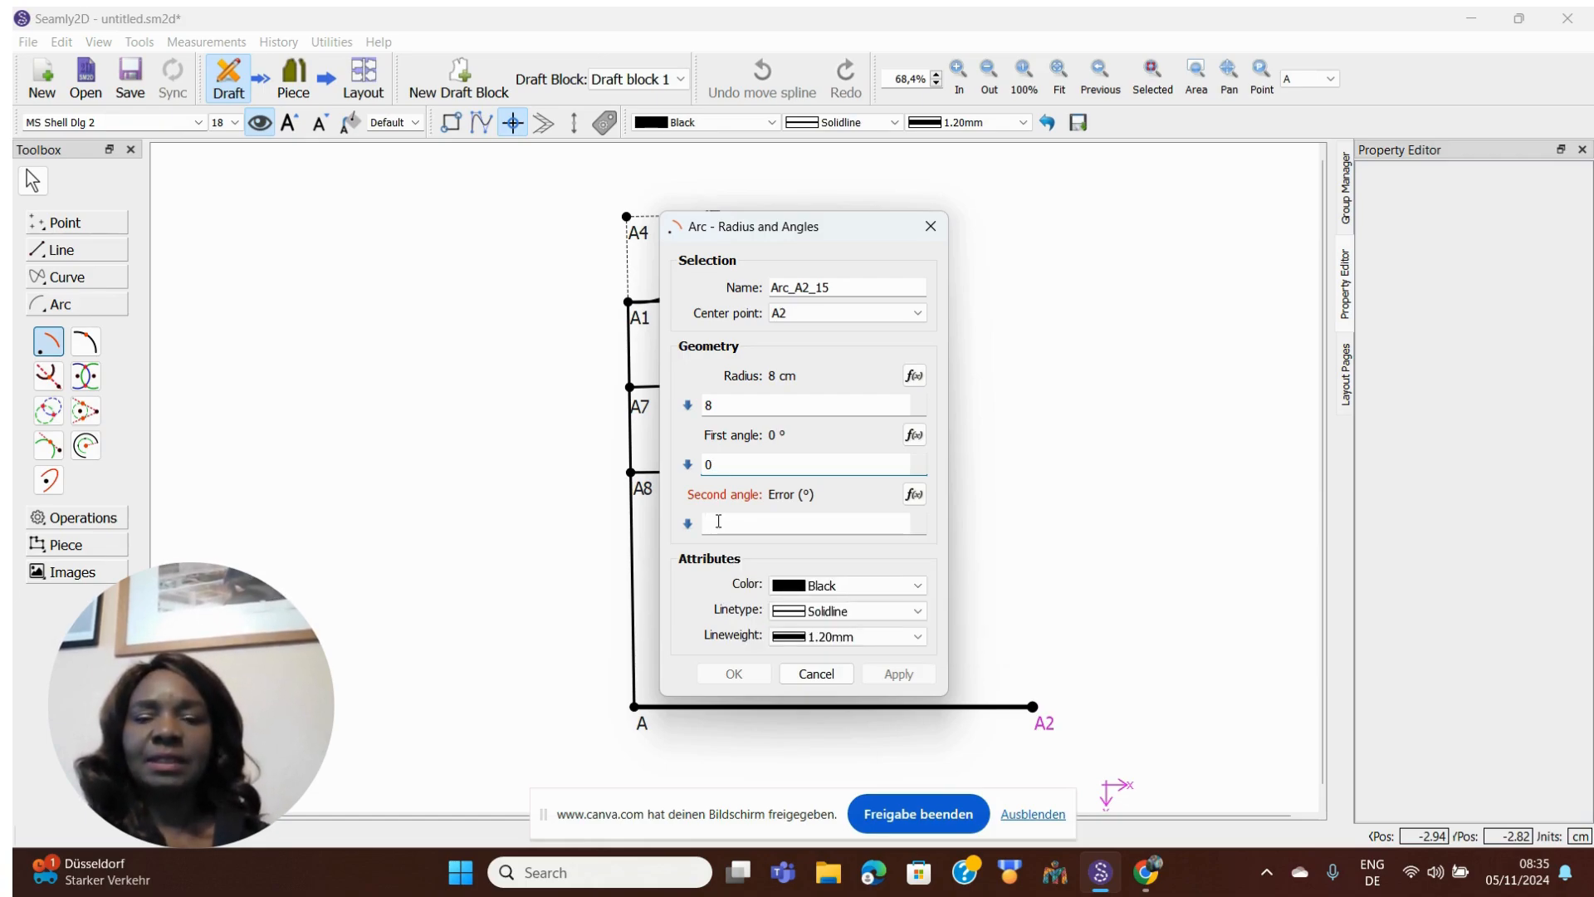
{"action": "left_click", "coordinate": [719, 521]}
{"action": "type", "text": "90"}
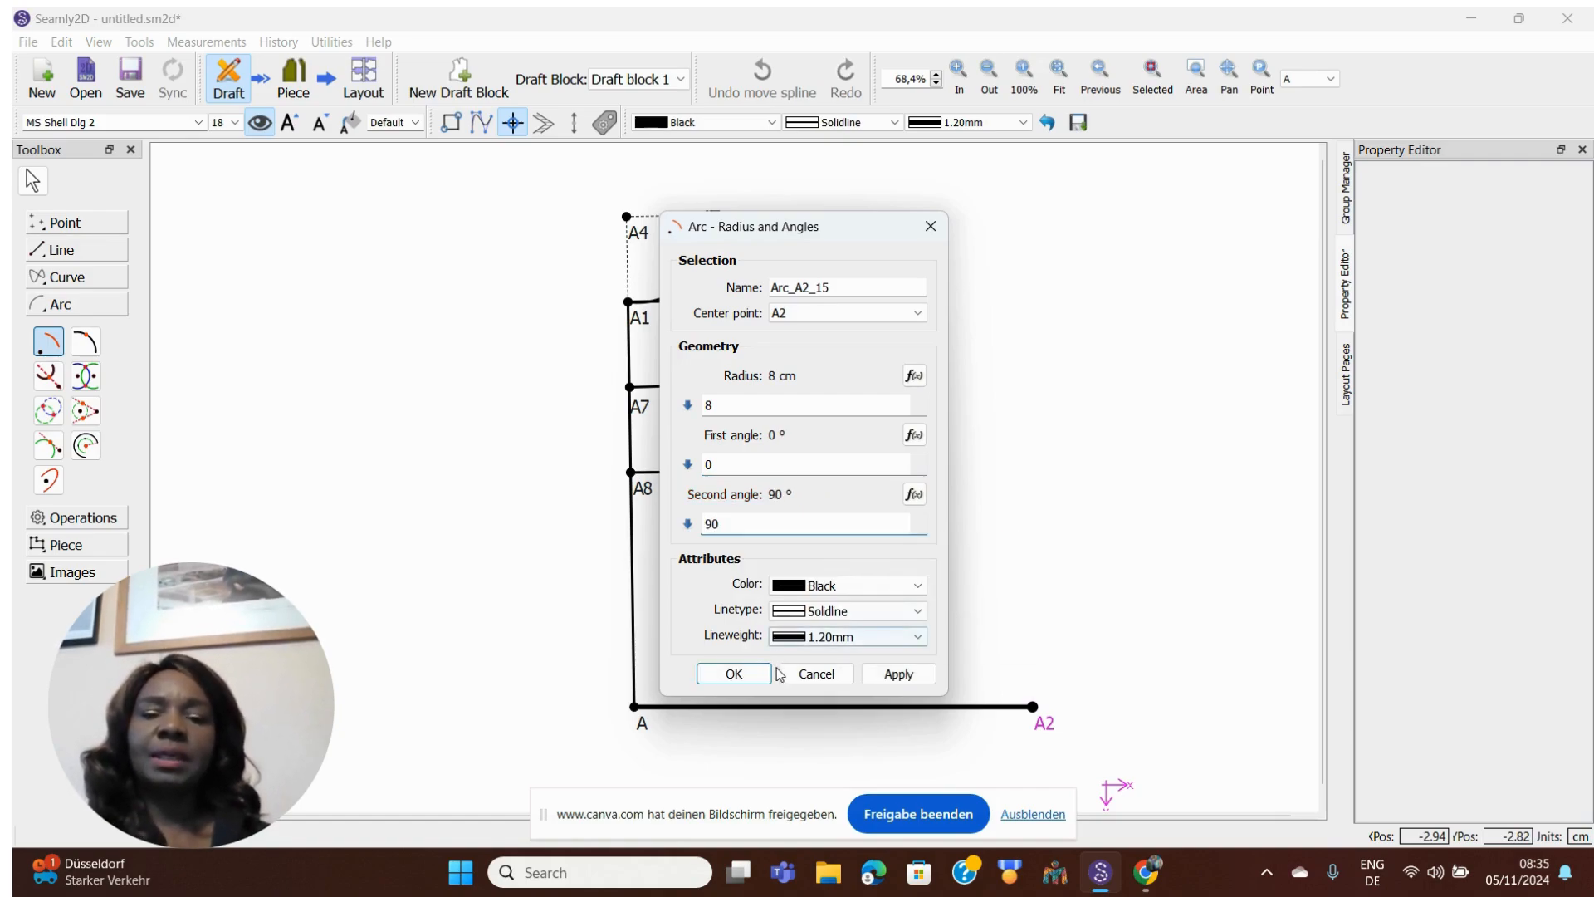
{"action": "left_click", "coordinate": [732, 674]}
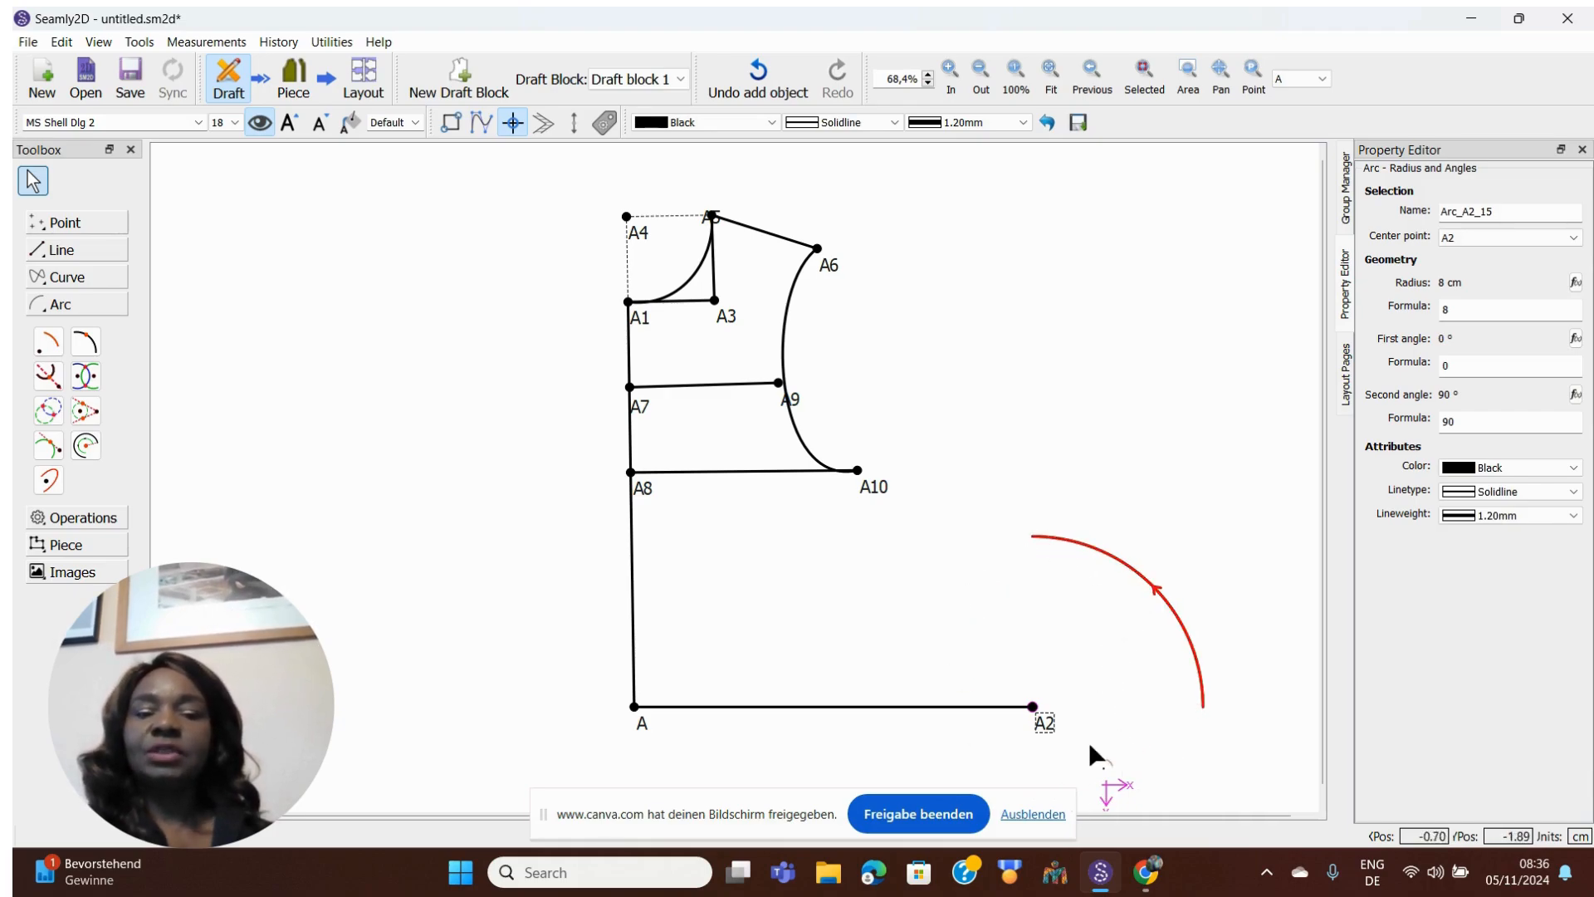
- Begin a second radius-and-angles arc with A2 as its center point
{"action": "left_click", "coordinate": [1043, 724]}
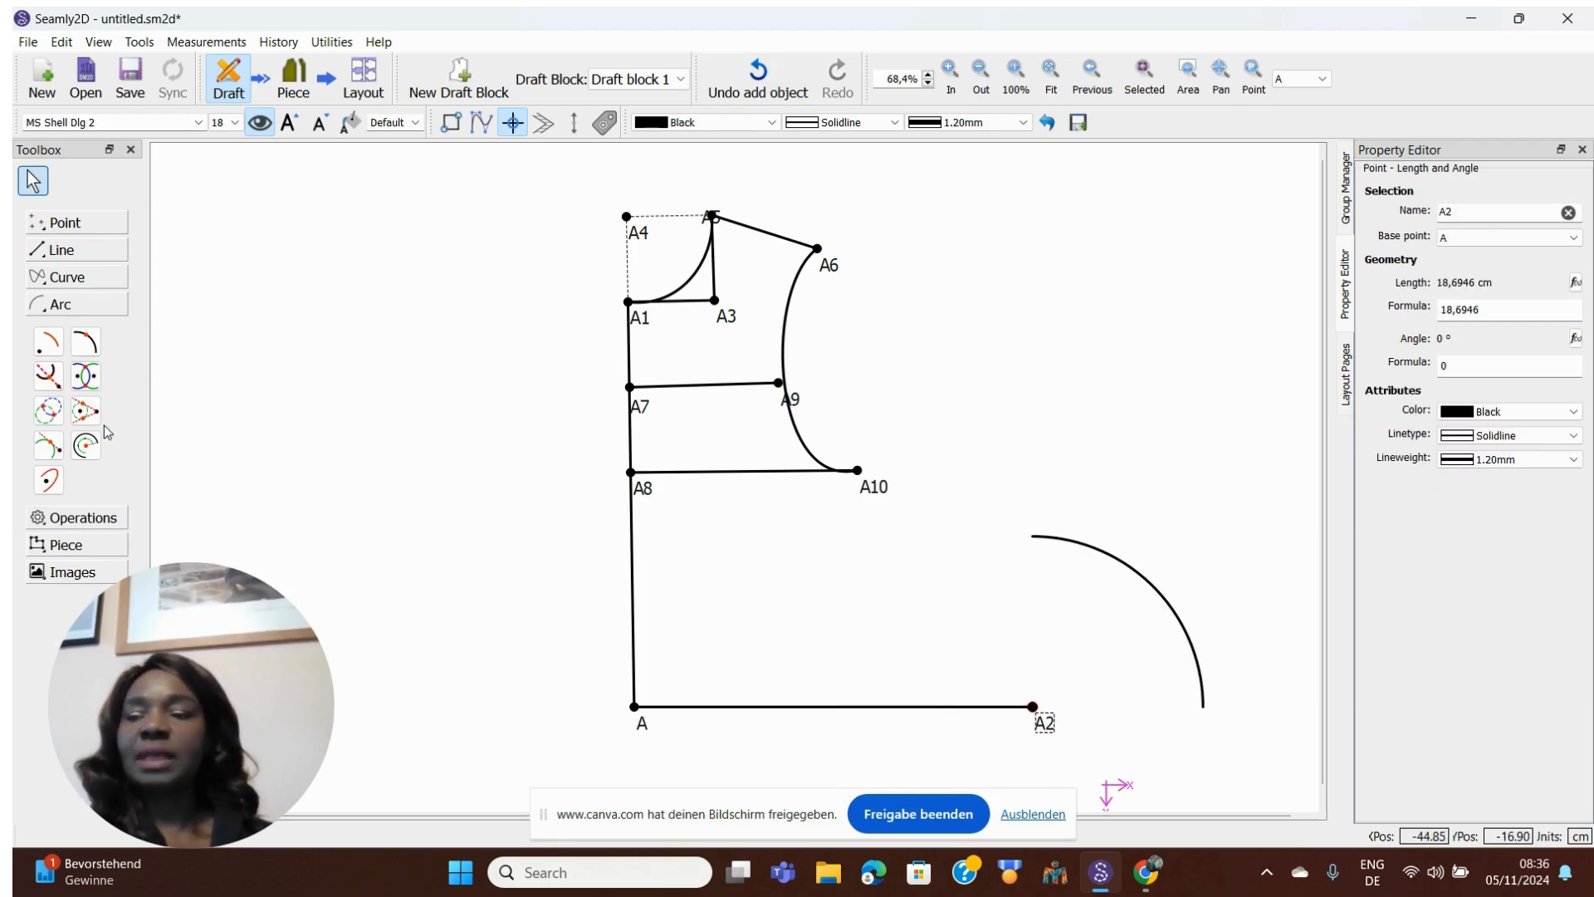
{"action": "left_click", "coordinate": [47, 347]}
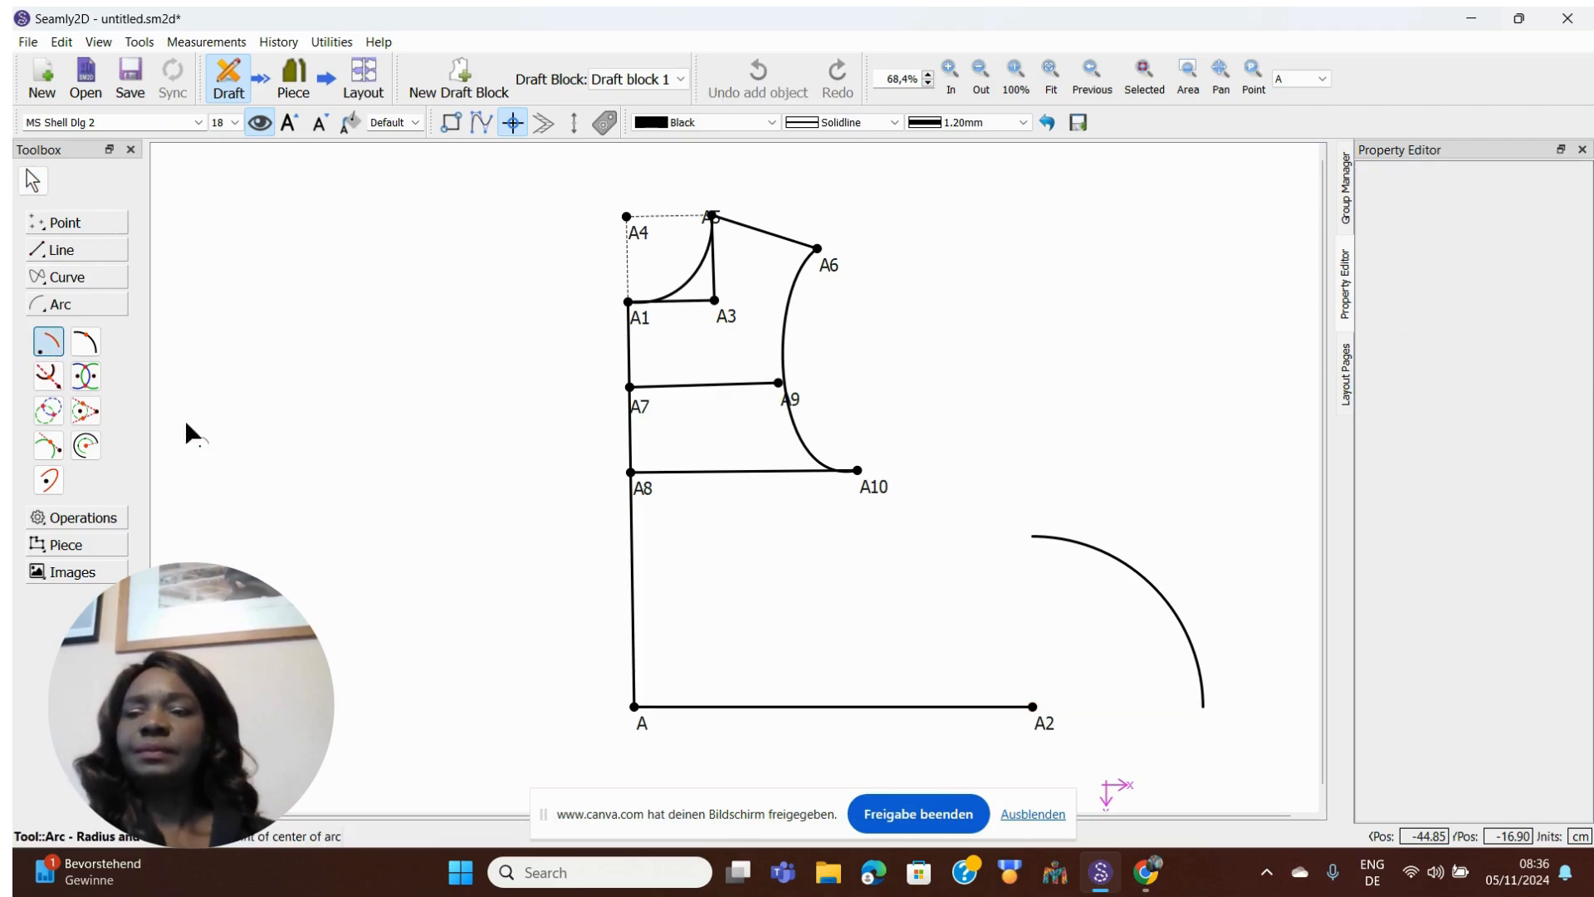
{"action": "left_click", "coordinate": [1042, 722]}
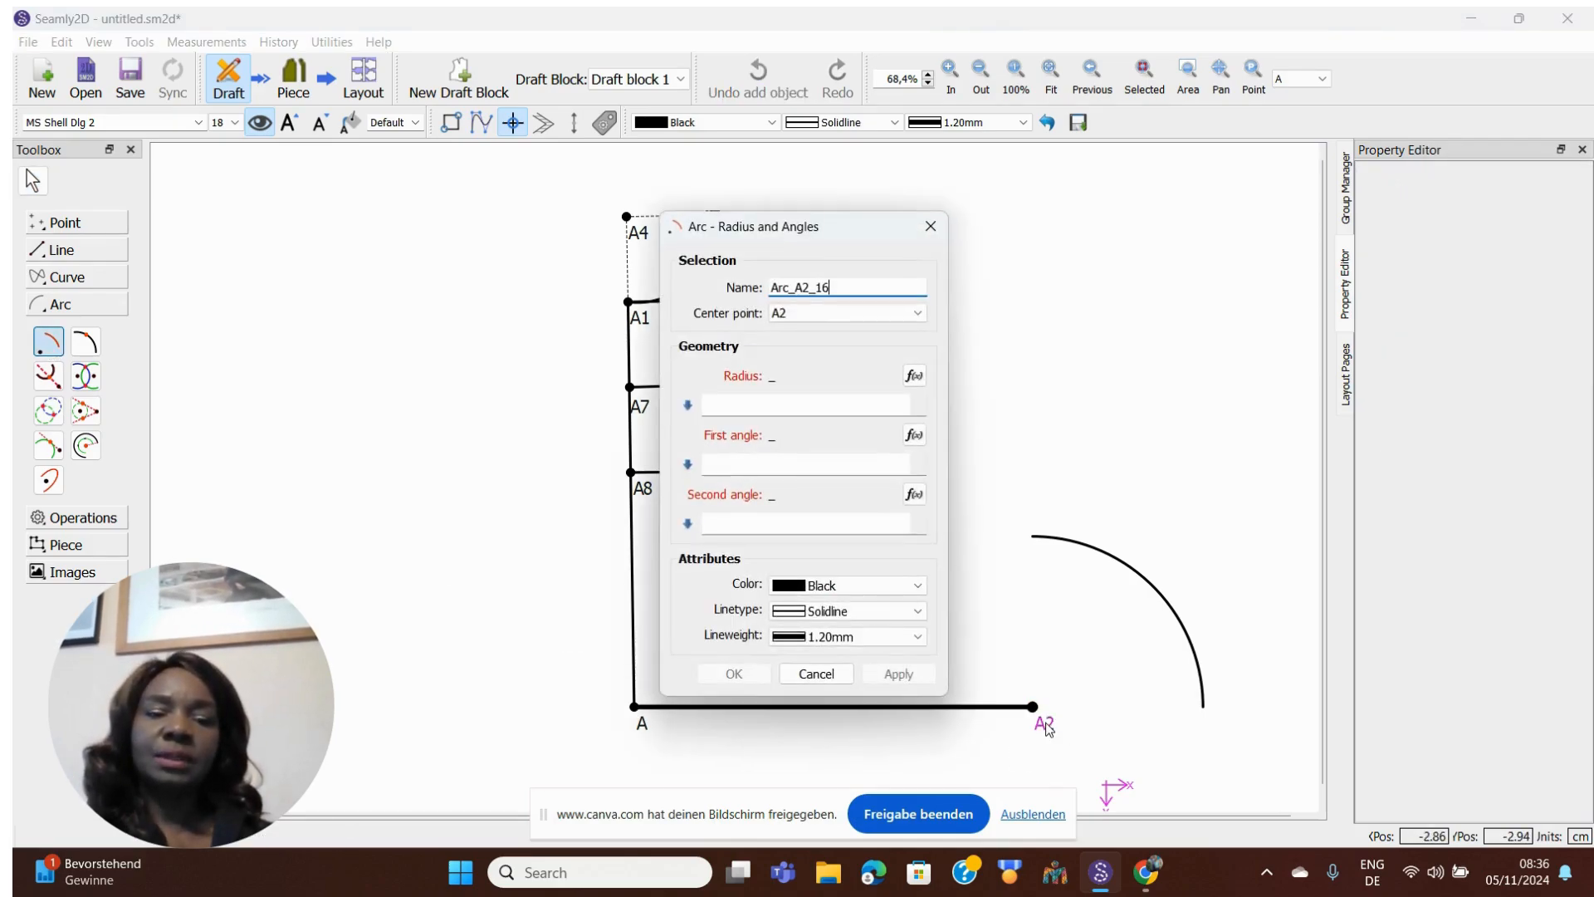
{"action": "left_click", "coordinate": [742, 403]}
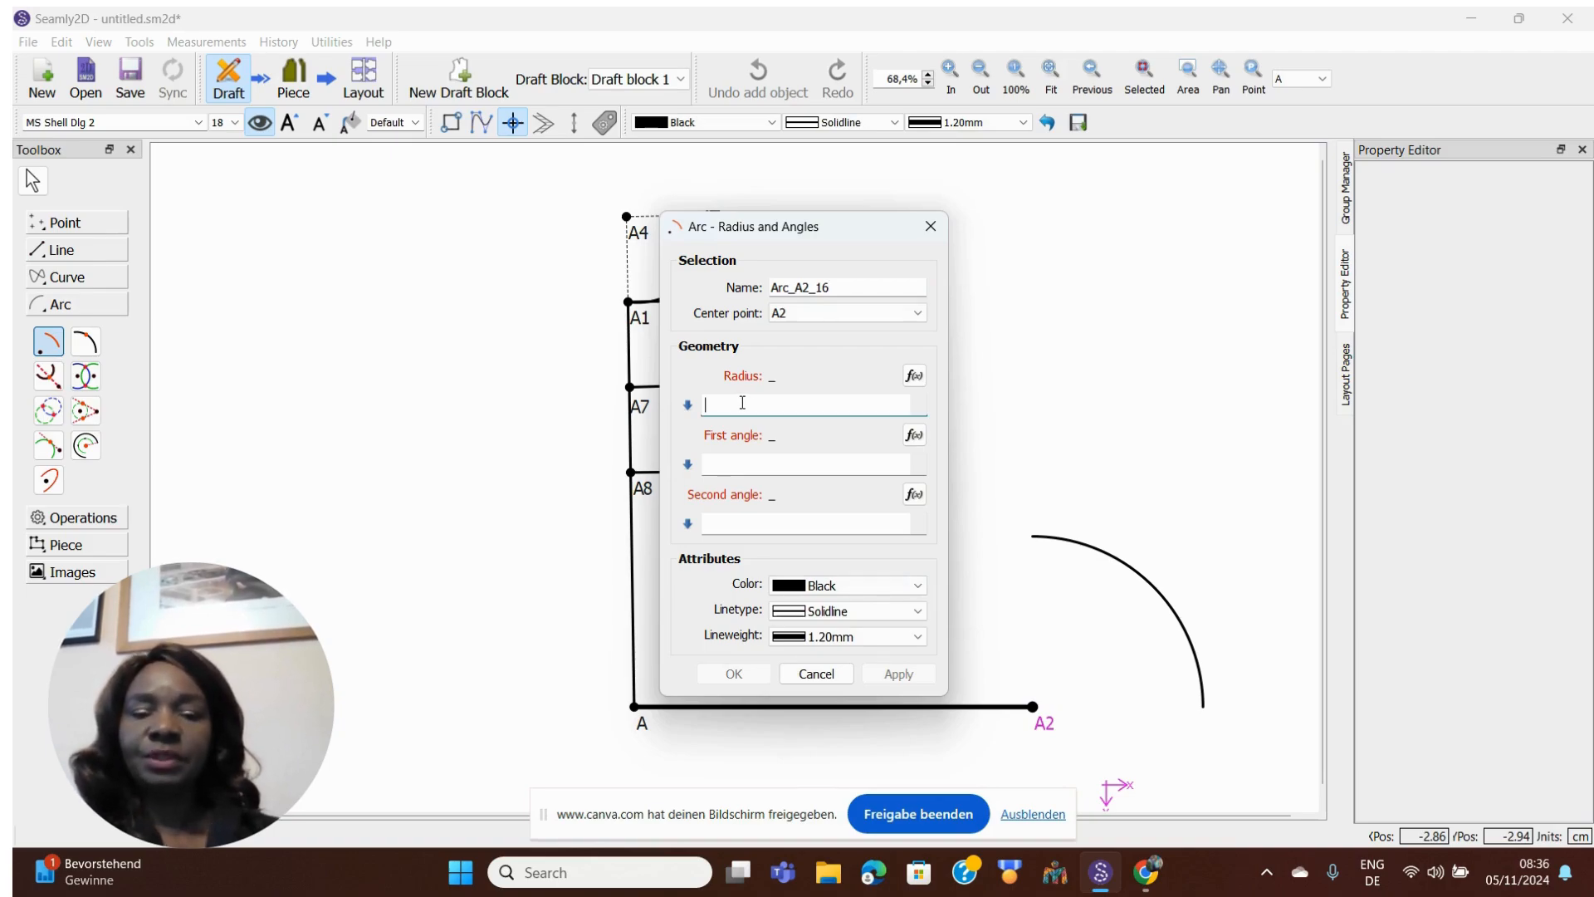
{"action": "type", "text": "0"}
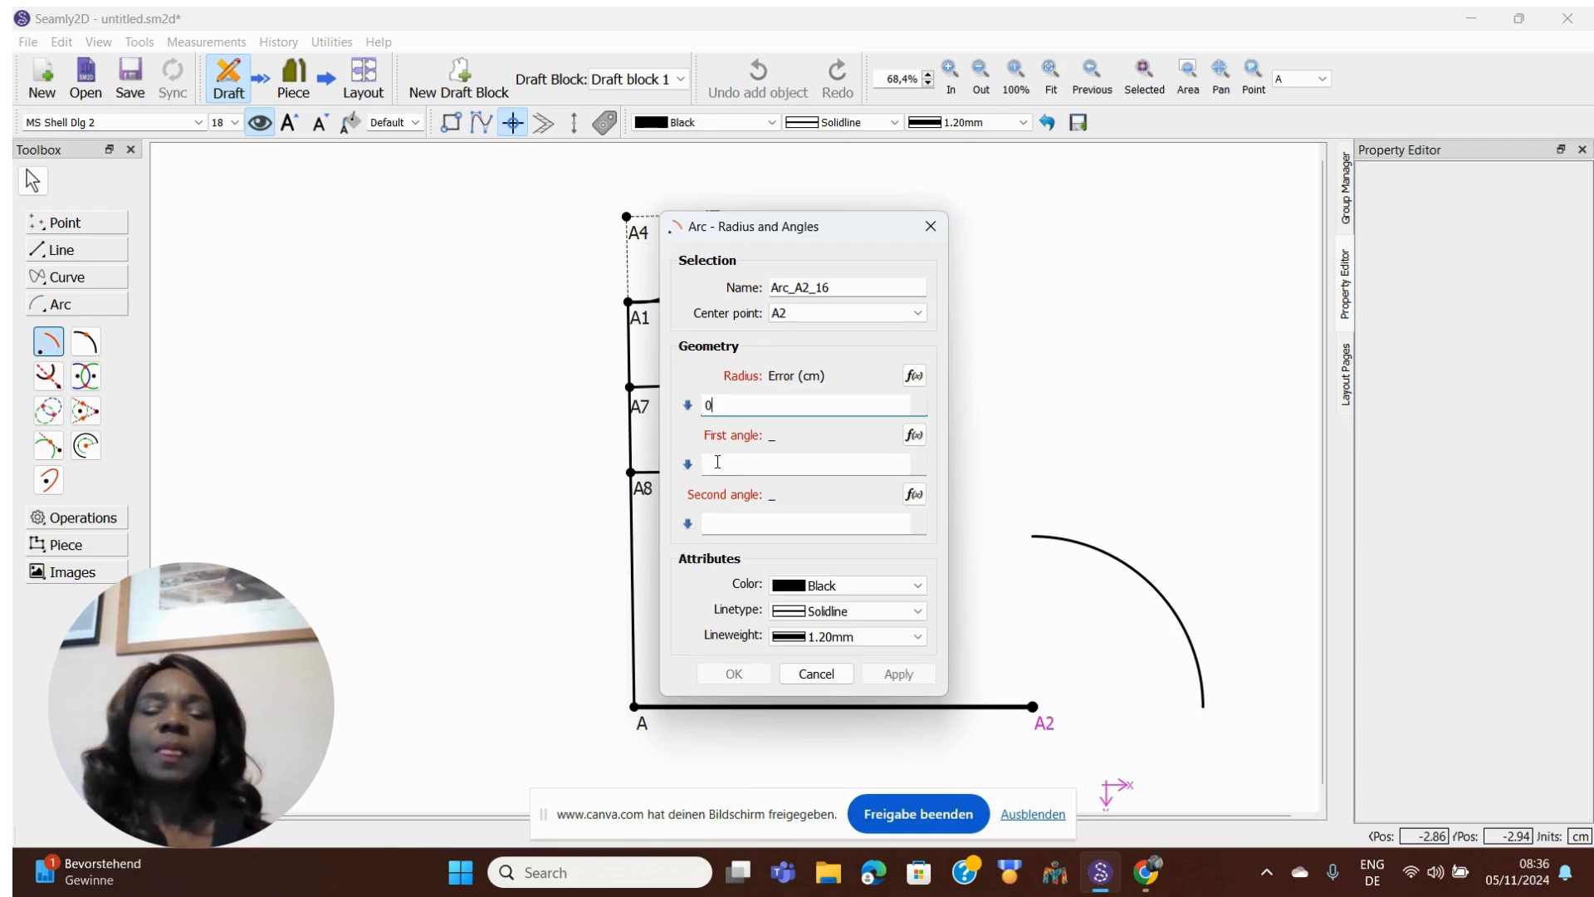
{"action": "left_click", "coordinate": [718, 462]}
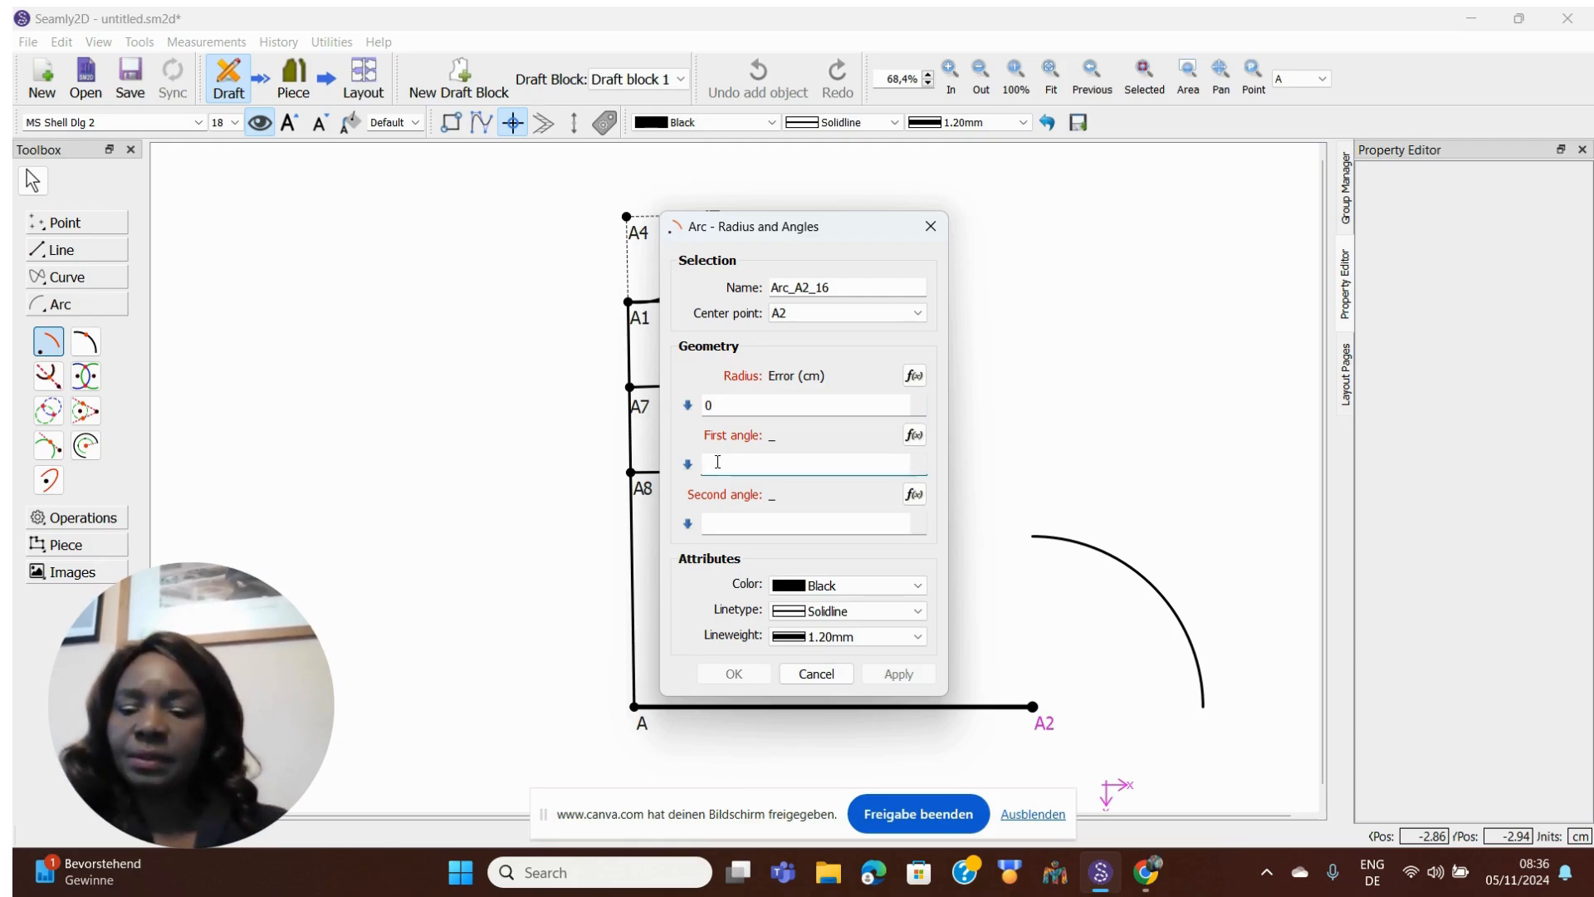
{"action": "type", "text": "3600"}
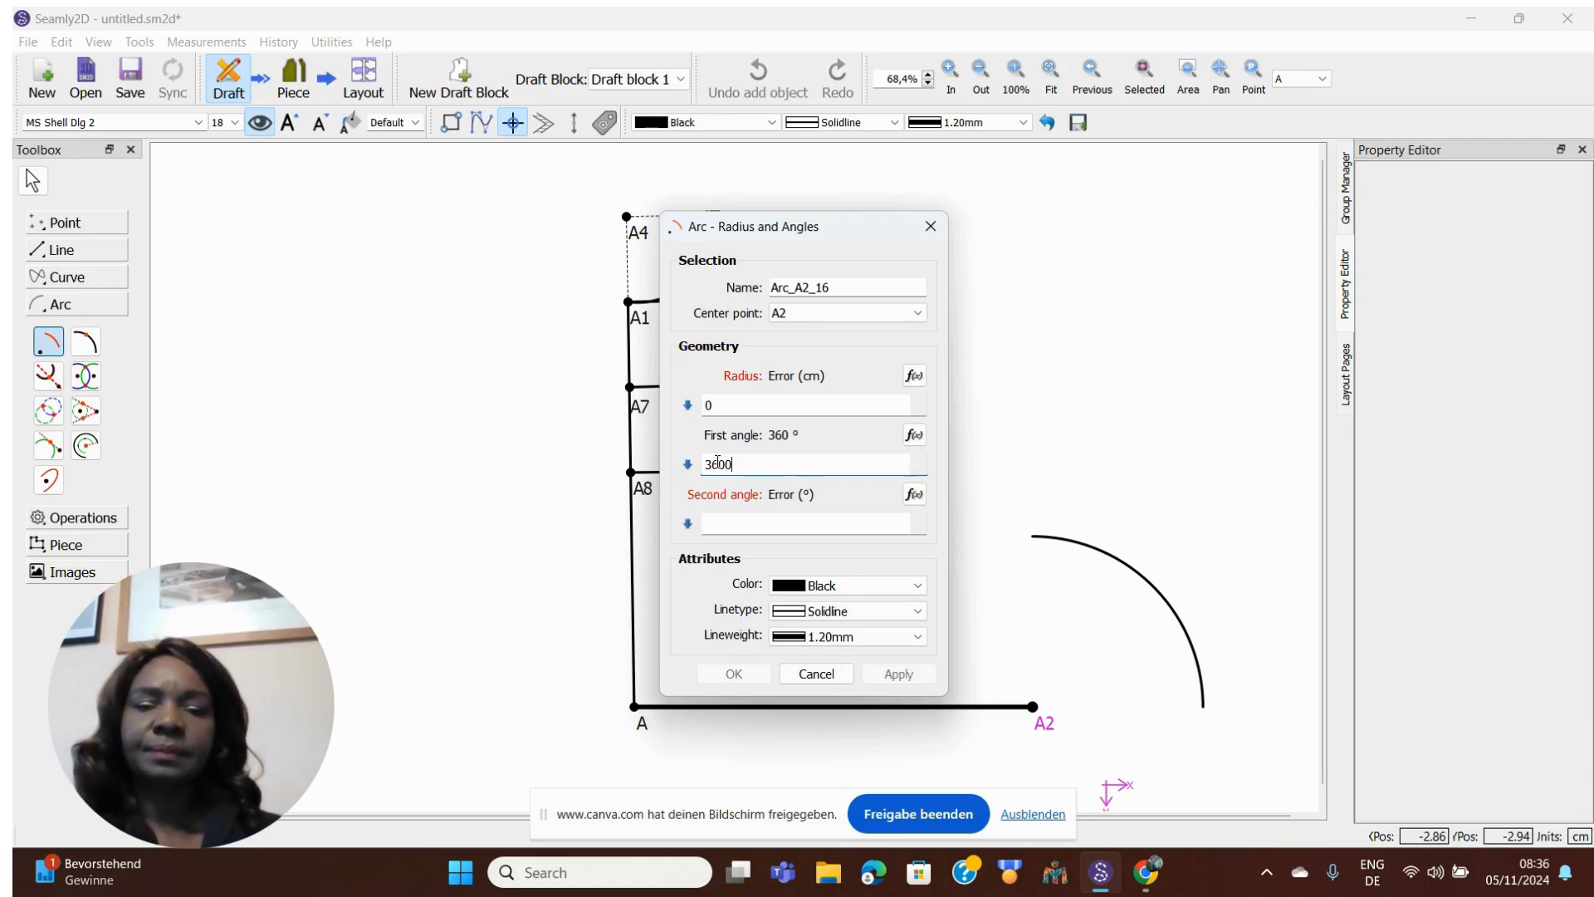
{"action": "key", "text": "BackSpace"}
{"action": "key", "text": "BackSpace"}
{"action": "key", "text": "BackSpace"}
{"action": "key", "text": "BackSpace"}
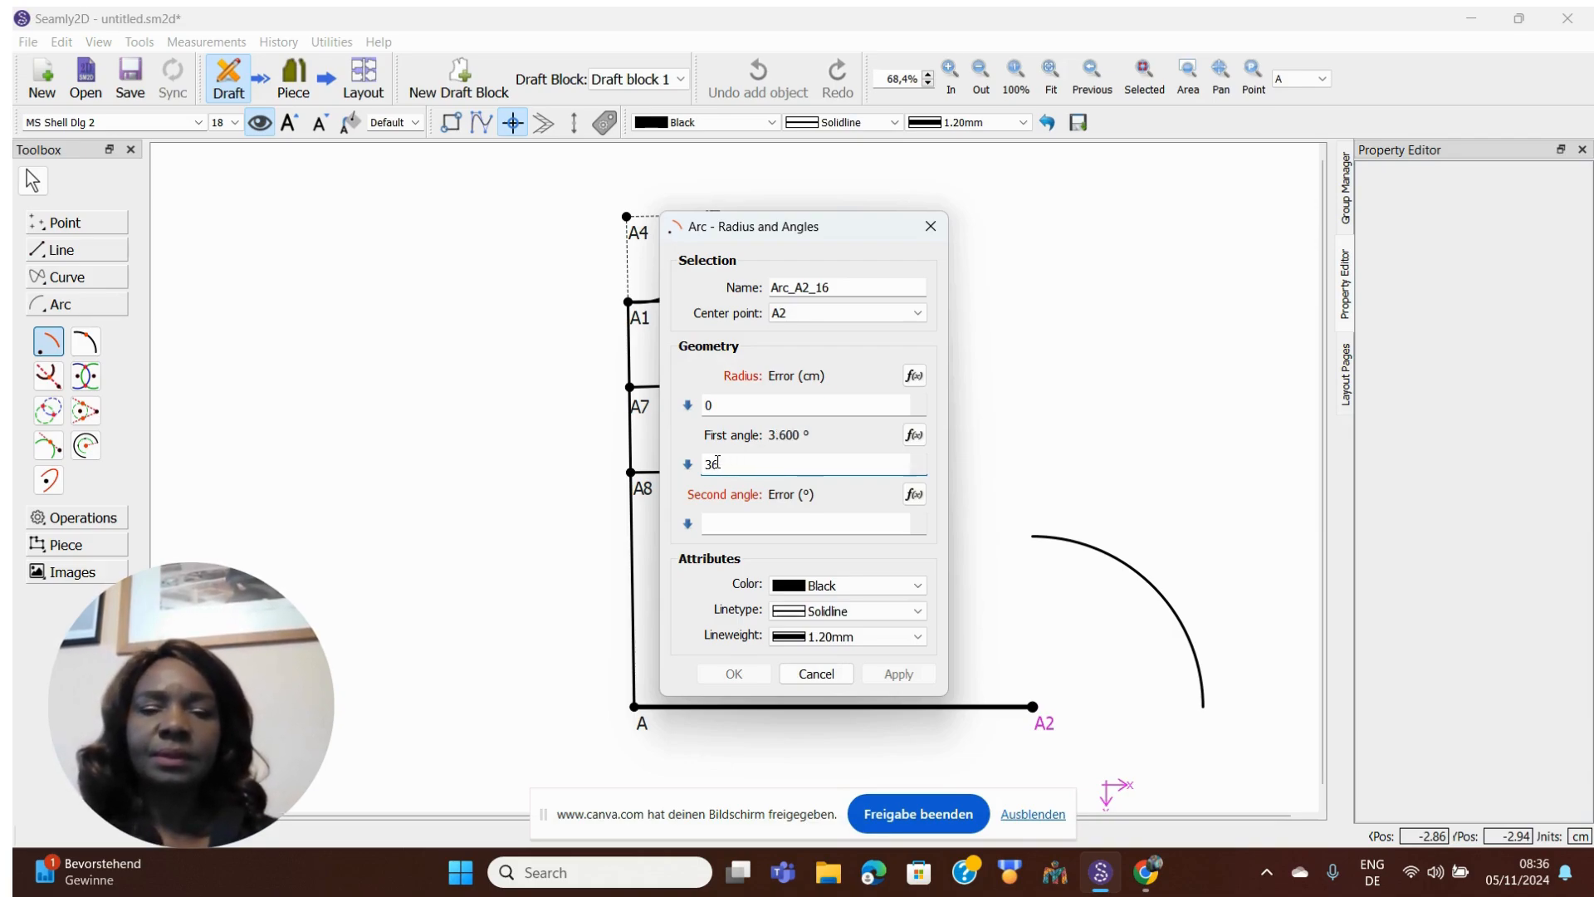
{"action": "left_click", "coordinate": [718, 404]}
{"action": "key", "text": "BackSpace"}
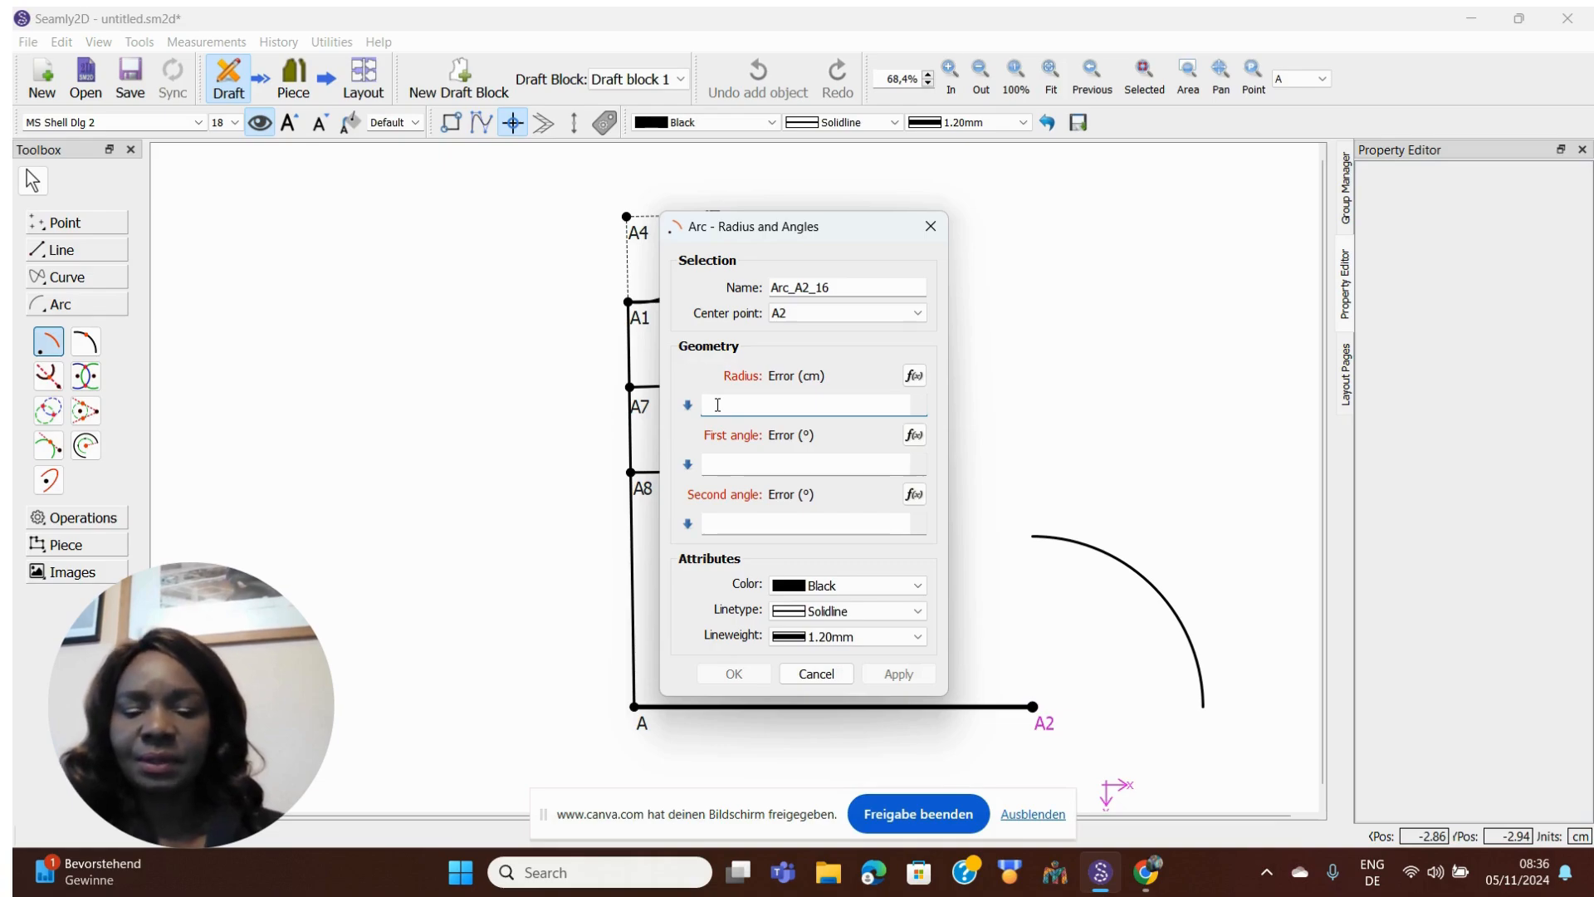
- Create the second arc at A2 with radius 8 cm, first angle 0° and second angle 360°
{"action": "type", "text": "8"}
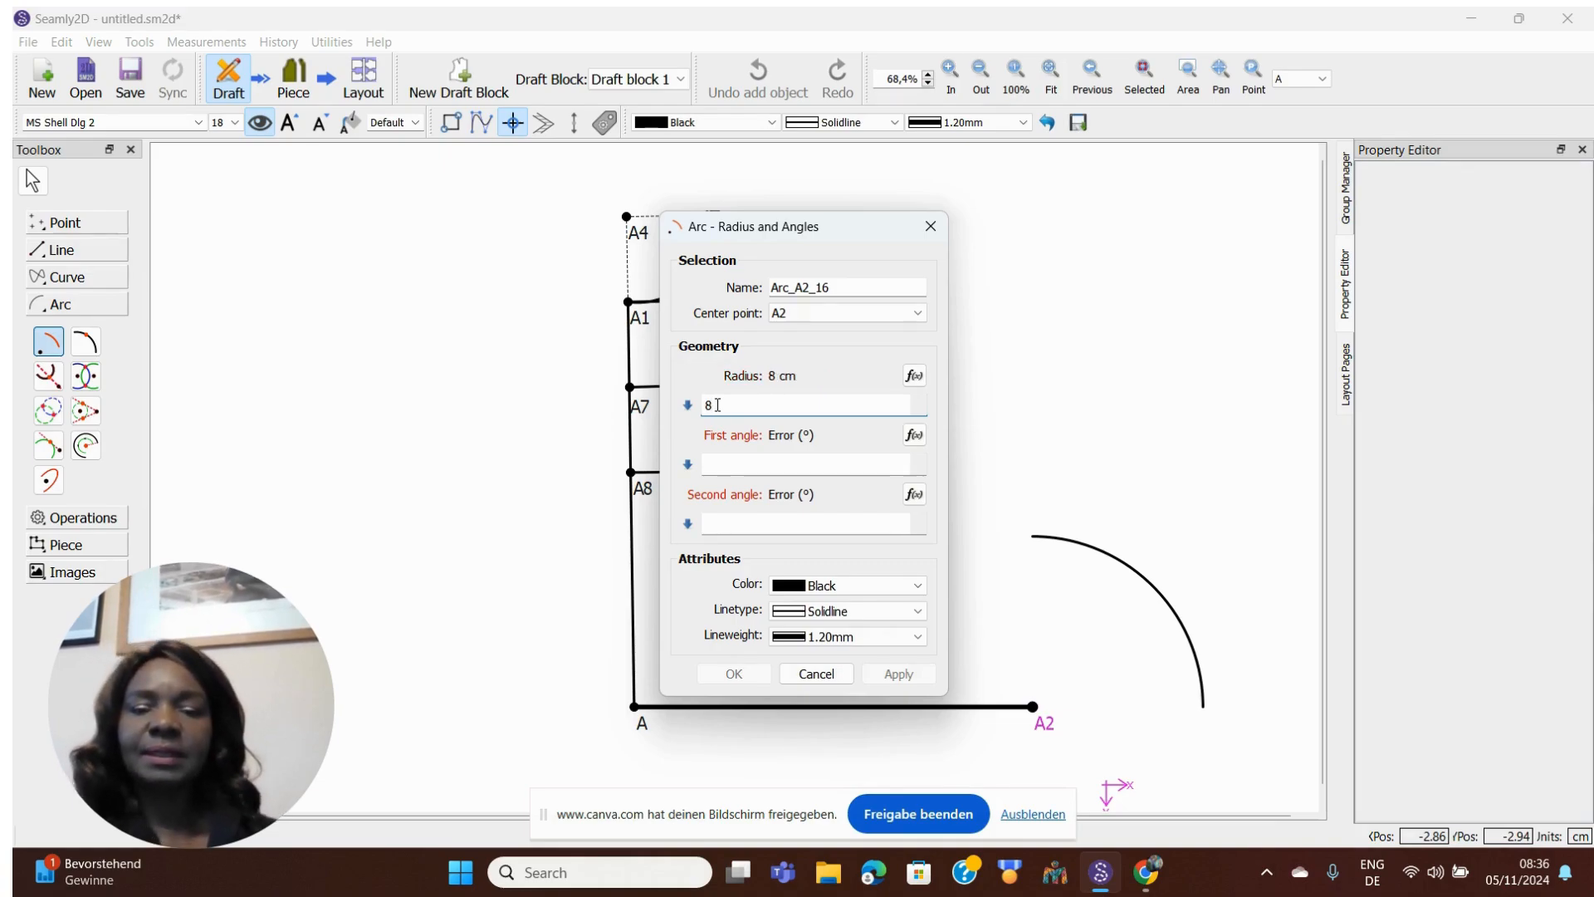
{"action": "left_click", "coordinate": [713, 463]}
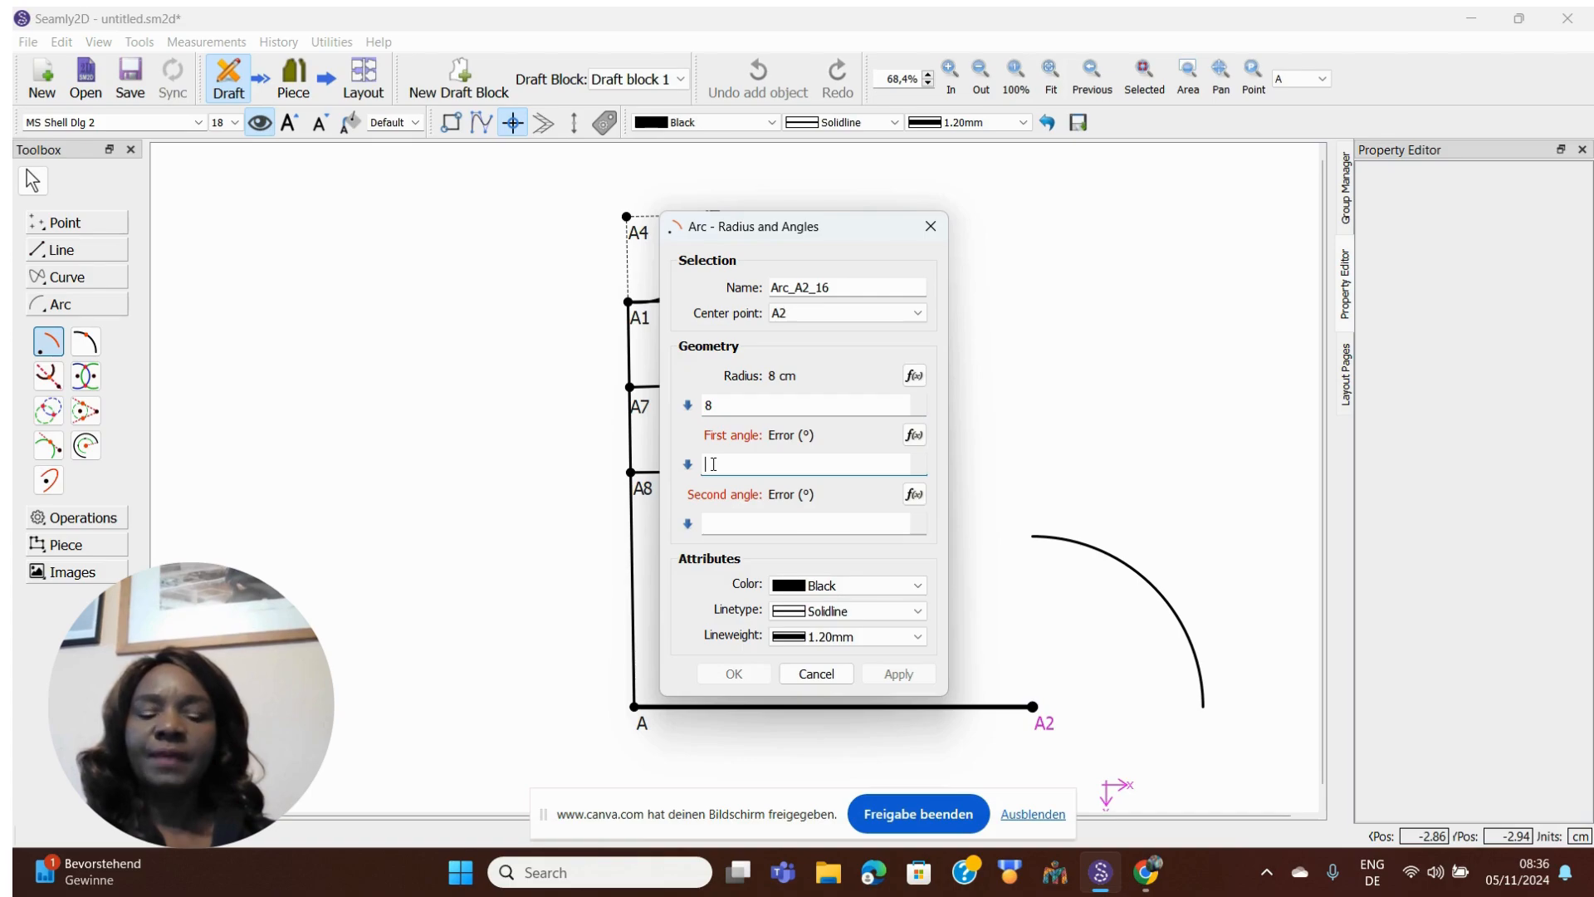
{"action": "type", "text": "0"}
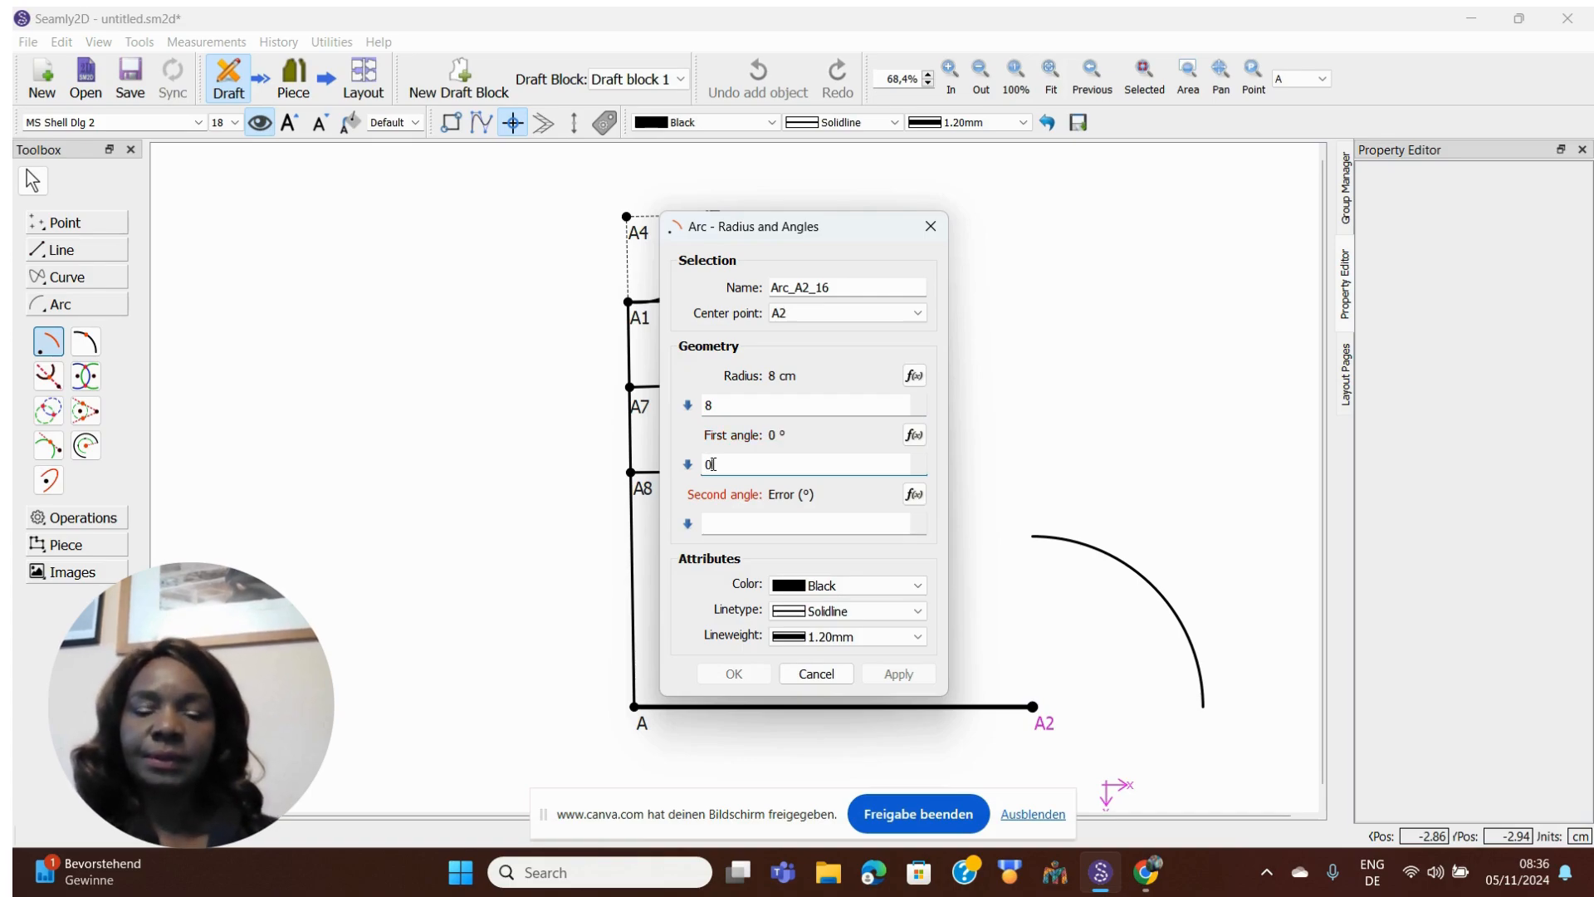
{"action": "left_click", "coordinate": [718, 522]}
{"action": "type", "text": "360"}
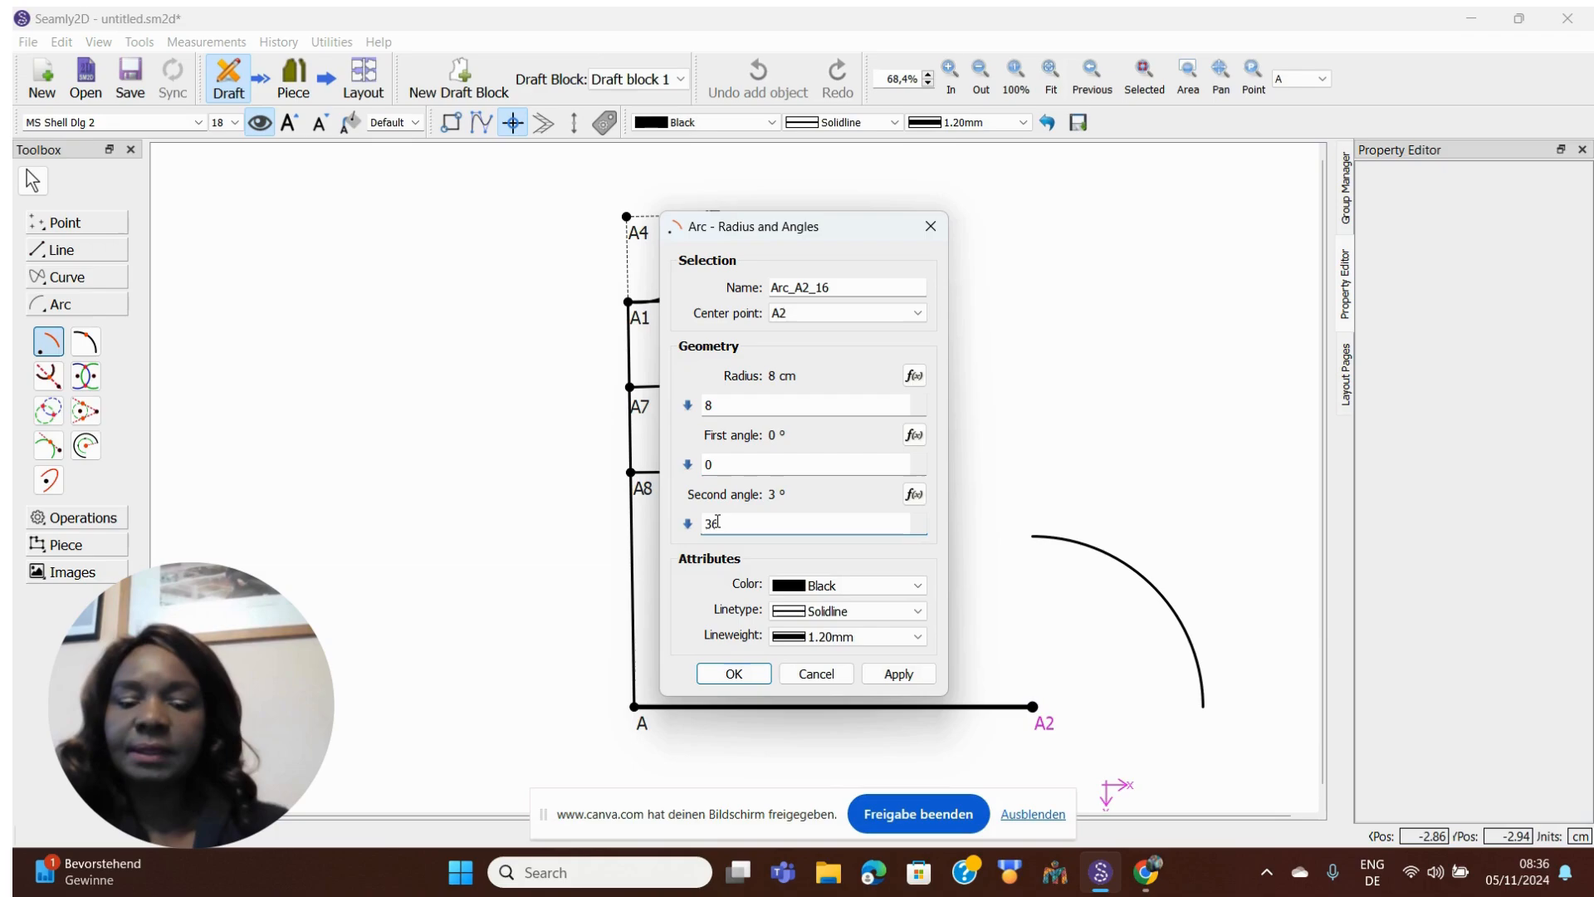
{"action": "left_click", "coordinate": [733, 673]}
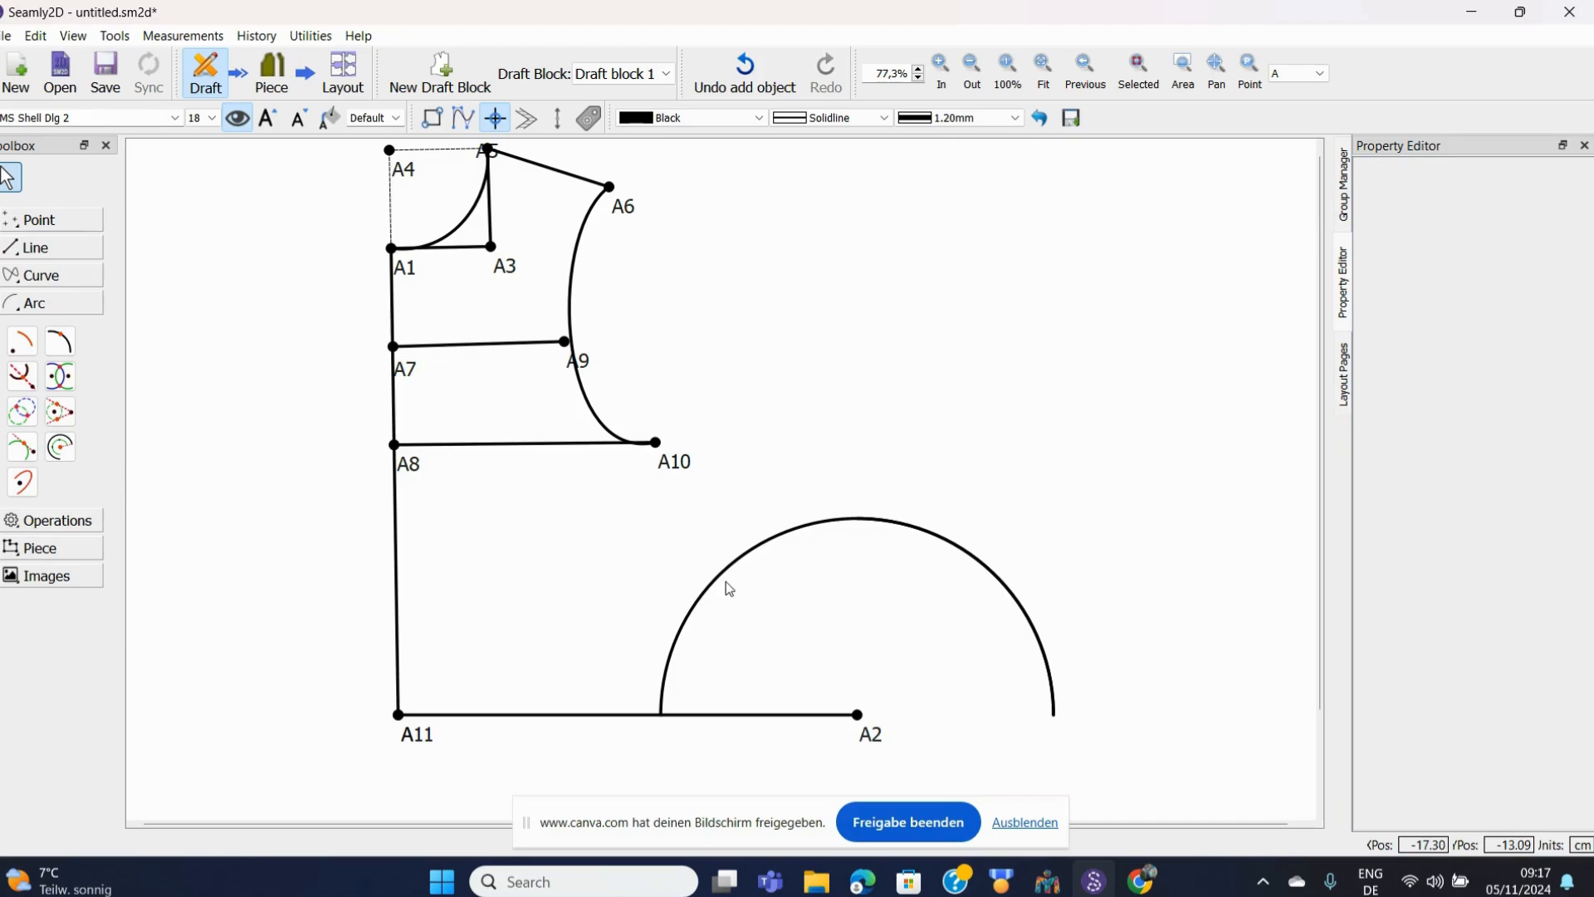
- Review the radius and angle properties of the semicircular arc centred on A2 and close them
{"action": "left_click", "coordinate": [773, 548]}
{"action": "right_click", "coordinate": [773, 548]}
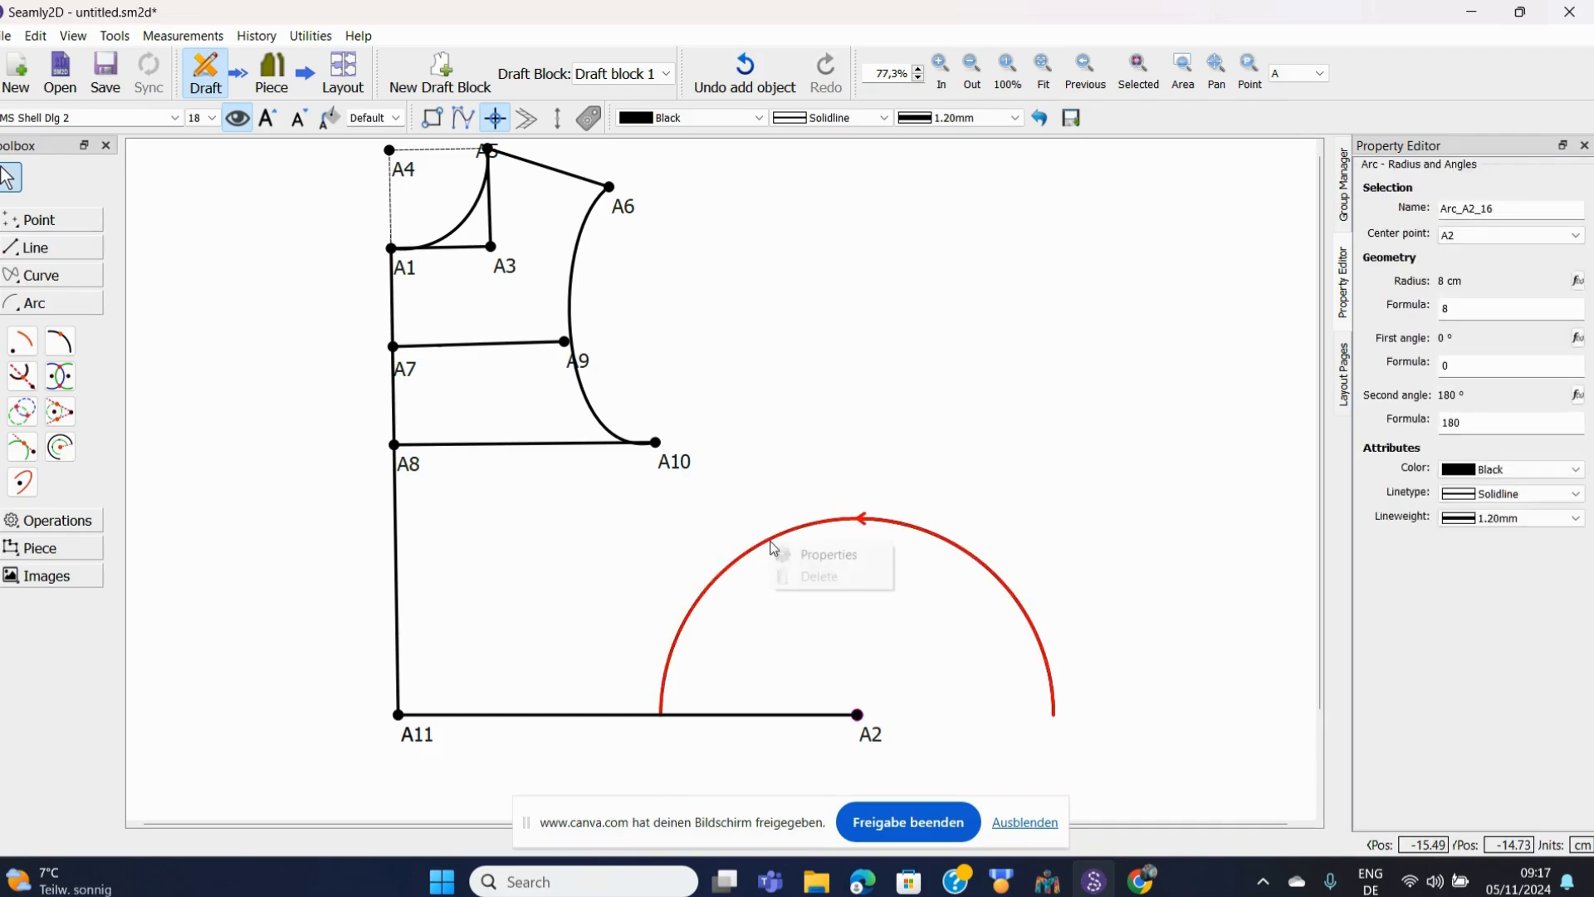
{"action": "left_click", "coordinate": [832, 552]}
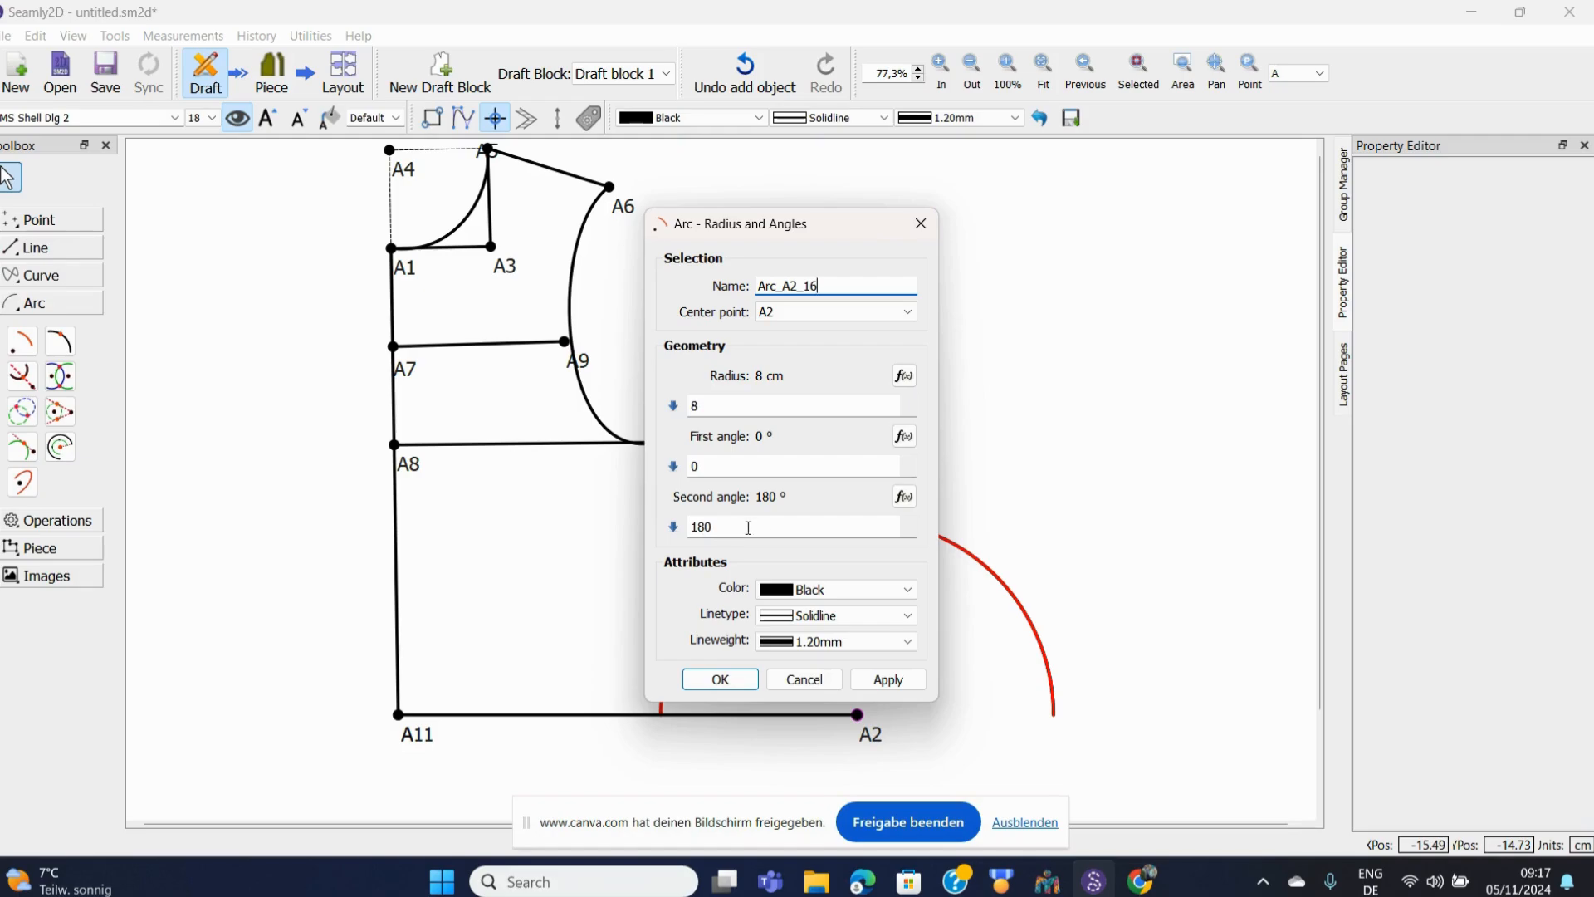
{"action": "left_click", "coordinate": [923, 236]}
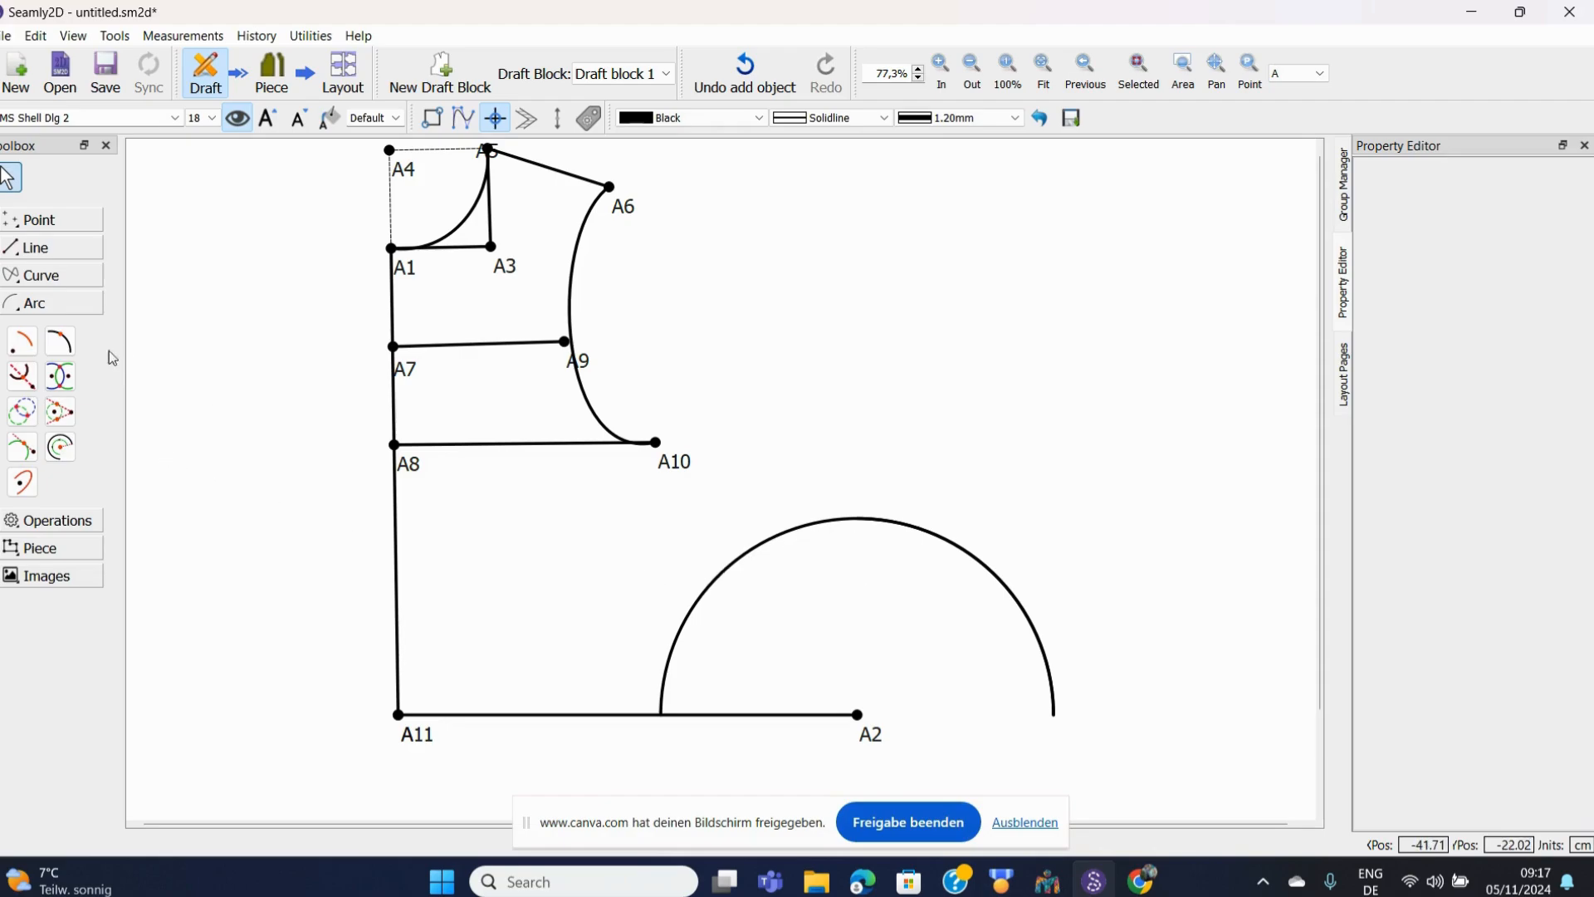
- Add a point on the arc centred on A2, 5 cm forward from the arc's start point
{"action": "left_click", "coordinate": [60, 342]}
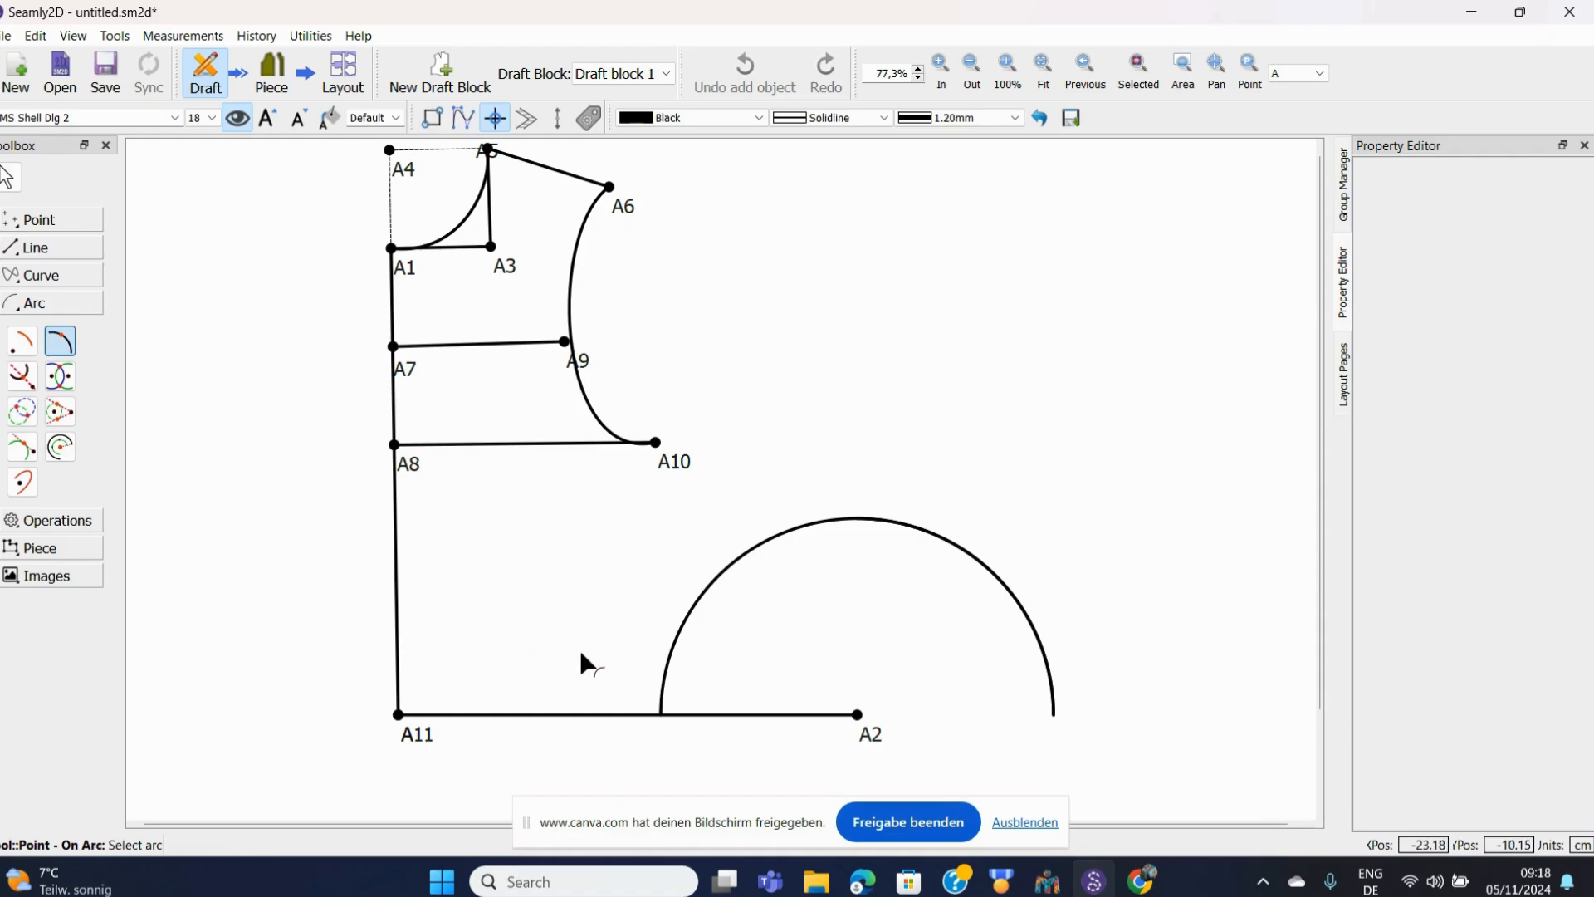
{"action": "left_click", "coordinate": [729, 566]}
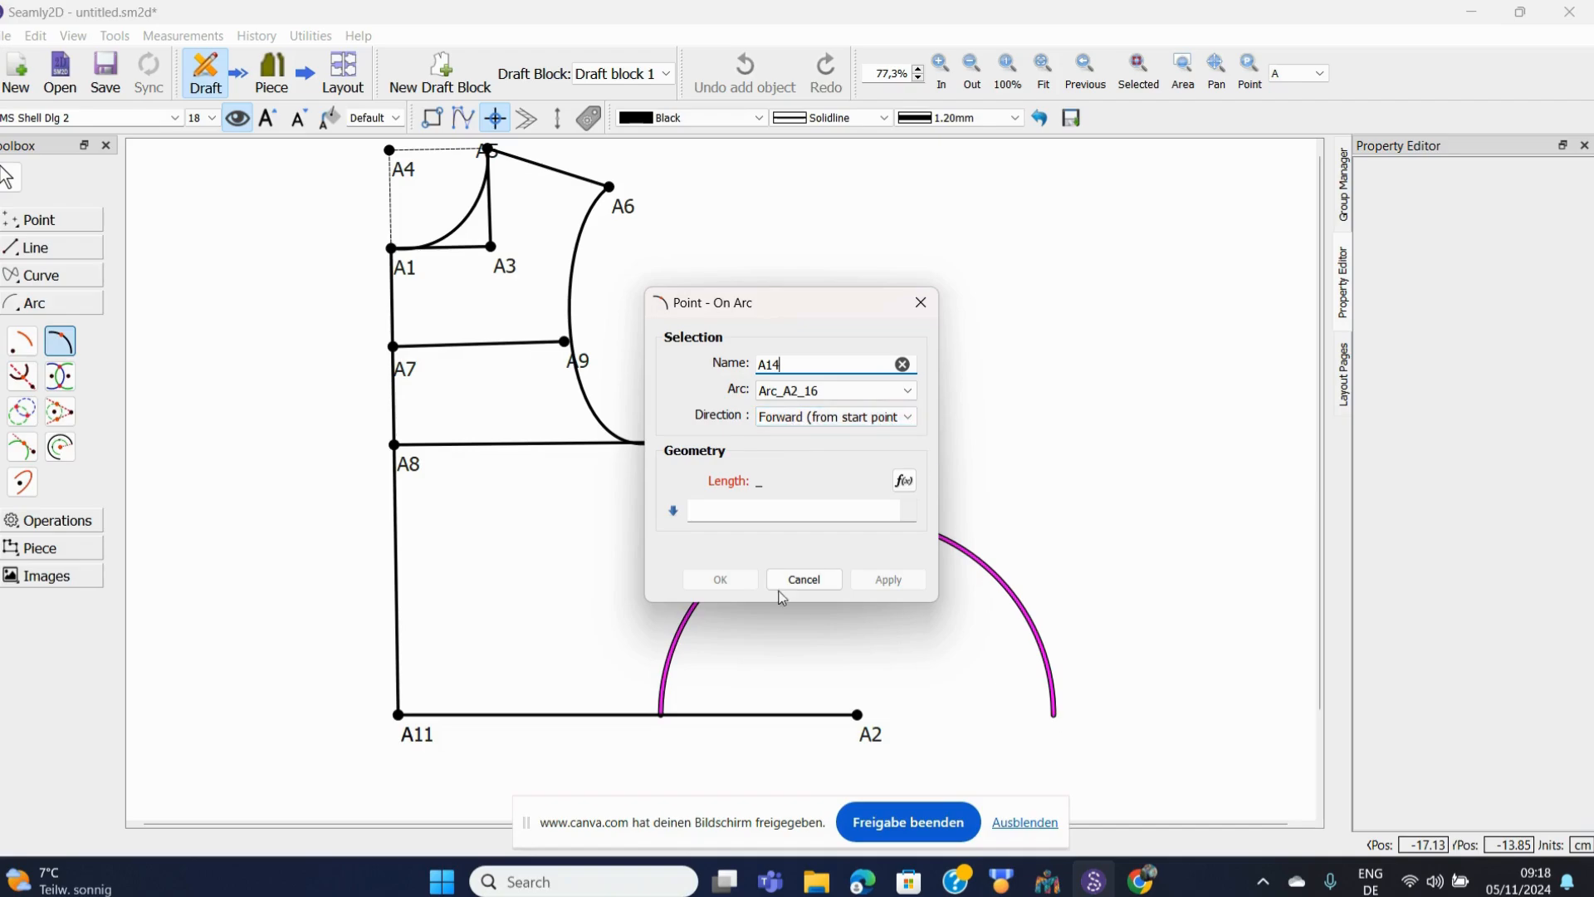
{"action": "left_click", "coordinate": [704, 510]}
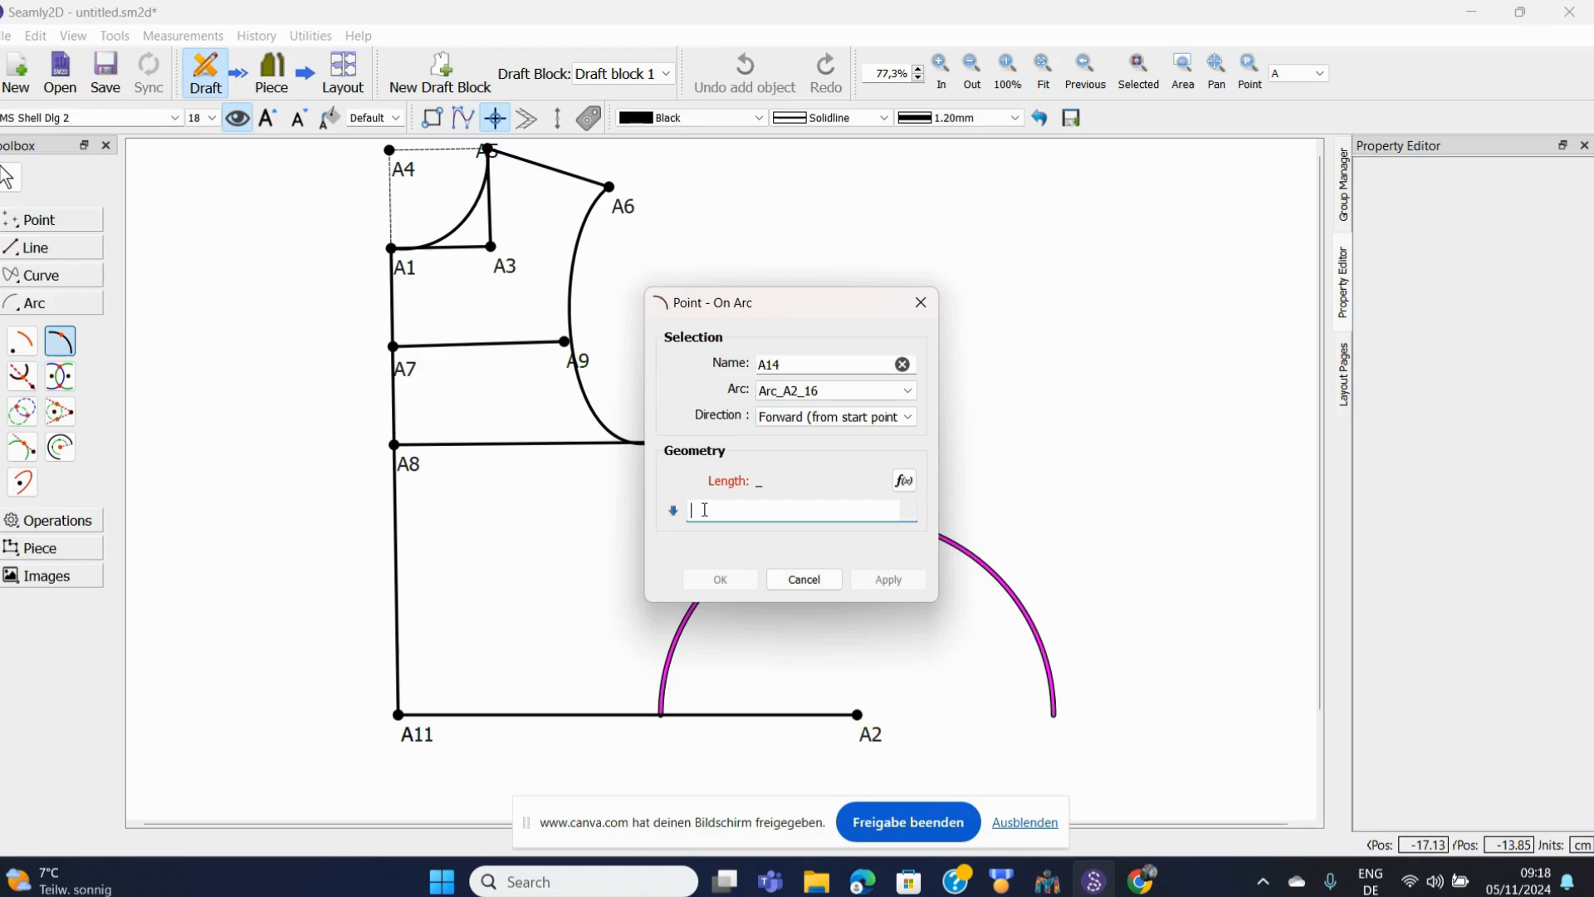
{"action": "type", "text": "5"}
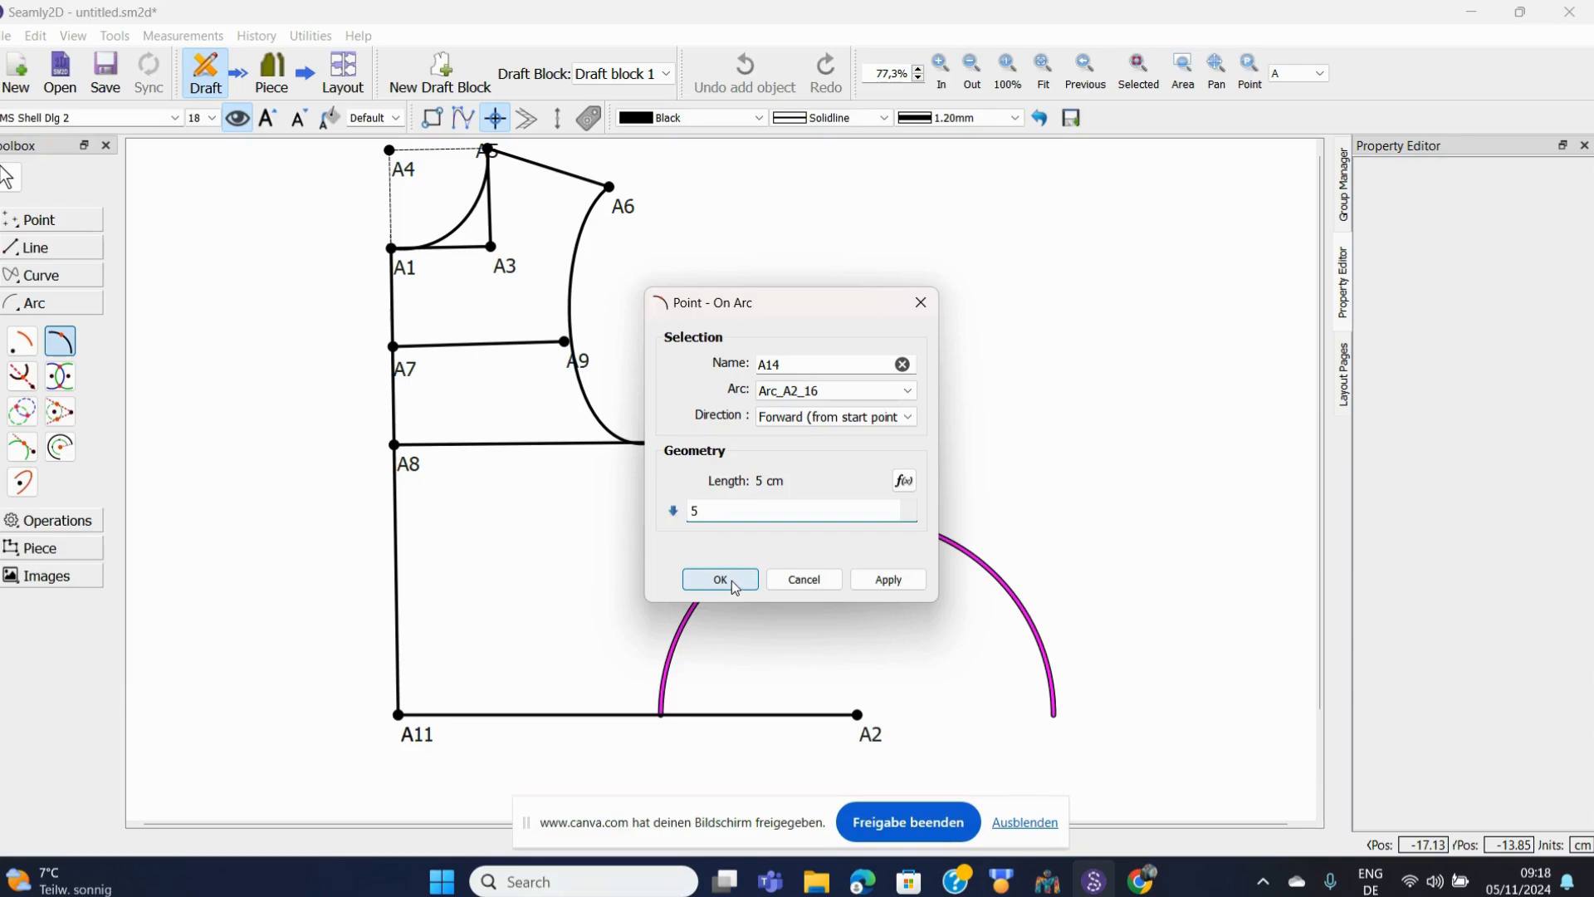
{"action": "left_click", "coordinate": [734, 583]}
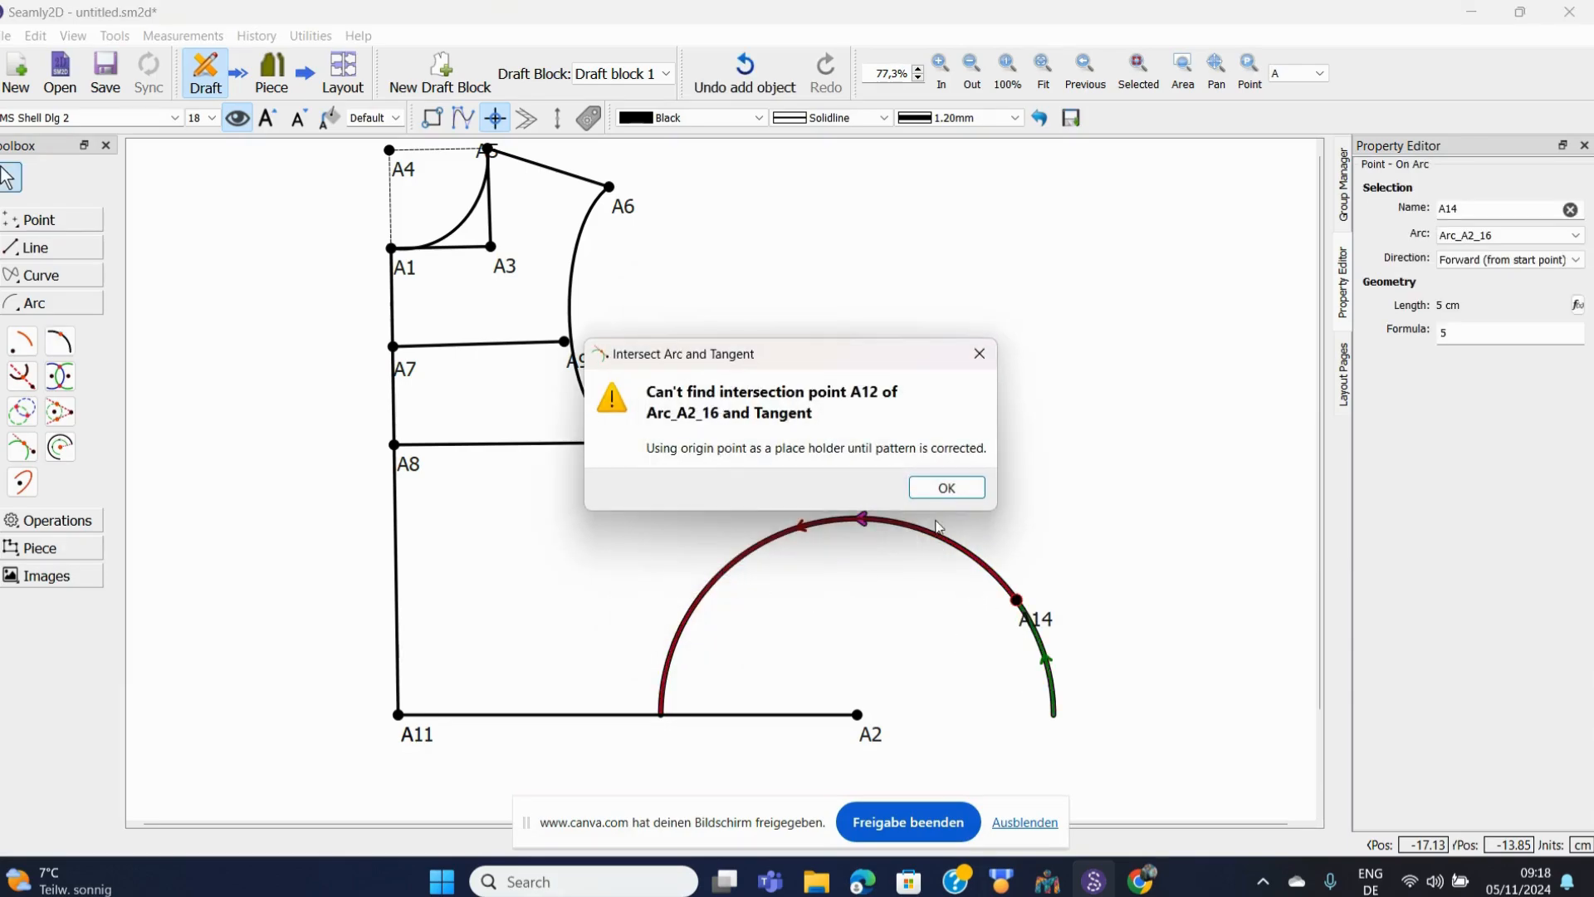
{"action": "left_click", "coordinate": [947, 487]}
{"action": "left_click", "coordinate": [980, 355]}
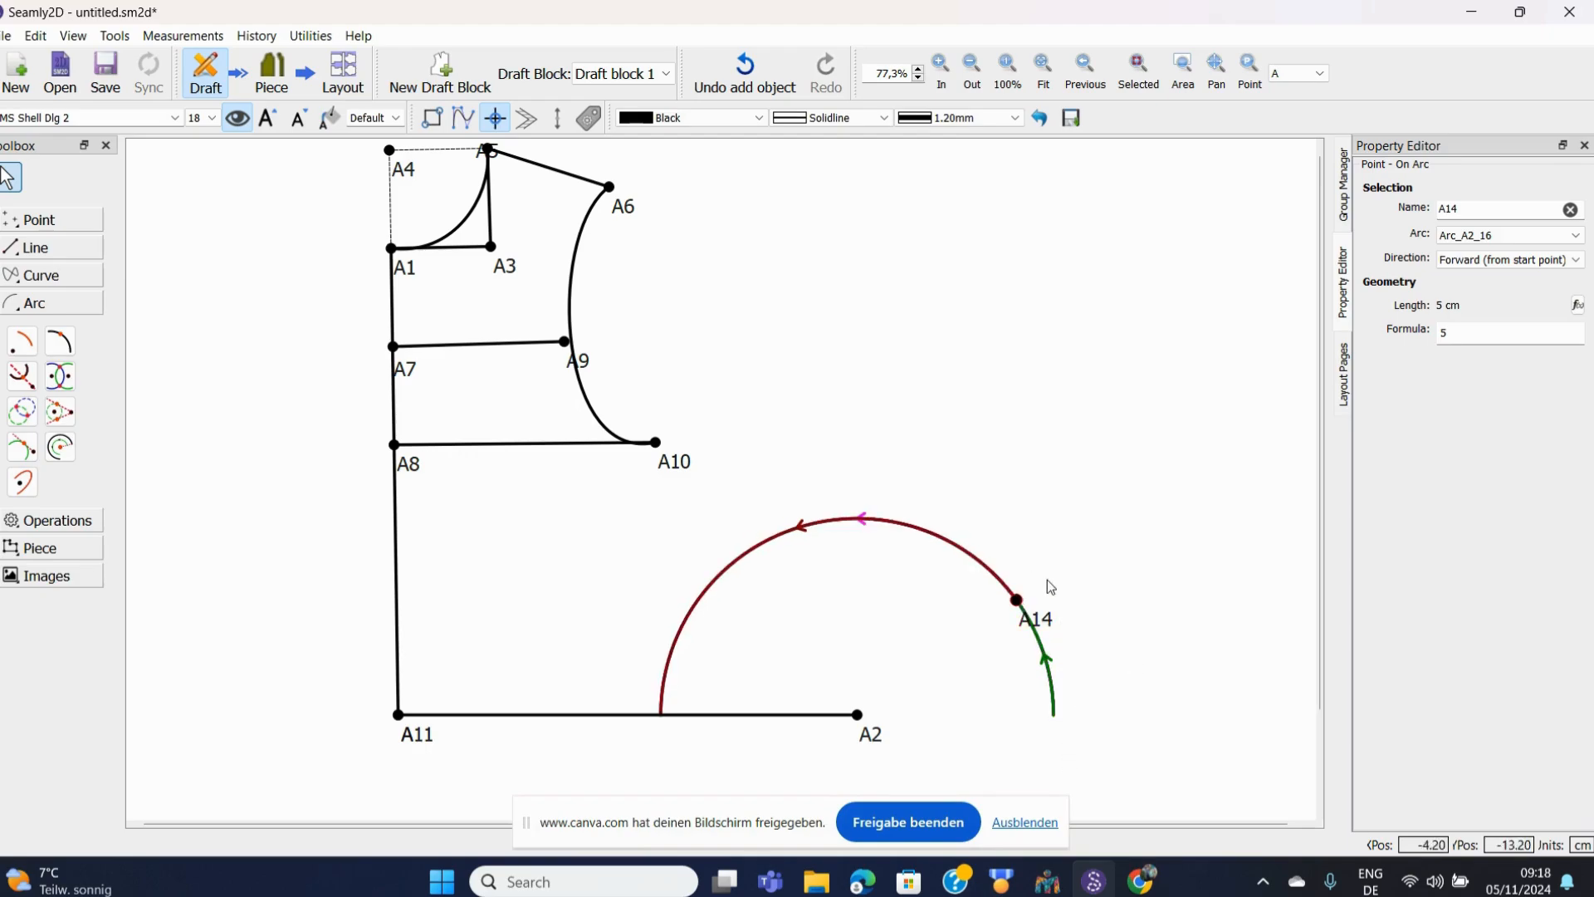
- Review the arc, direction and length properties of point A14 and close them without changes
{"action": "left_click", "coordinate": [1047, 628]}
{"action": "right_click", "coordinate": [1048, 627]}
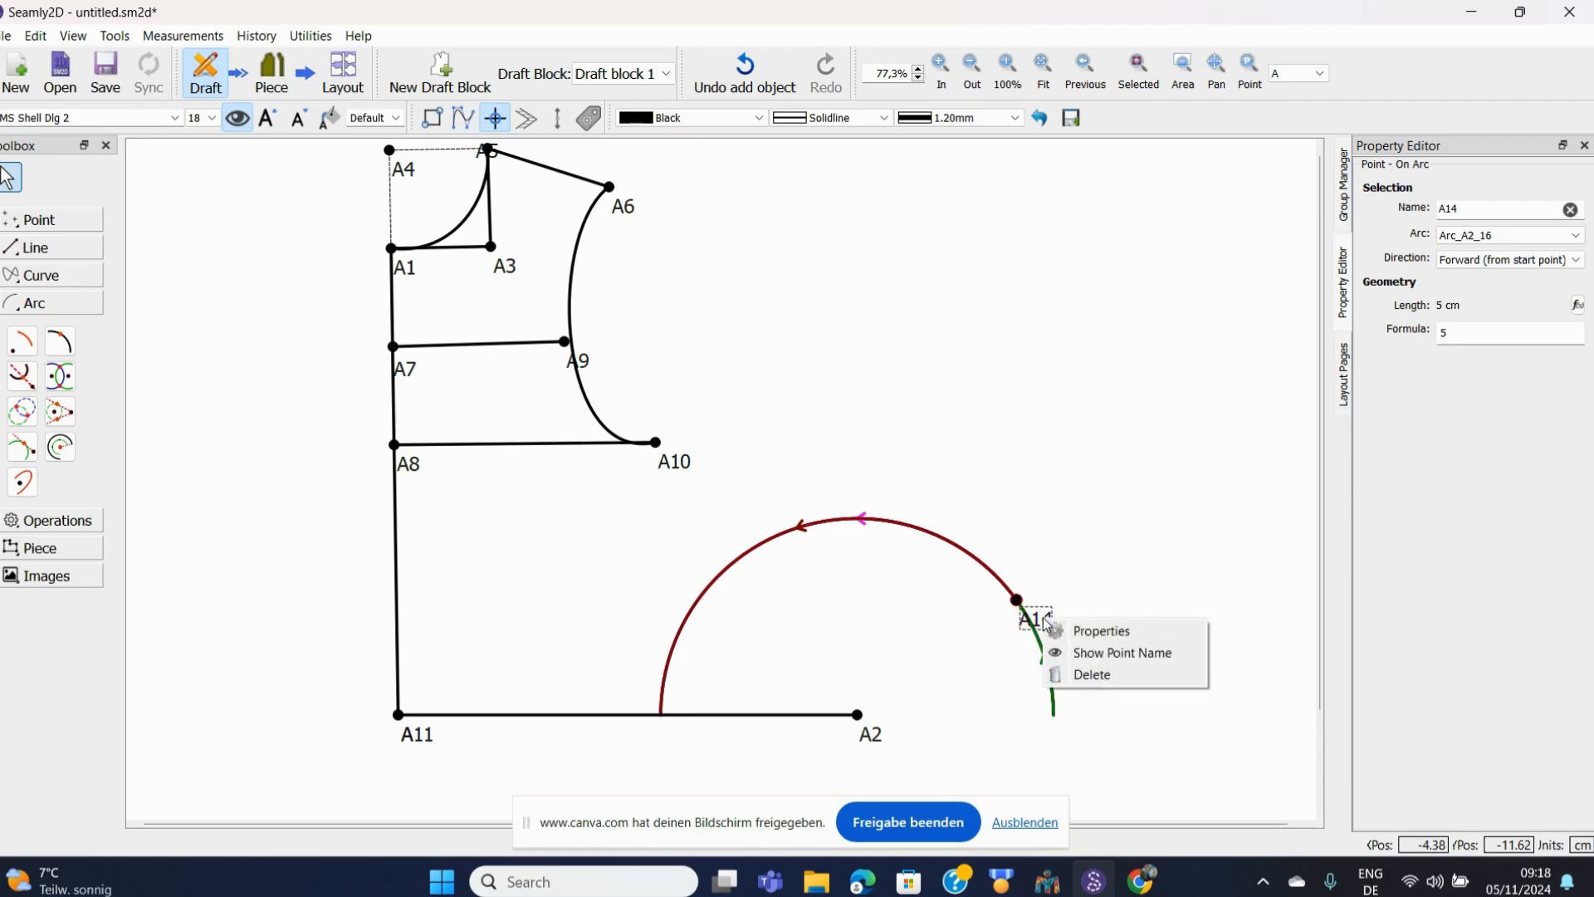
{"action": "left_click", "coordinate": [1101, 633]}
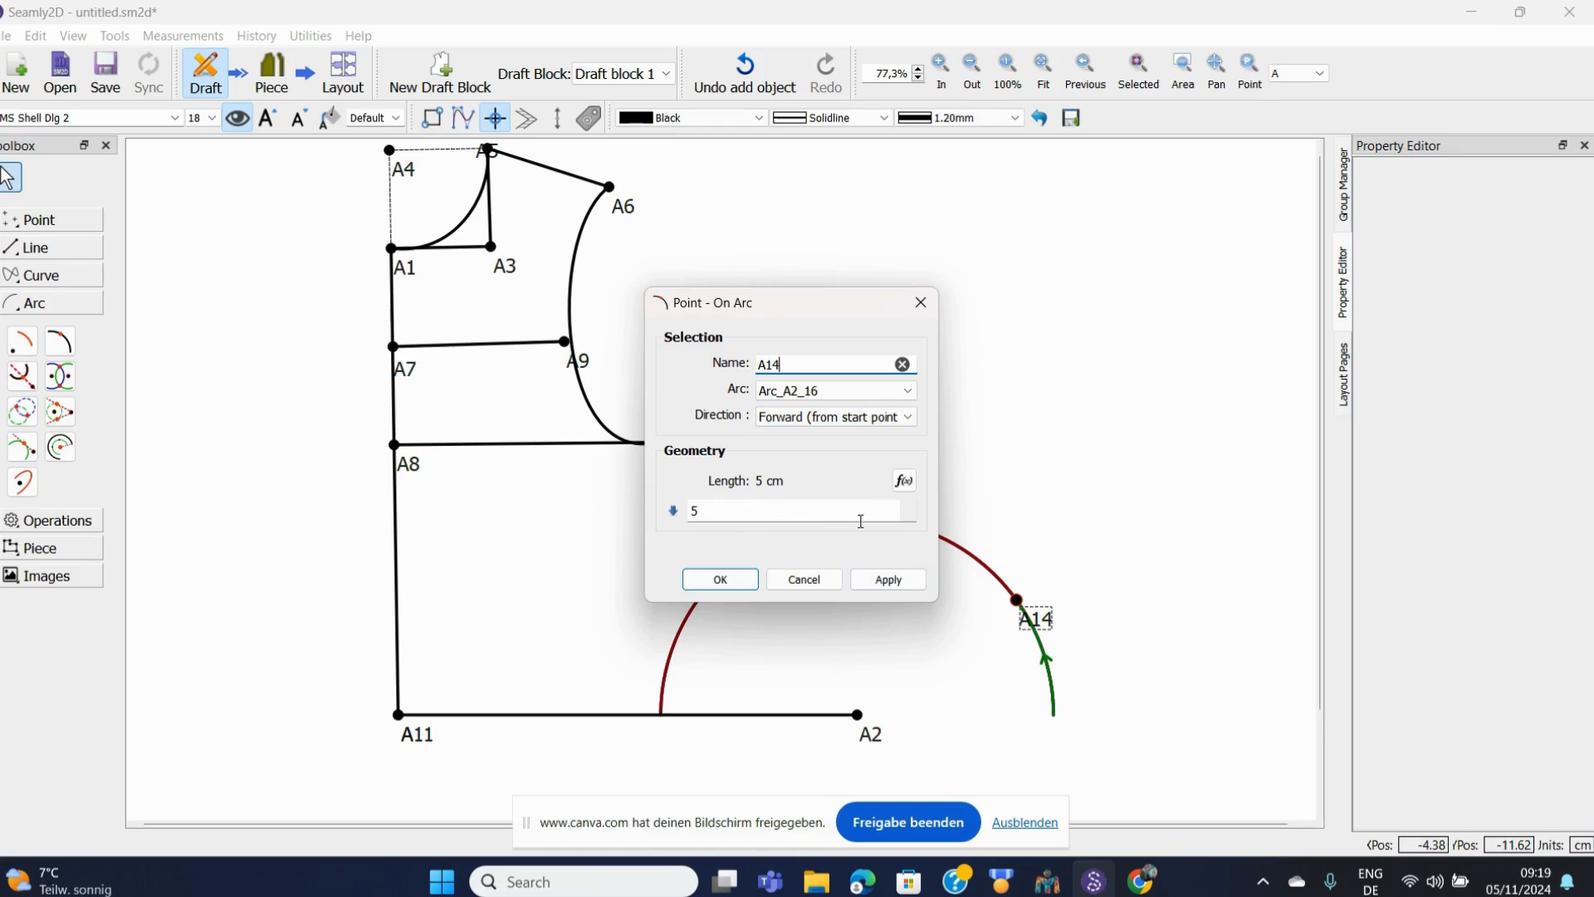
{"action": "left_click", "coordinate": [917, 310]}
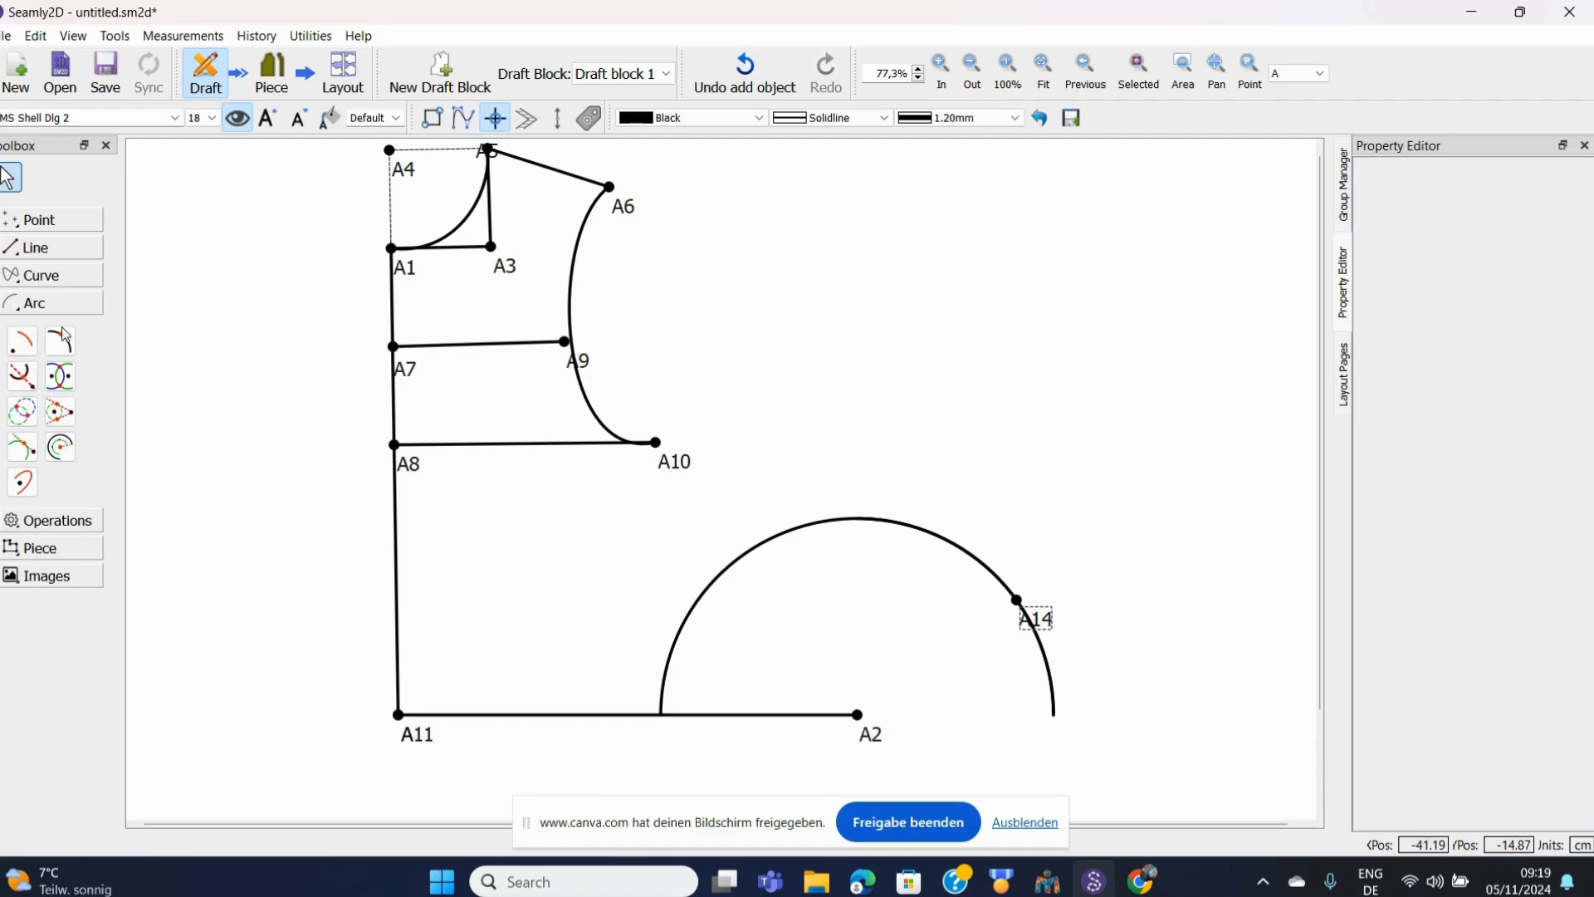
- Add the point where the arc centred on A2 meets an axis through A2 at about 135°
{"action": "left_click", "coordinate": [23, 376]}
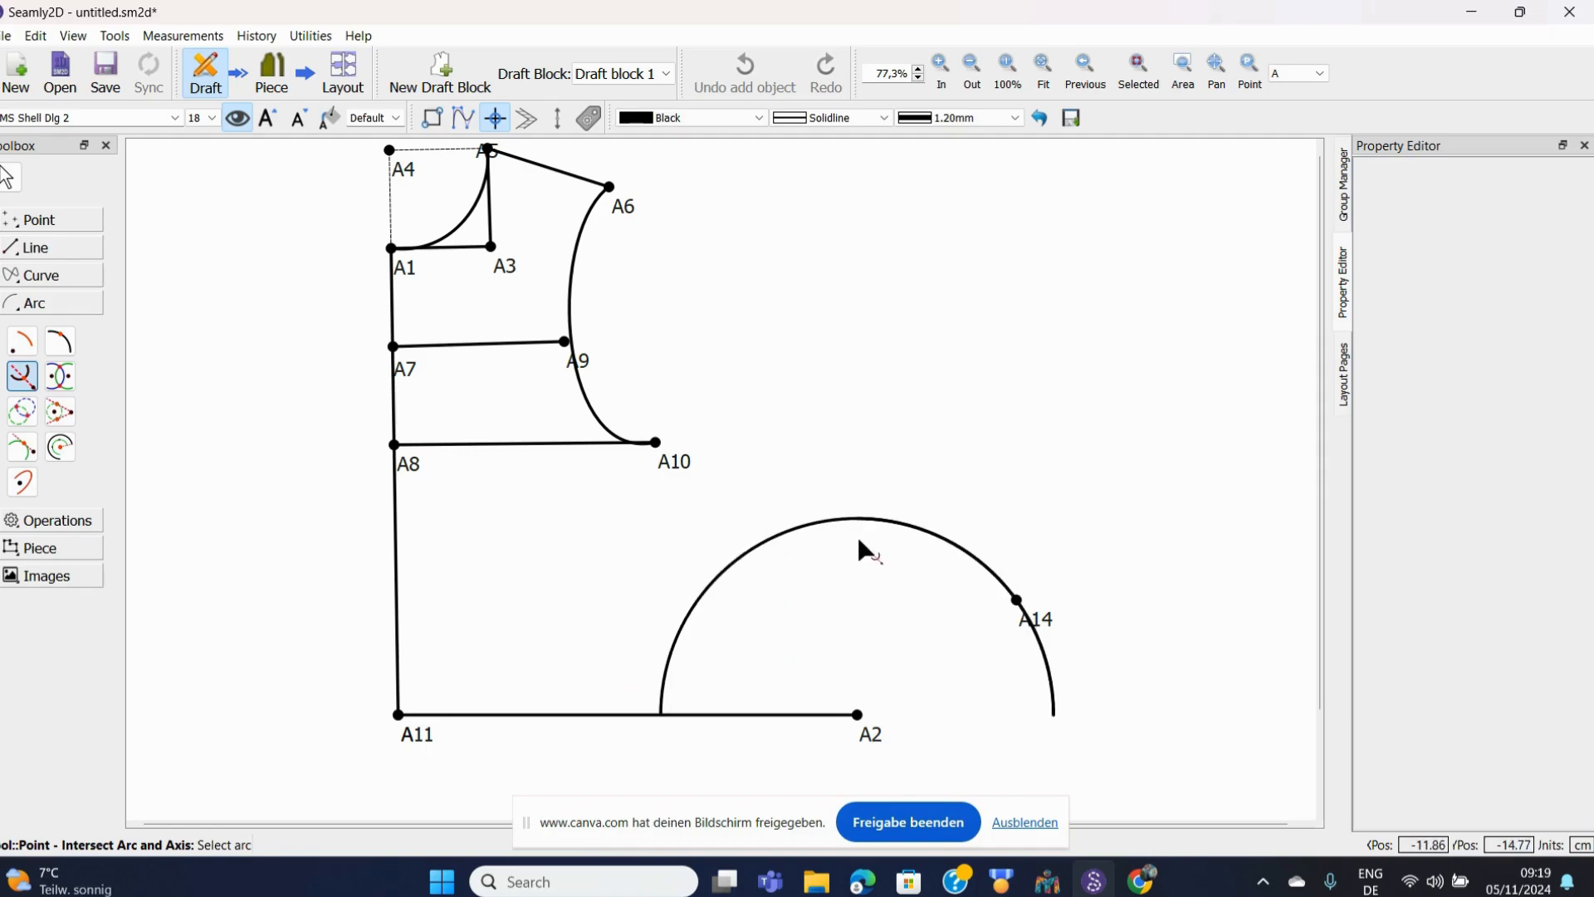
{"action": "left_click", "coordinate": [834, 529]}
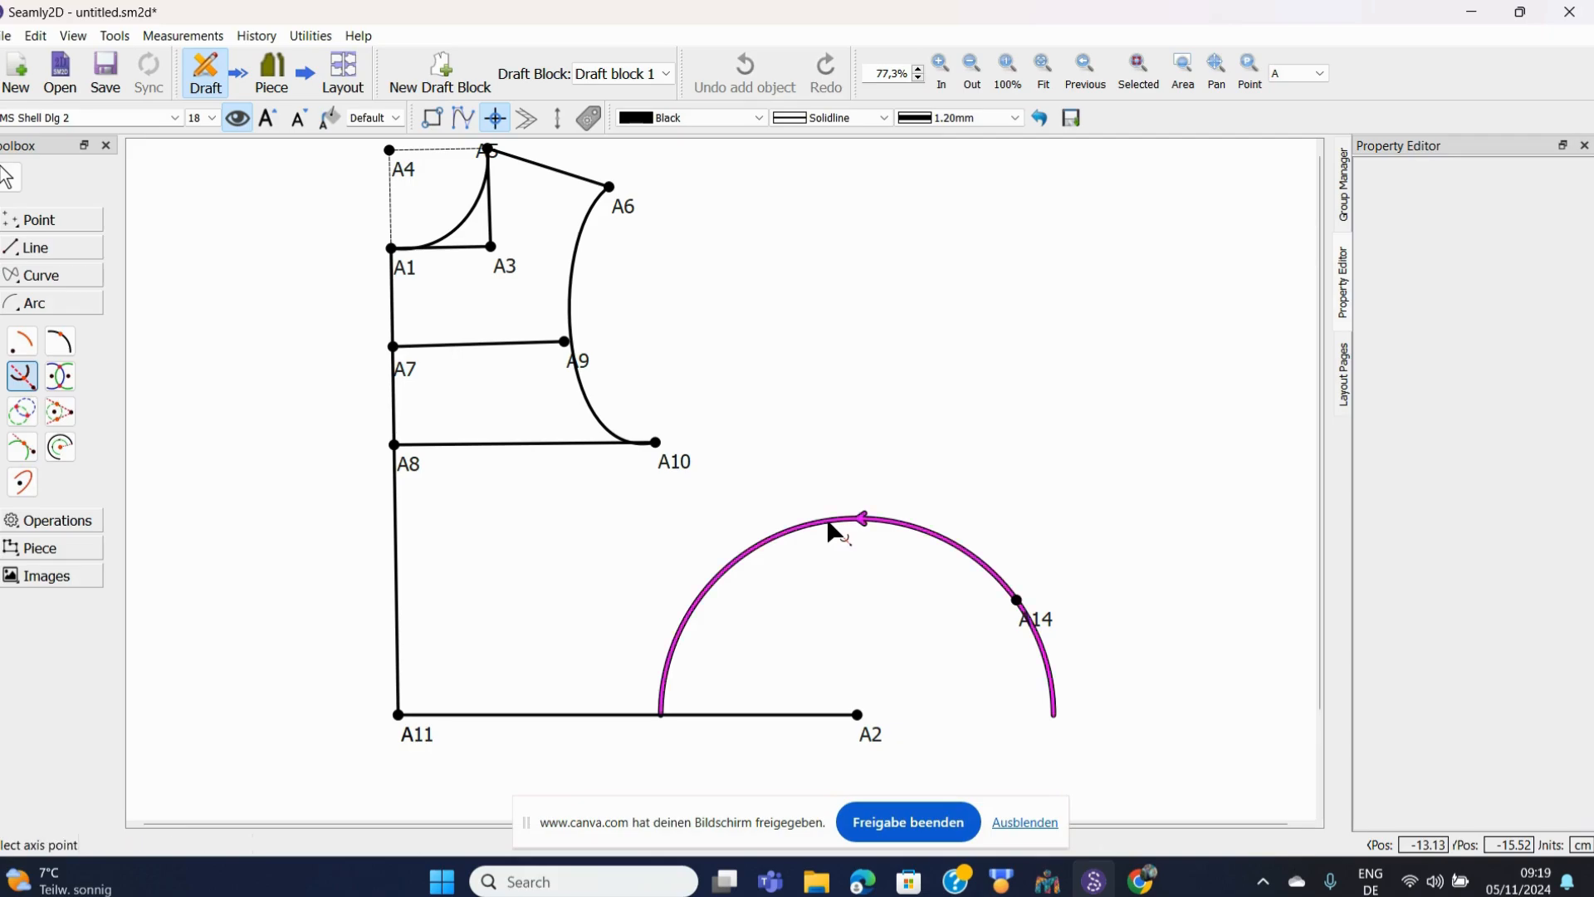
{"action": "left_click", "coordinate": [871, 730]}
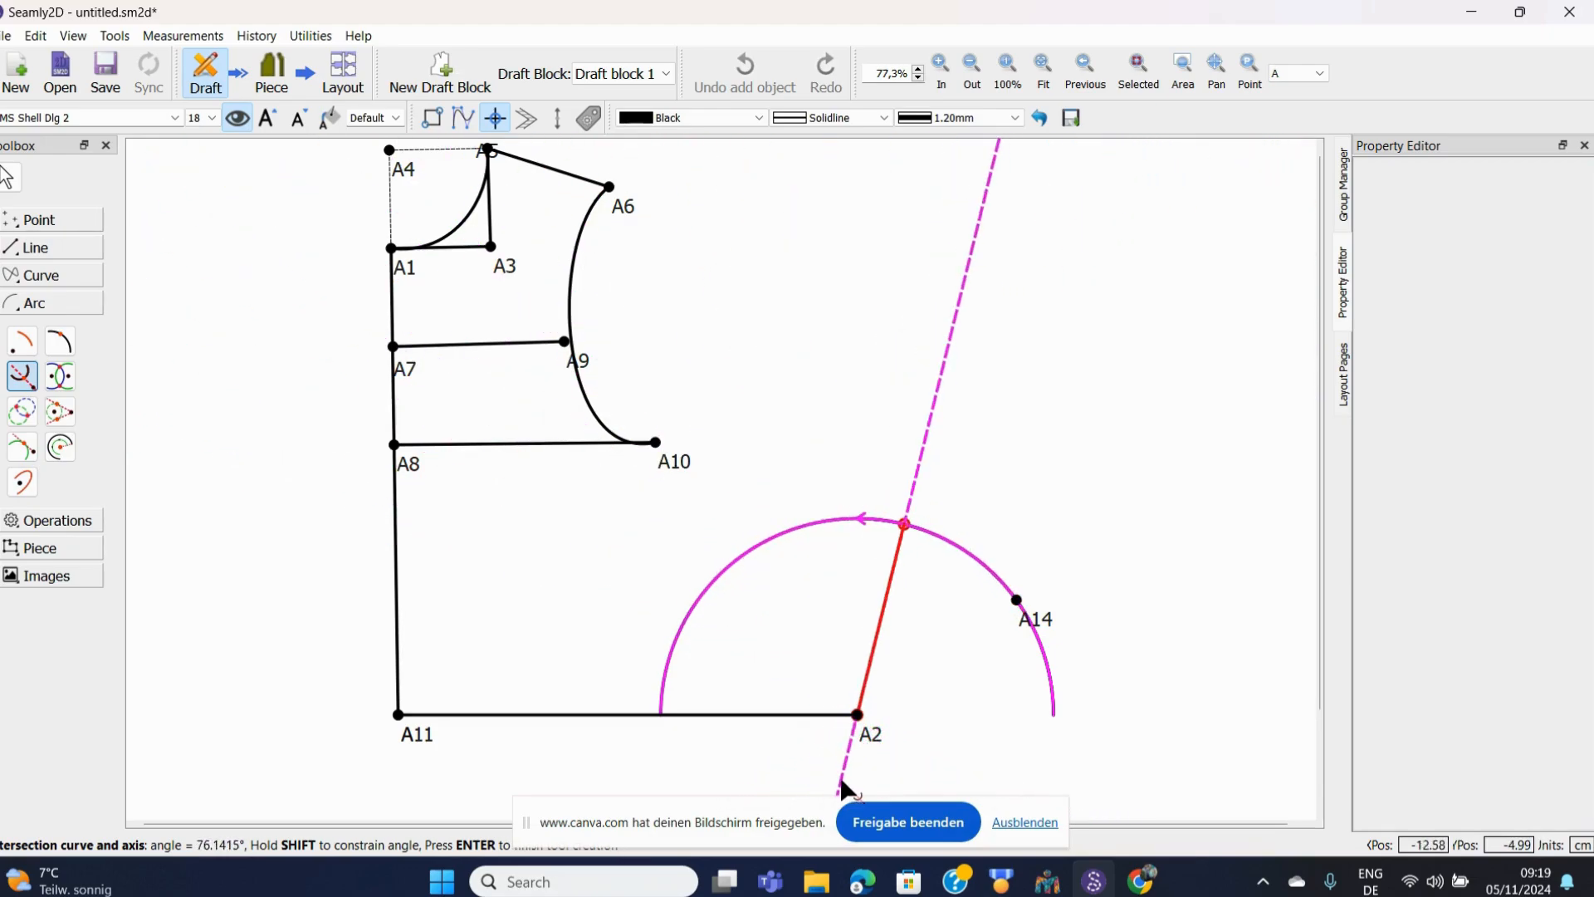
{"action": "left_click", "coordinate": [903, 763]}
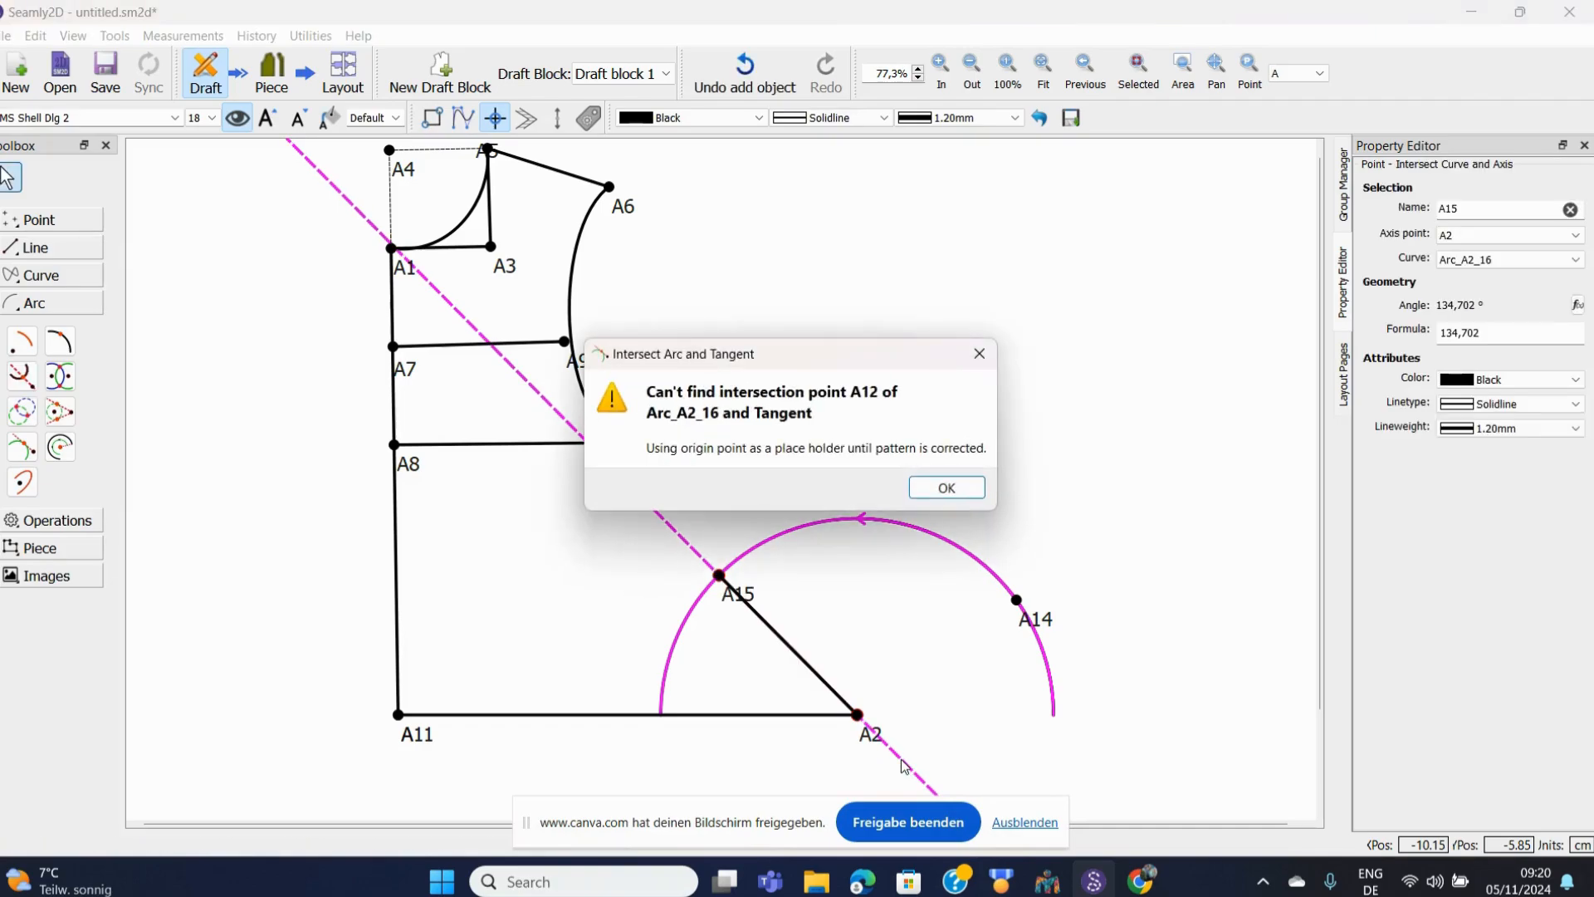
{"action": "left_click", "coordinate": [947, 488]}
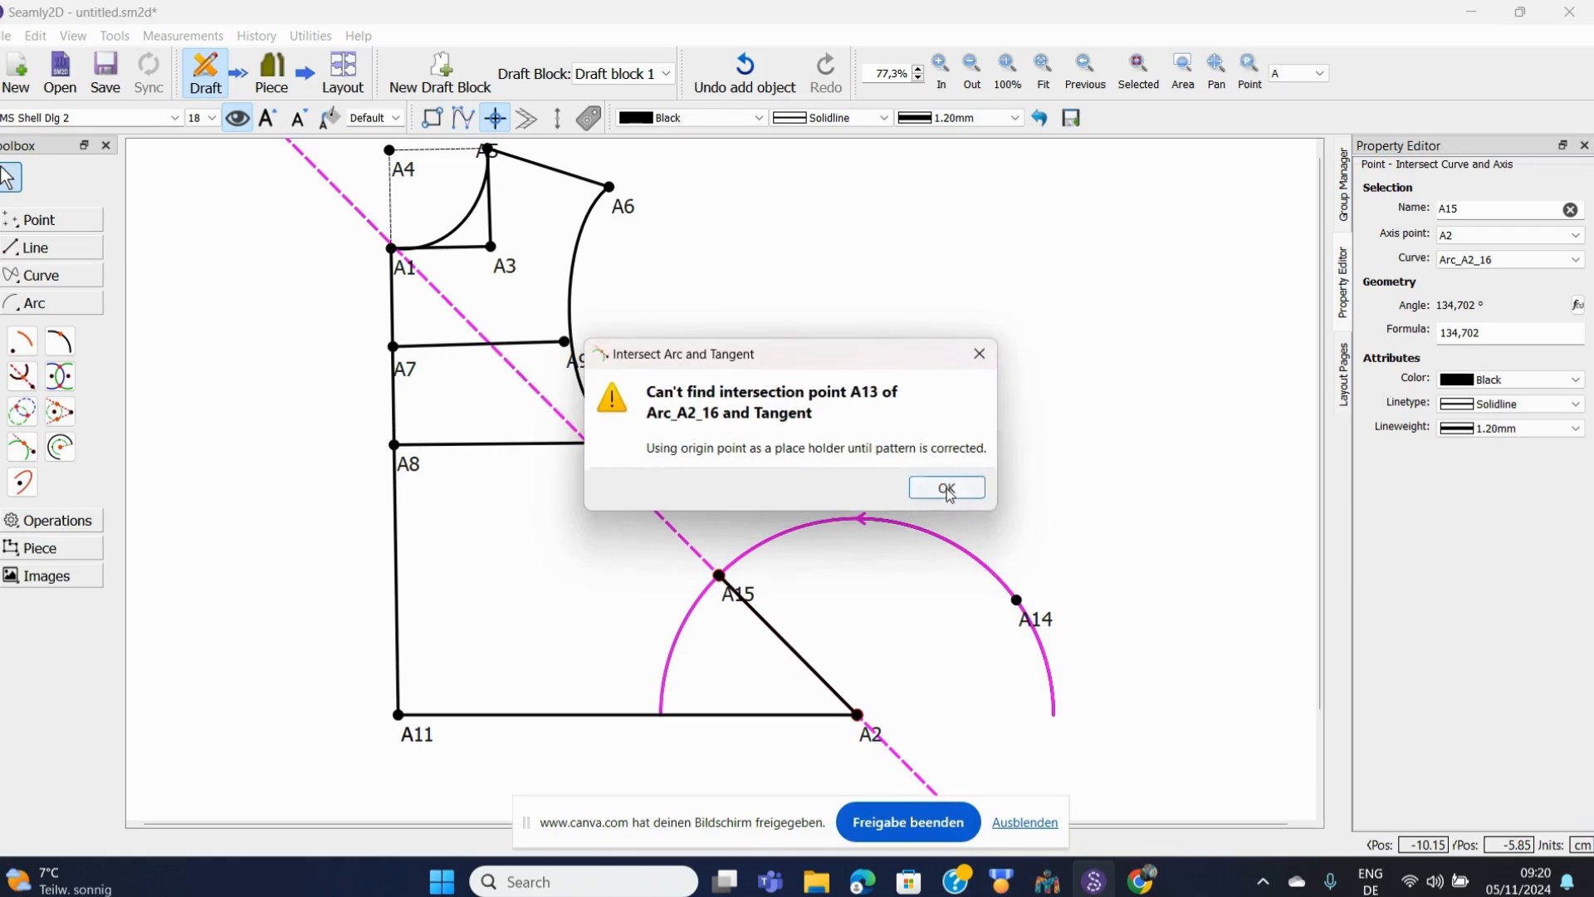
{"action": "left_click", "coordinate": [979, 357]}
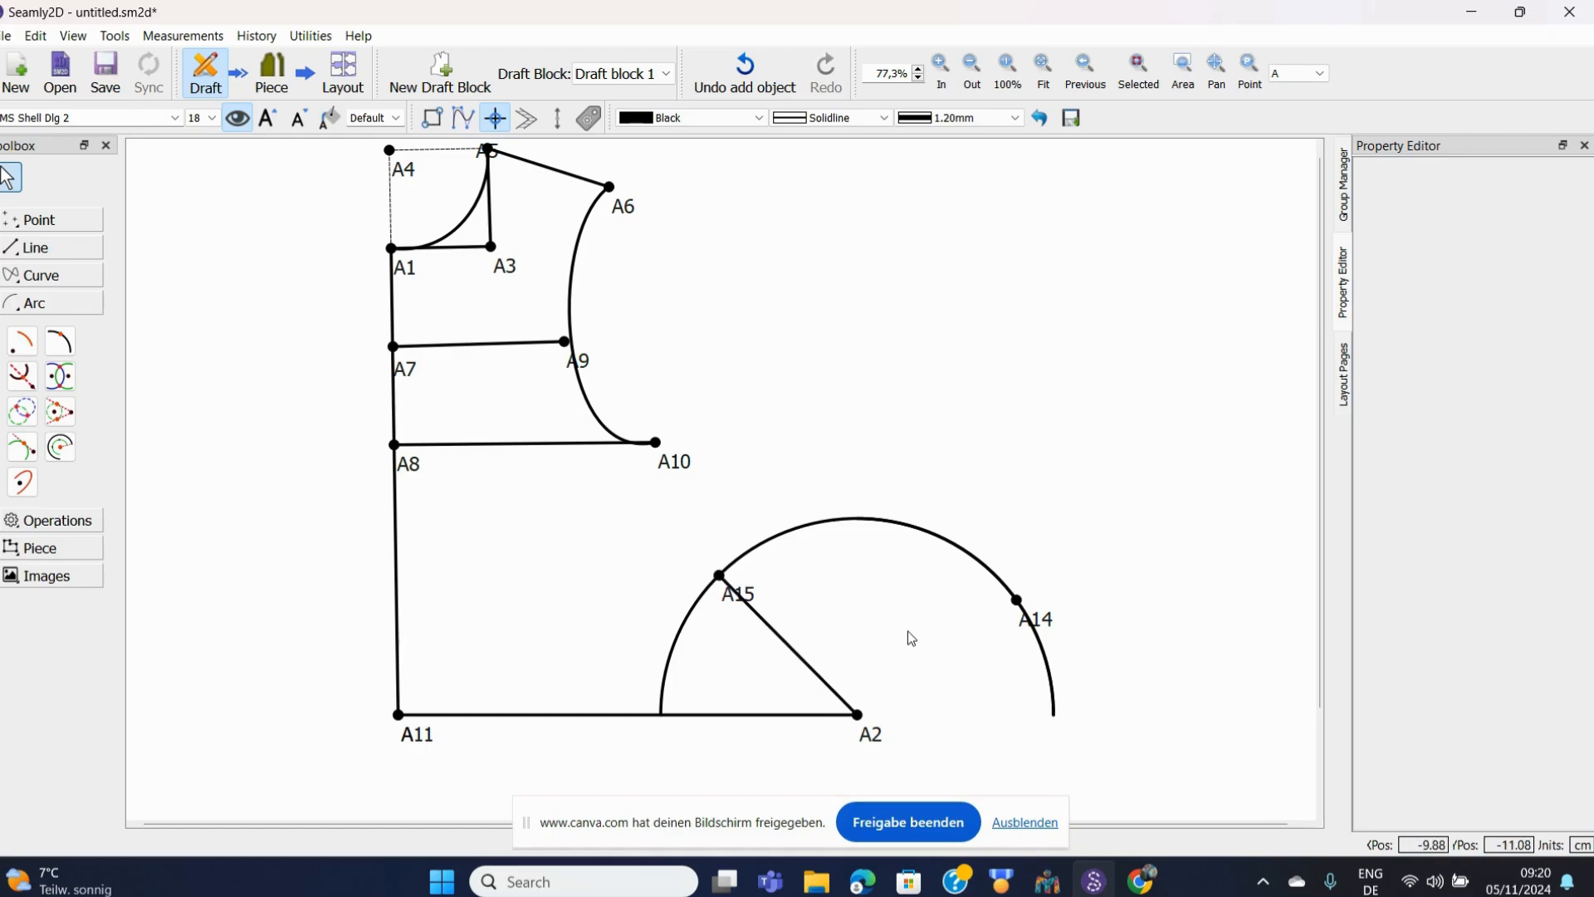
- Review the axis point, curve and angle properties of intersection point A15 and accept them as they are
{"action": "right_click", "coordinate": [730, 596]}
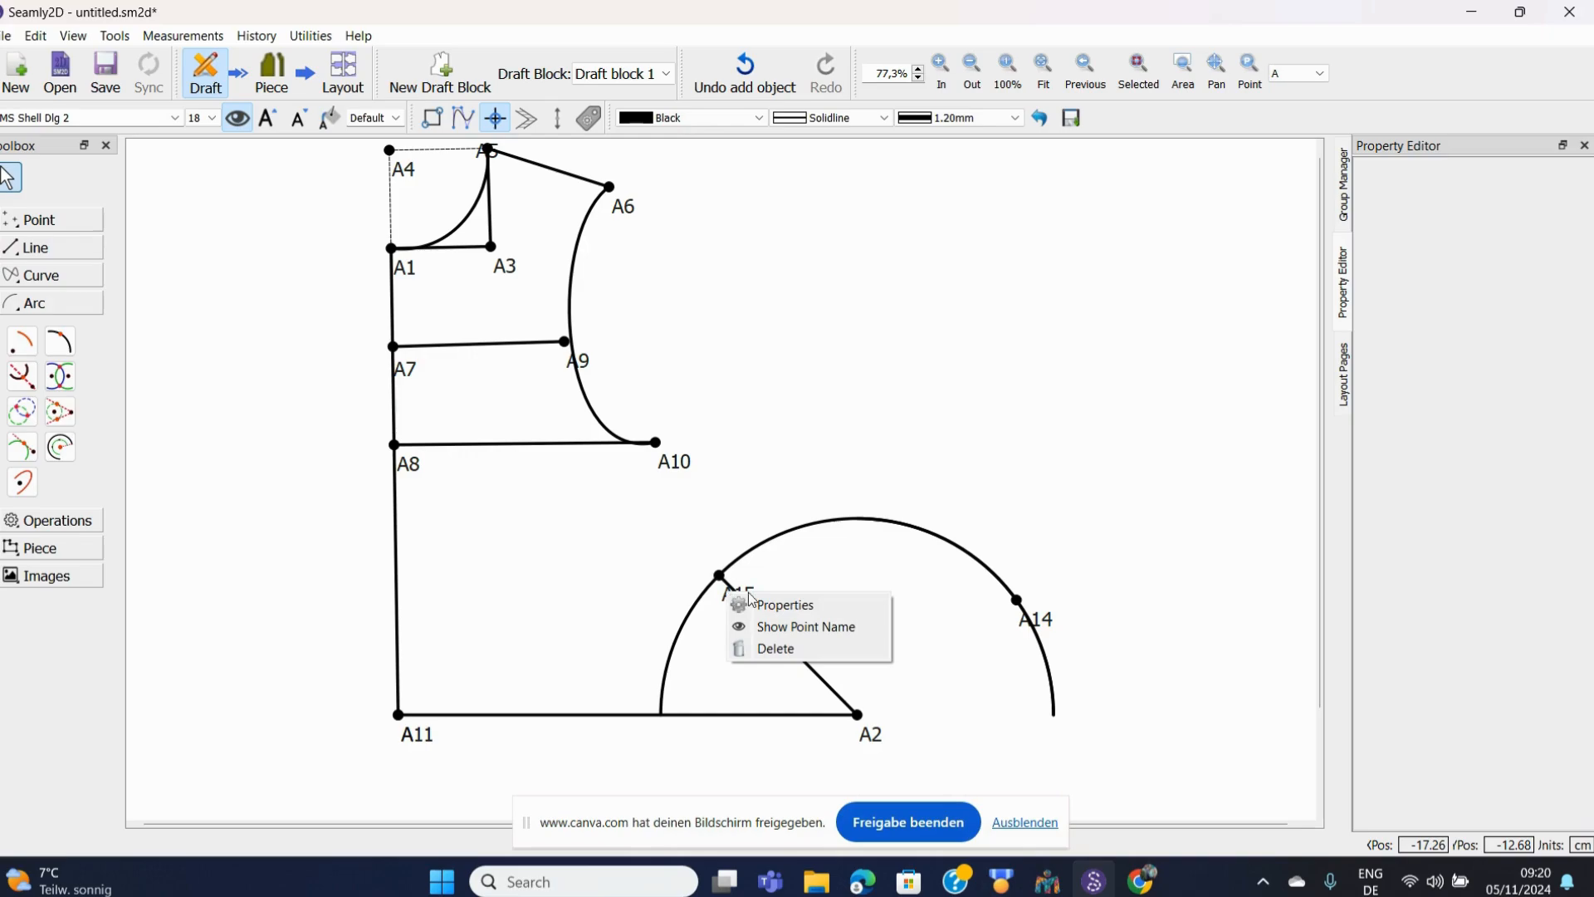
{"action": "left_click", "coordinate": [787, 613]}
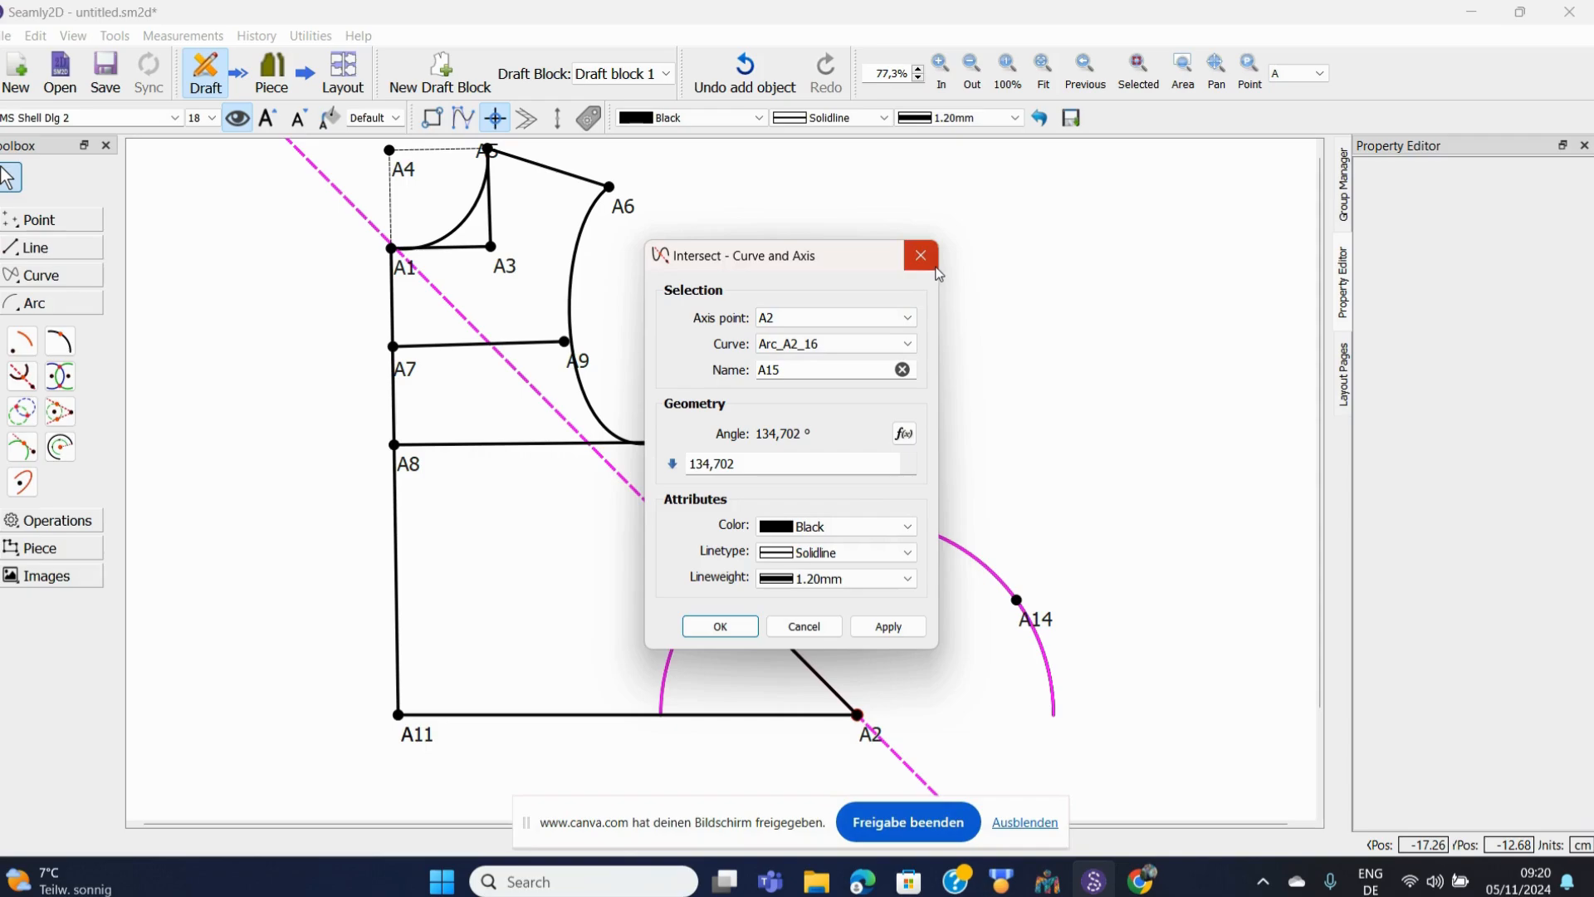
{"action": "left_click", "coordinate": [740, 626]}
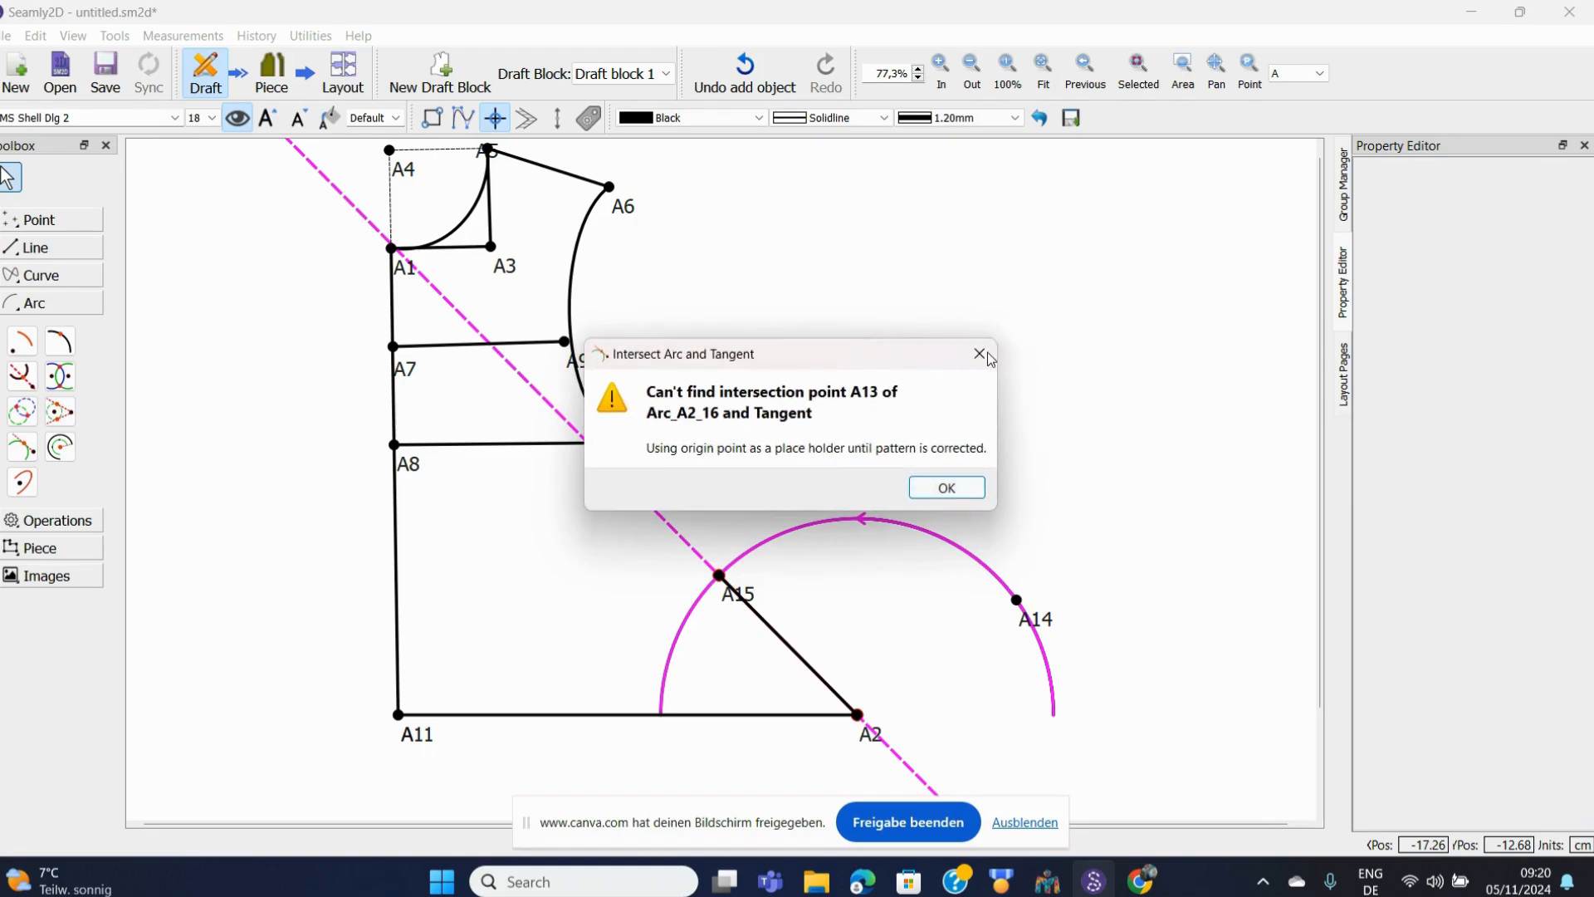
{"action": "key", "text": "Return"}
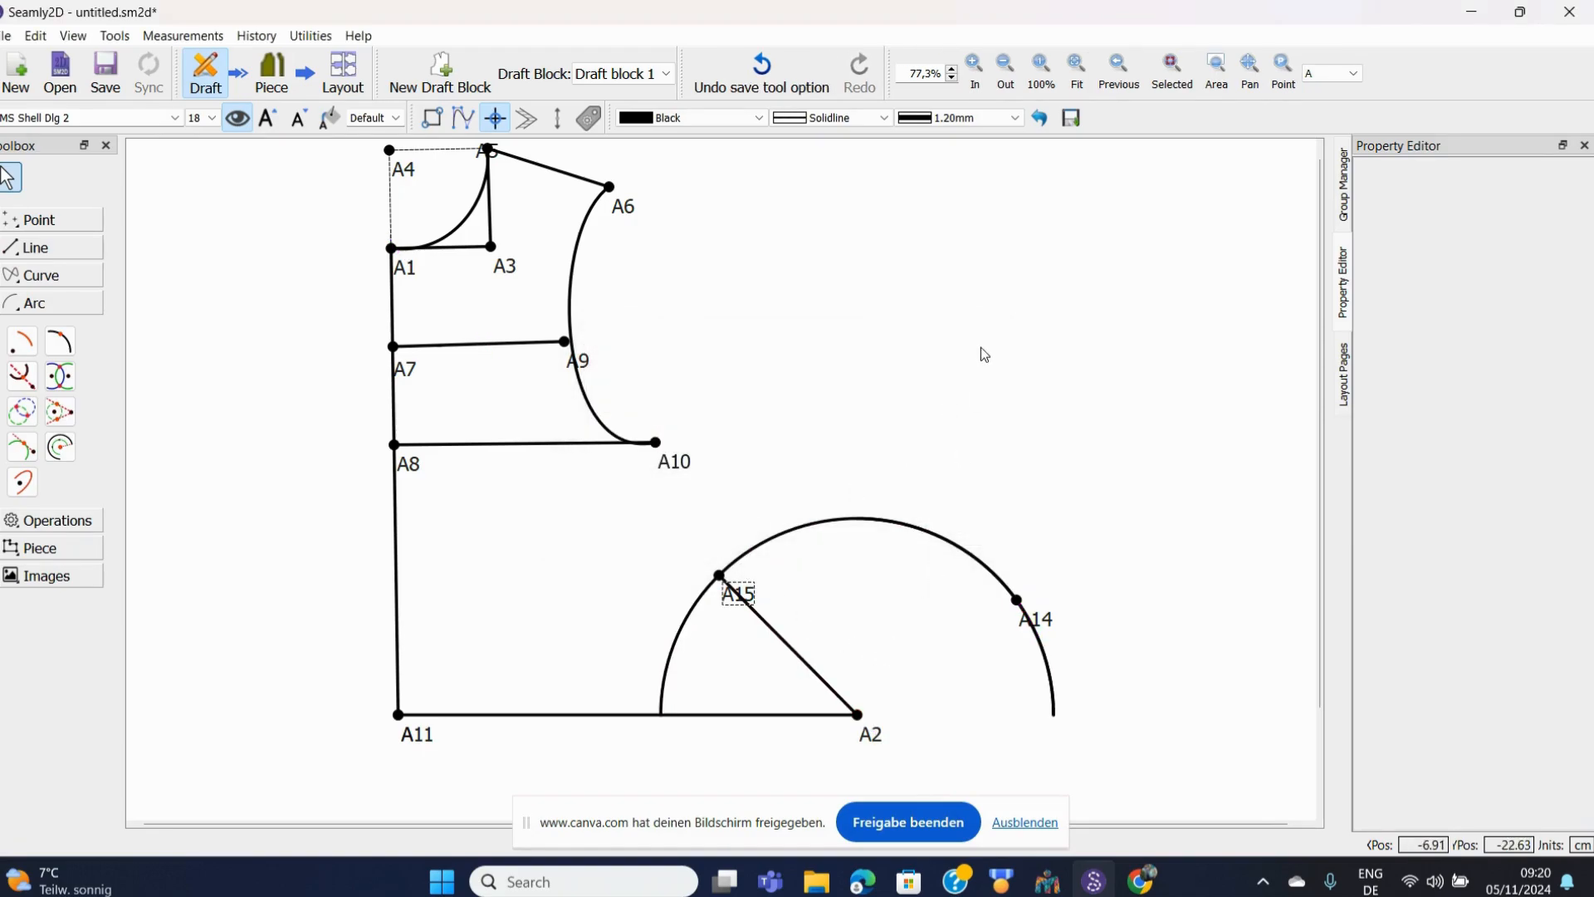
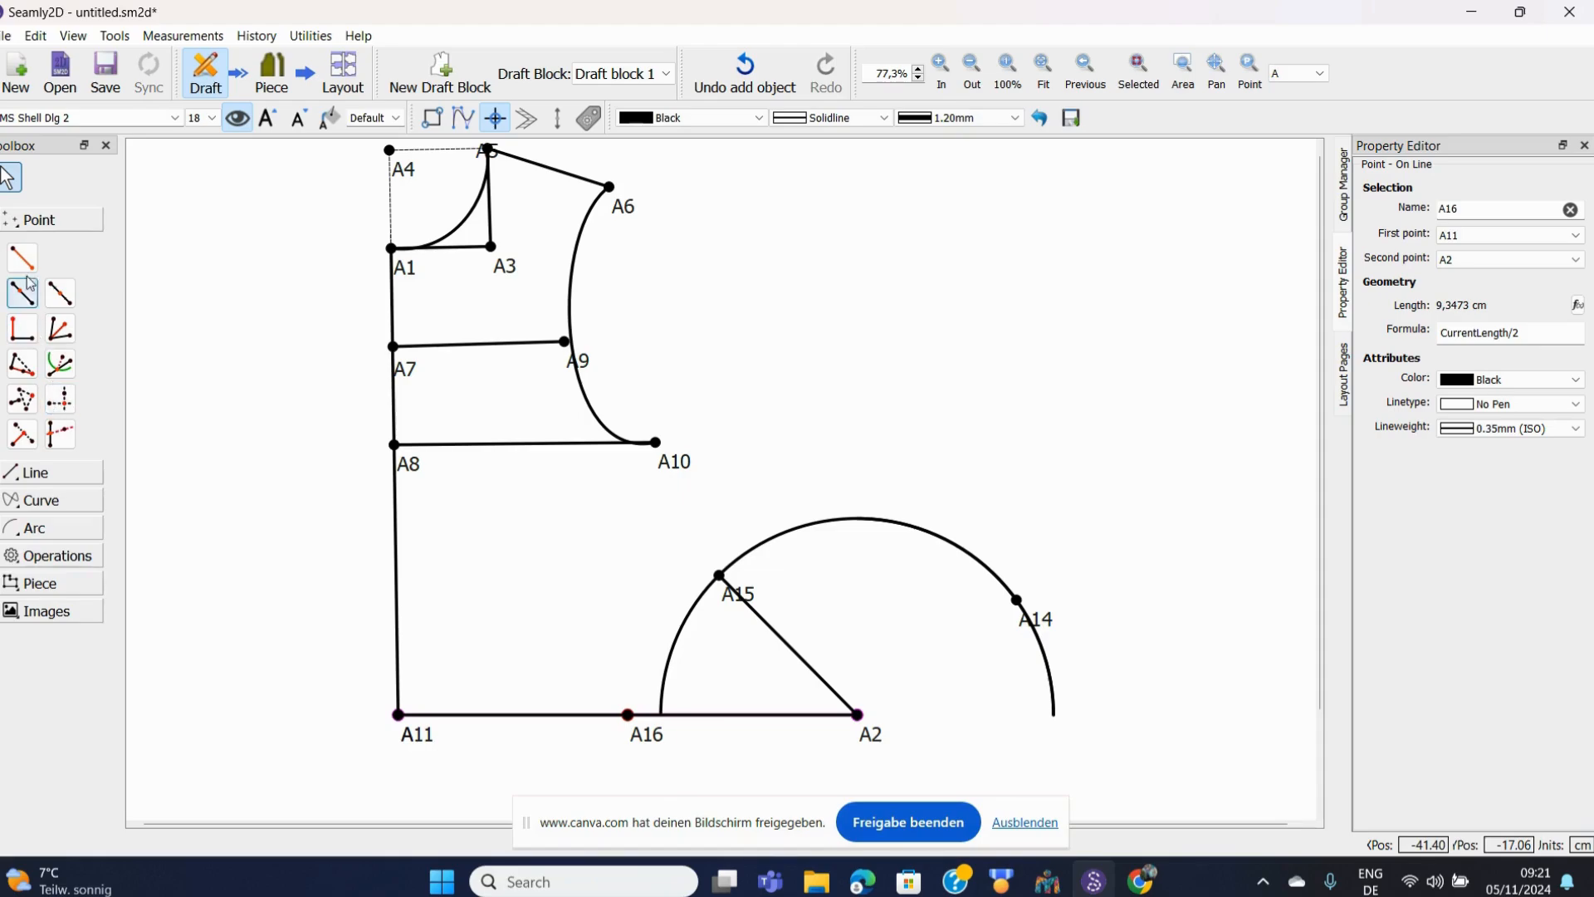
- Draw a radius-and-angles arc centred on A16 with radius 8 cm, first angle 0° and second angle 180°
{"action": "left_click", "coordinate": [43, 527]}
{"action": "left_click", "coordinate": [23, 340]}
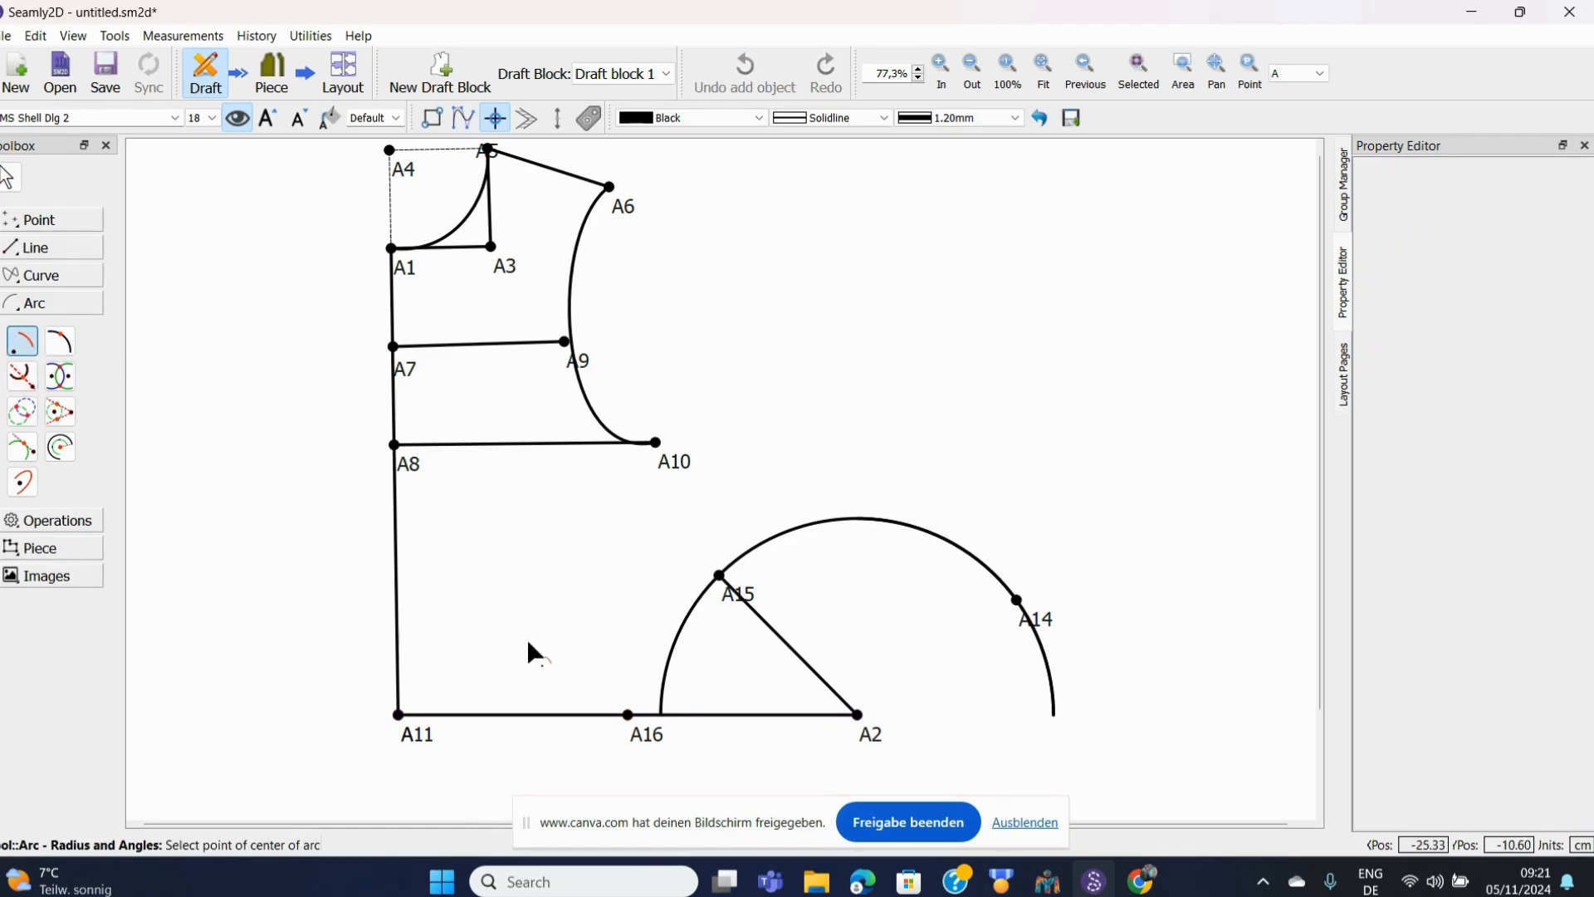
{"action": "left_click", "coordinate": [628, 716]}
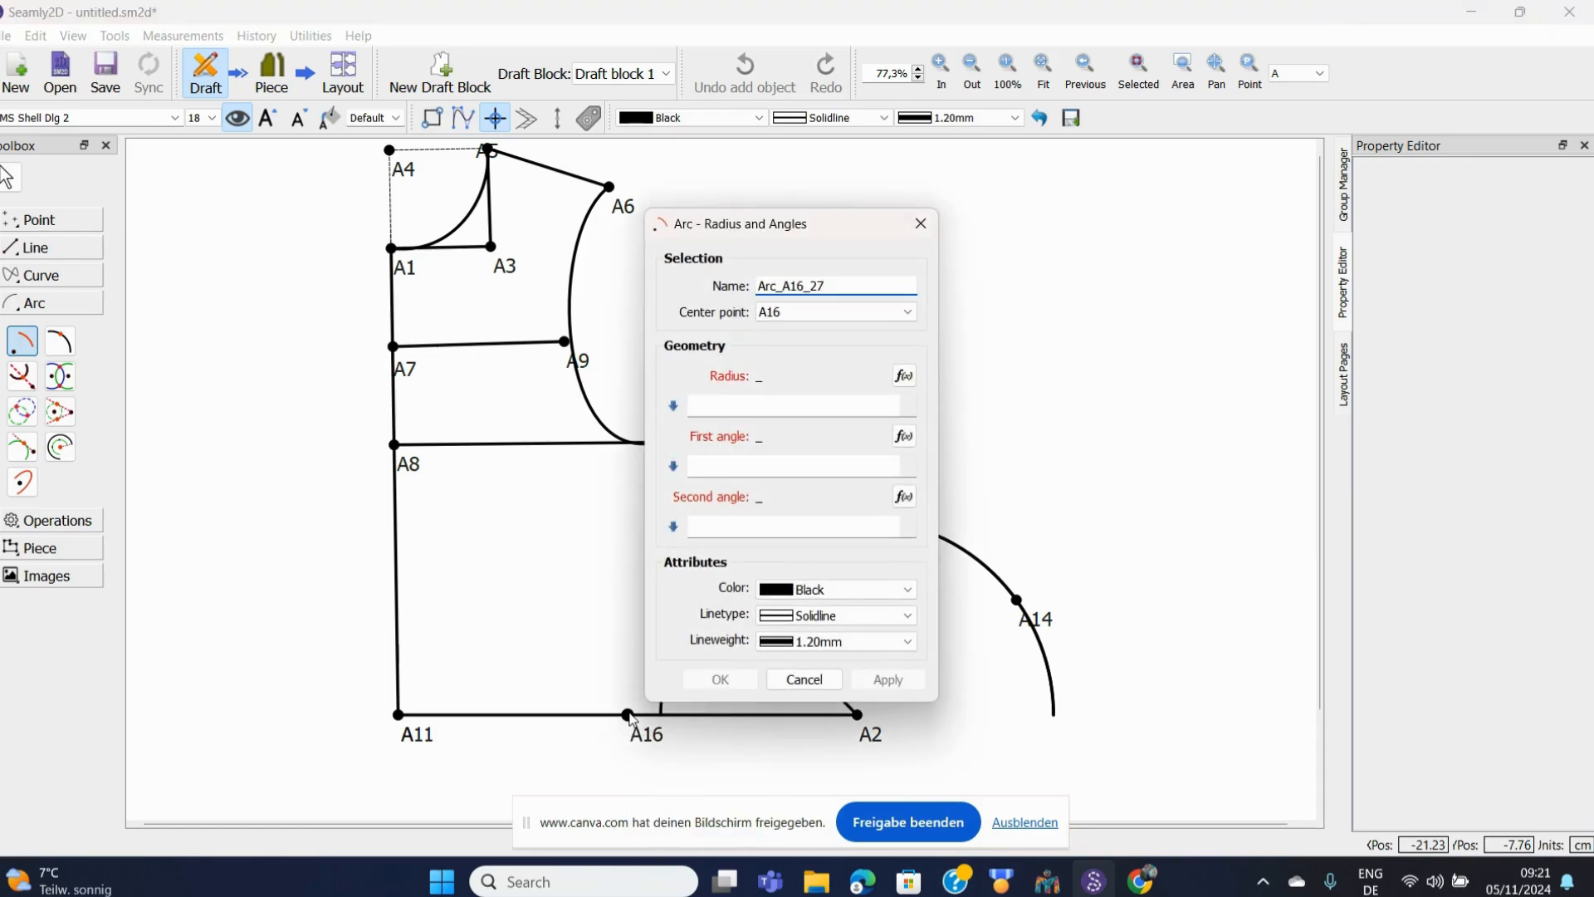
{"action": "left_click", "coordinate": [722, 401]}
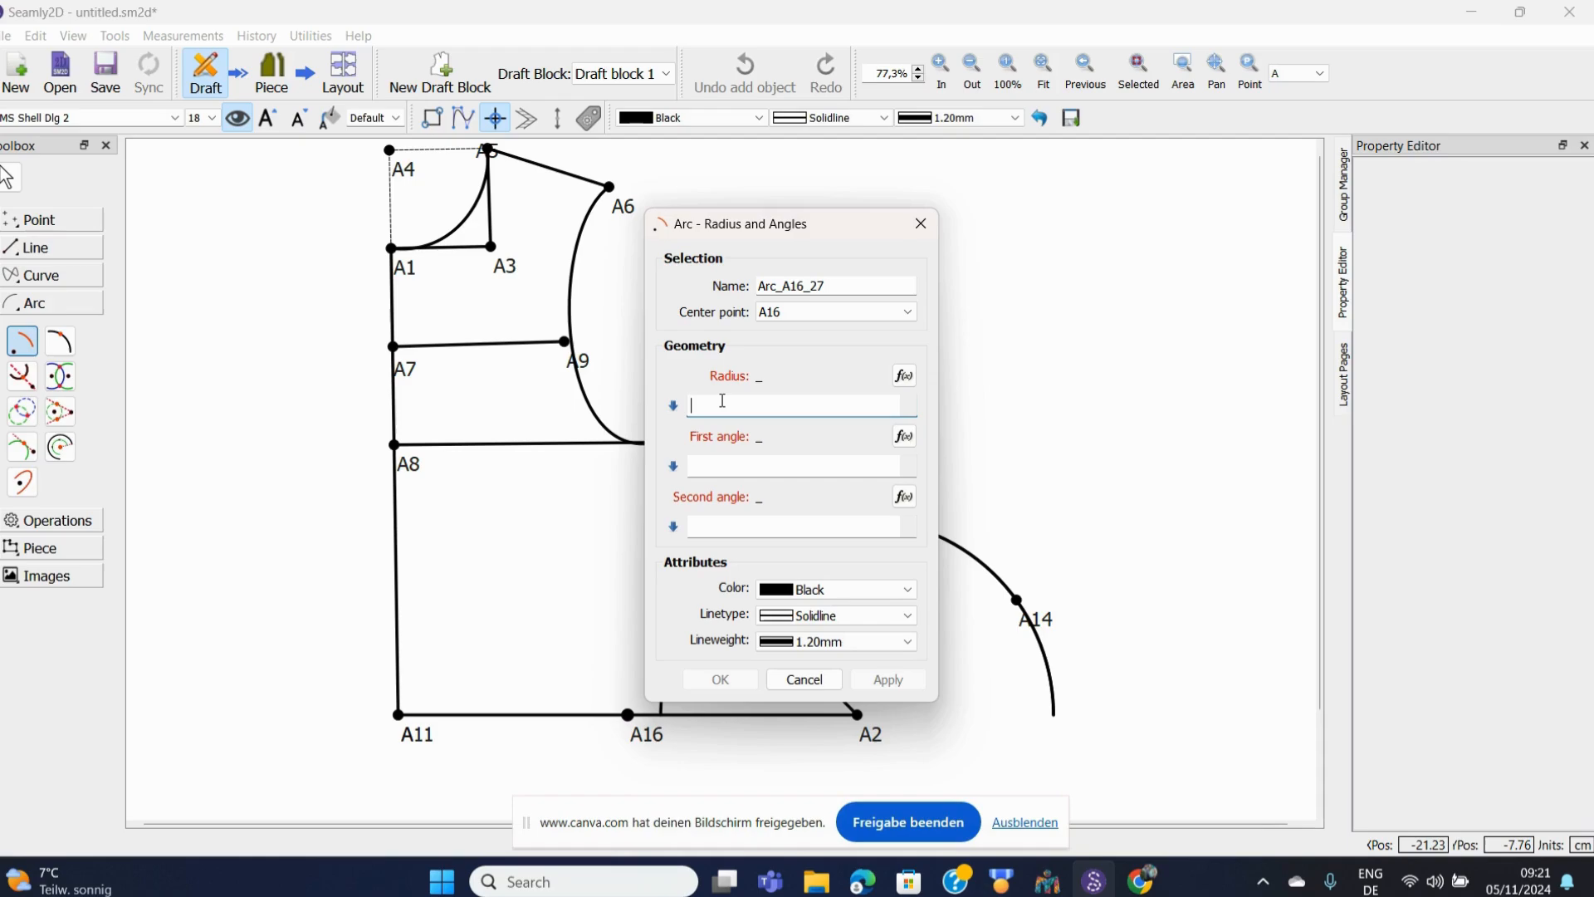
{"action": "type", "text": "8"}
{"action": "left_click", "coordinate": [723, 466]}
{"action": "type", "text": "0"}
{"action": "left_click", "coordinate": [704, 528]}
{"action": "type", "text": "18"}
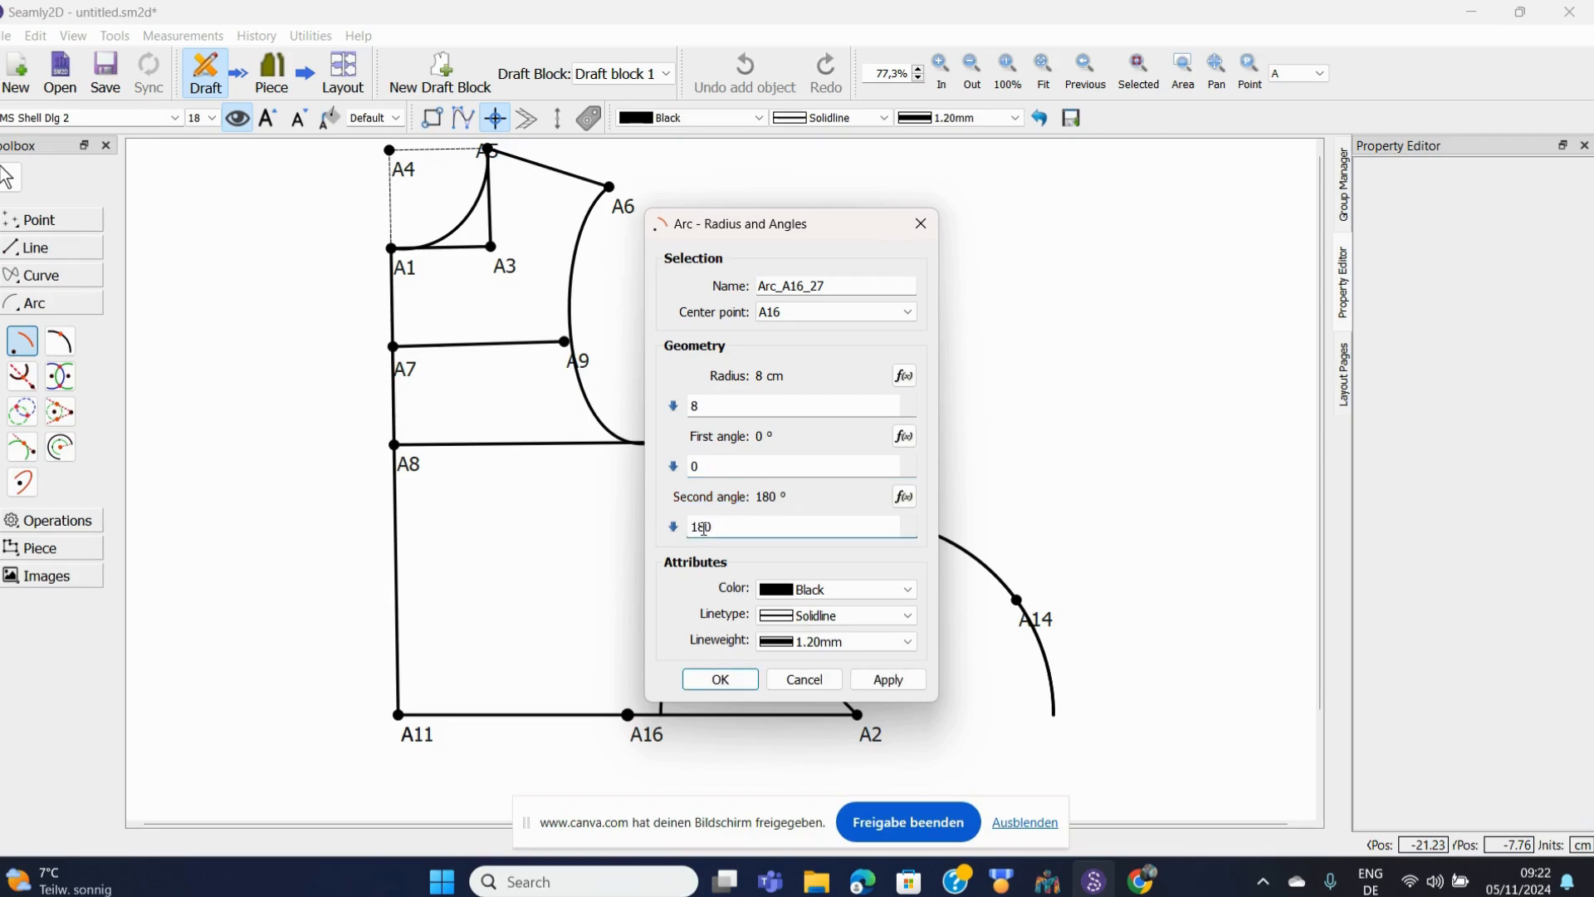
{"action": "left_click", "coordinate": [722, 679]}
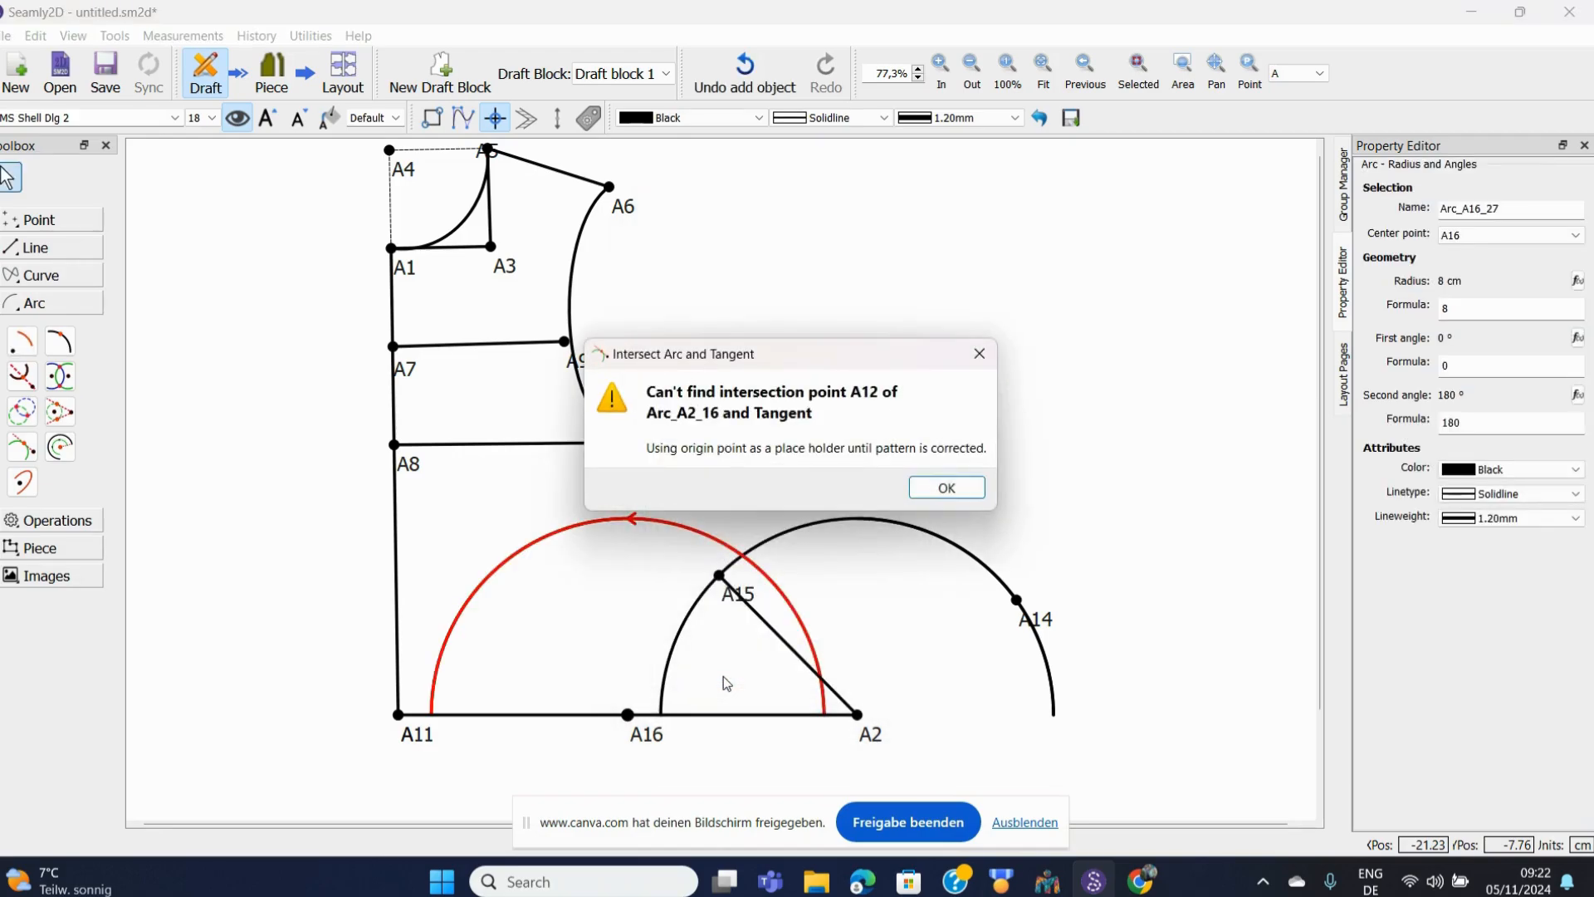
{"action": "left_click", "coordinate": [980, 356]}
{"action": "left_click", "coordinate": [946, 488]}
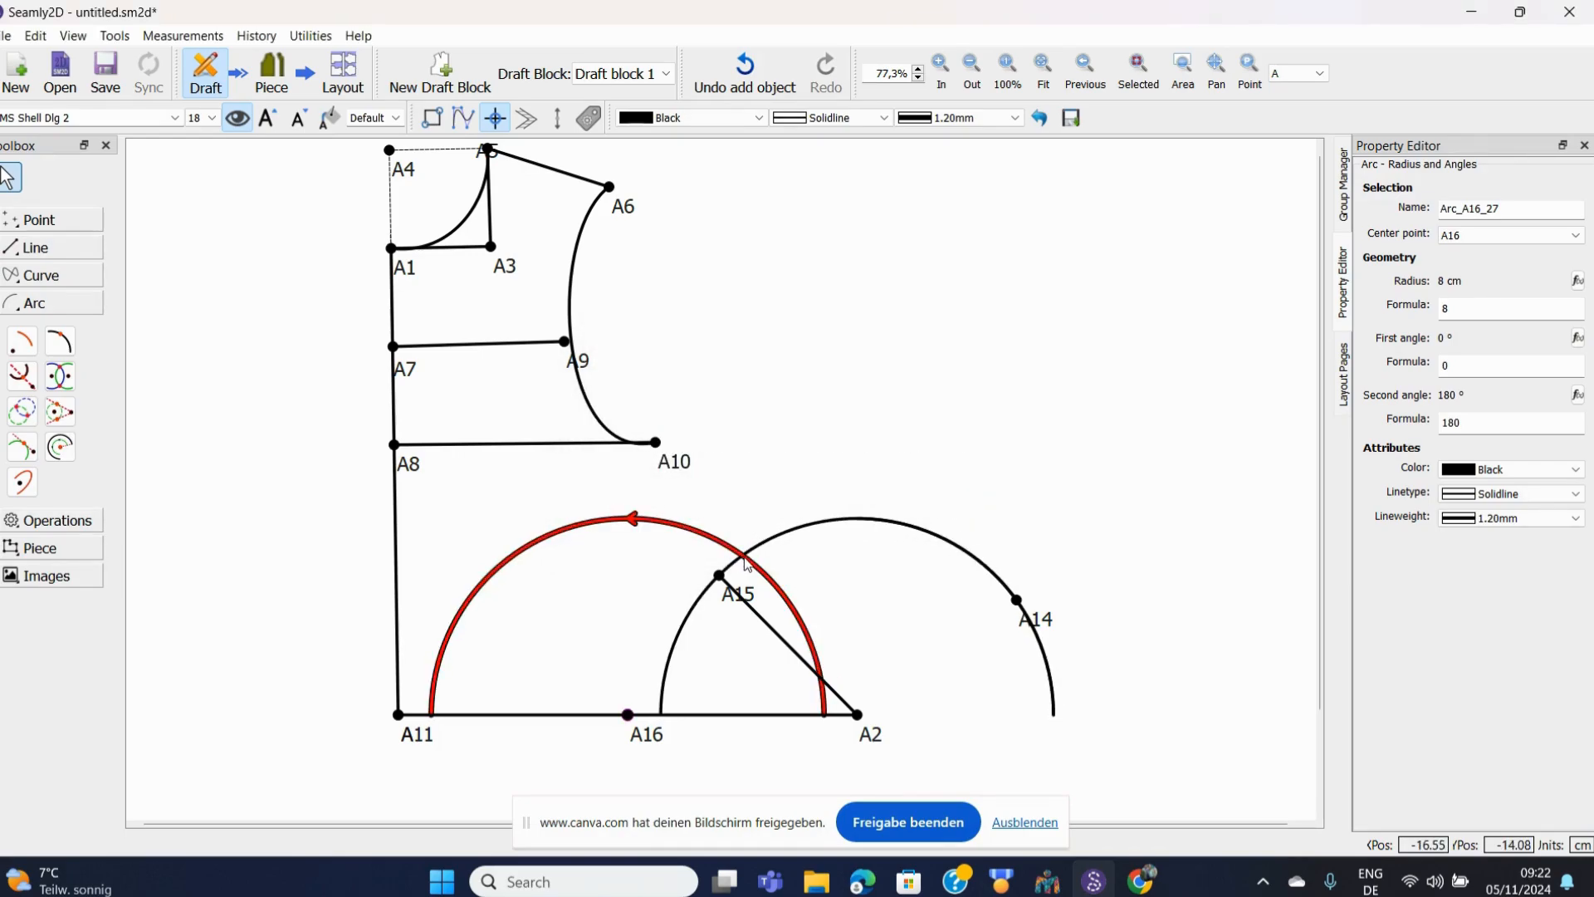
- Add the intersection point of the two arcs, taking the A16 arc first and the A2 arc second
{"action": "left_click", "coordinate": [59, 382]}
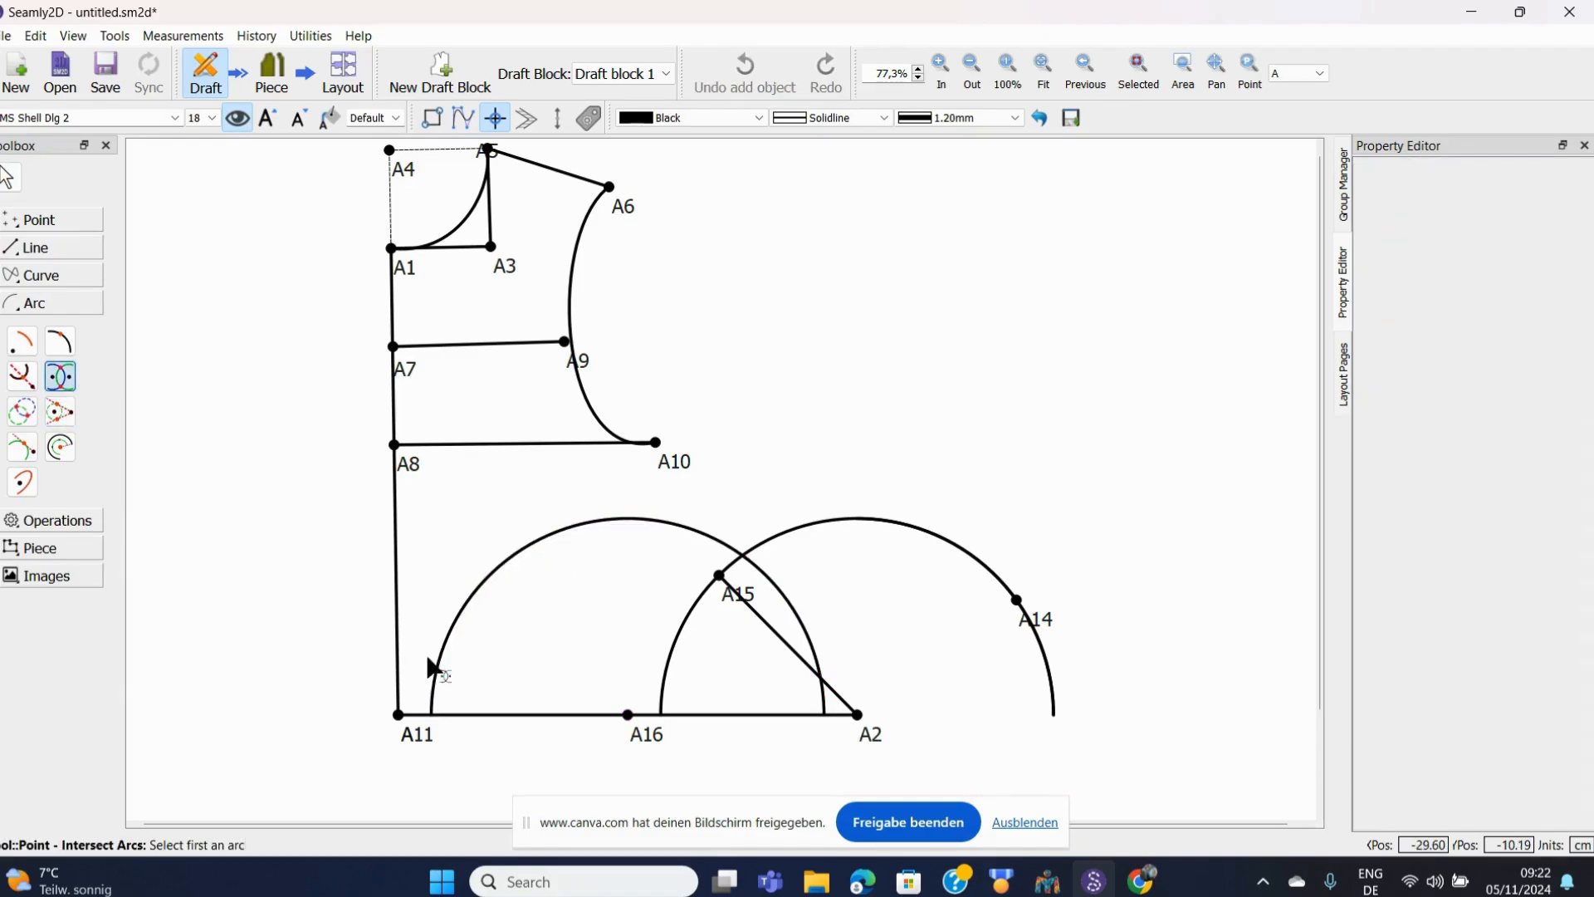
{"action": "left_click", "coordinate": [475, 606]}
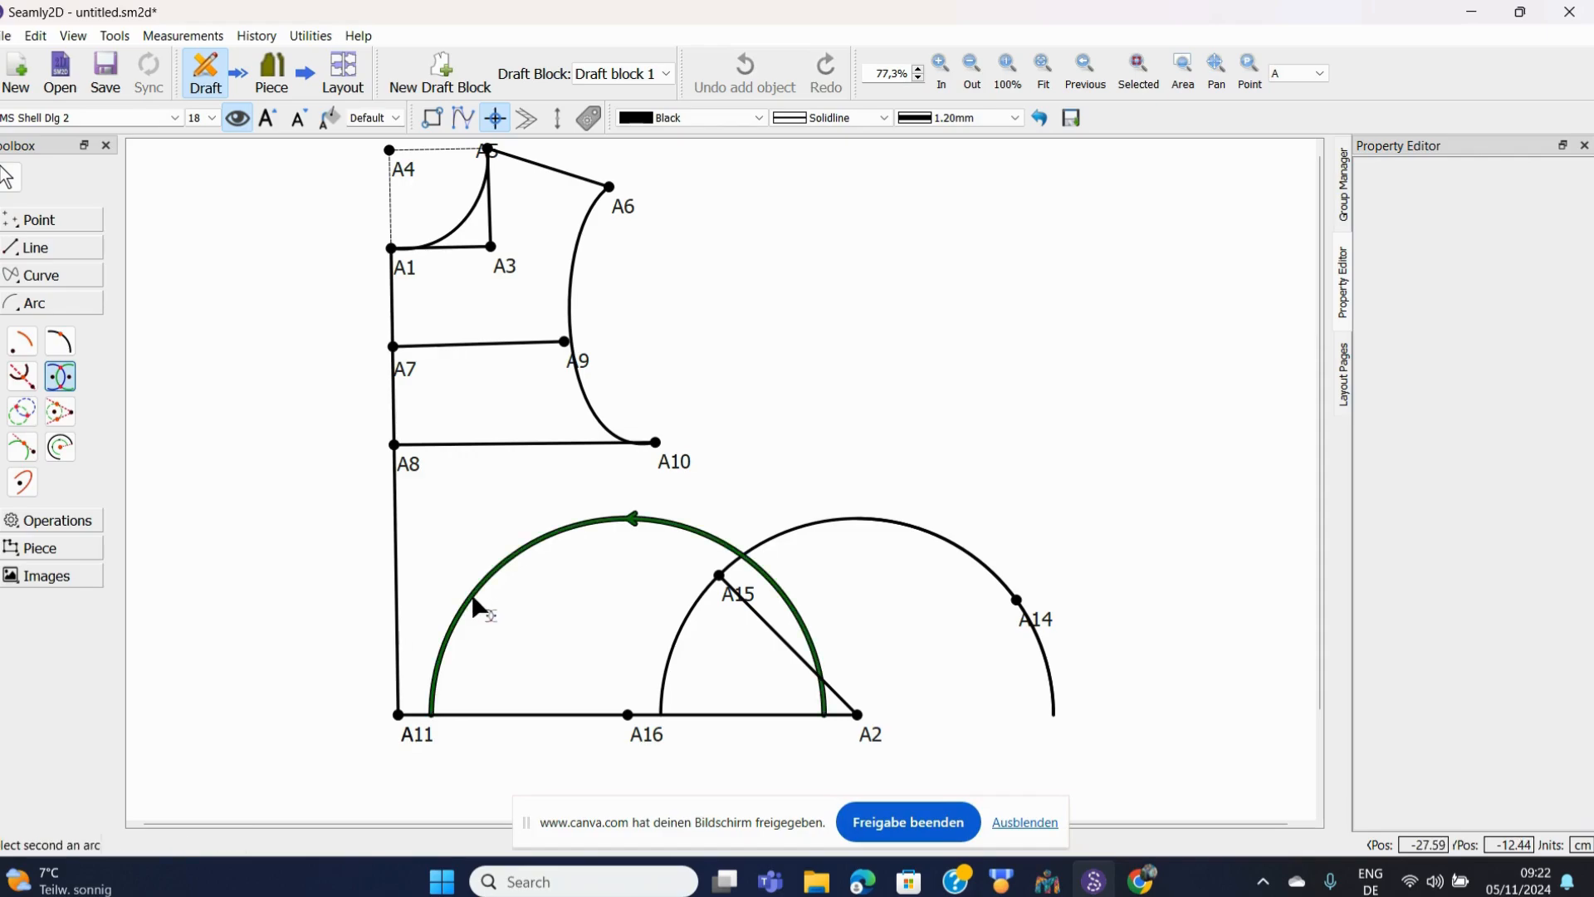
{"action": "left_click", "coordinate": [817, 522]}
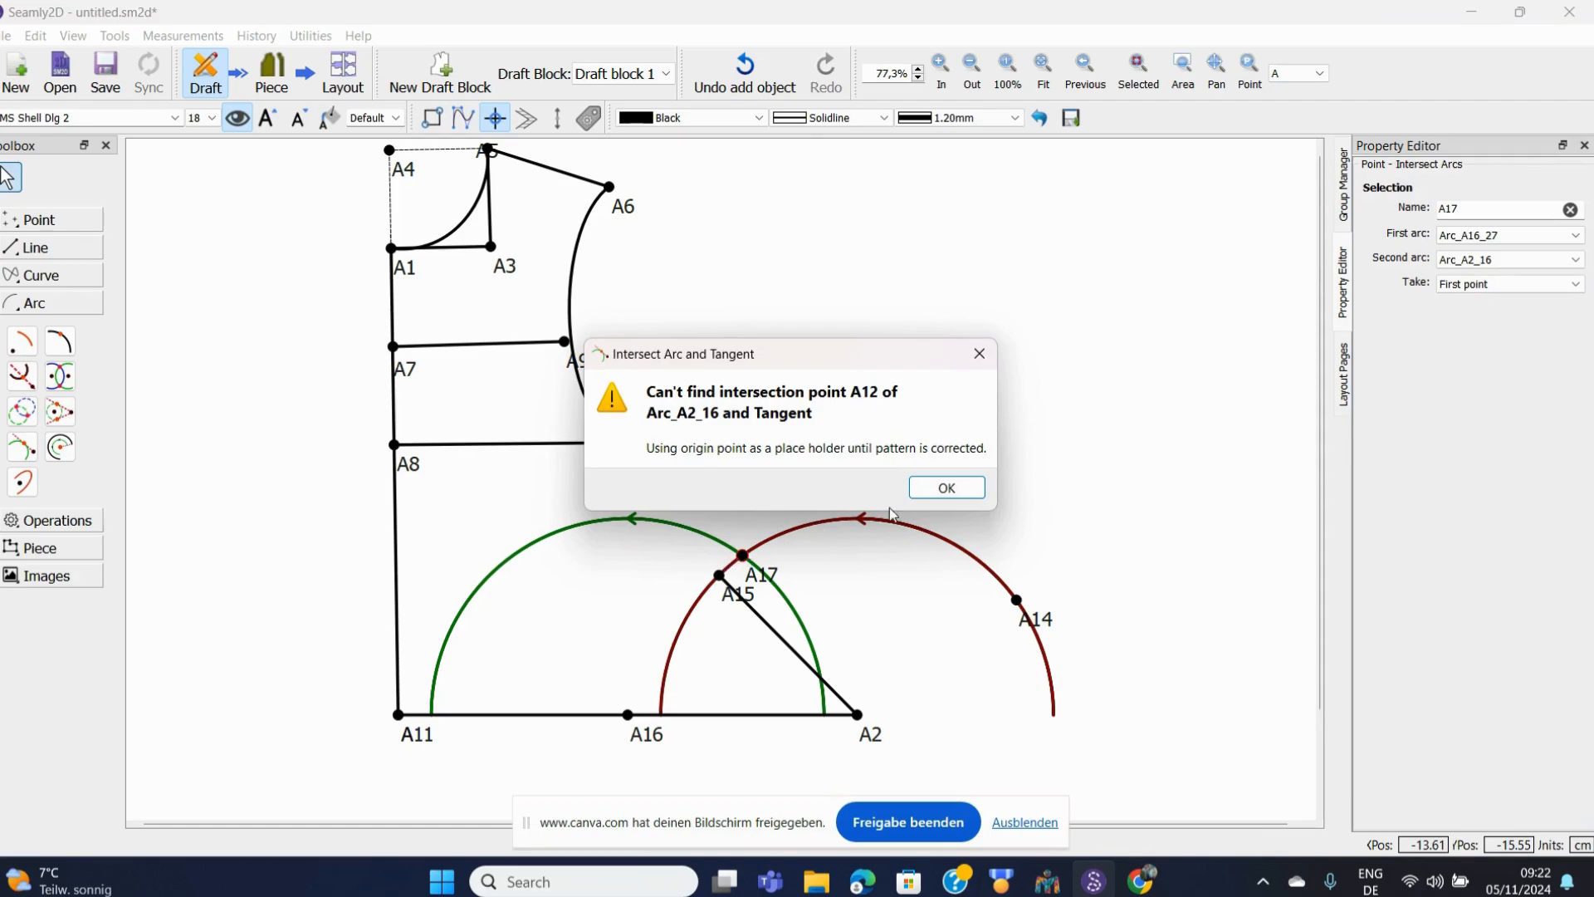
{"action": "left_click", "coordinate": [955, 489]}
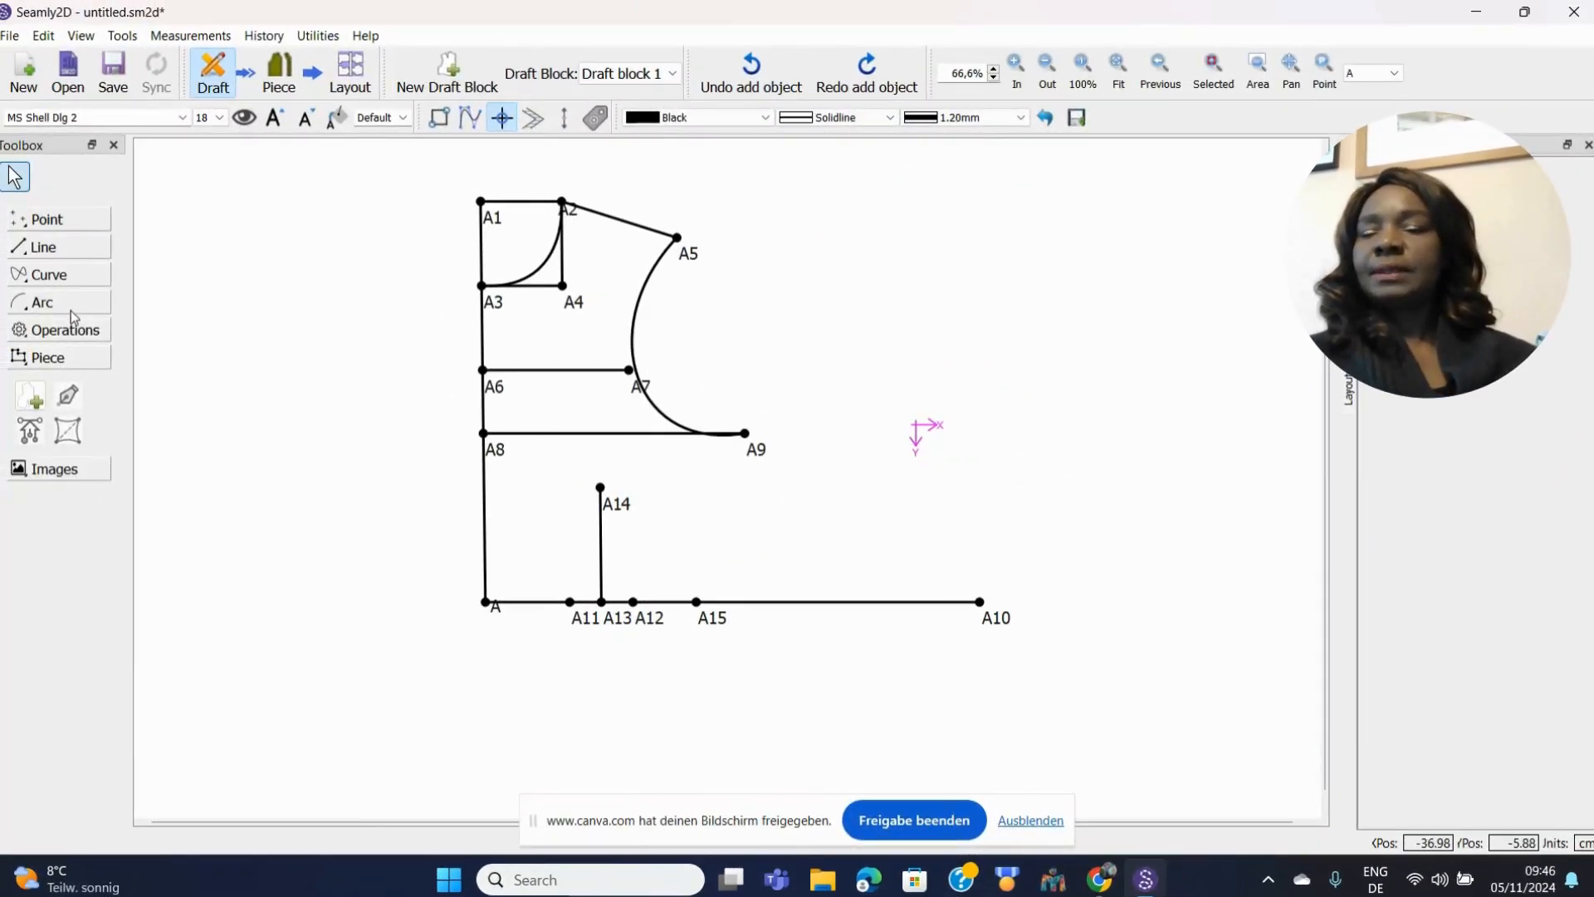
- Draw a radius-and-length arc centred on A10 with radius 8 cm, first angle 0° and length 12 cm
{"action": "left_click", "coordinate": [46, 304]}
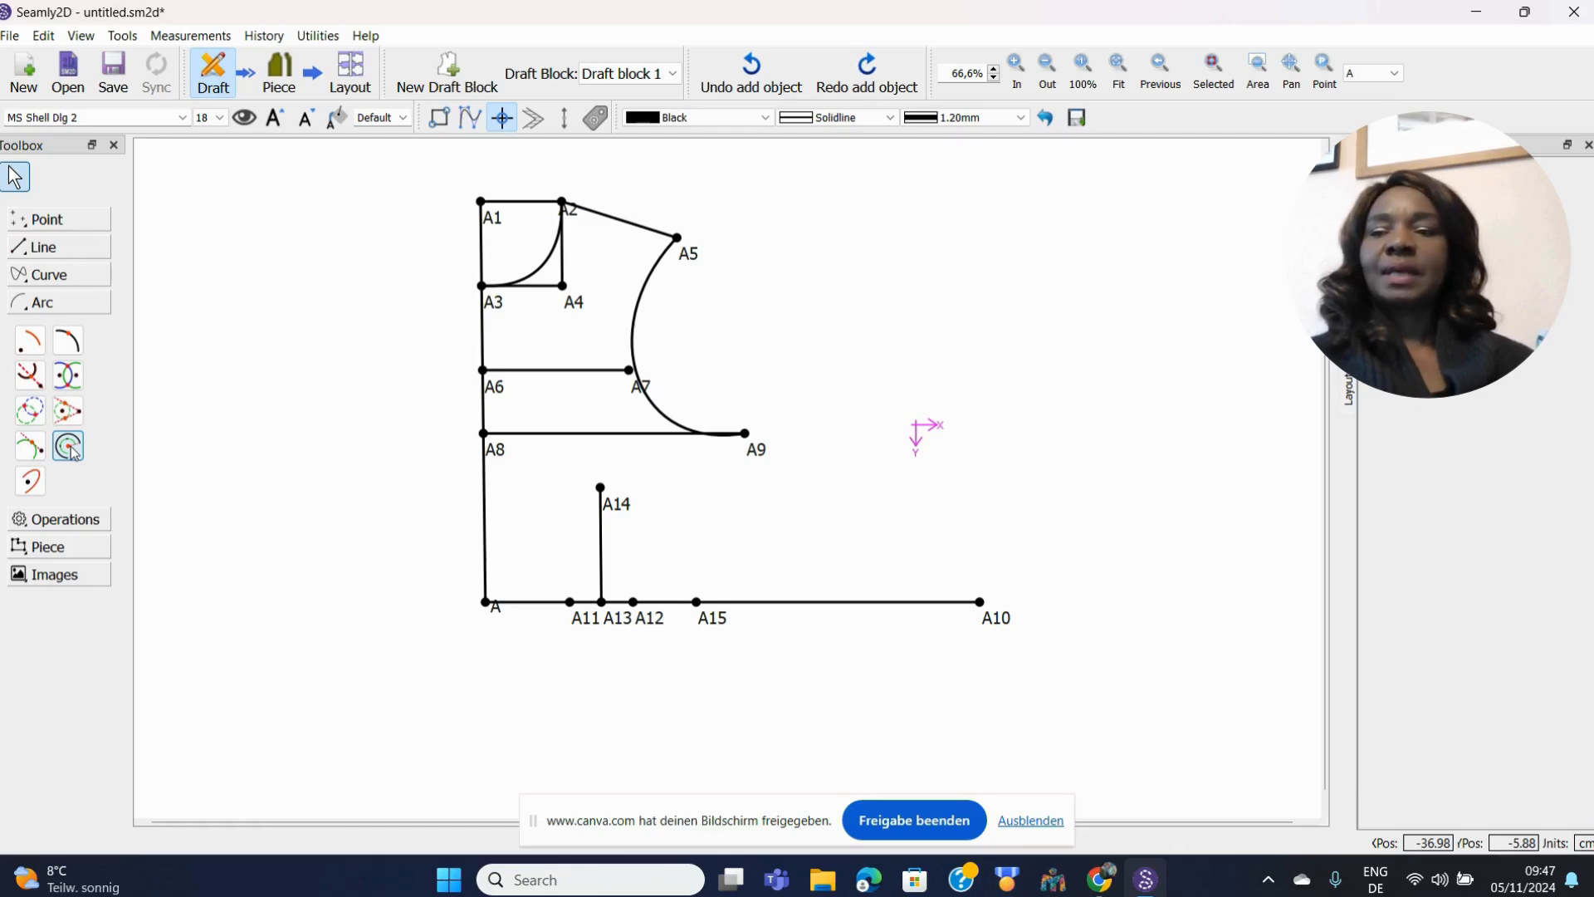
{"action": "left_click", "coordinate": [74, 450]}
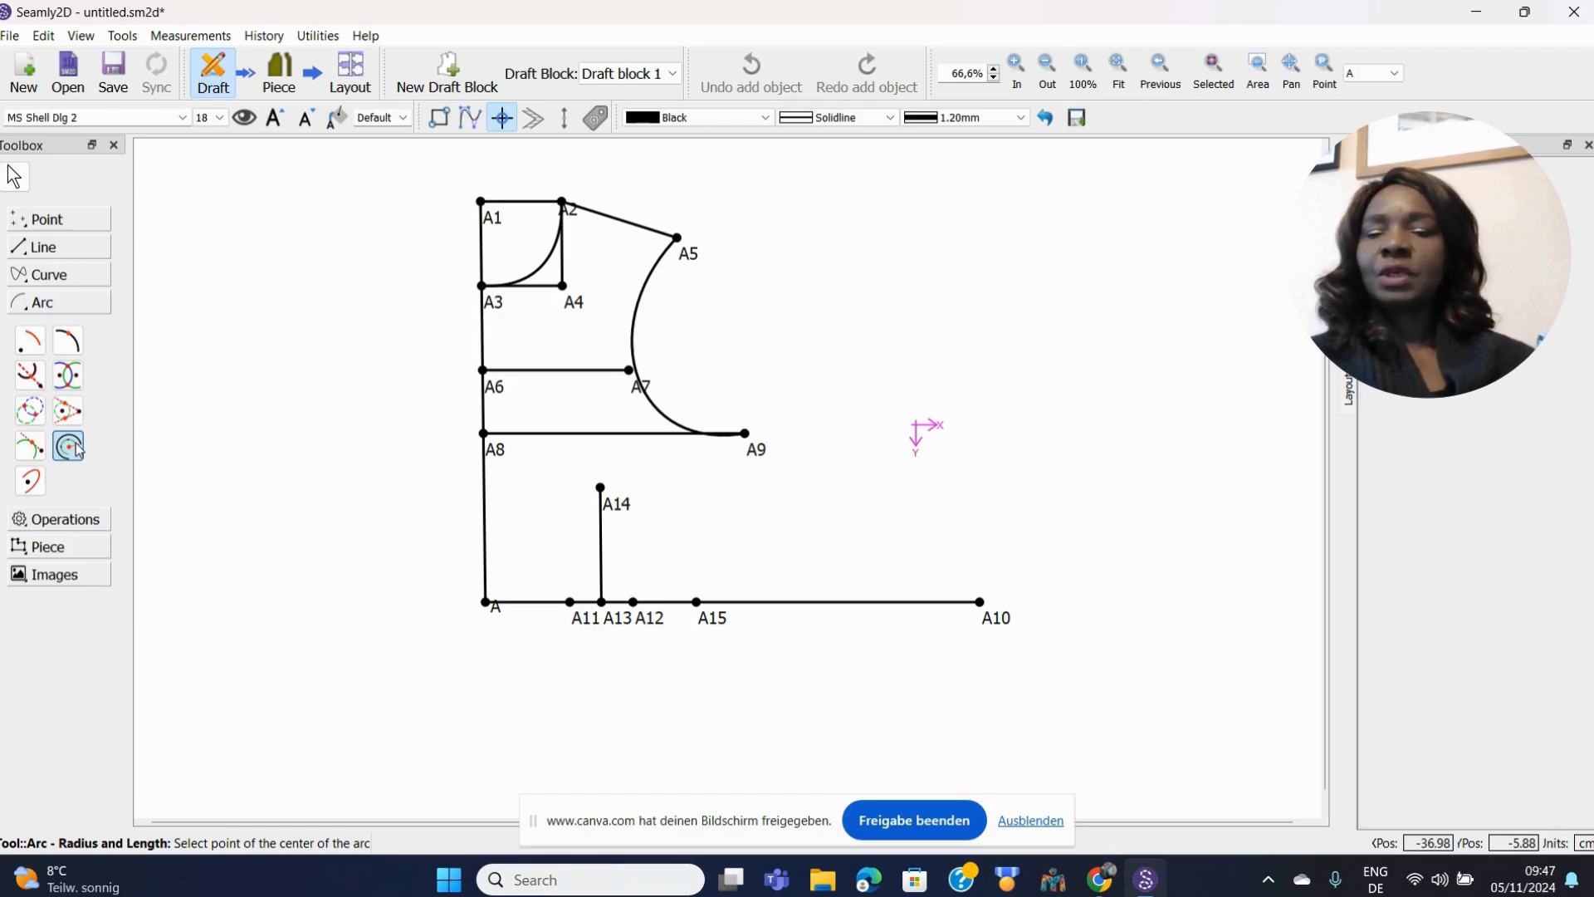
{"action": "left_click", "coordinate": [997, 623]}
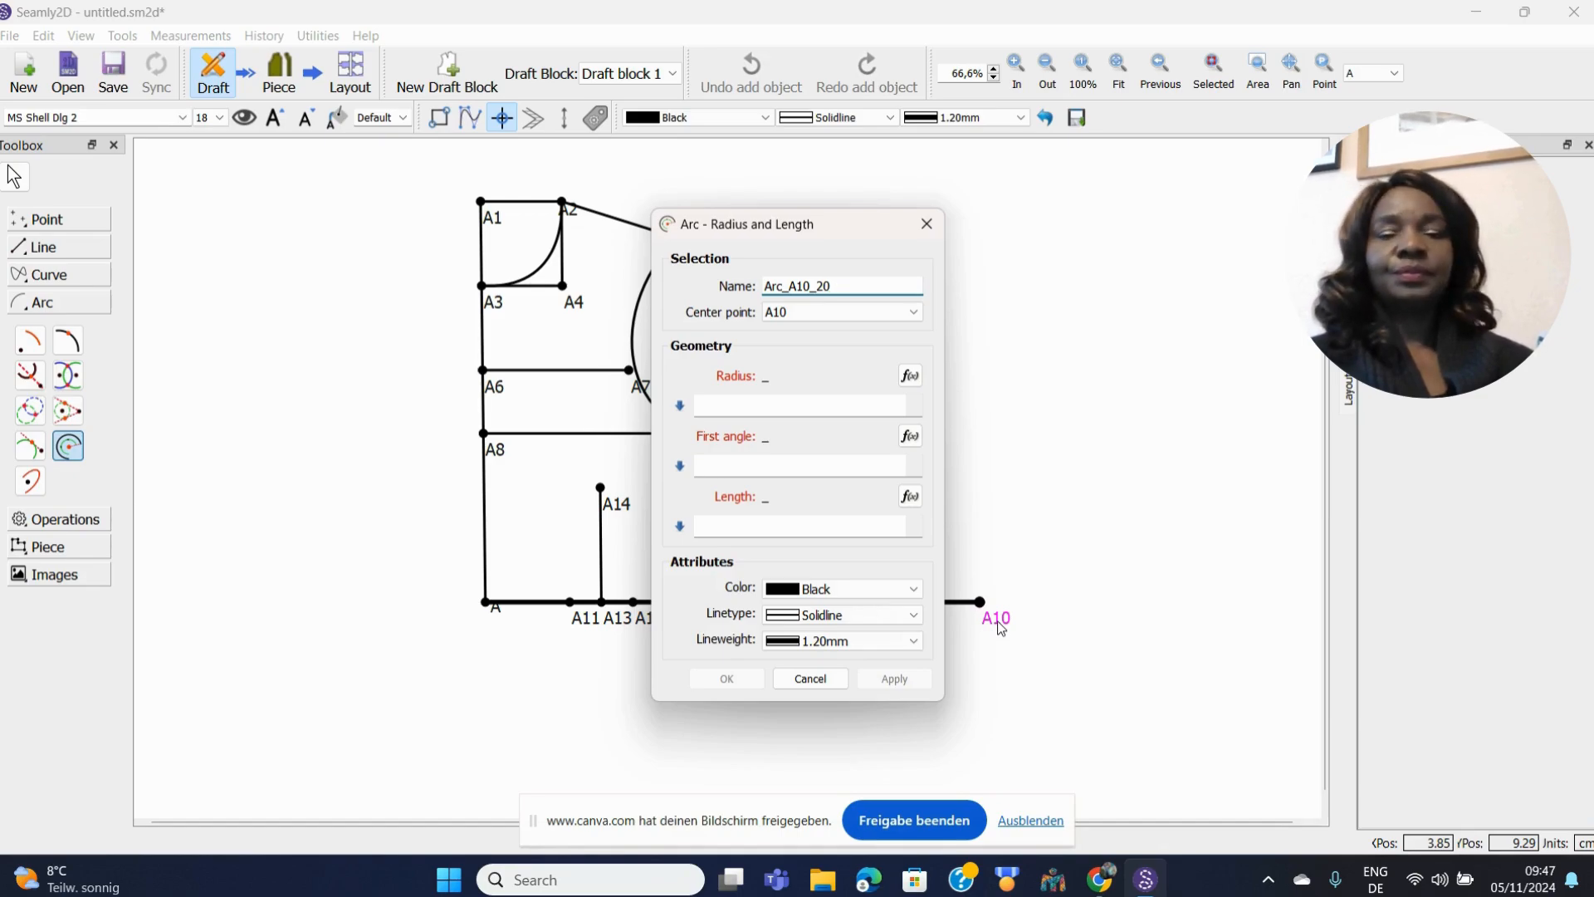
{"action": "left_click", "coordinate": [751, 401]}
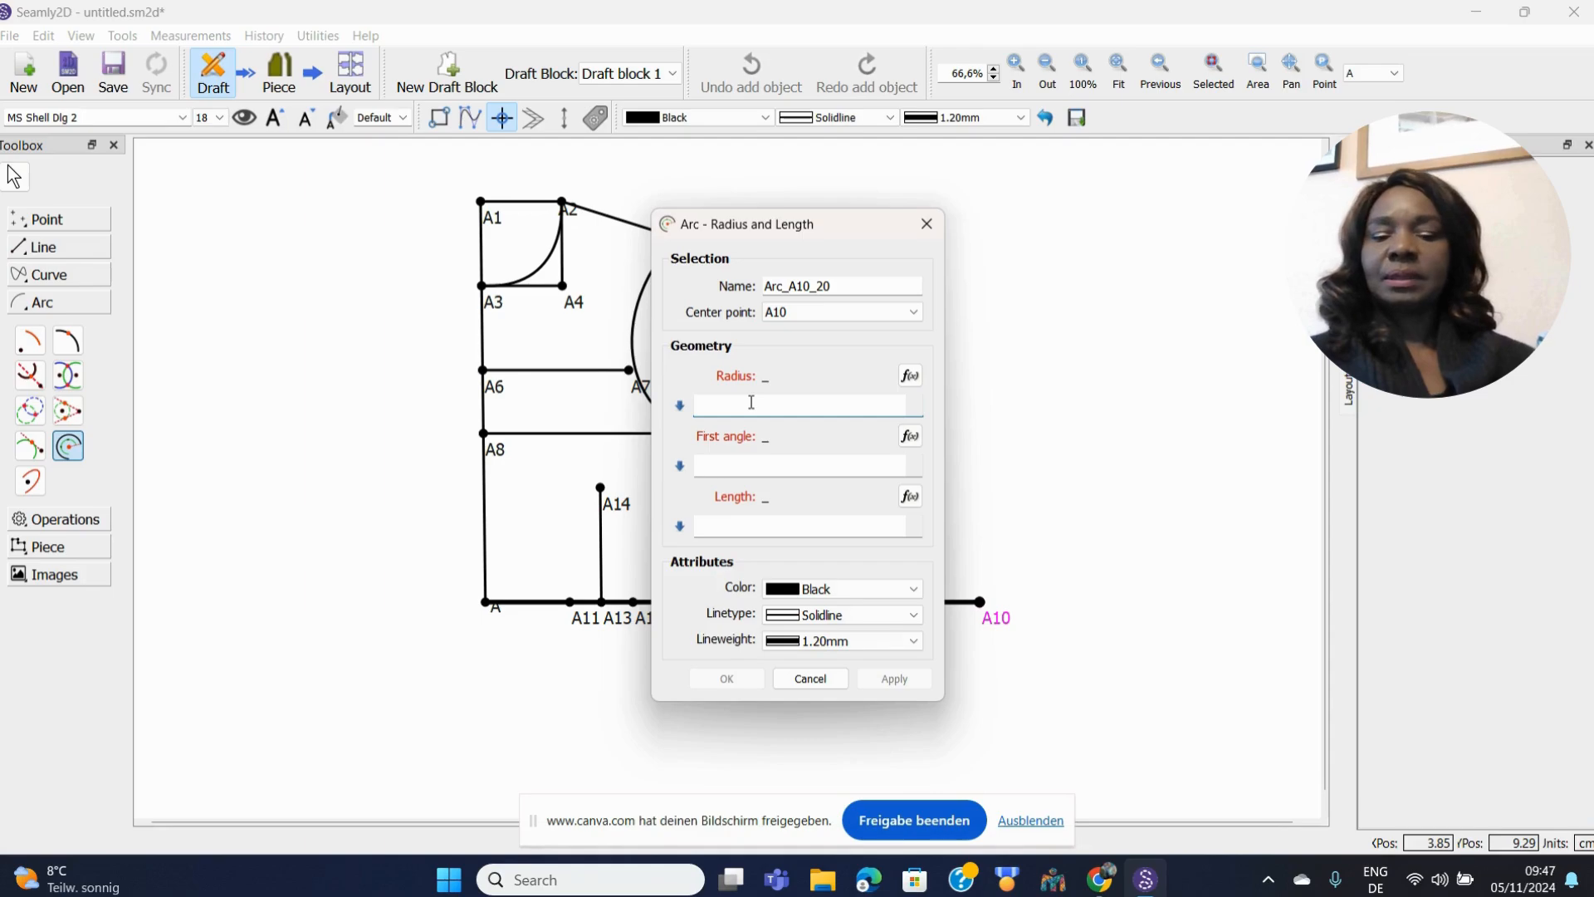
{"action": "left_click", "coordinate": [735, 461]}
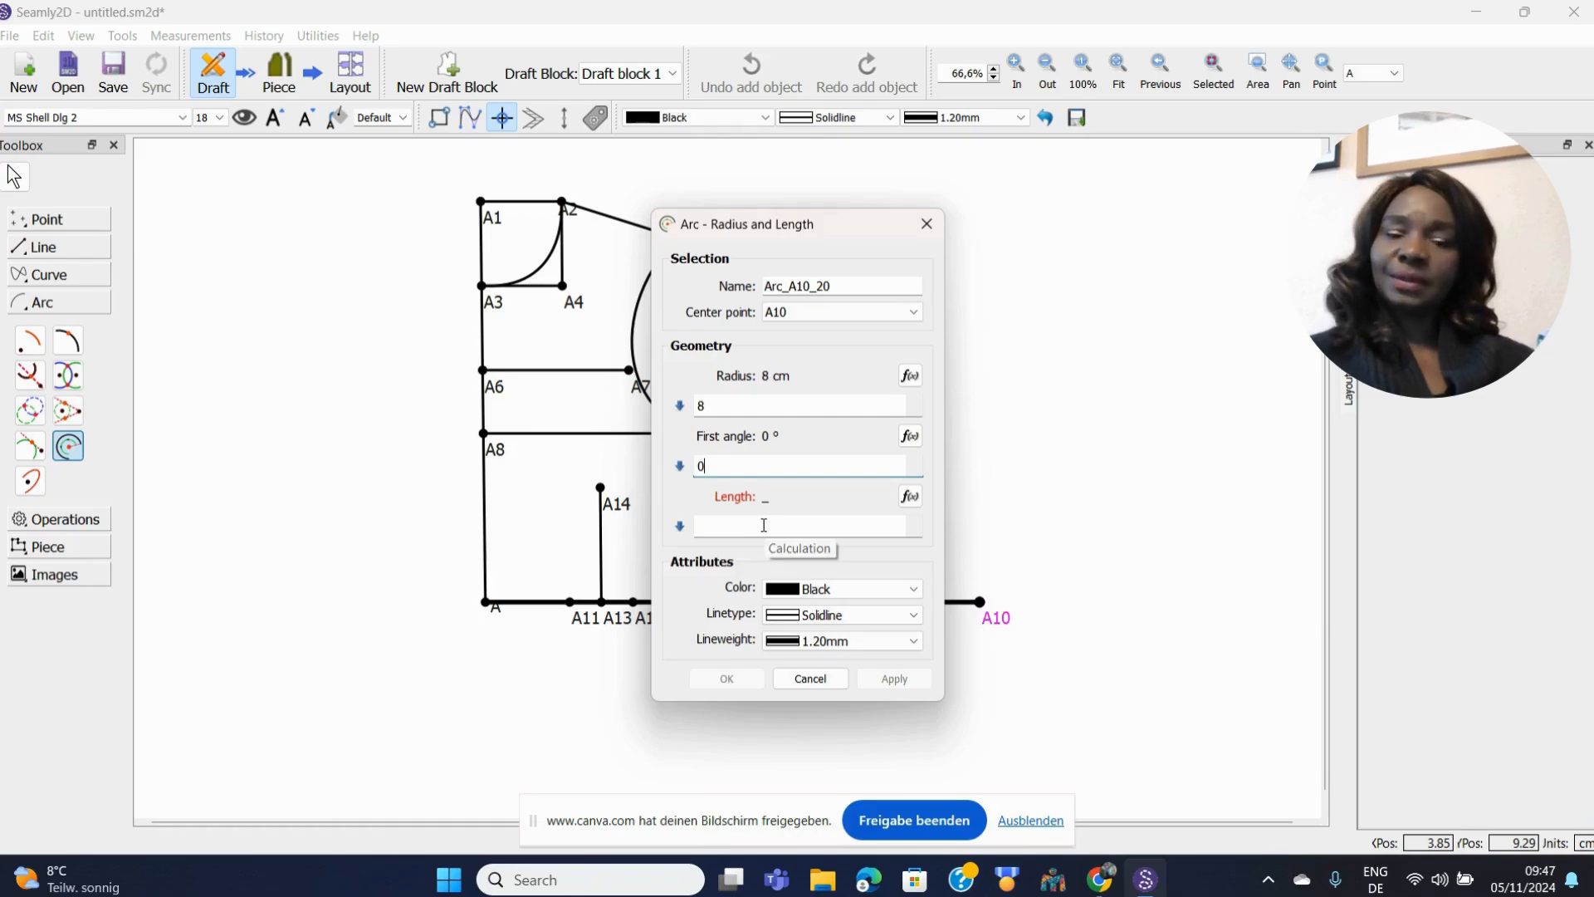
{"action": "left_click", "coordinate": [718, 522]}
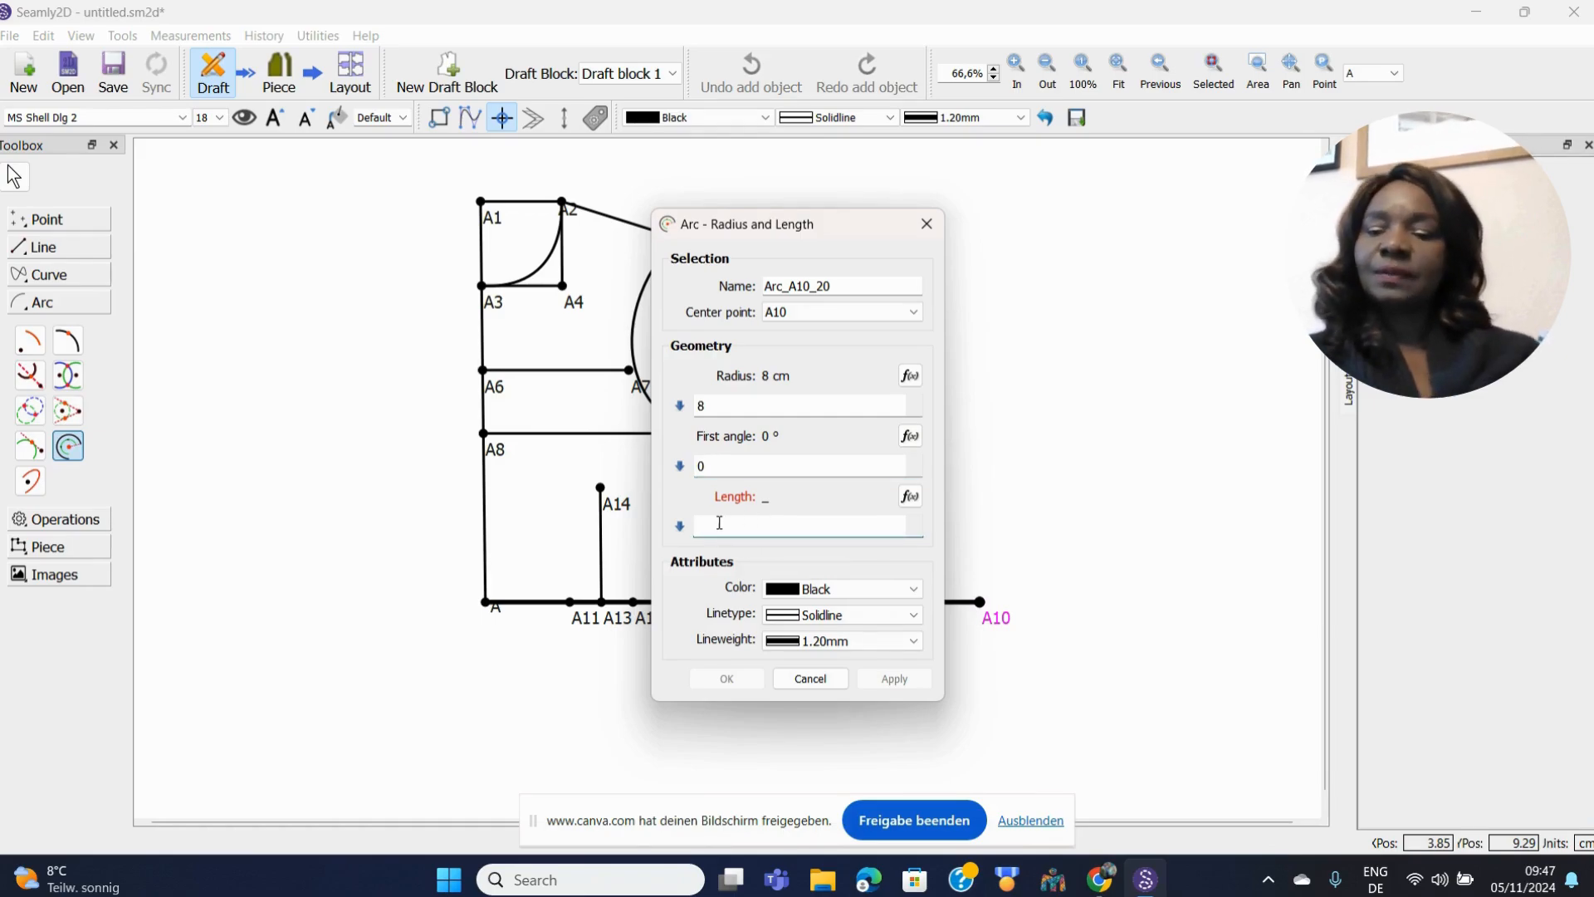
{"action": "type", "text": "12"}
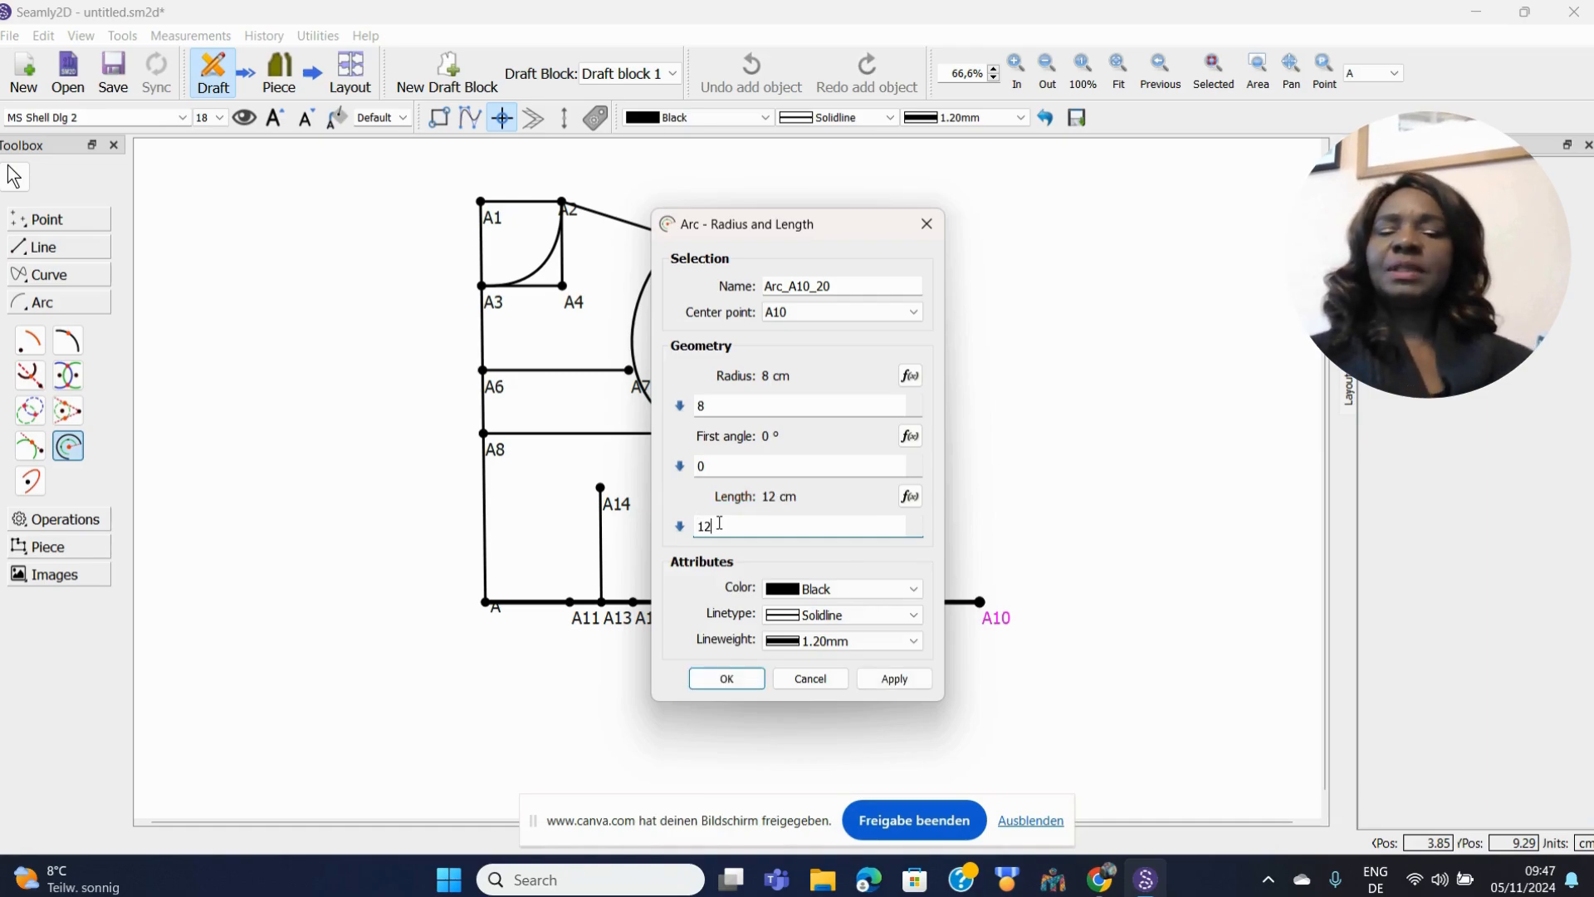
{"action": "left_click", "coordinate": [727, 679]}
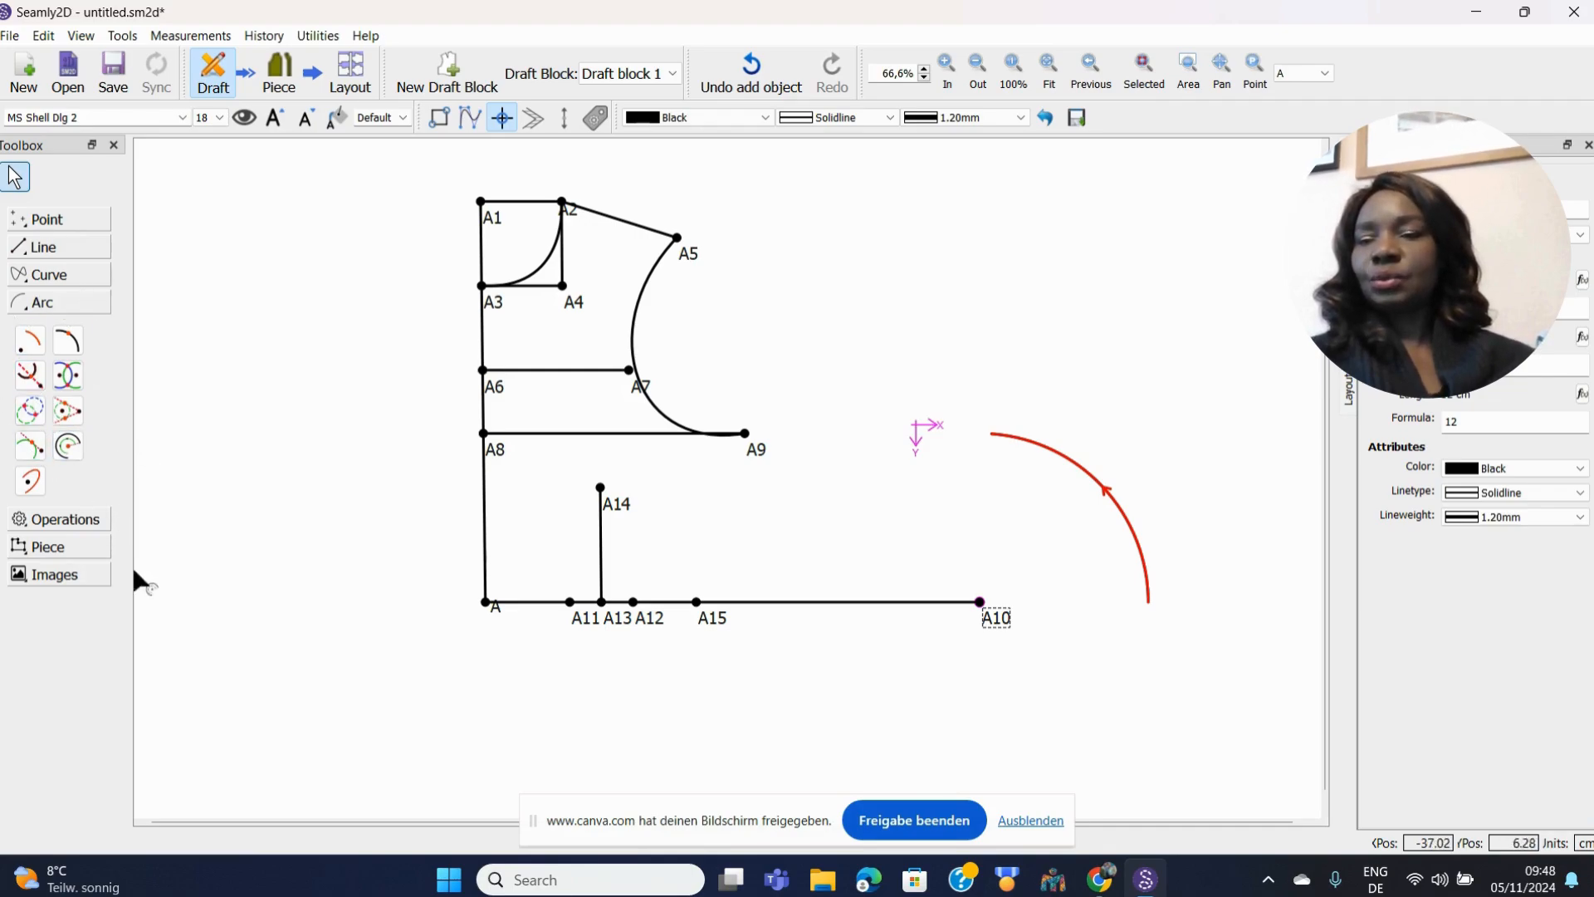
- Undo the radius-and-length arc centred on A10
{"action": "left_click", "coordinate": [62, 523]}
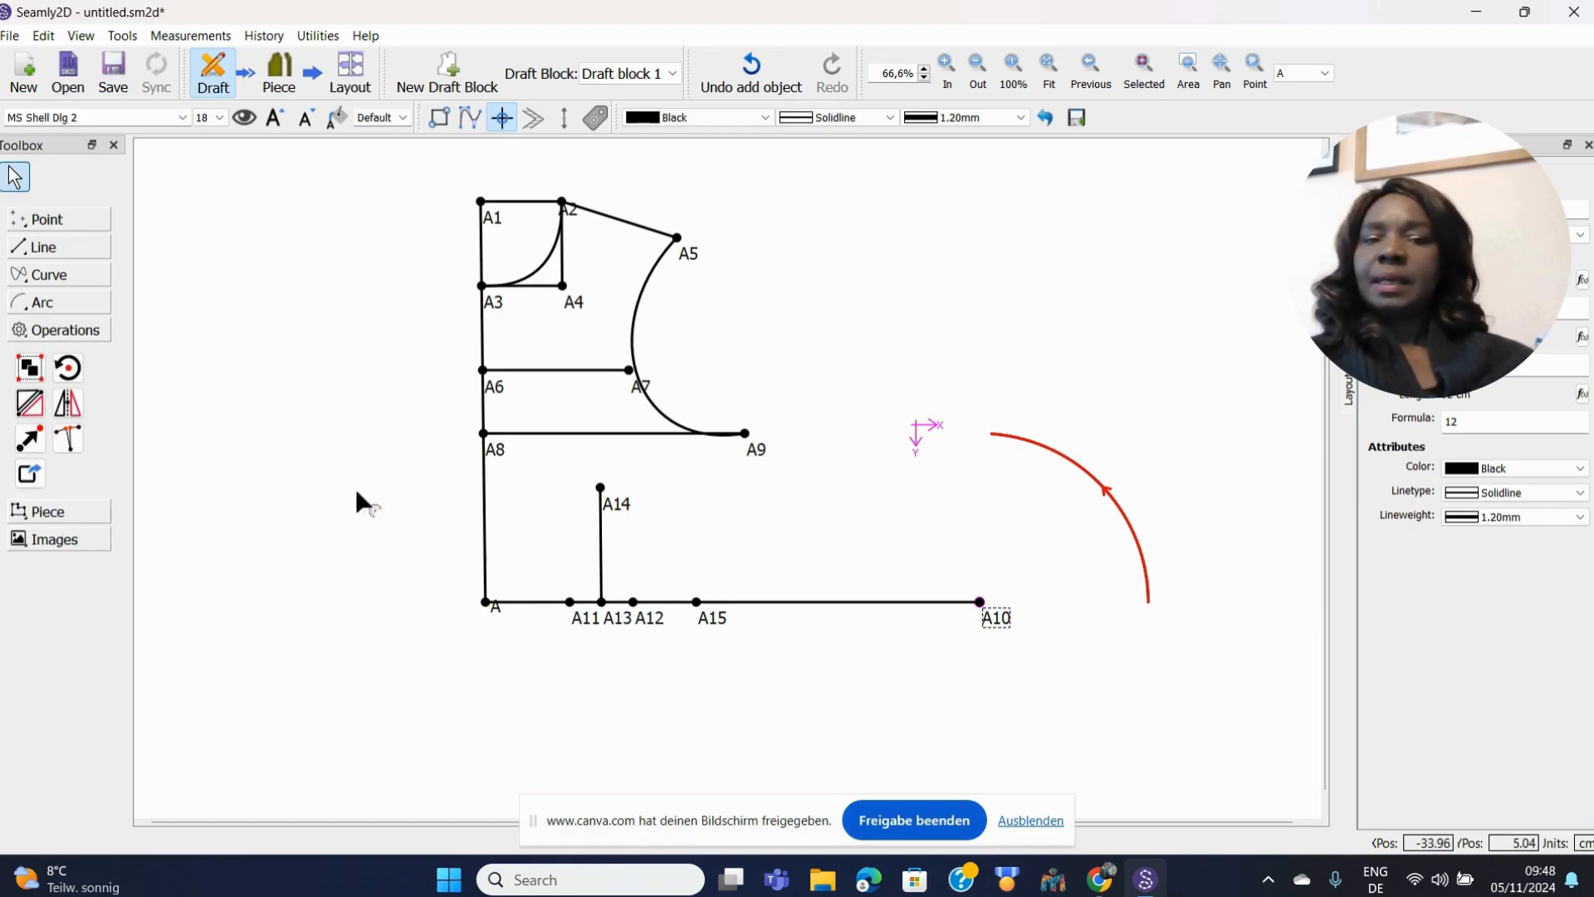
{"action": "left_click", "coordinate": [753, 79]}
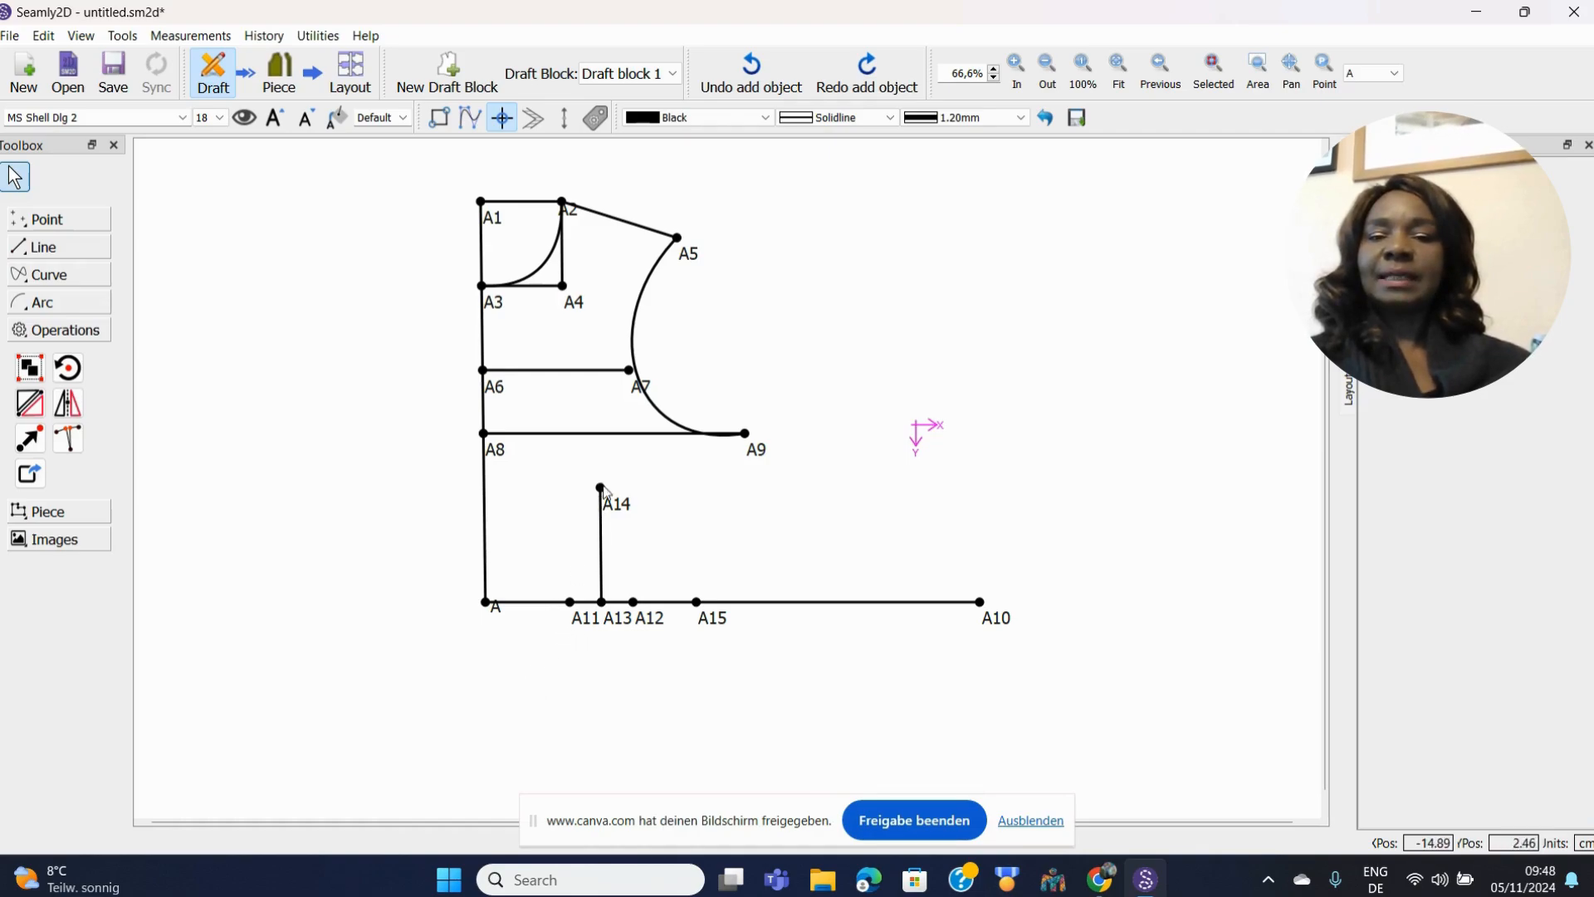
- Draw a straight line from A9 to A15 to form the side seam
{"action": "mouse_move", "coordinate": [572, 605]}
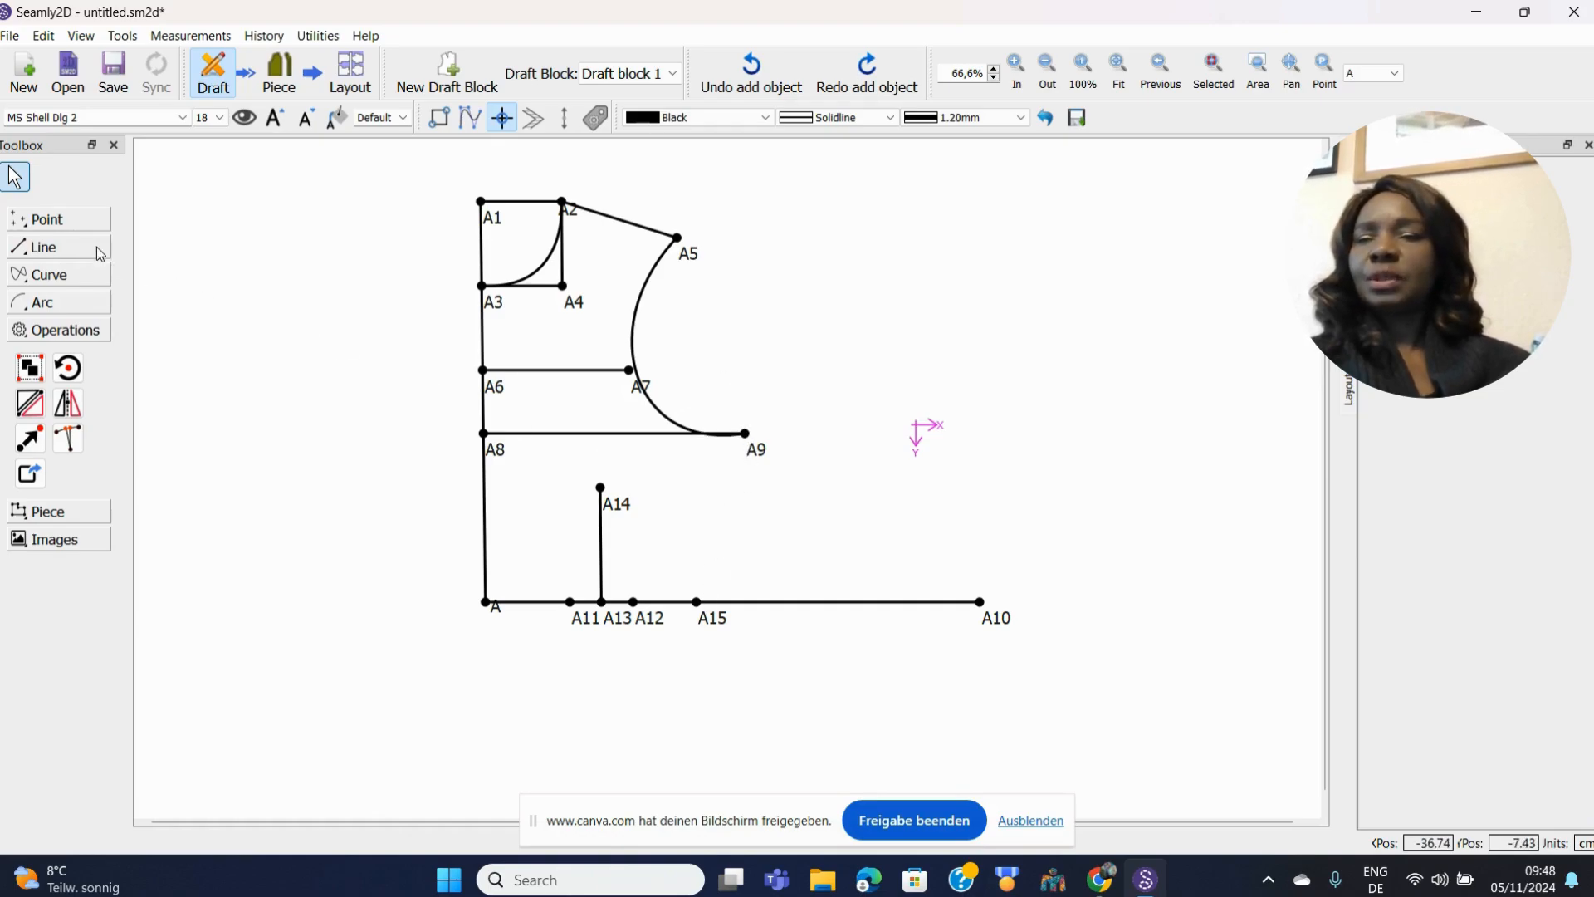
{"action": "left_click", "coordinate": [45, 247]}
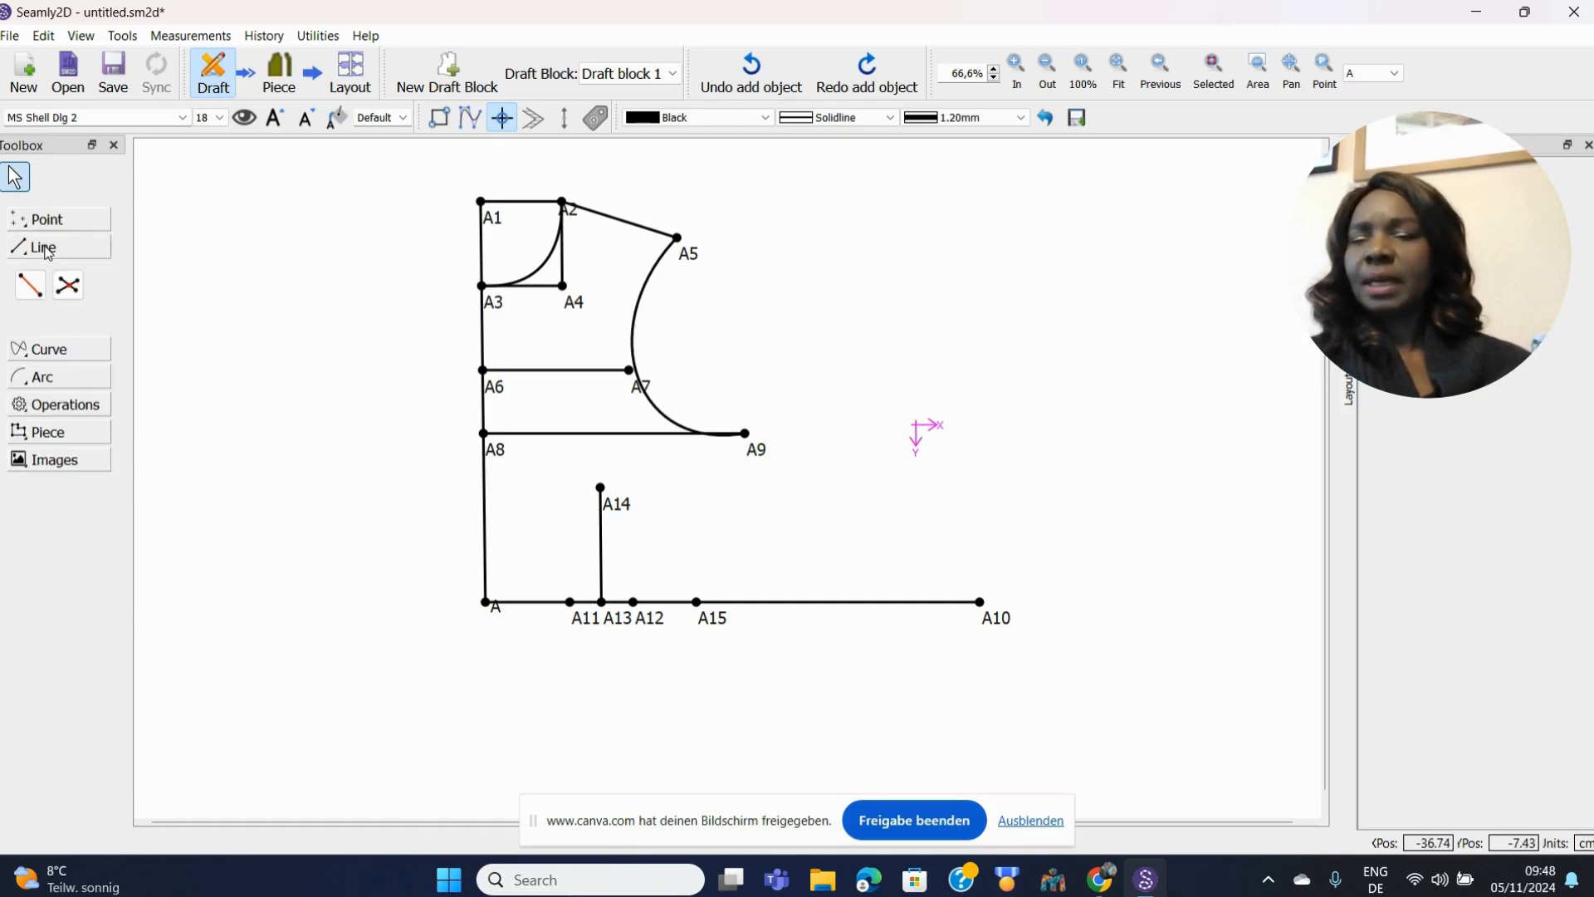
{"action": "left_click", "coordinate": [31, 289]}
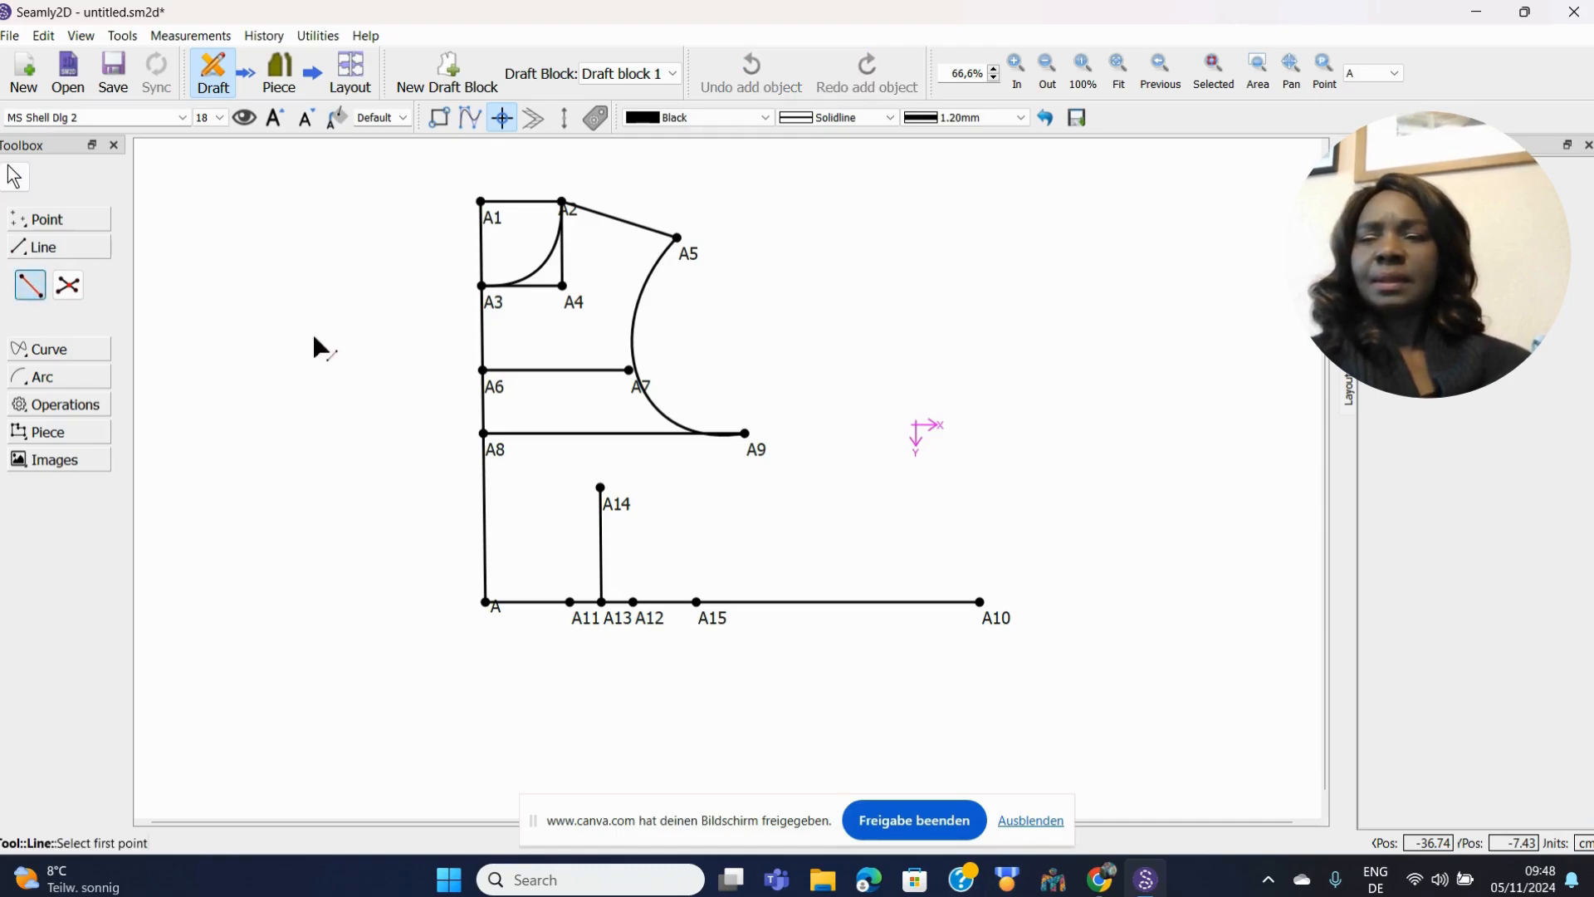
{"action": "left_click", "coordinate": [744, 435]}
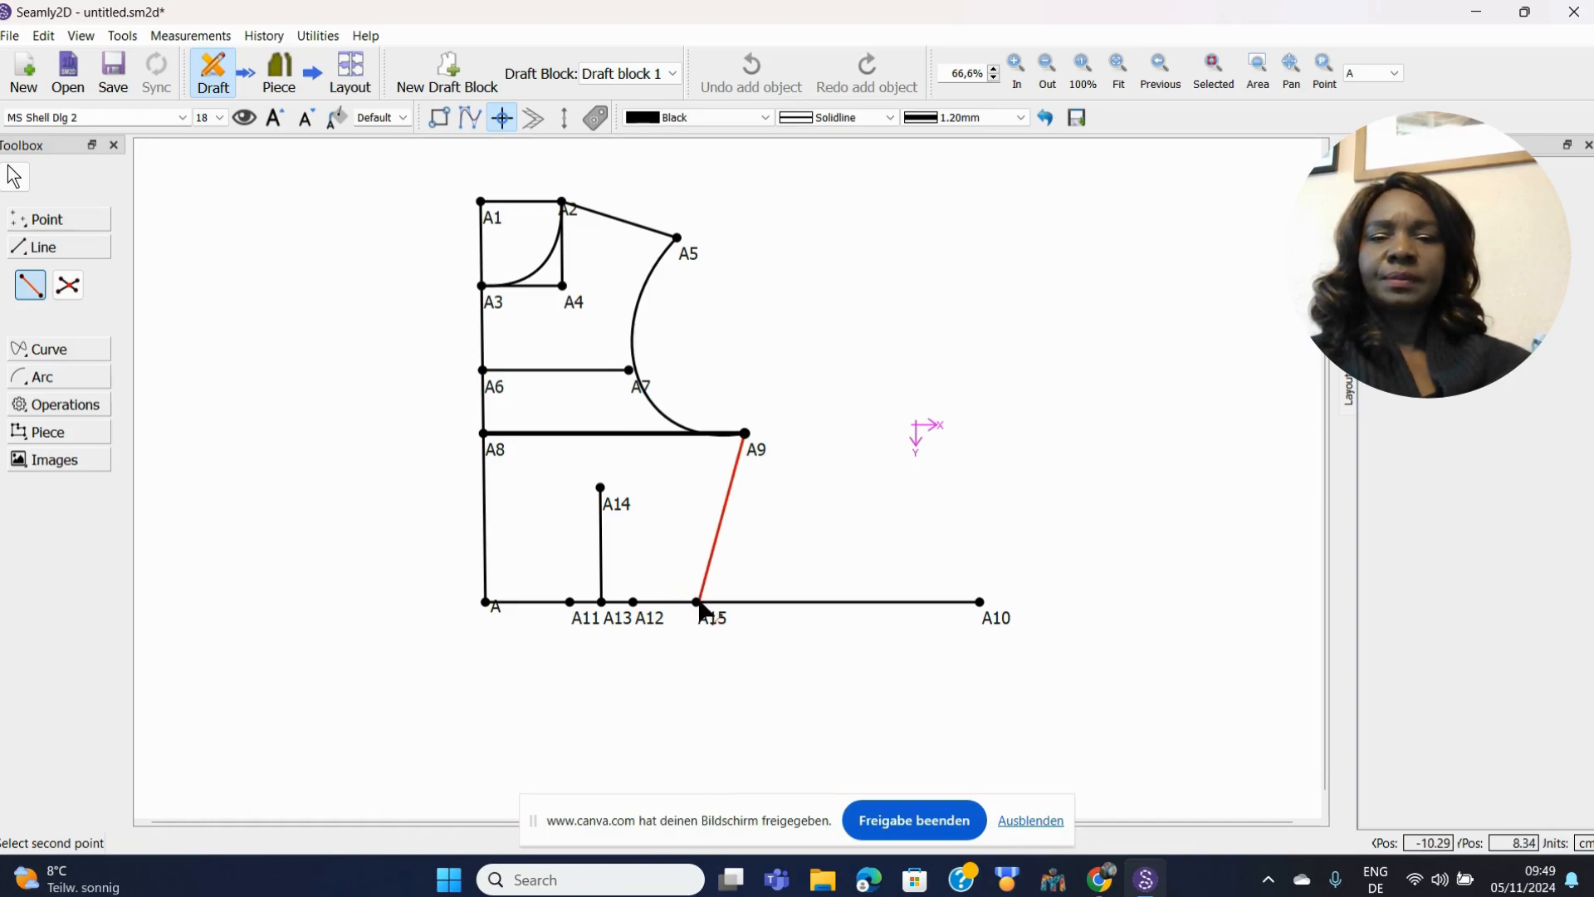
{"action": "left_click", "coordinate": [697, 603]}
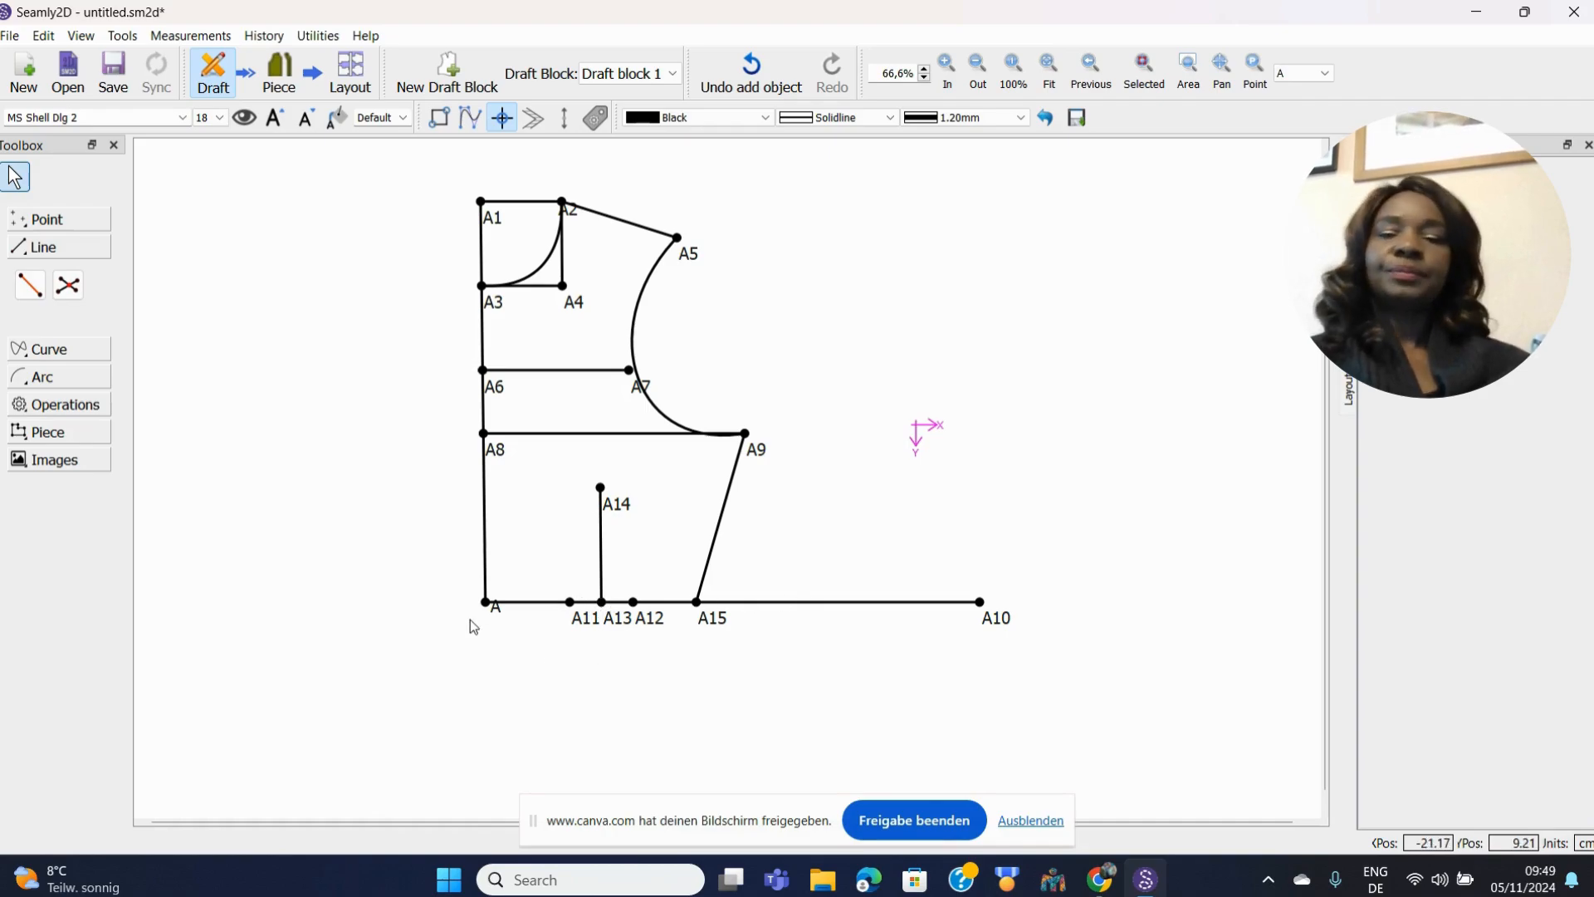
- Create a true dart on the base line from A to A15, using A11, A14 and A12 as the dart points
{"action": "left_click", "coordinate": [79, 405]}
{"action": "left_click", "coordinate": [82, 442]}
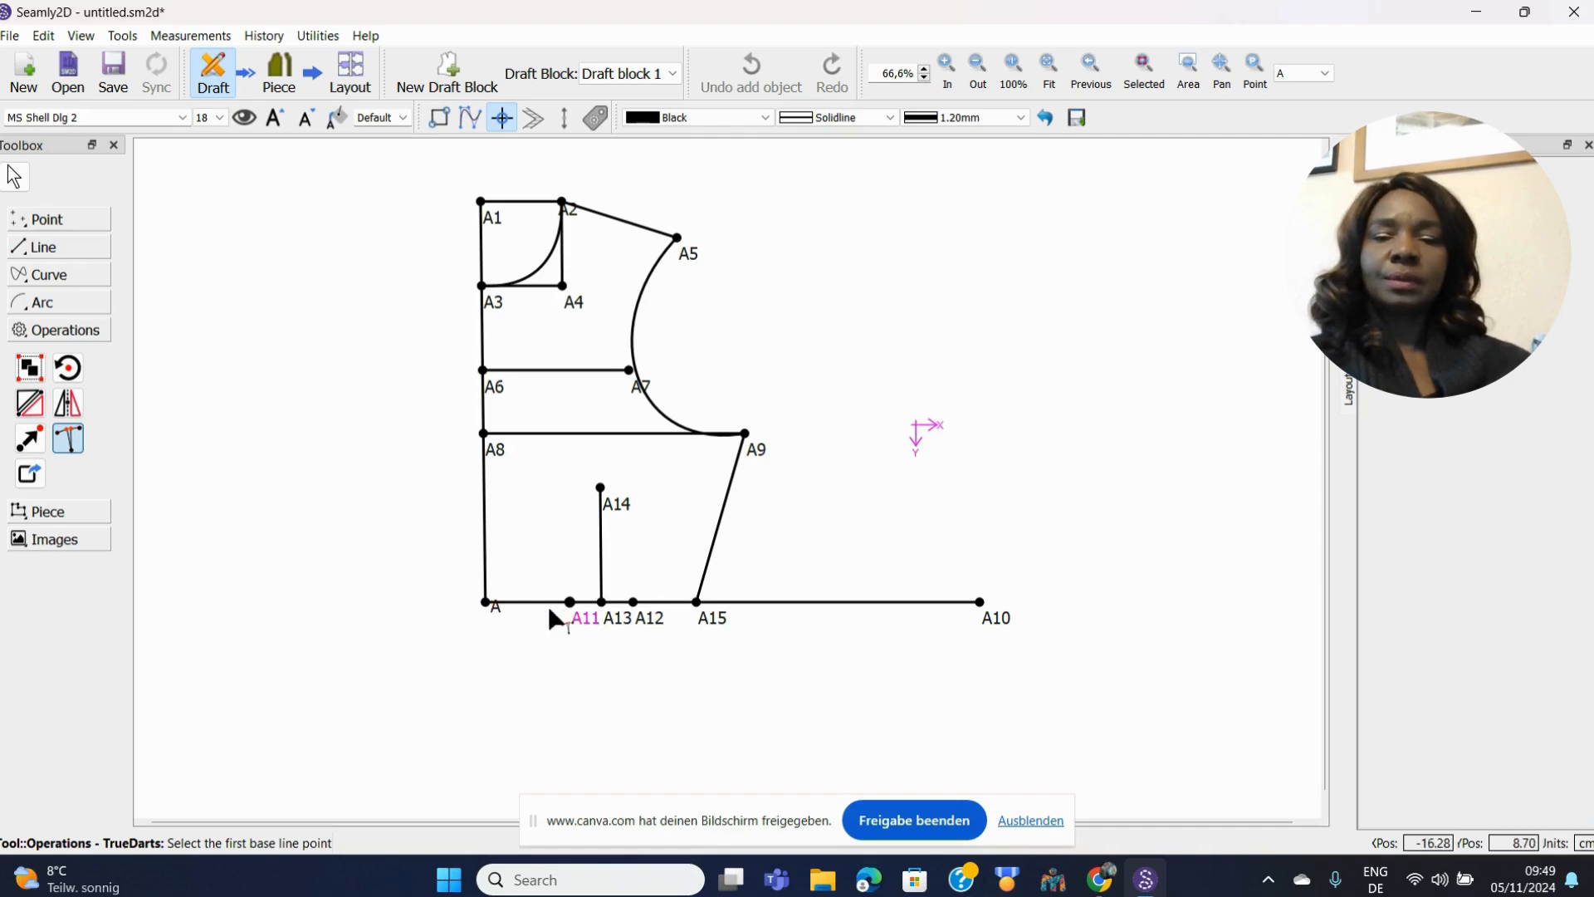
{"action": "left_click", "coordinate": [490, 603]}
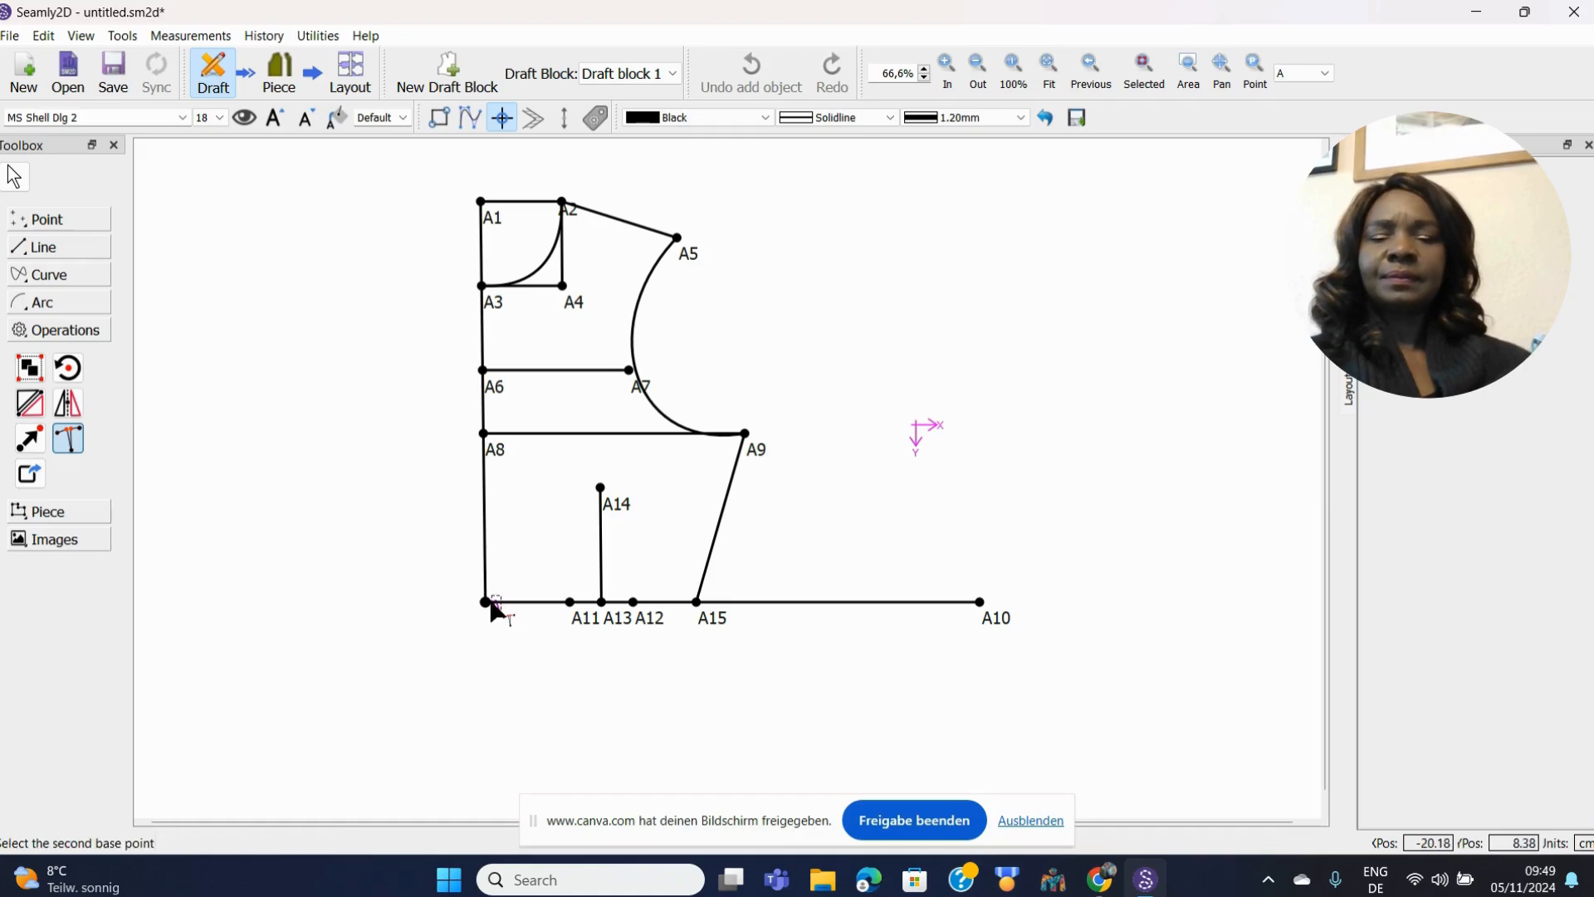
{"action": "left_click", "coordinate": [696, 602]}
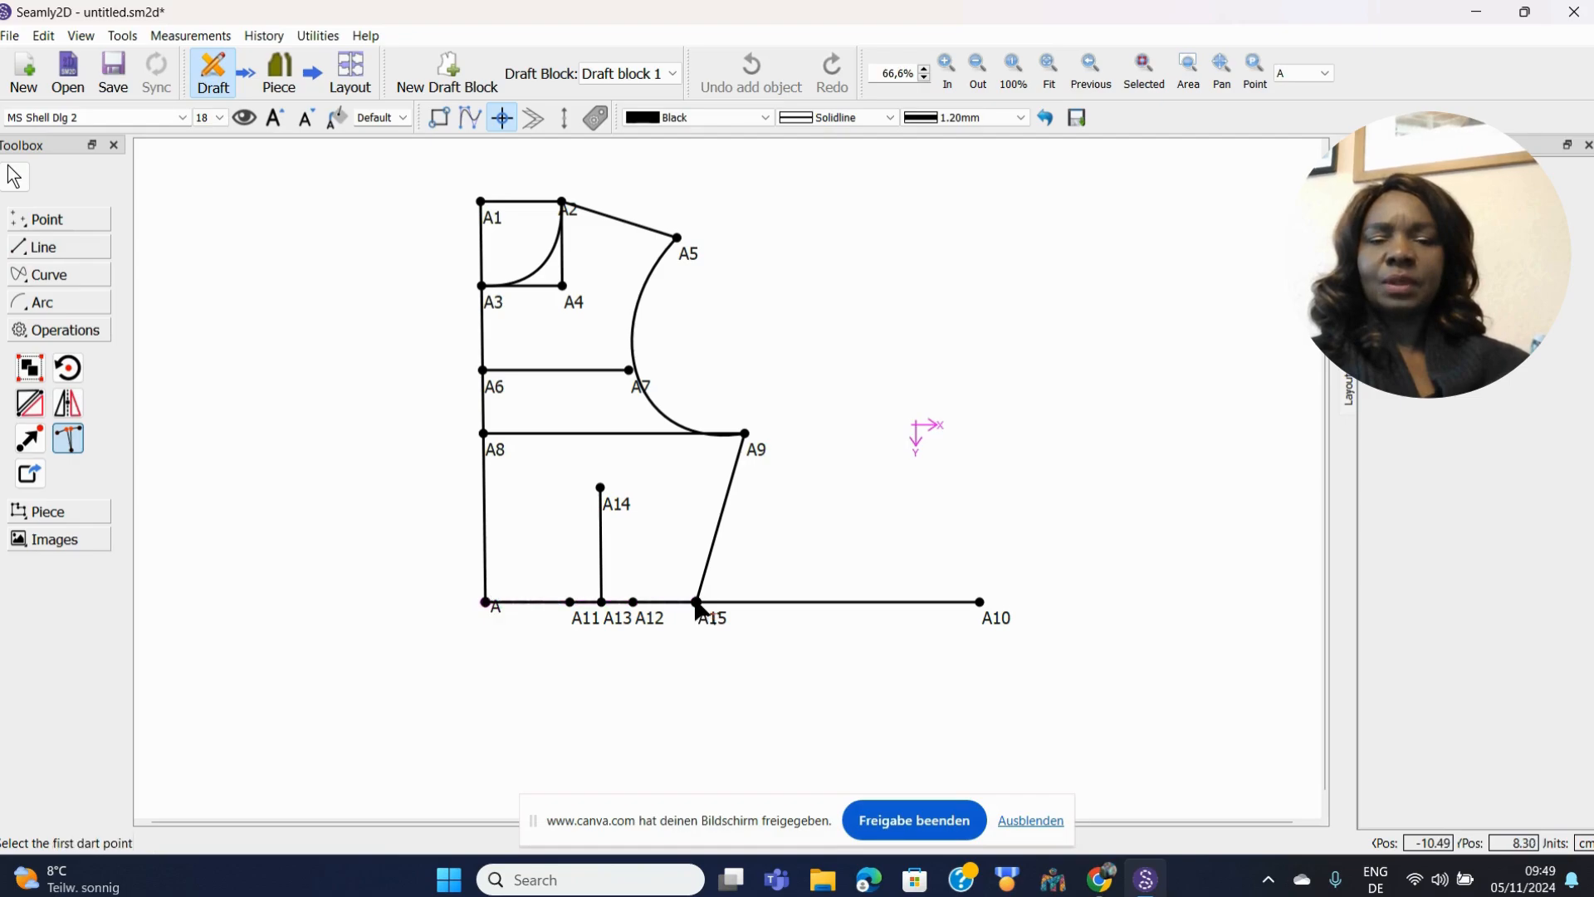
{"action": "left_click", "coordinate": [570, 602]}
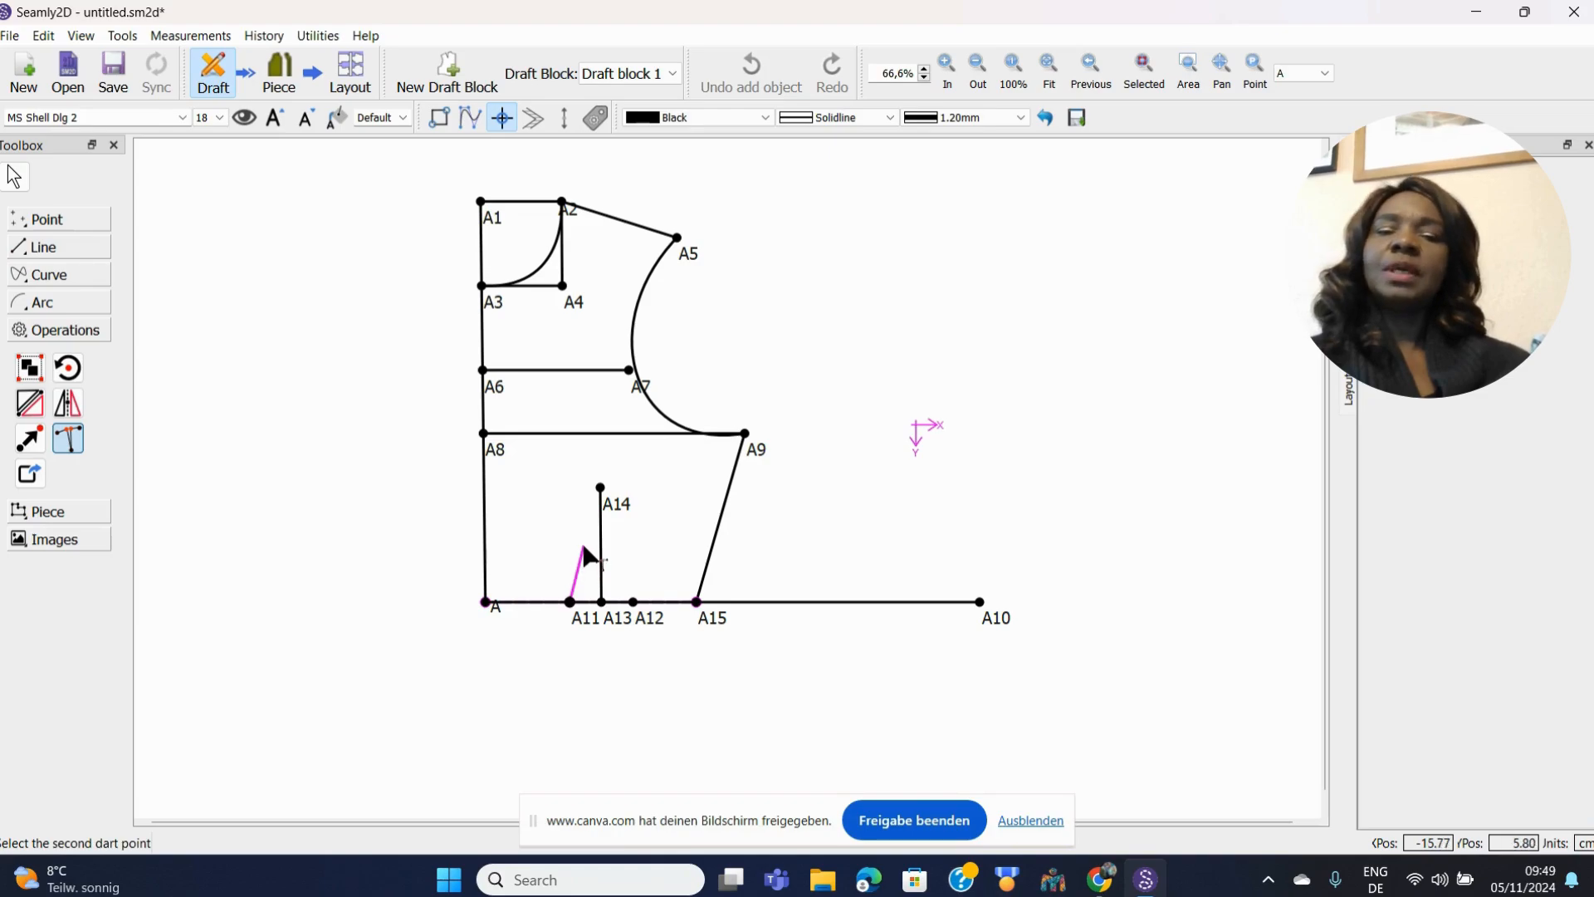
{"action": "left_click", "coordinate": [599, 488]}
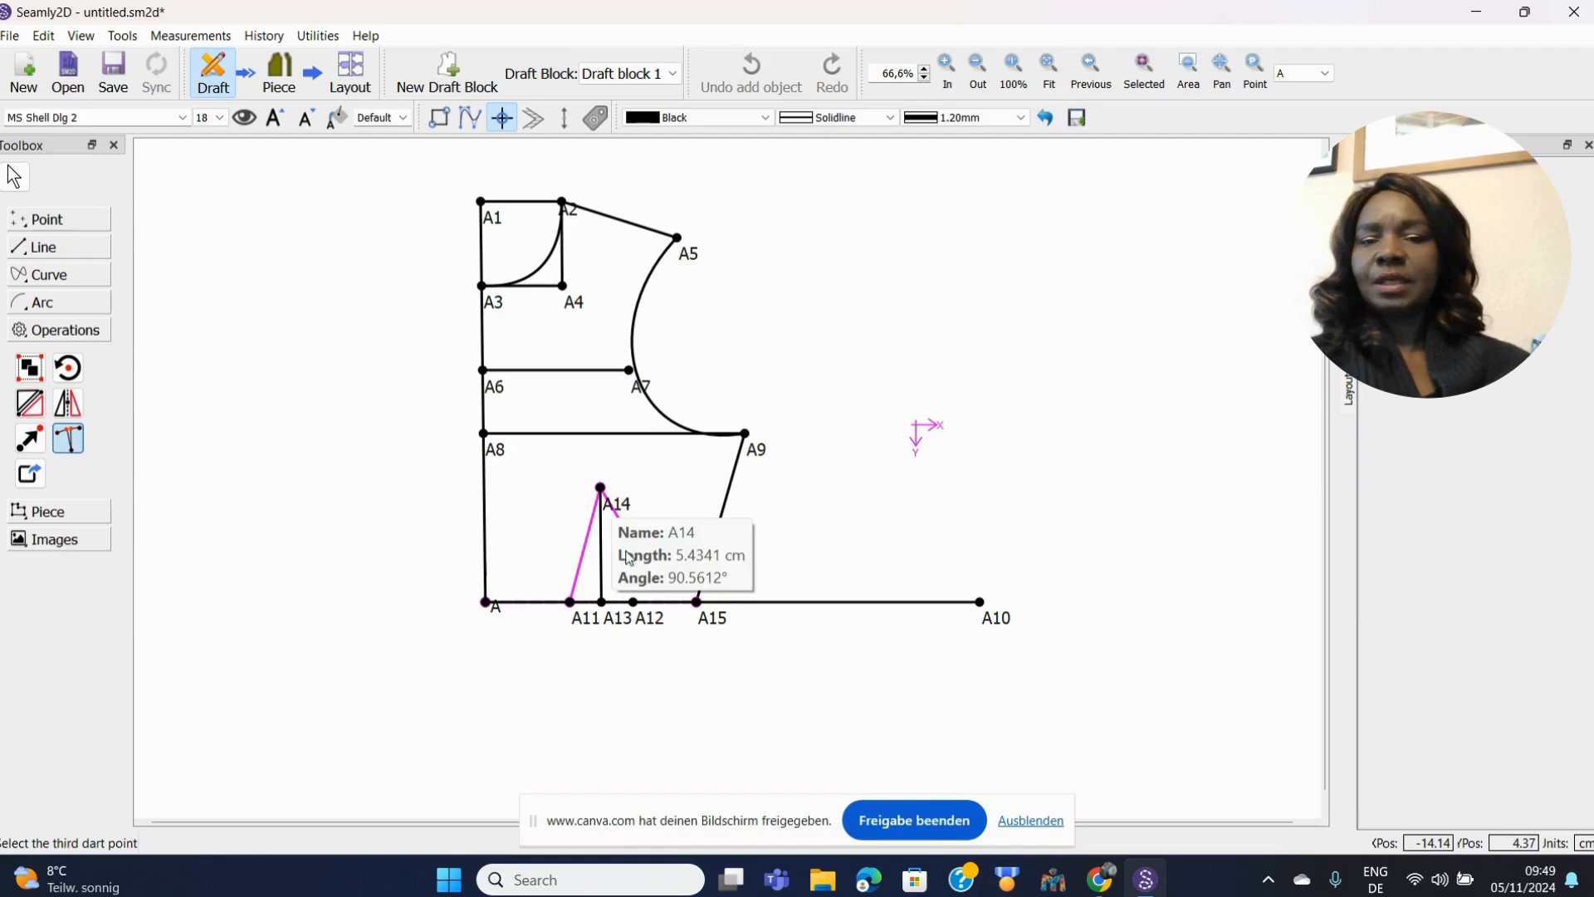
{"action": "left_click", "coordinate": [643, 617]}
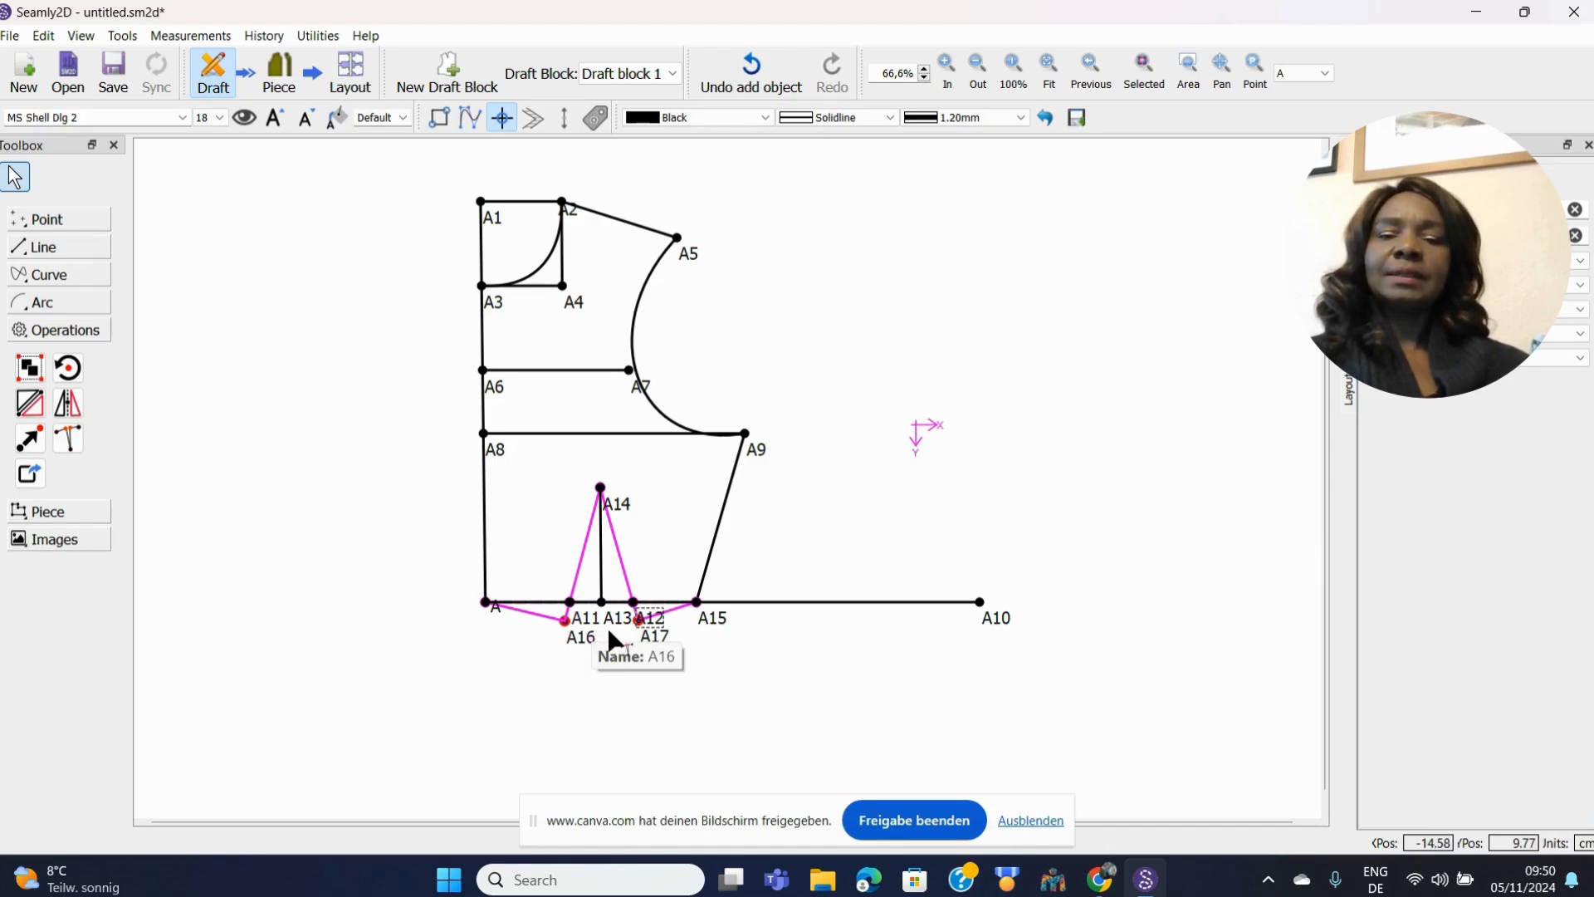
{"action": "left_click", "coordinate": [644, 620]}
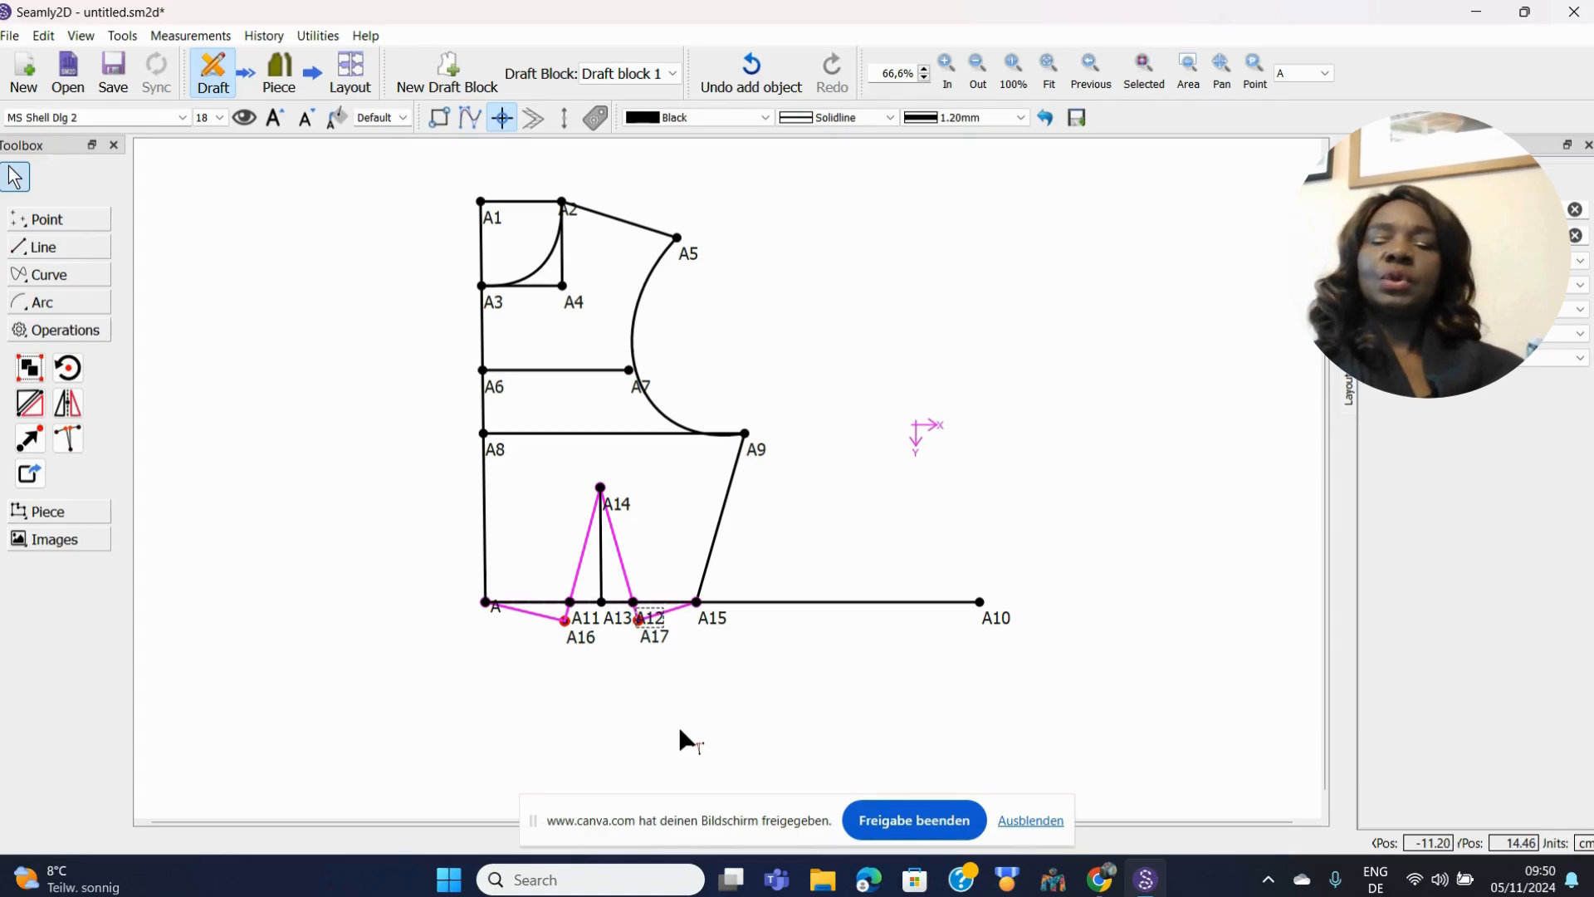
{"action": "left_click", "coordinate": [63, 512]}
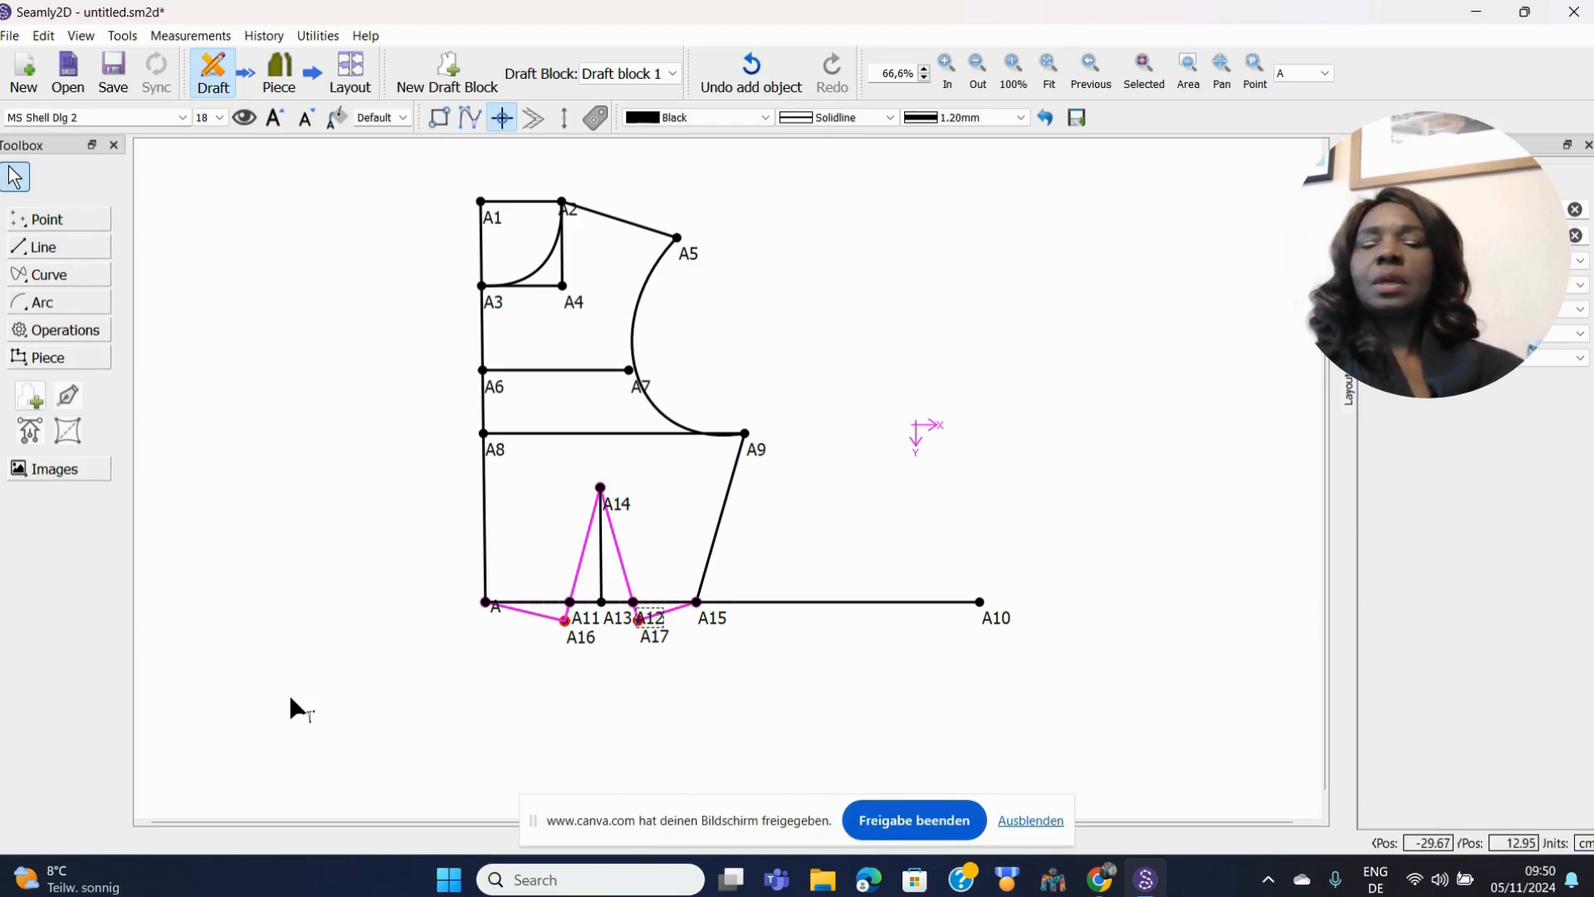
{"action": "left_click", "coordinate": [52, 336]}
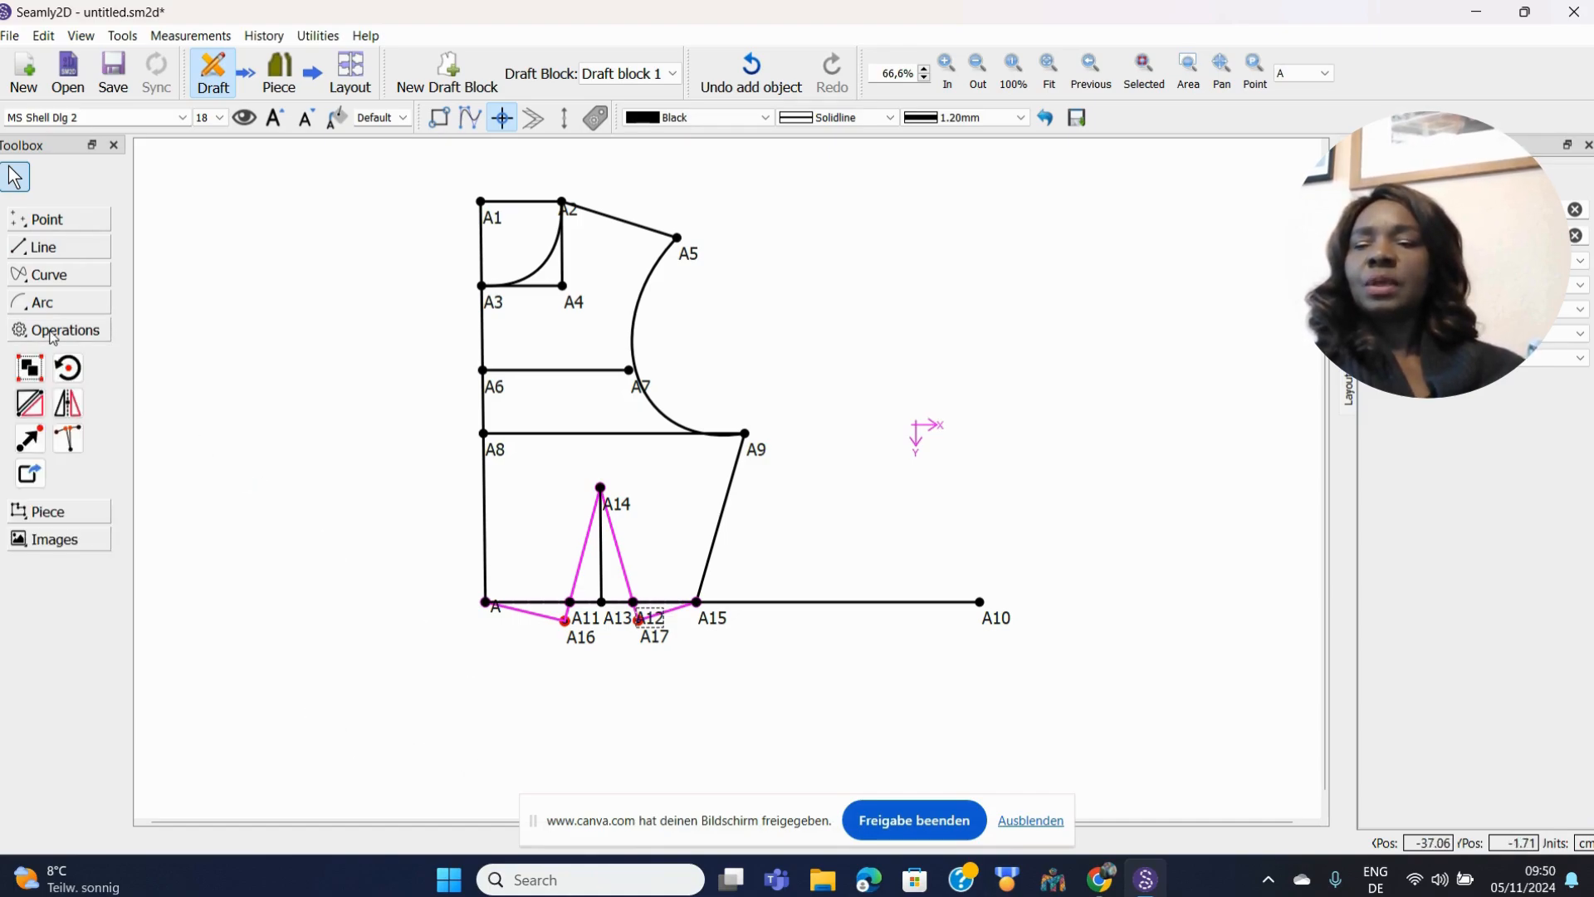
{"action": "left_click", "coordinate": [946, 539]}
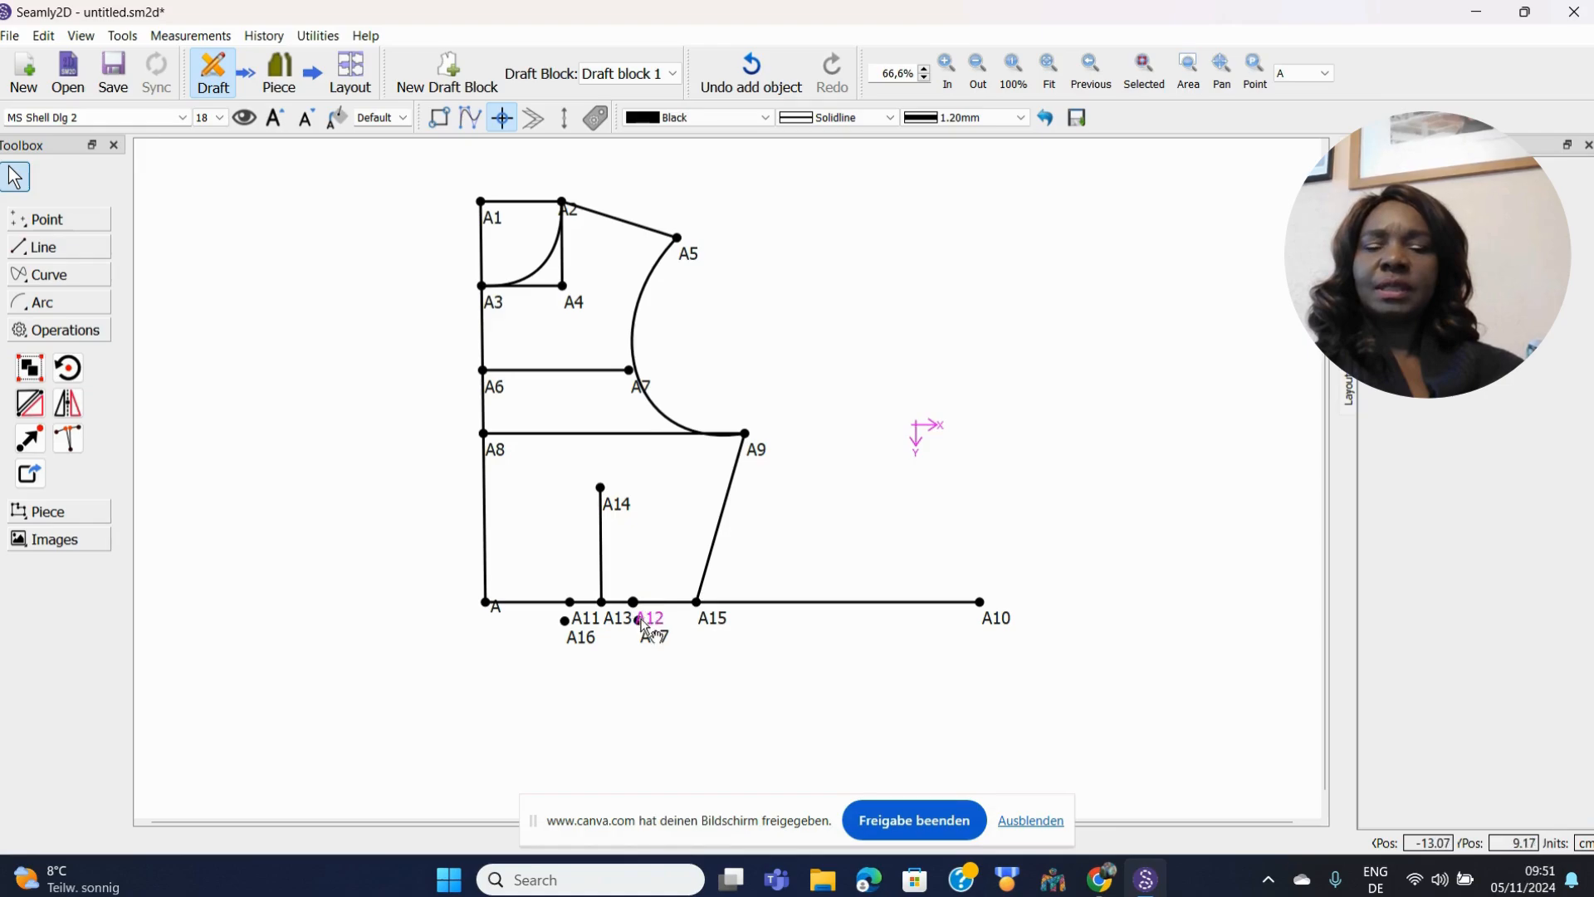
{"action": "mouse_move", "coordinate": [641, 624]}
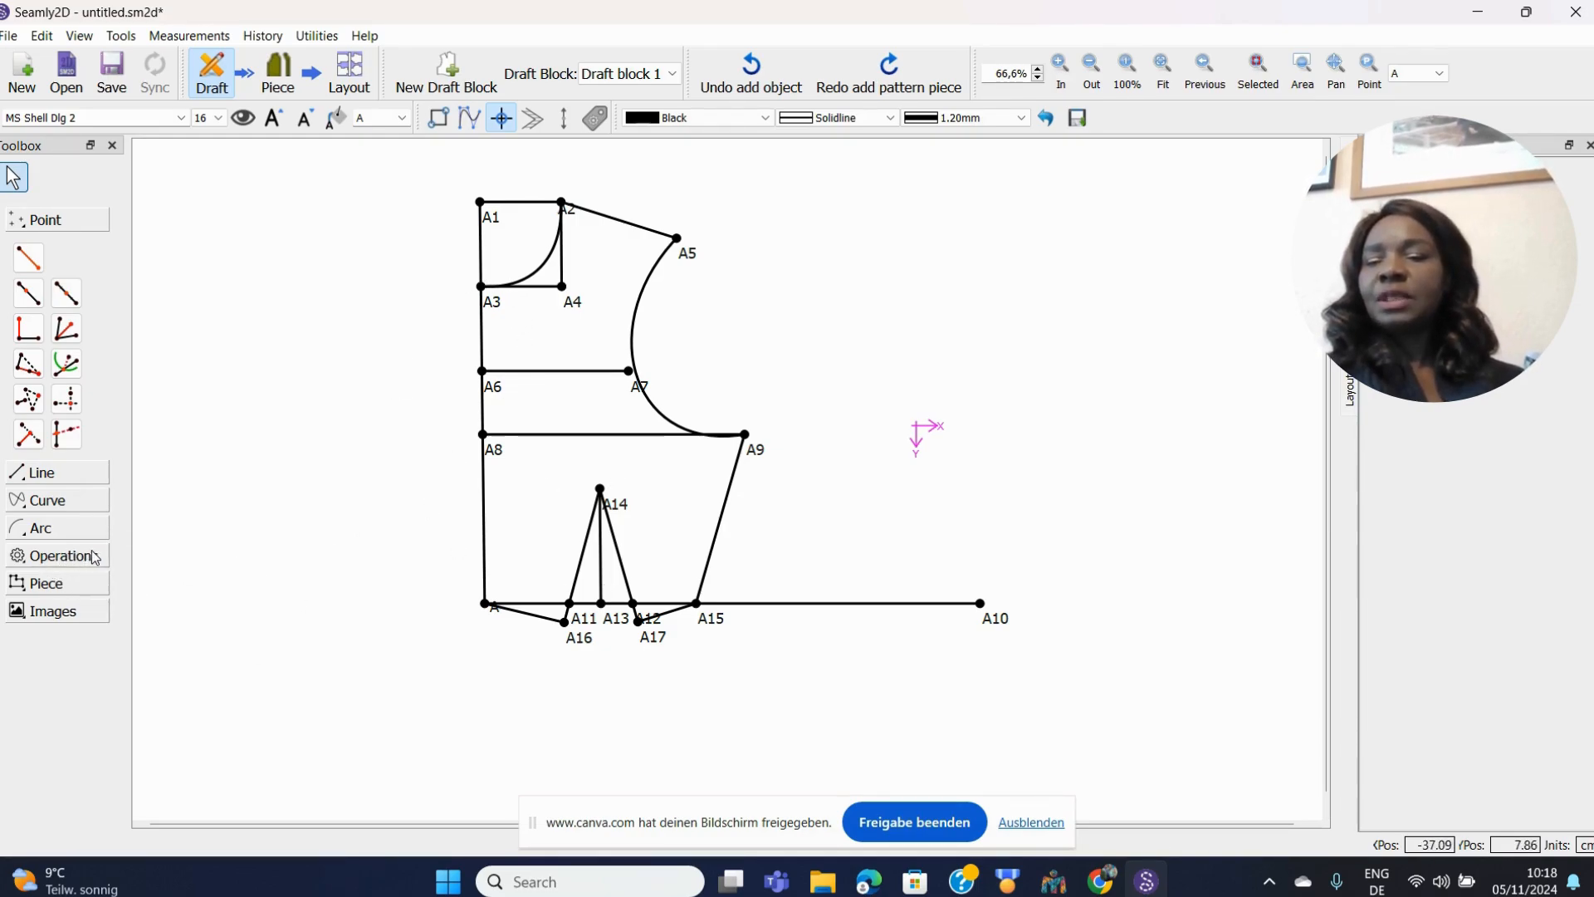
- Start a new pattern piece and trace its main path clockwise from A3 along the neckline curve, A2, A5 and the armhole curves to A9
{"action": "left_click", "coordinate": [47, 556]}
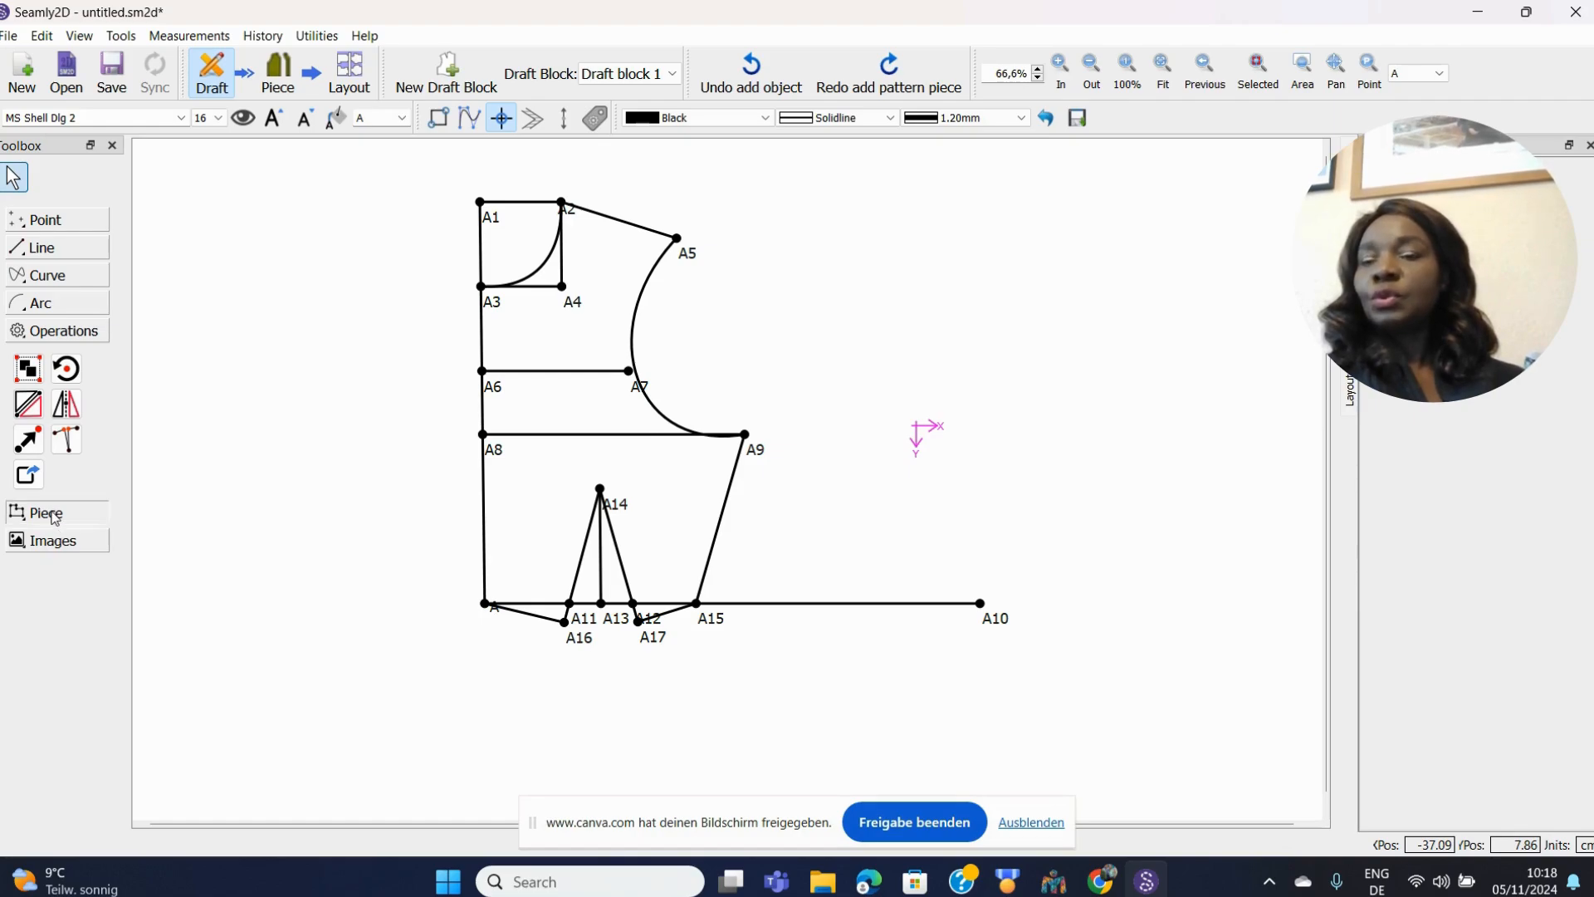
{"action": "left_click", "coordinate": [53, 514]}
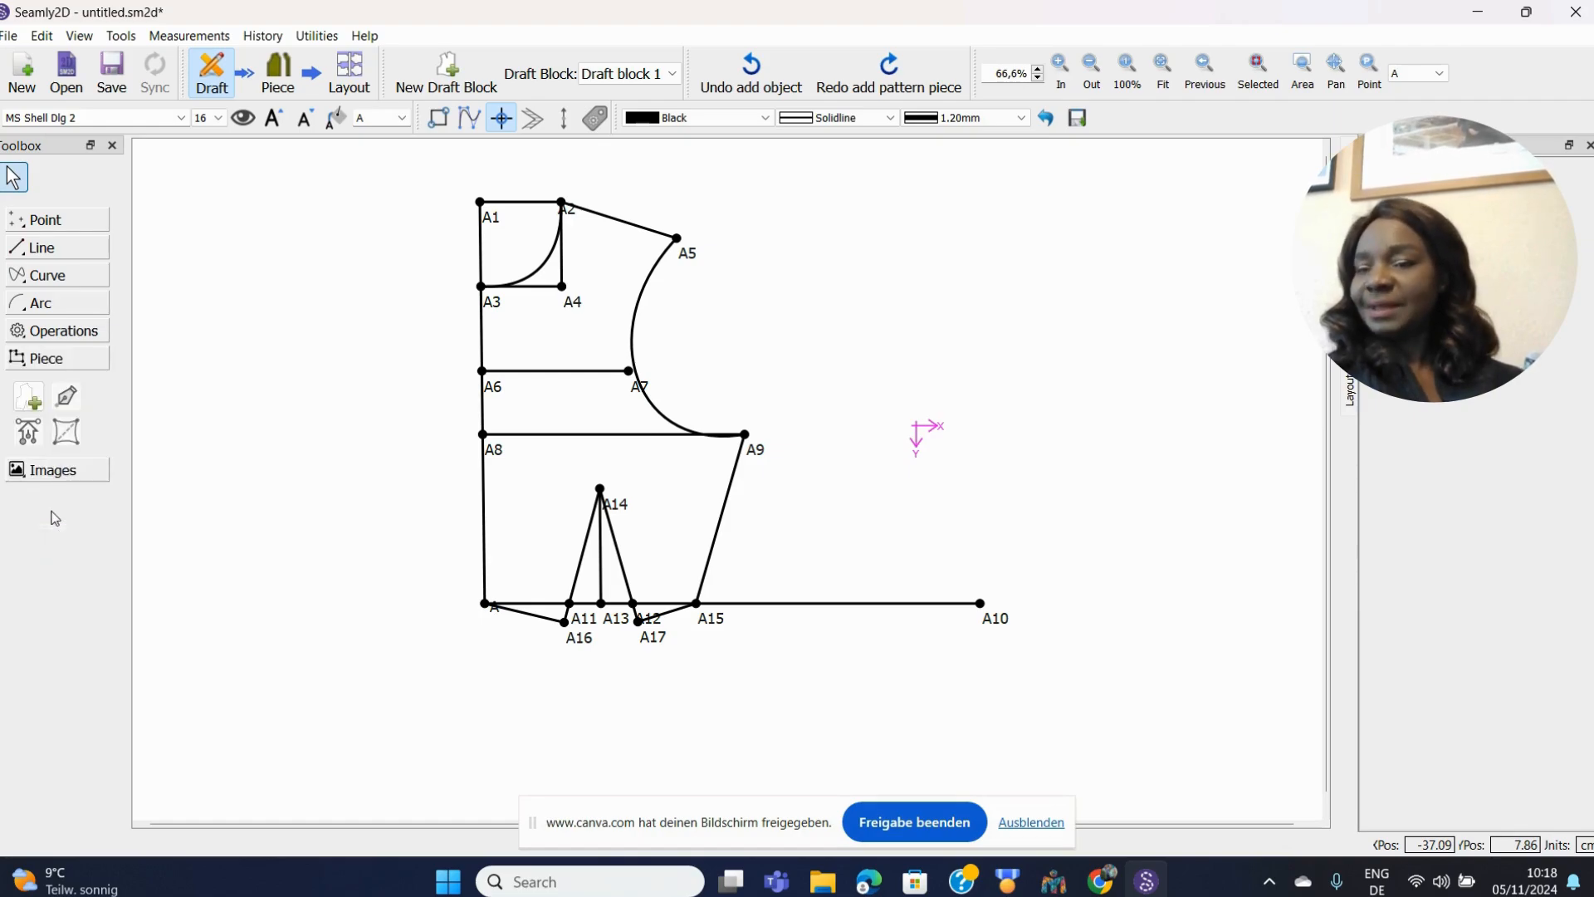
{"action": "left_click", "coordinate": [33, 401]}
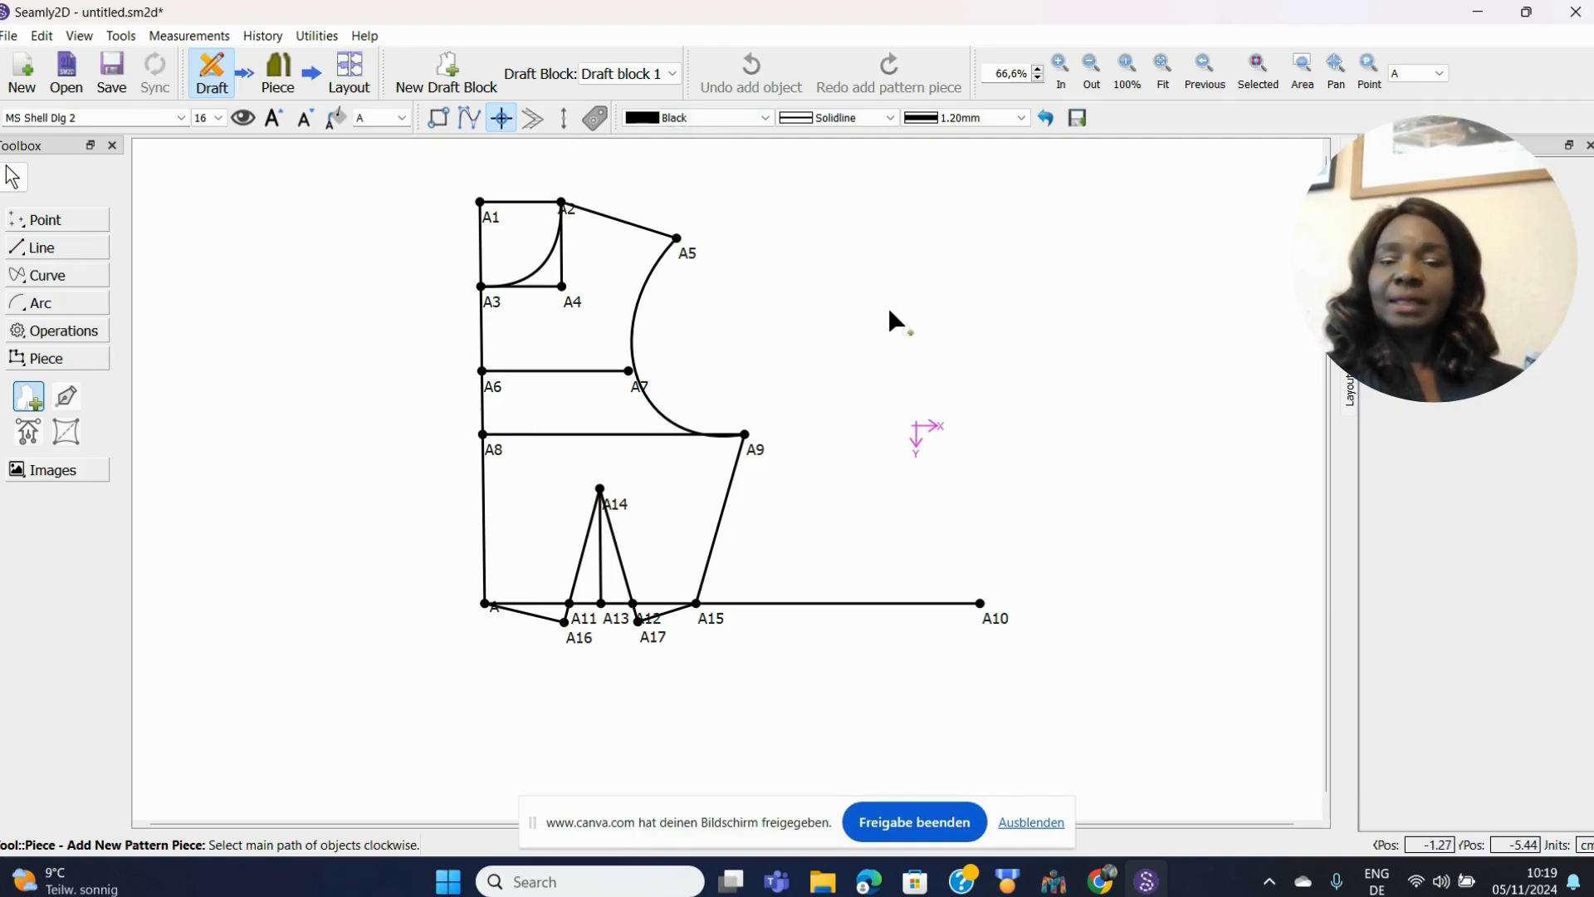
{"action": "left_click", "coordinate": [488, 307]}
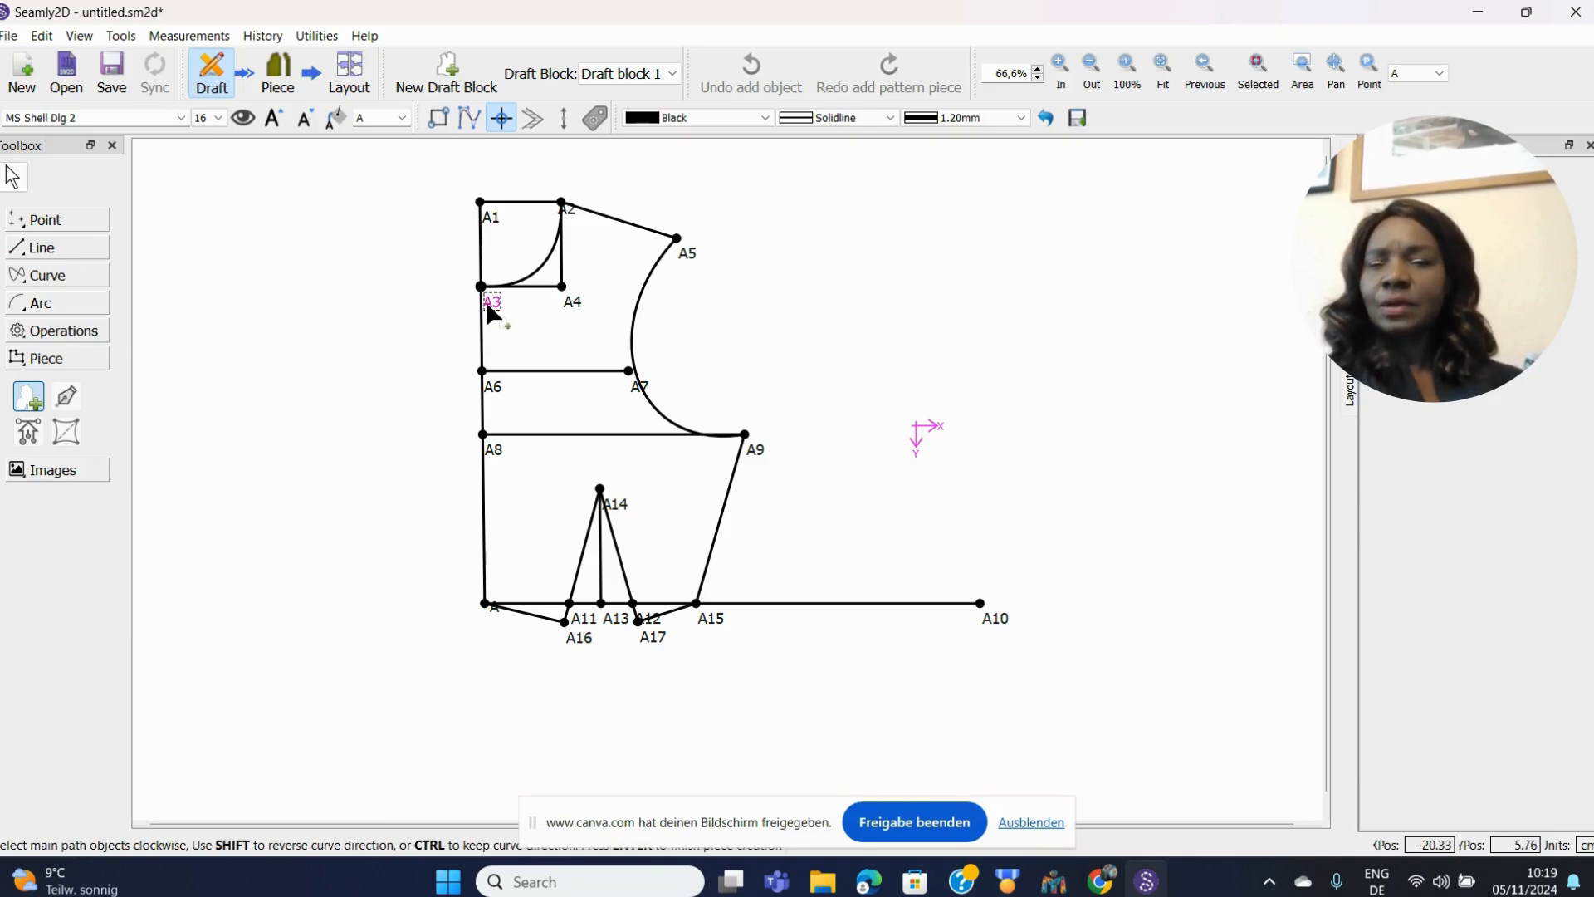
{"action": "left_click", "coordinate": [536, 279]}
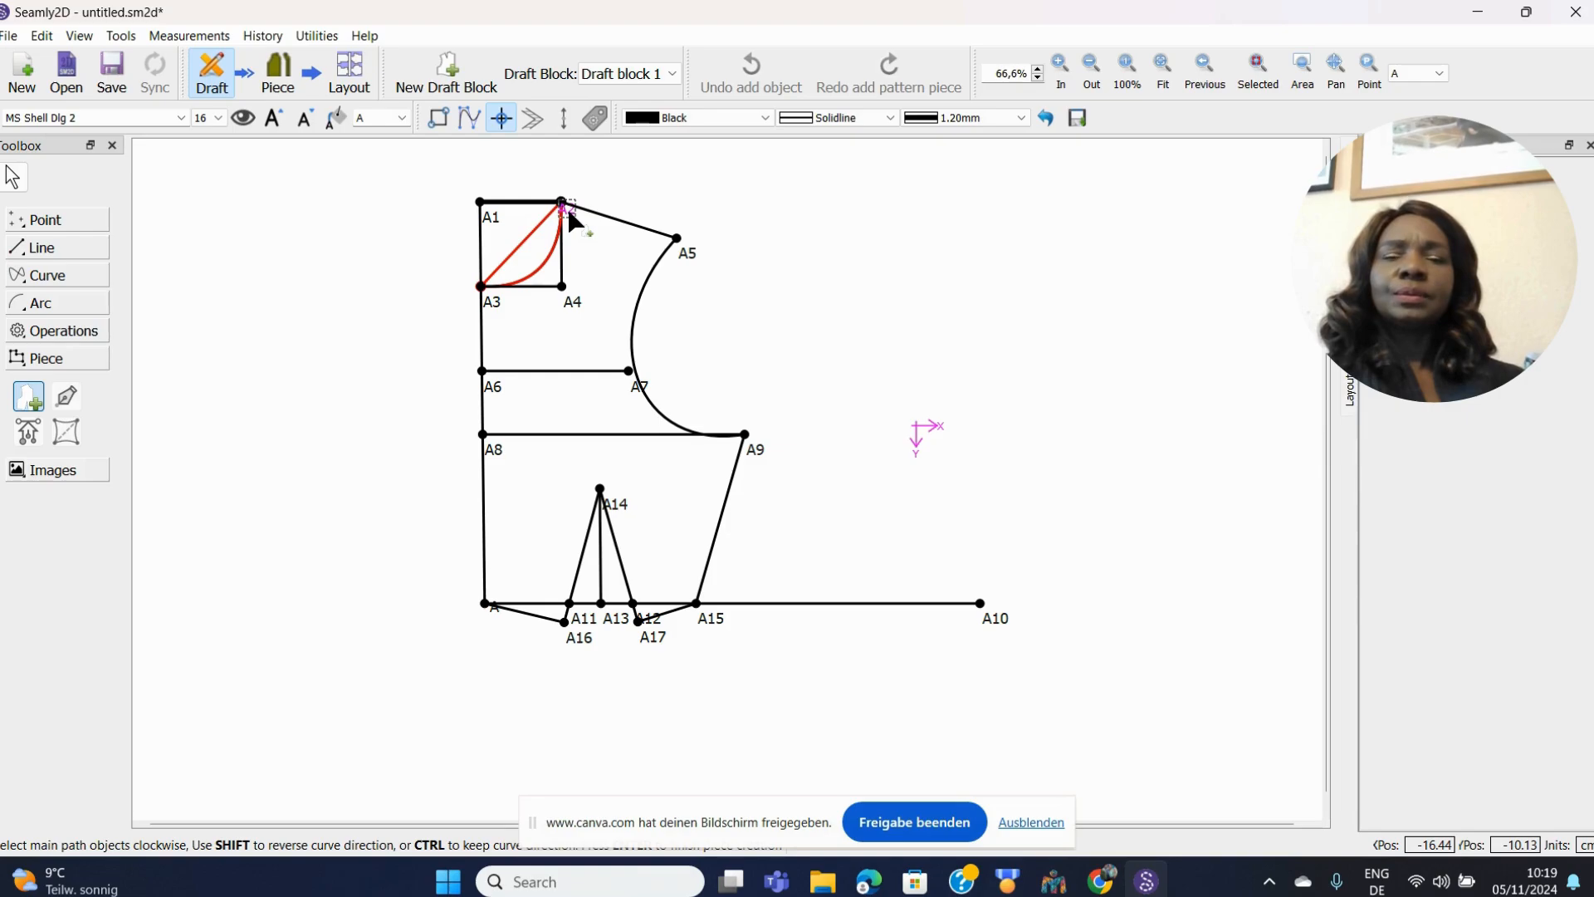
{"action": "left_click", "coordinate": [685, 258]}
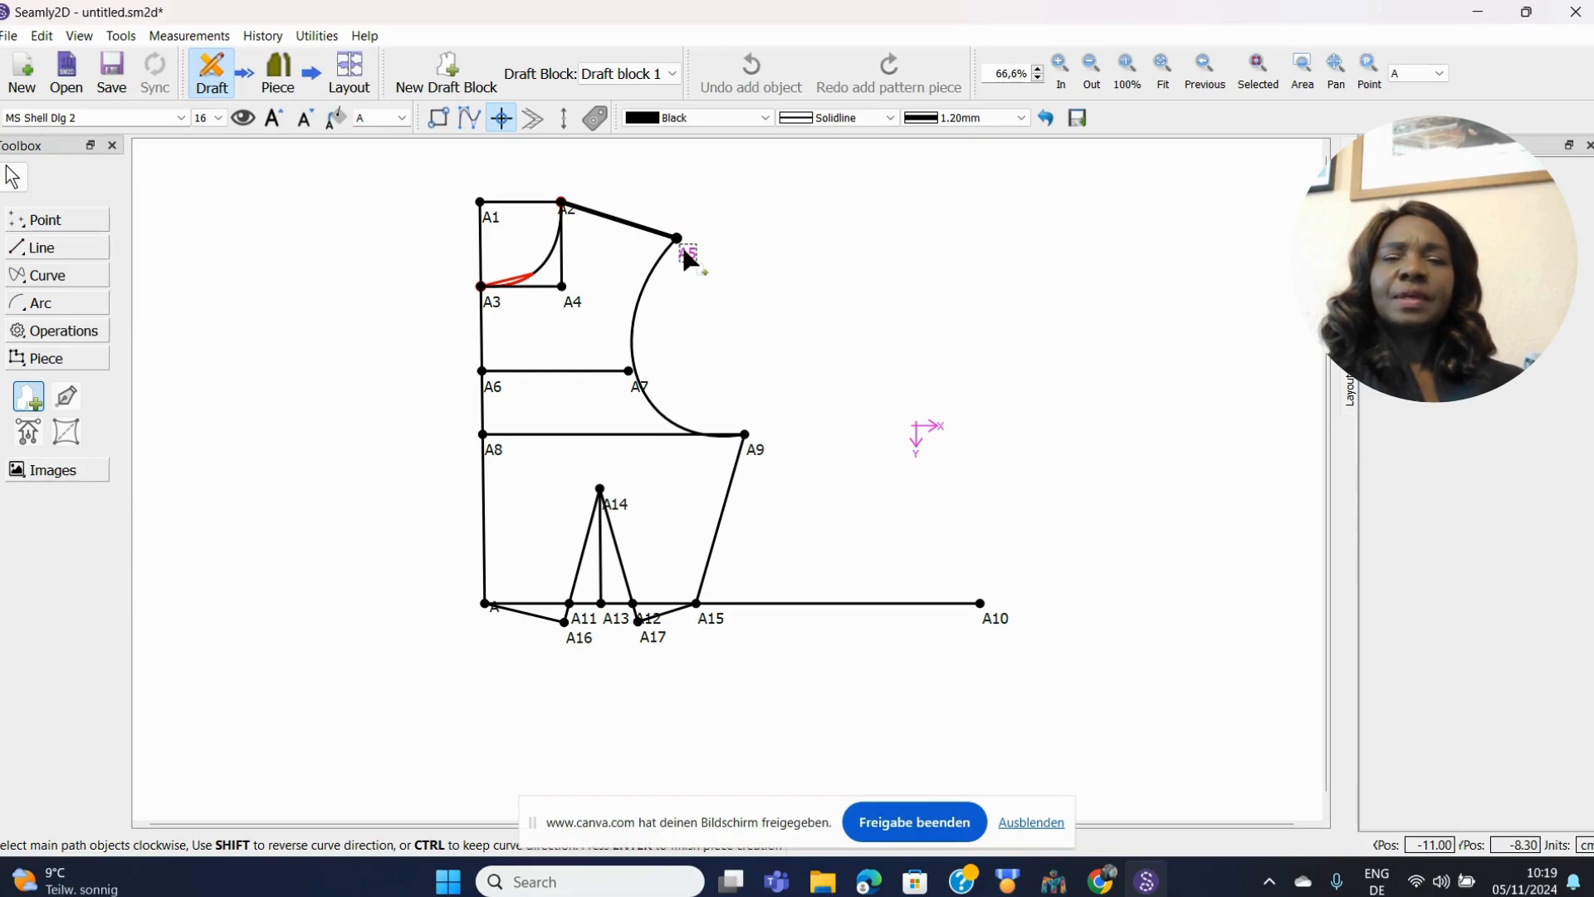
{"action": "left_click", "coordinate": [649, 291]}
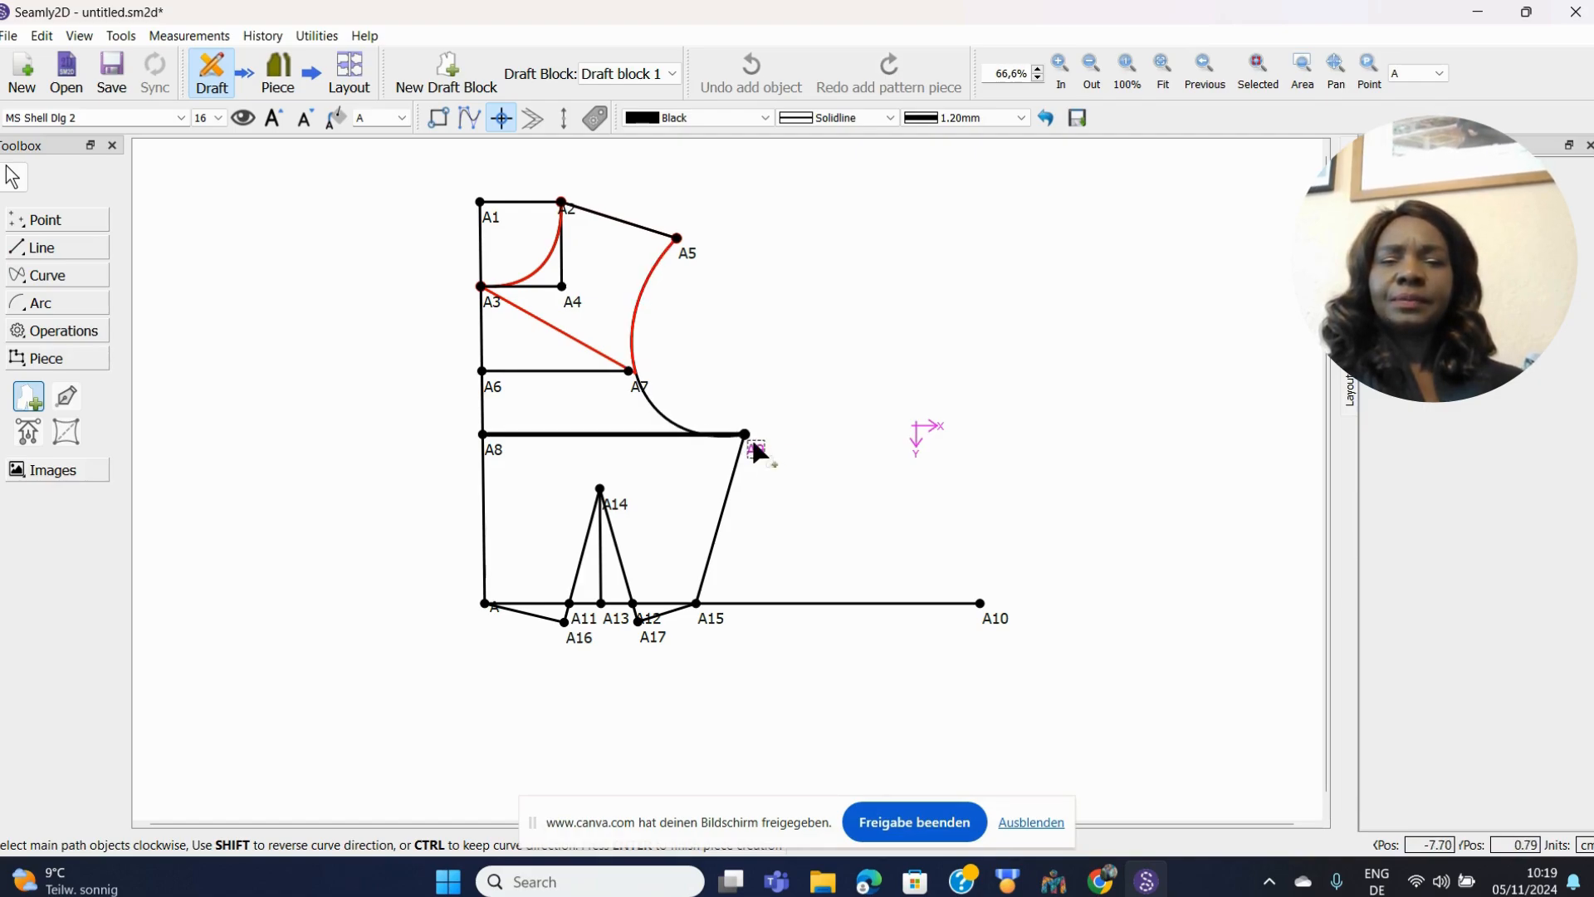
- Continue the piece path through A15, A17, A14, A16 and A, and create the pattern piece with the default properties
{"action": "left_click", "coordinate": [707, 615]}
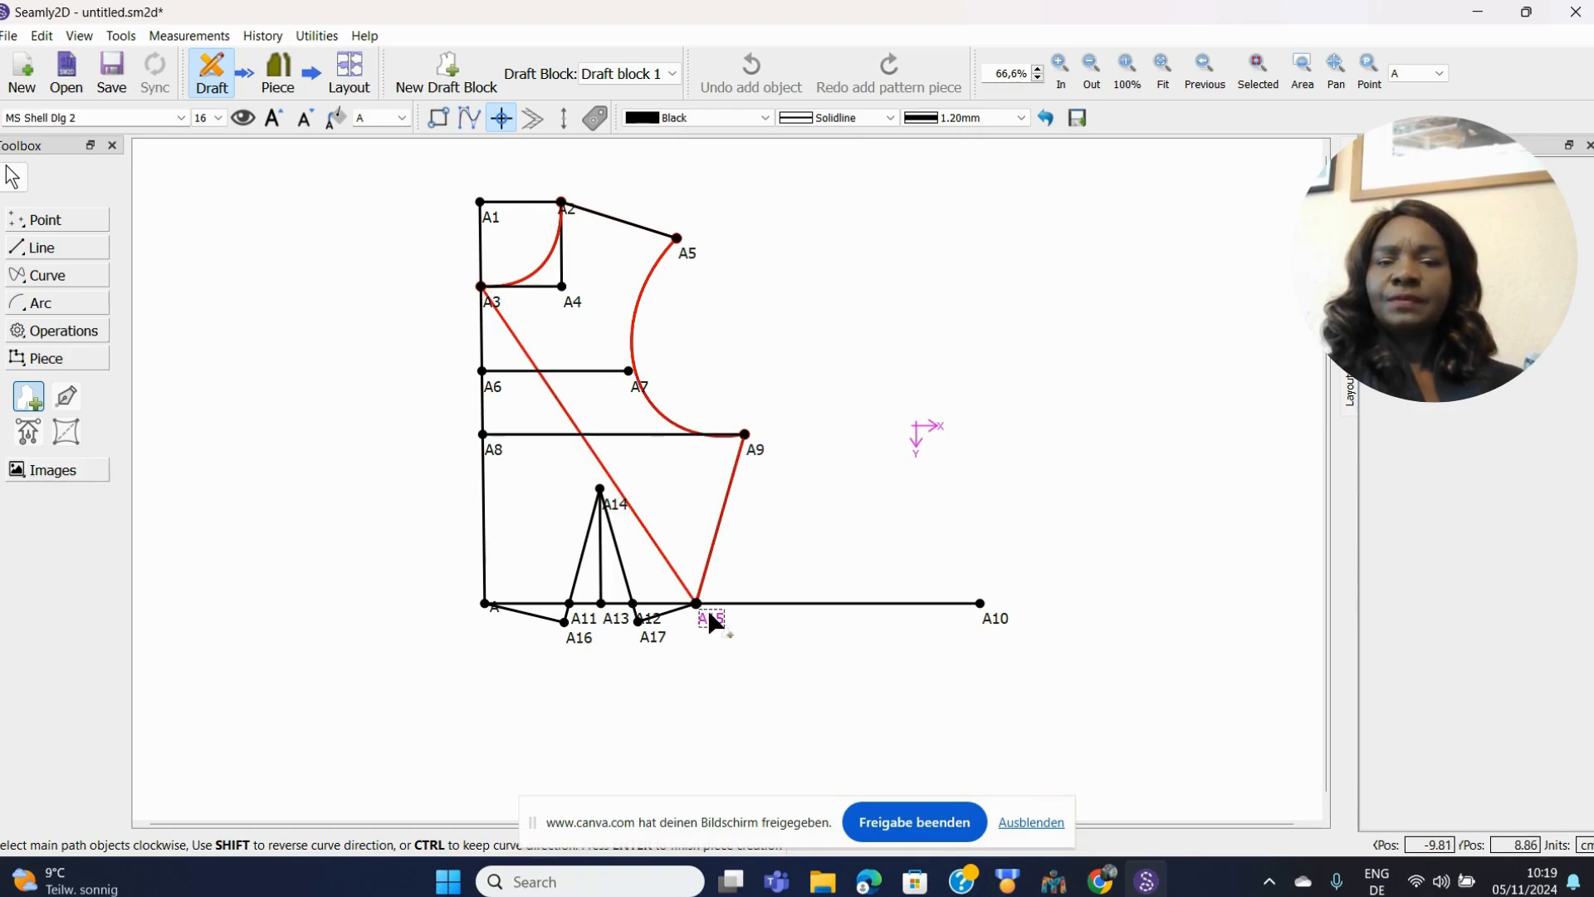
{"action": "left_click", "coordinate": [655, 640]}
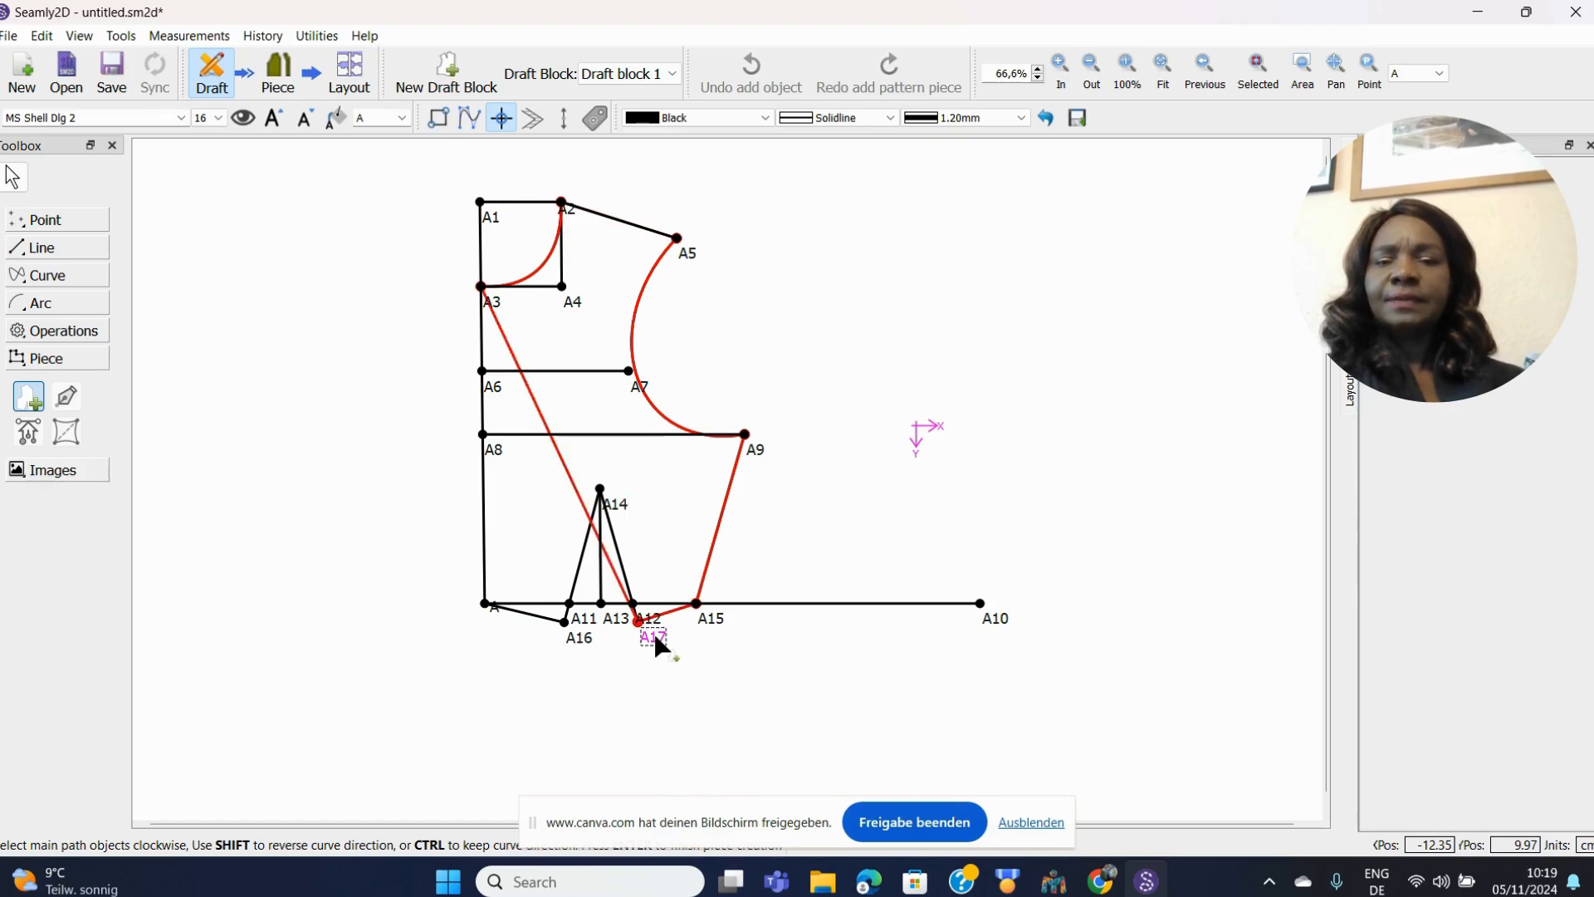
{"action": "left_click", "coordinate": [618, 507]}
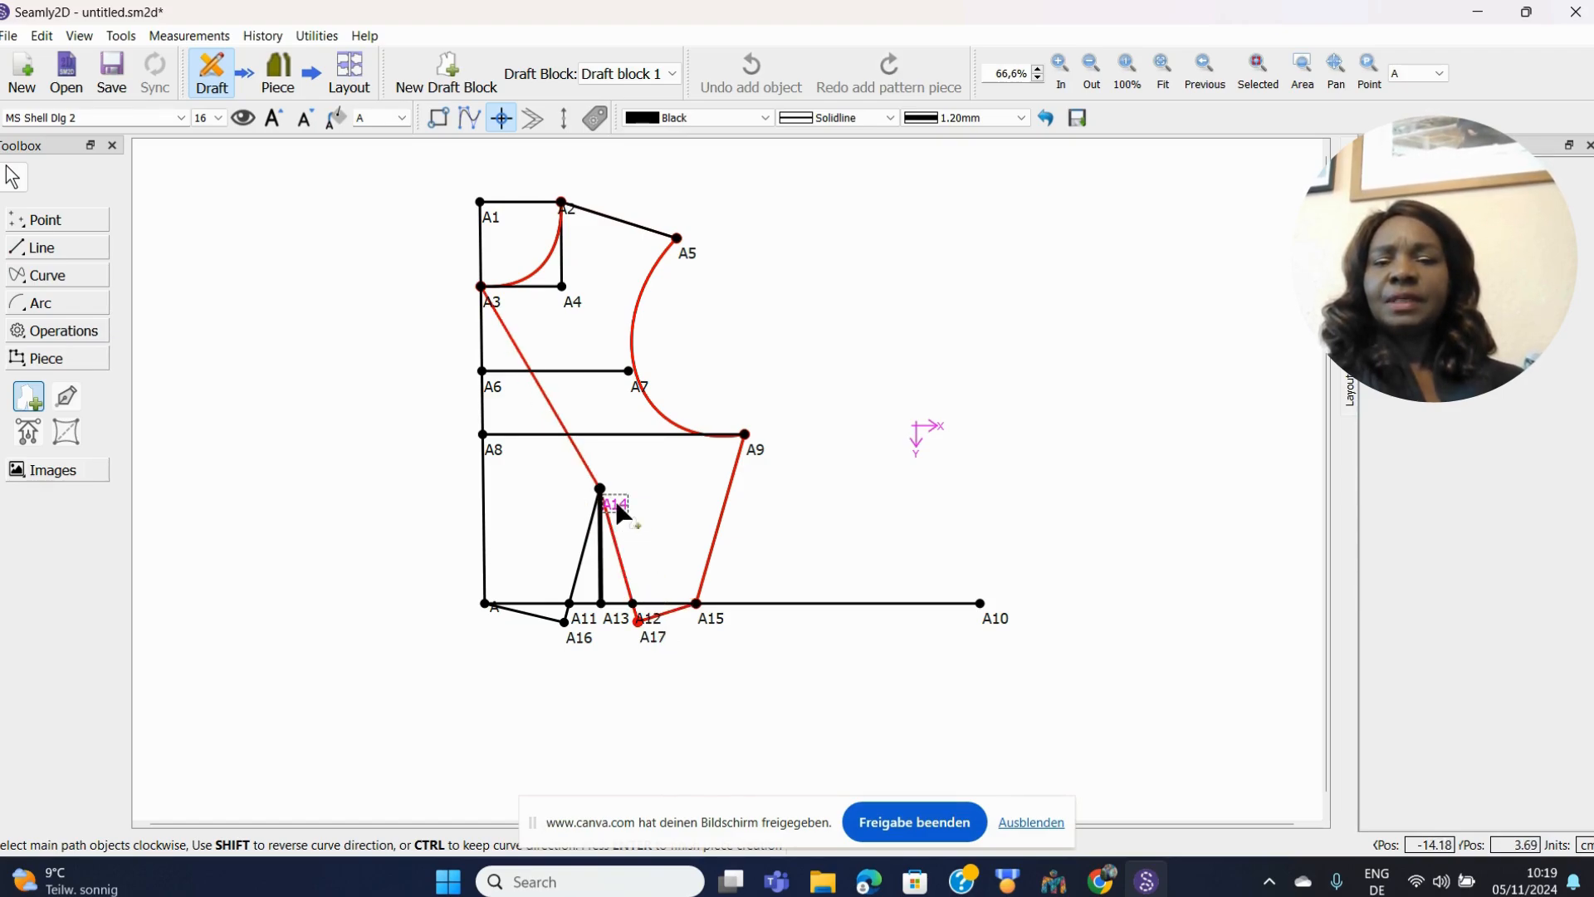
{"action": "left_click", "coordinate": [578, 640]}
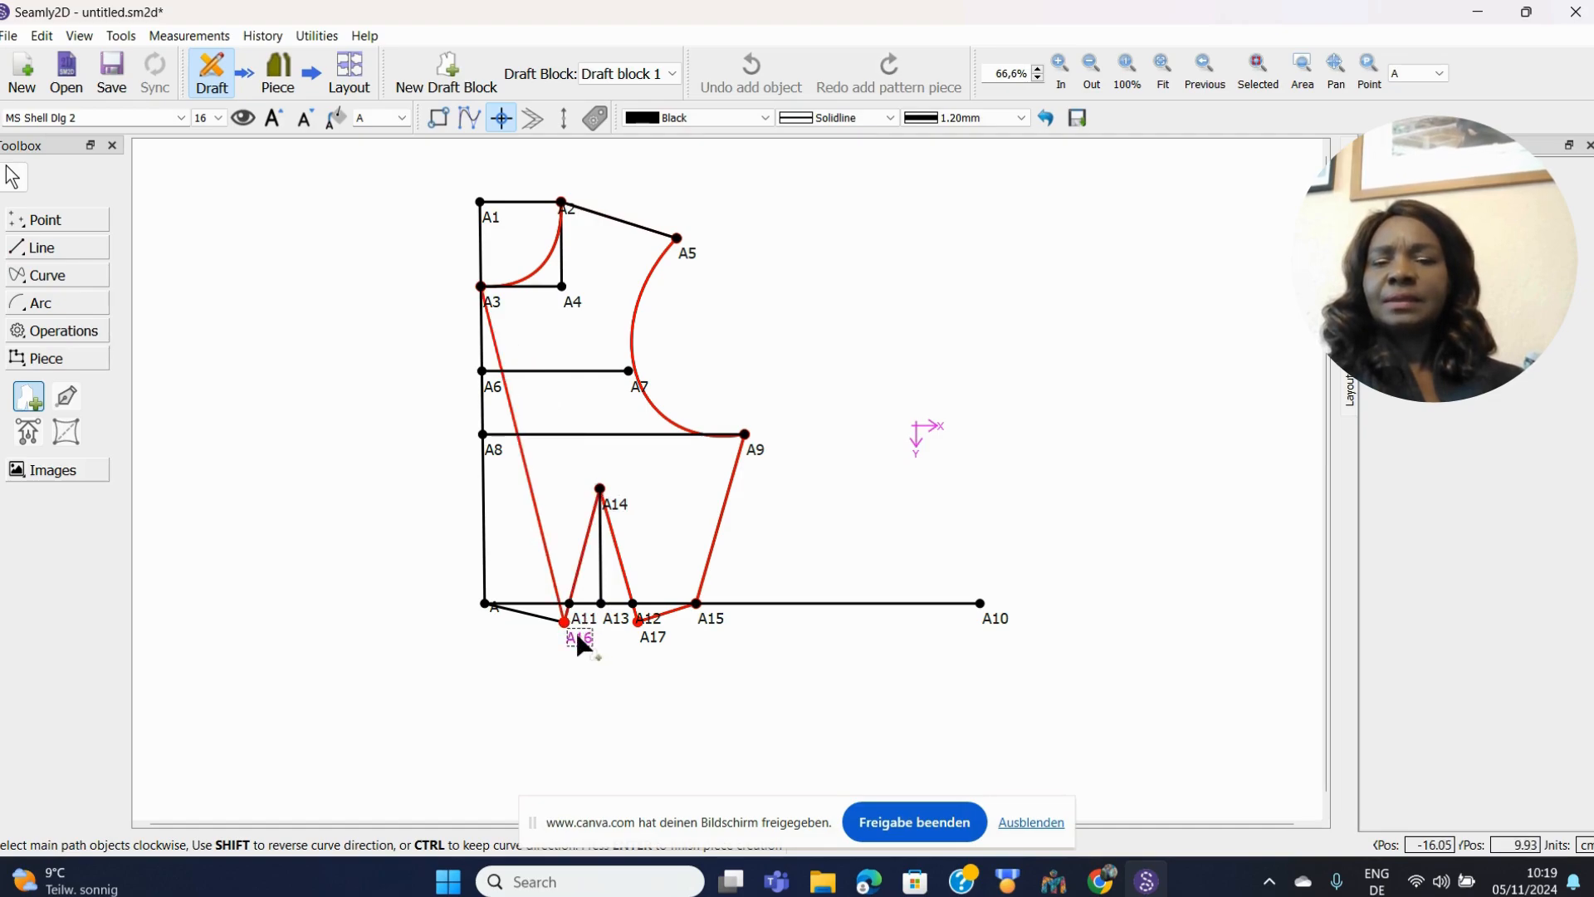
{"action": "left_click", "coordinate": [491, 608]}
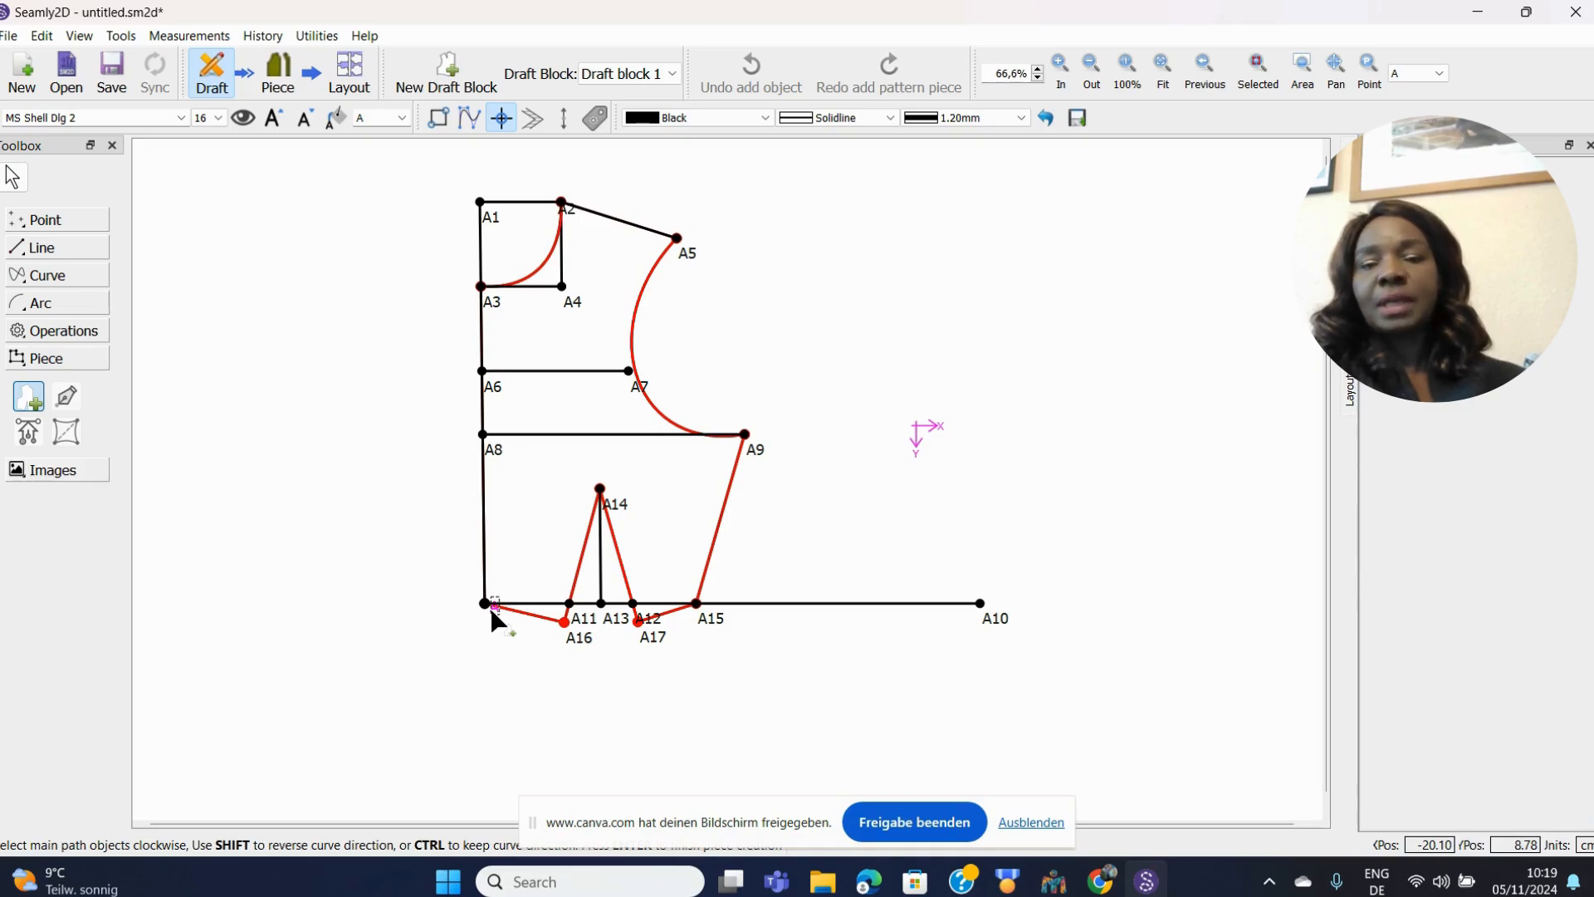
{"action": "key", "text": "Return"}
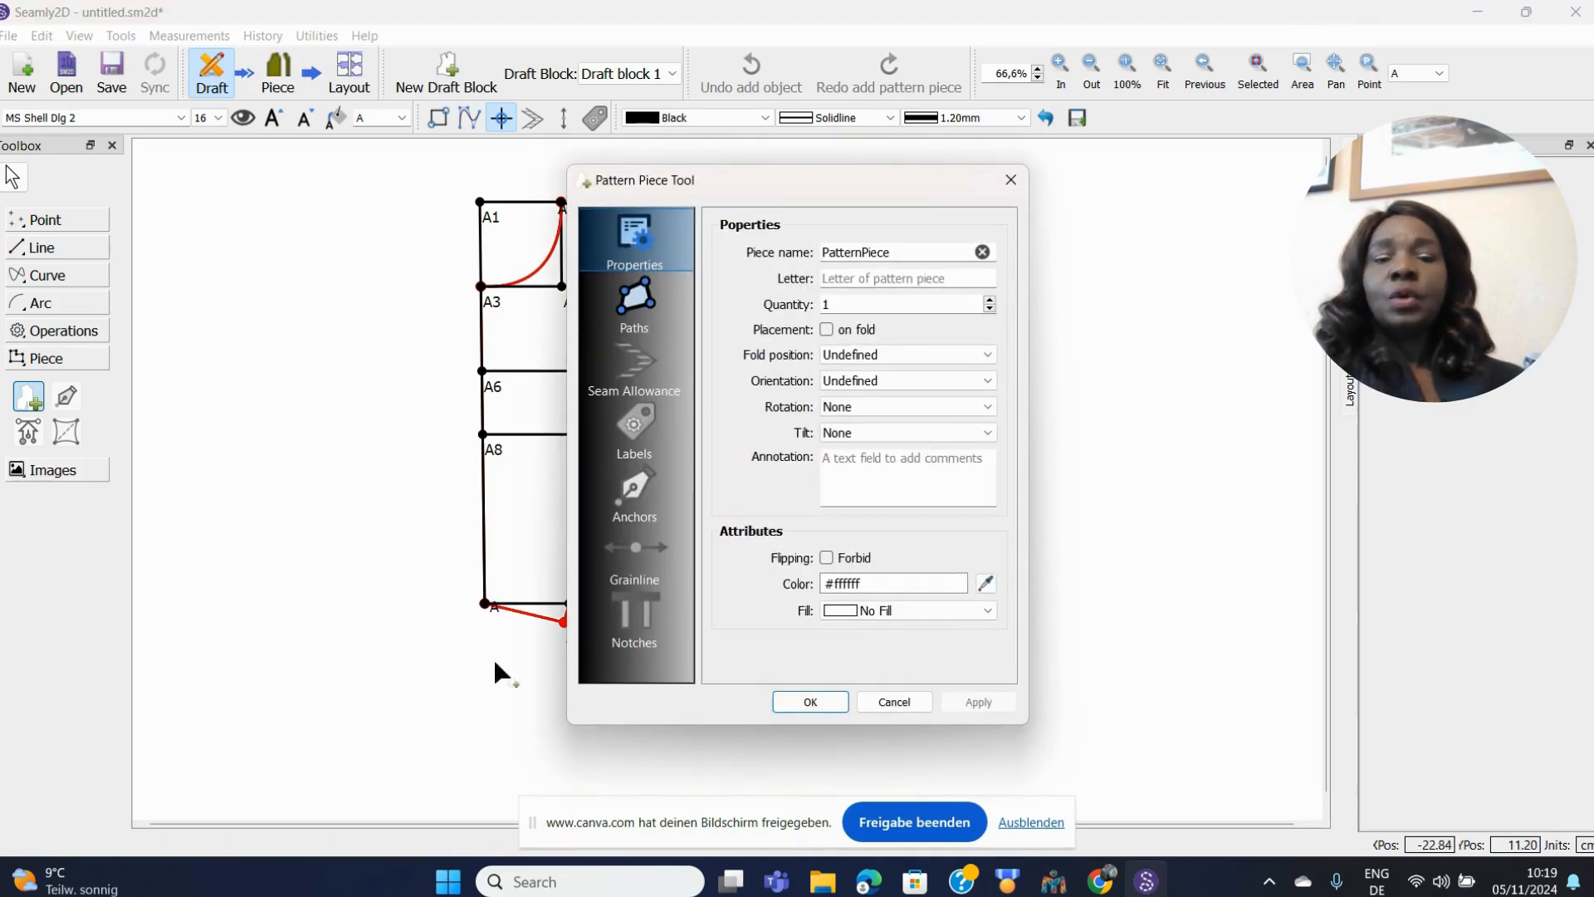
{"action": "left_click", "coordinate": [812, 702]}
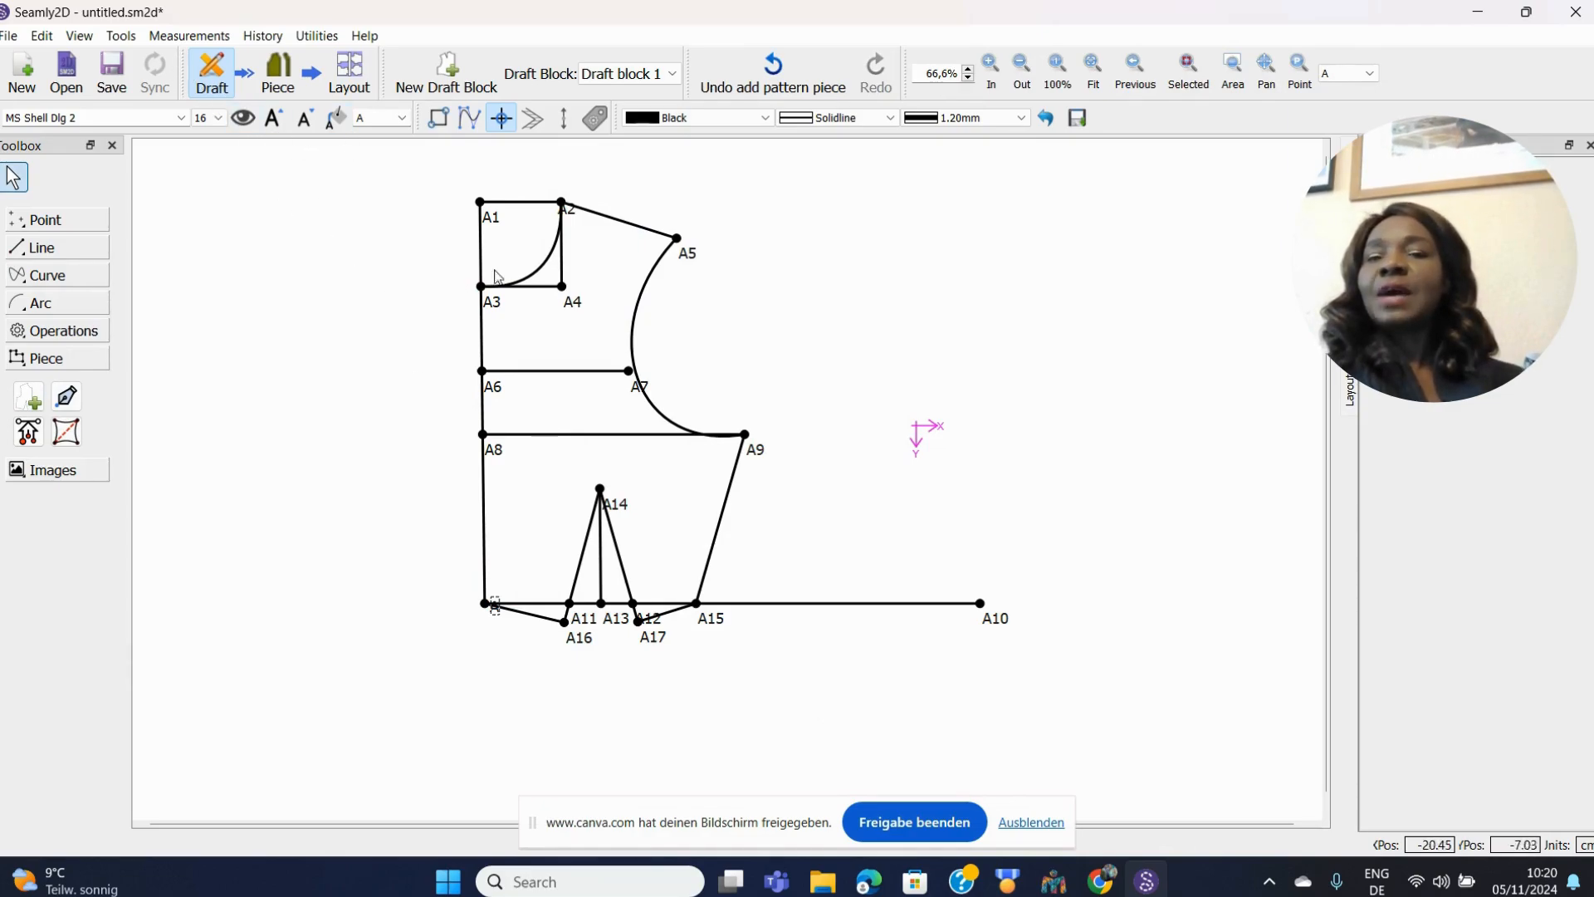
- View the bodice in Piece mode and switch its seam allowance display off and back on
{"action": "left_click", "coordinate": [279, 75]}
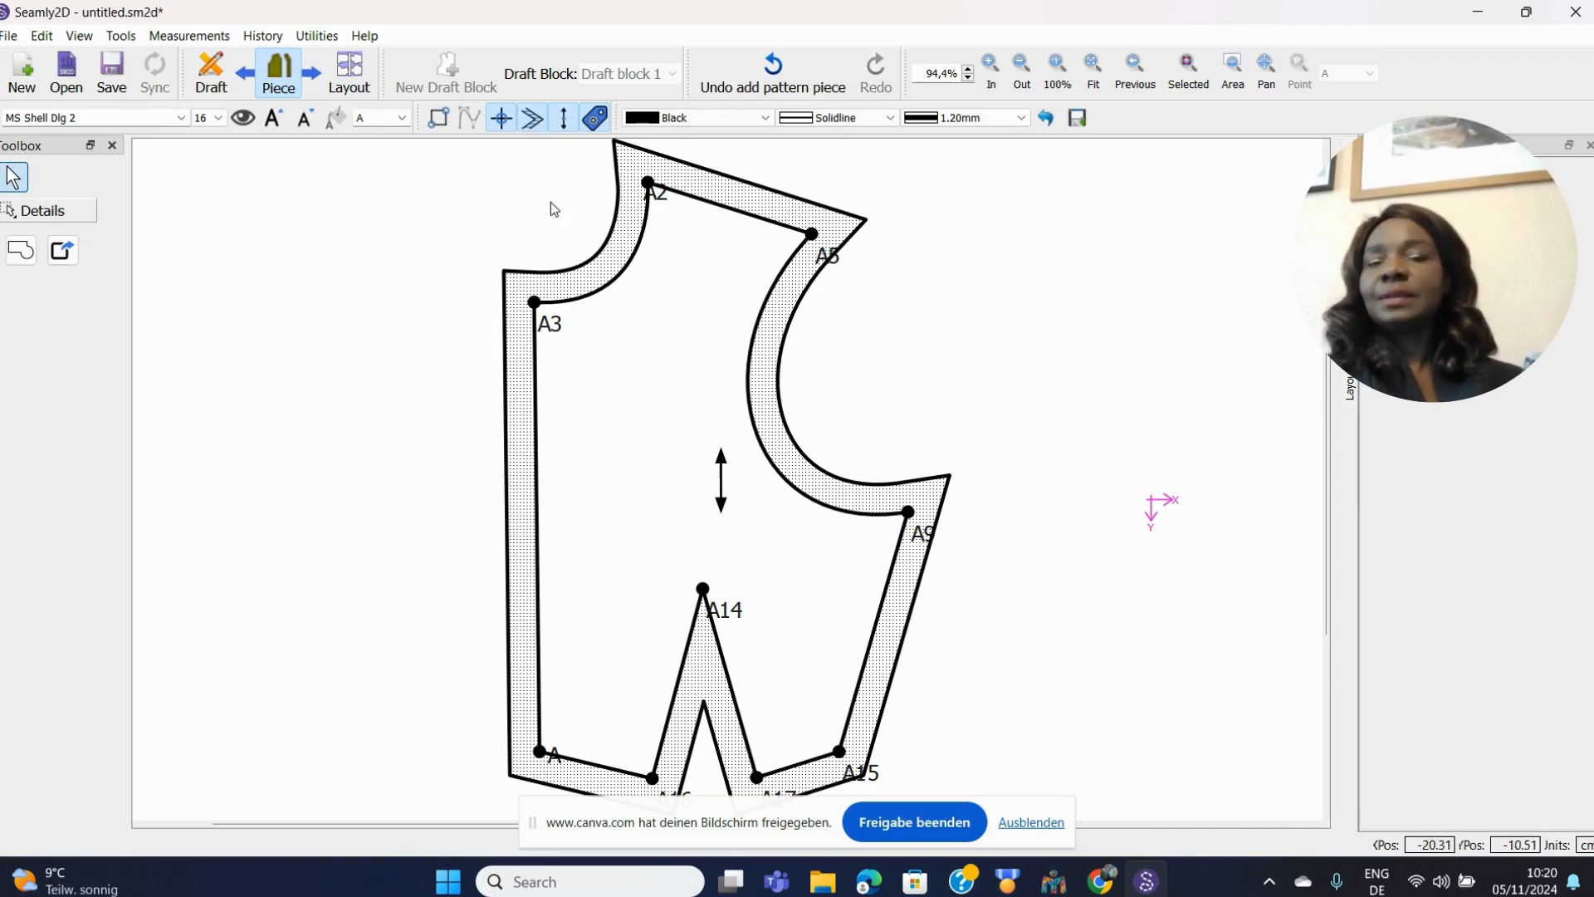
{"action": "left_click", "coordinate": [532, 120]}
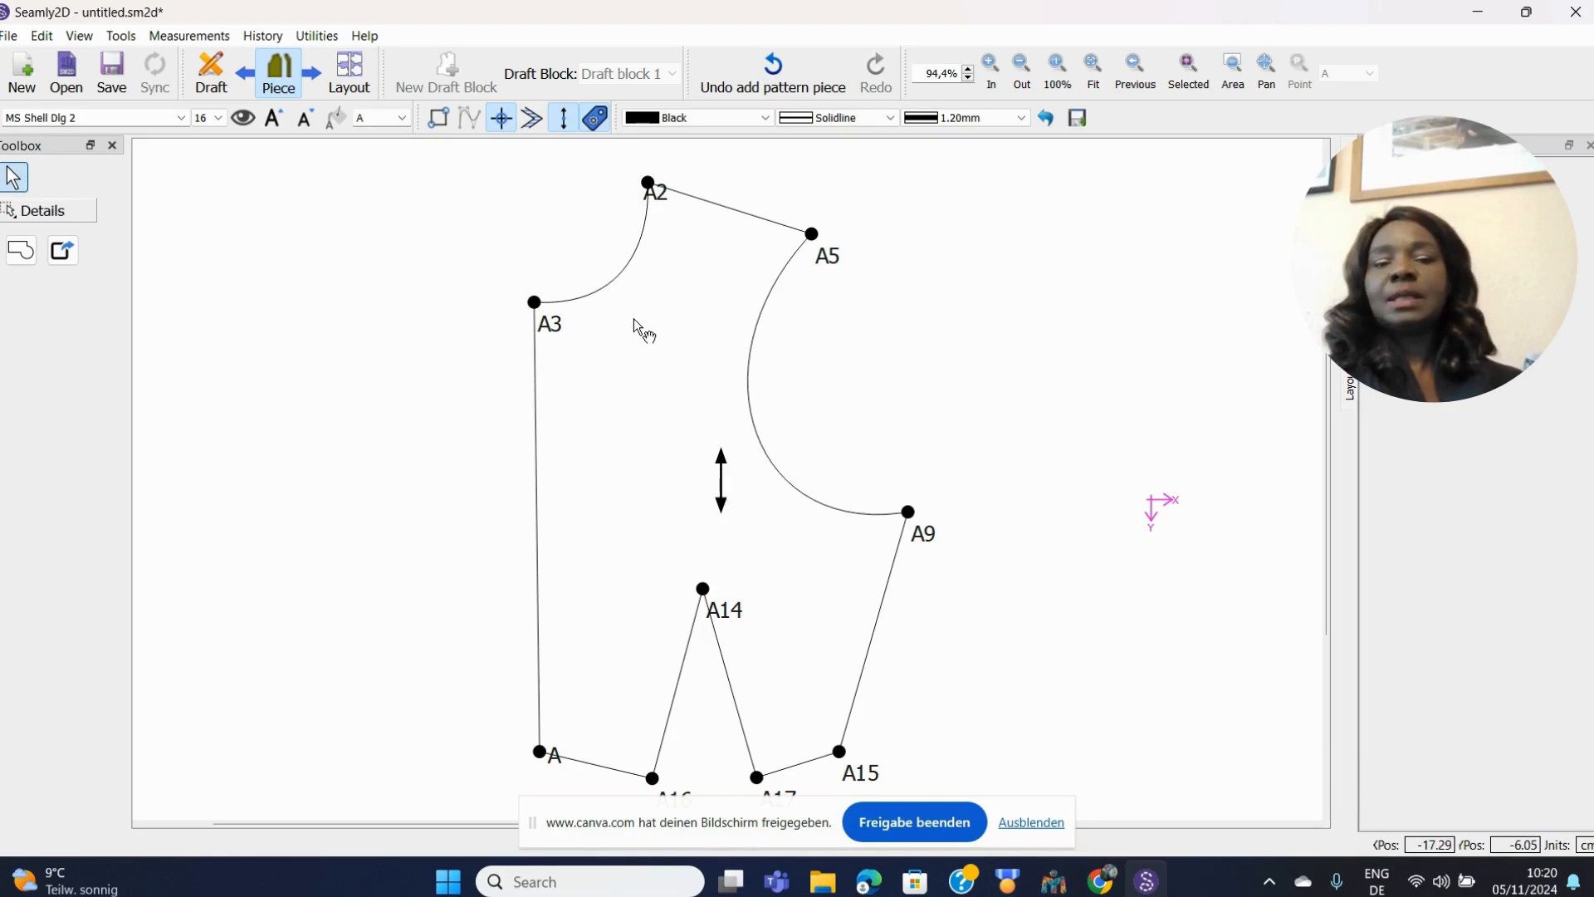
{"action": "left_click", "coordinate": [534, 120]}
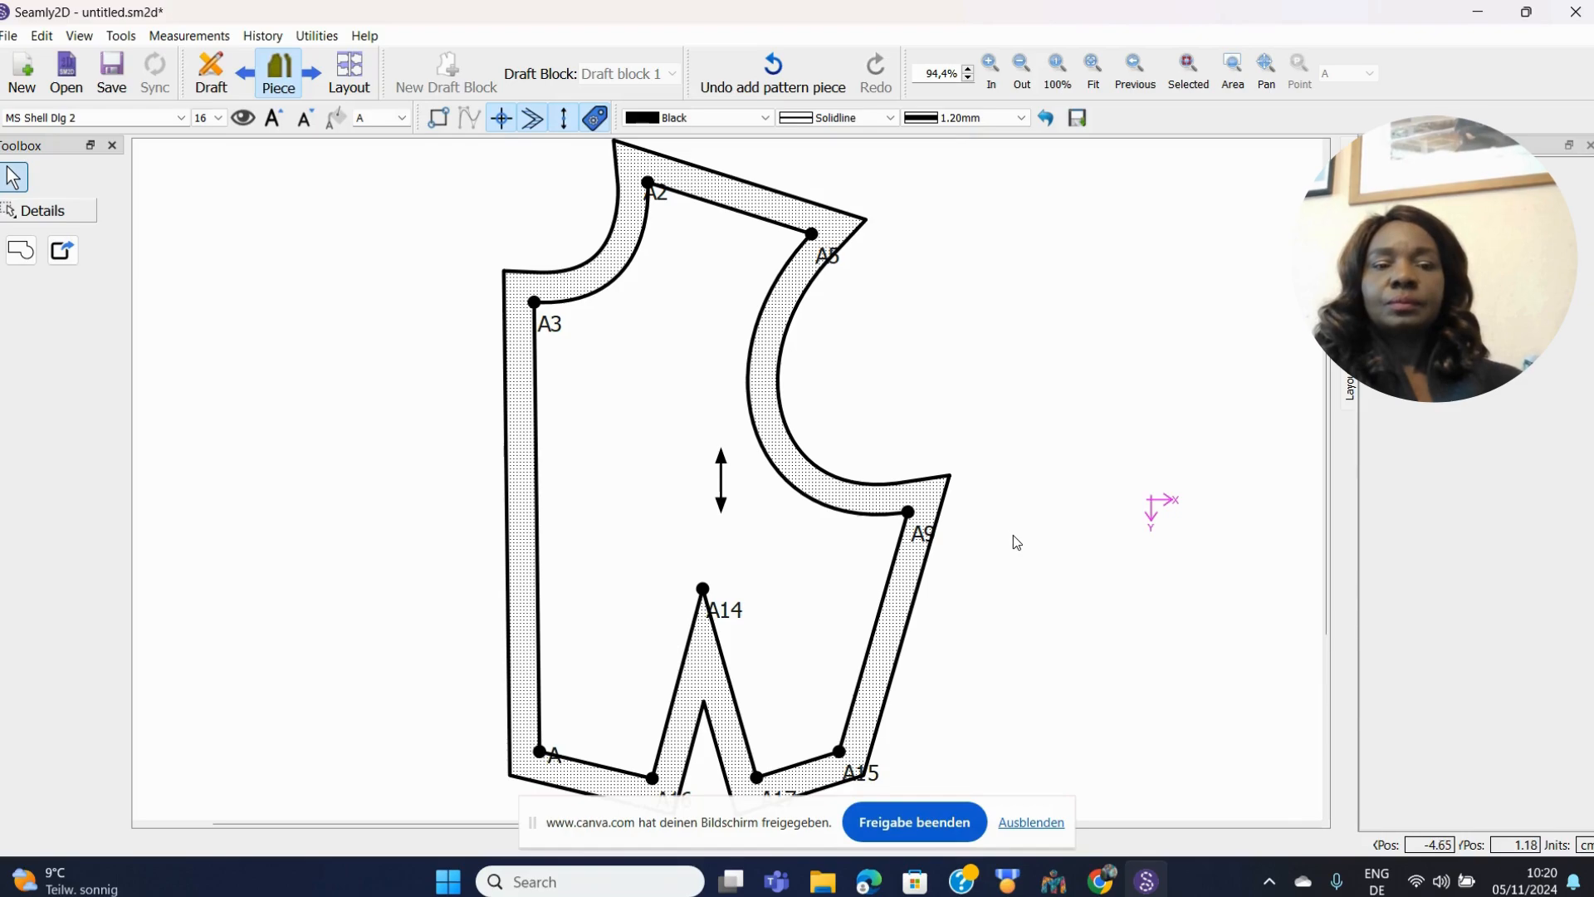
{"action": "scroll", "coordinate": [1014, 535], "scroll_direction": "down", "scroll_amount": 5}
{"action": "scroll", "coordinate": [1015, 535], "scroll_direction": "up", "scroll_amount": 4}
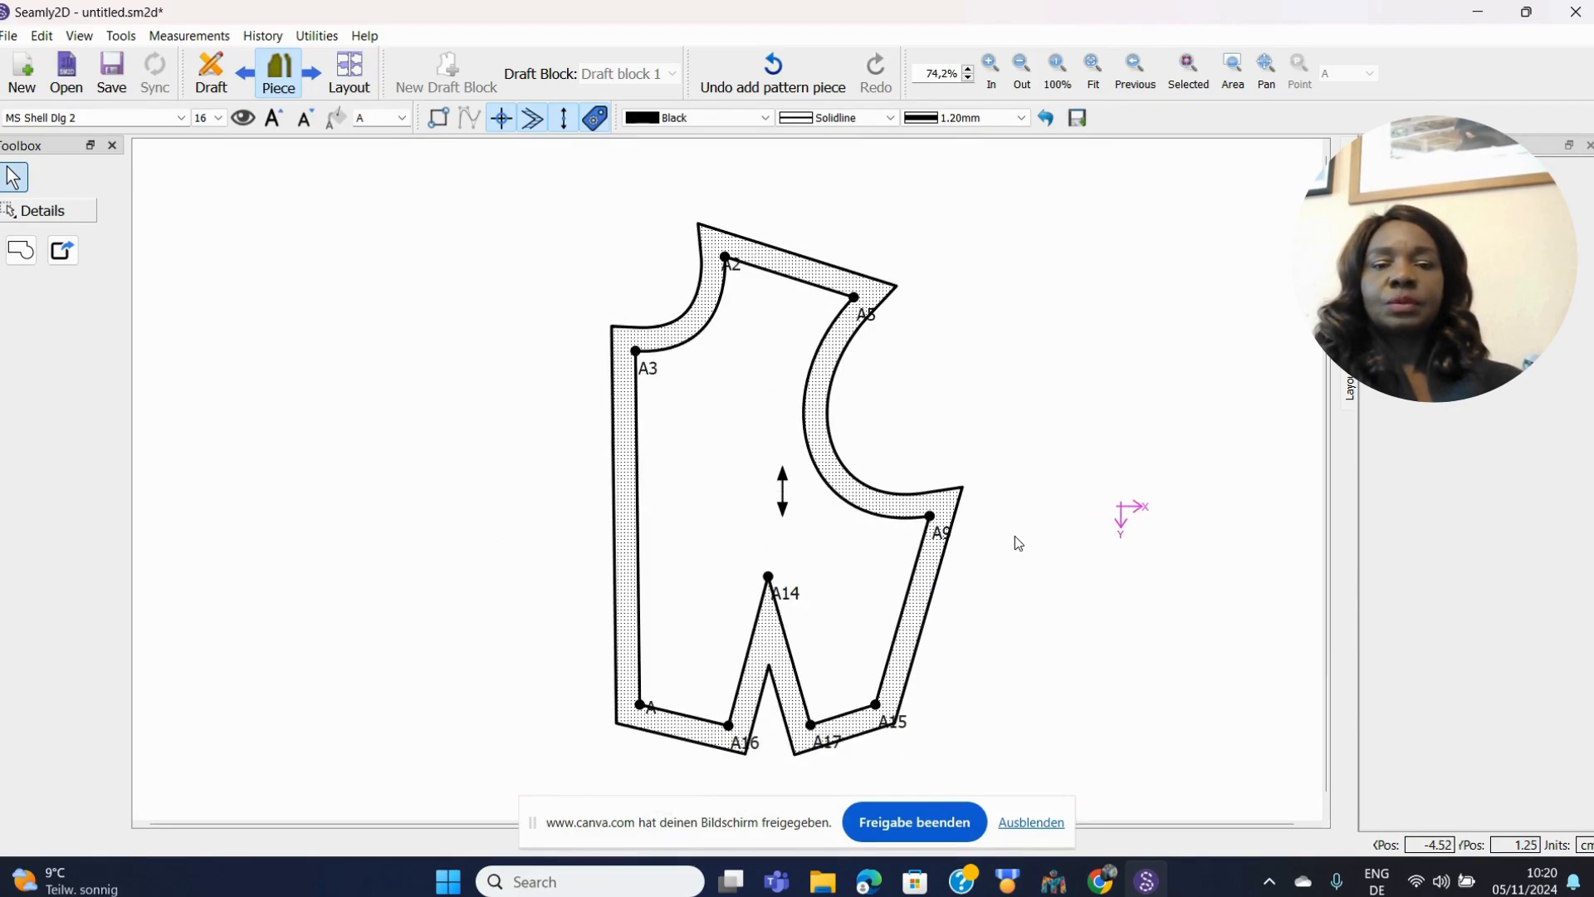